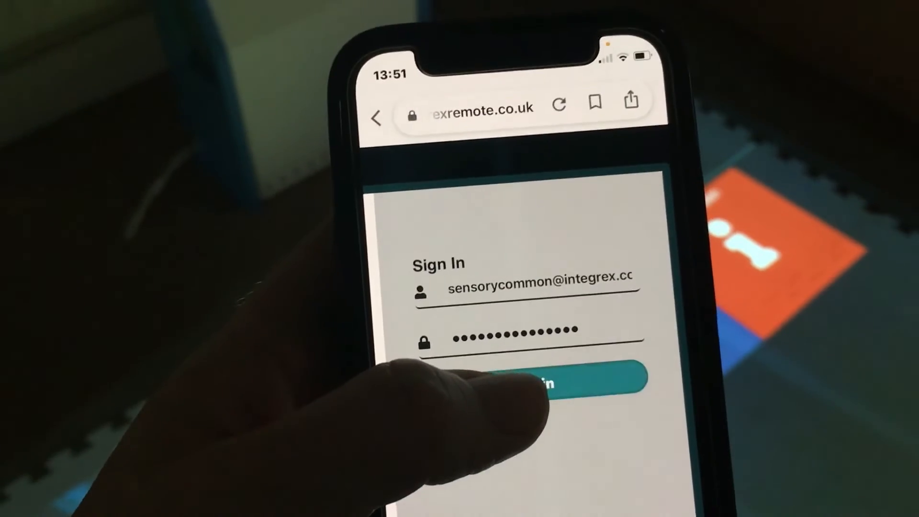
Sign in to the Integrex remote site with the account credentials already filled in
left_click(526, 382)
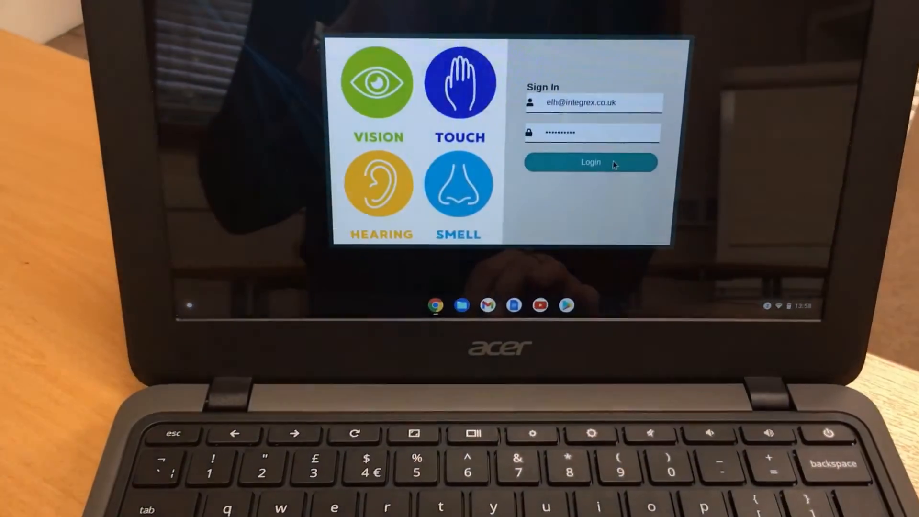
left_click(608, 124)
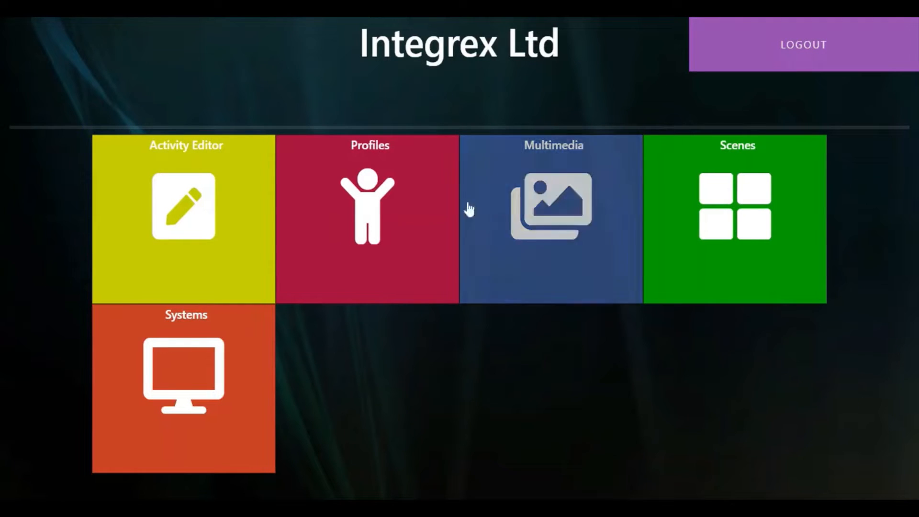
Create a new profile titled Monday with the default picture
left_click(367, 173)
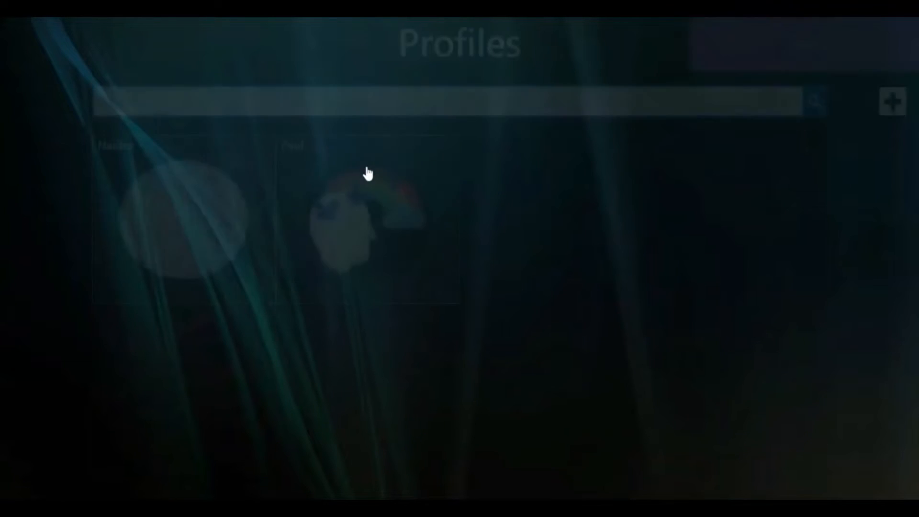
left_click(890, 108)
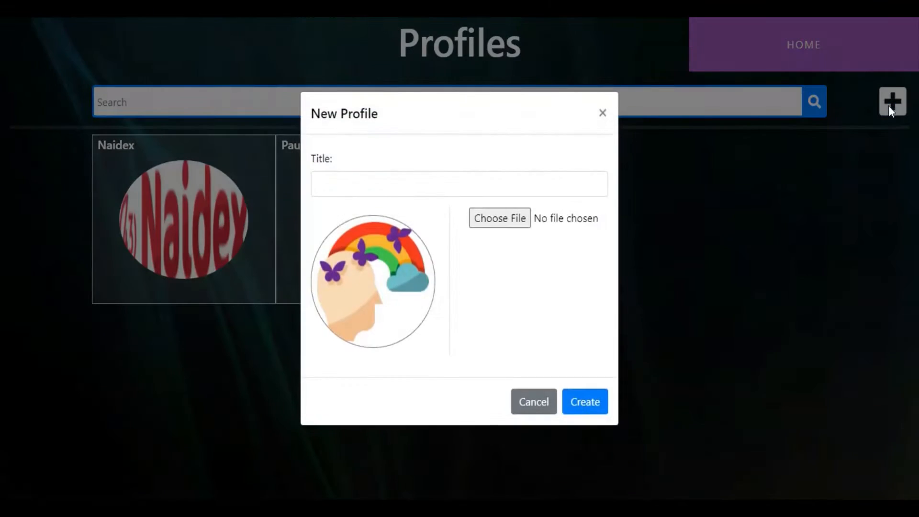
left_click(320, 184)
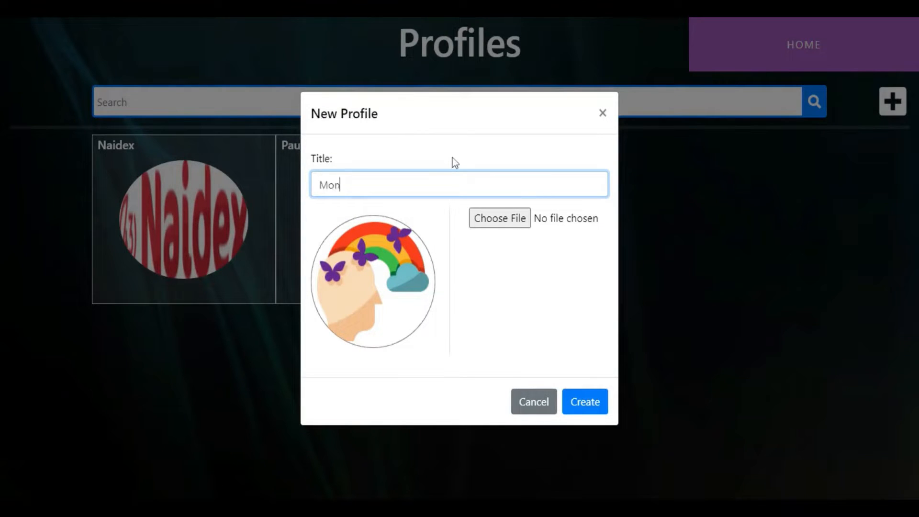
left_click(586, 402)
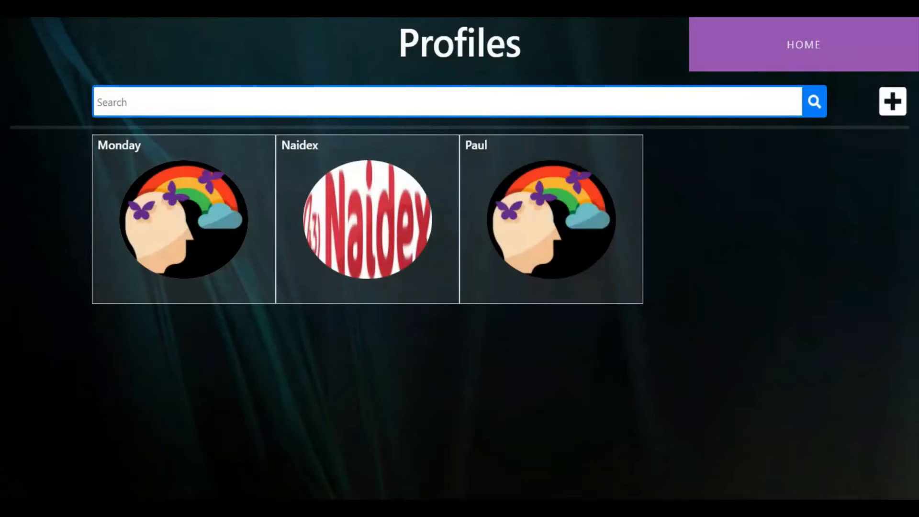
Review the activity schedule of the last profile in the list, after Naidex, and return to the profiles
left_click(578, 197)
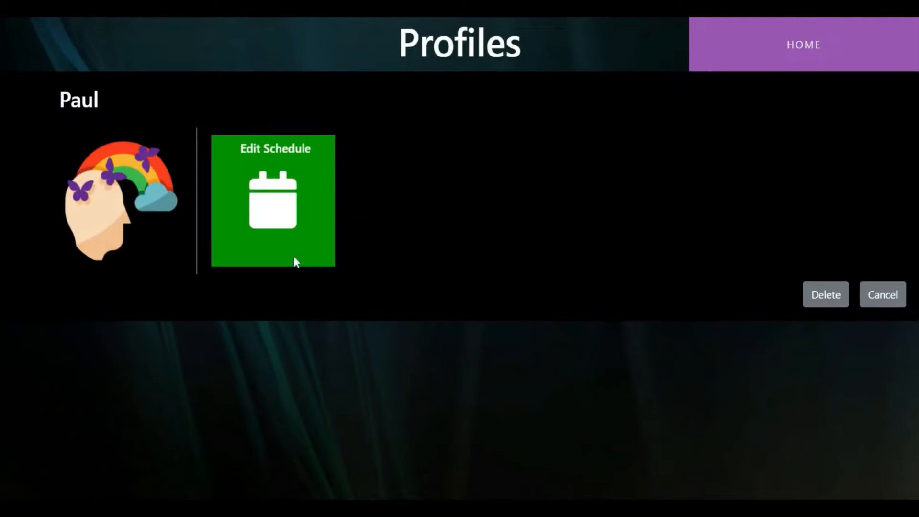
left_click(266, 202)
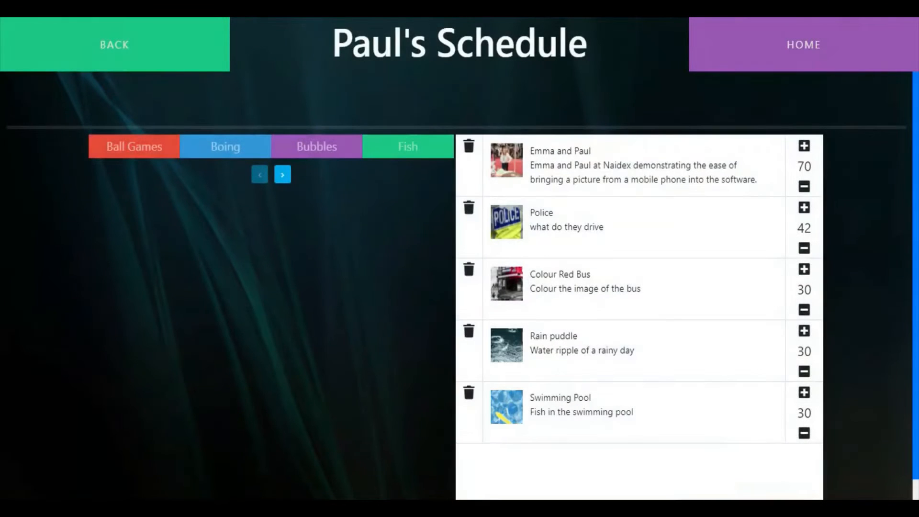
left_click(163, 60)
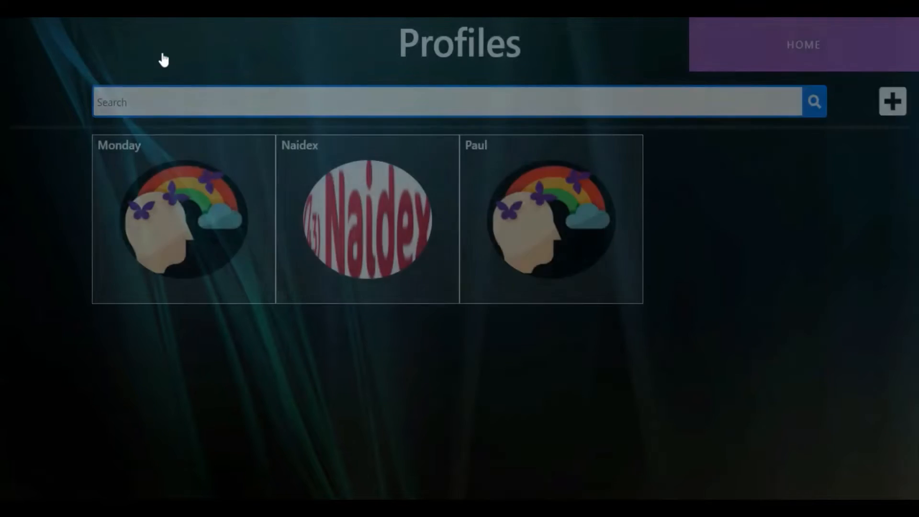
Open the Monday profile's schedule for editing and add the Sports Balls activity from the Boing category
left_click(204, 228)
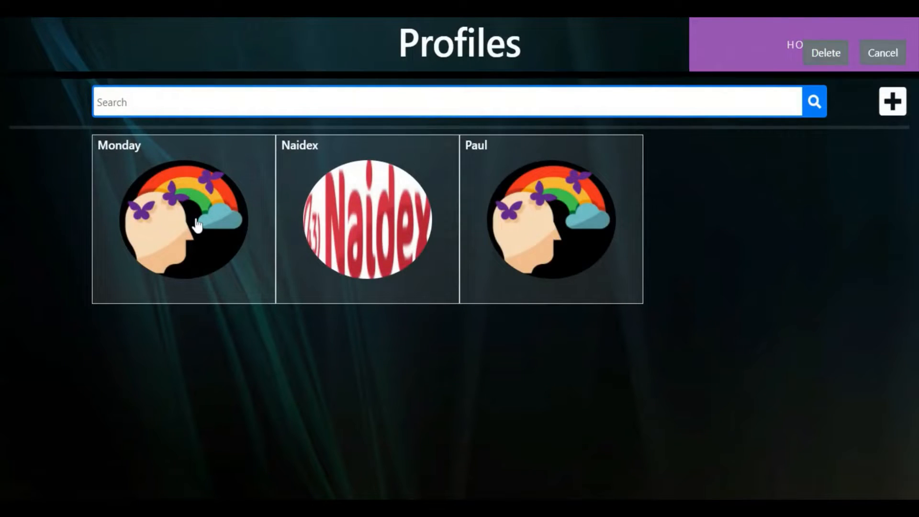
left_click(252, 198)
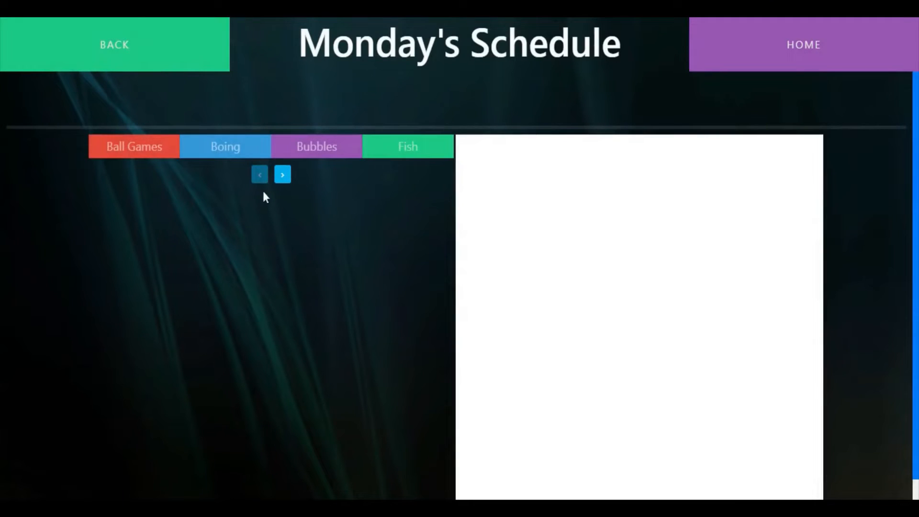
left_click(223, 147)
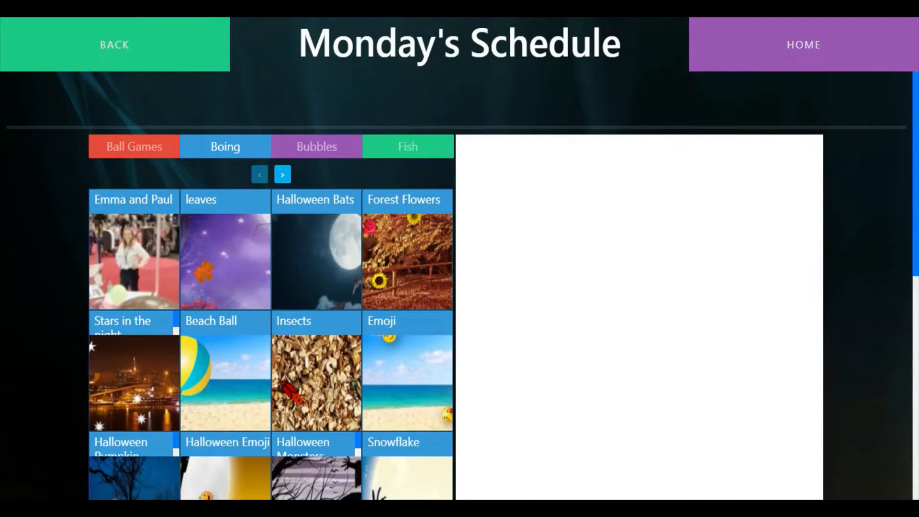
scroll(308, 276, "down", 3)
scroll(308, 277, "down", 3)
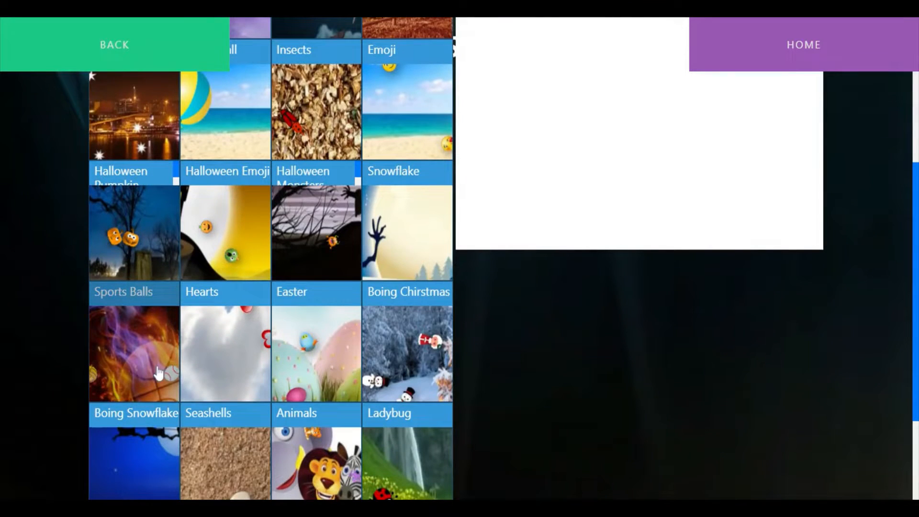
left_click_drag(154, 365, 576, 150)
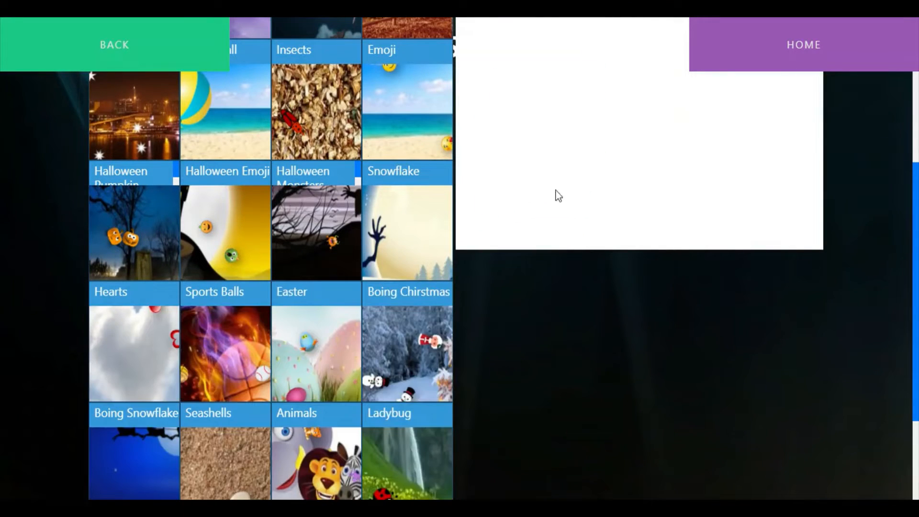
scroll(556, 191, "up", 6)
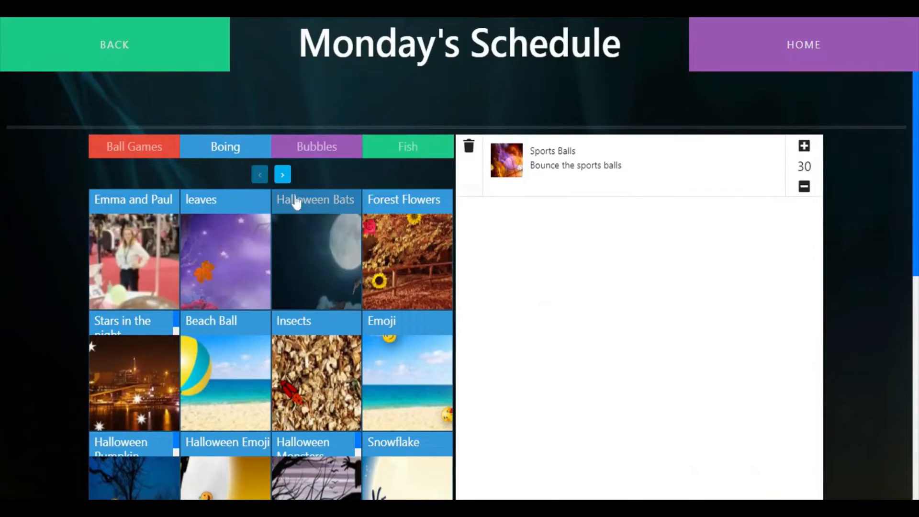
Add the Mermaid activity from the Bubbles category at the start of Monday's schedule
left_click(320, 151)
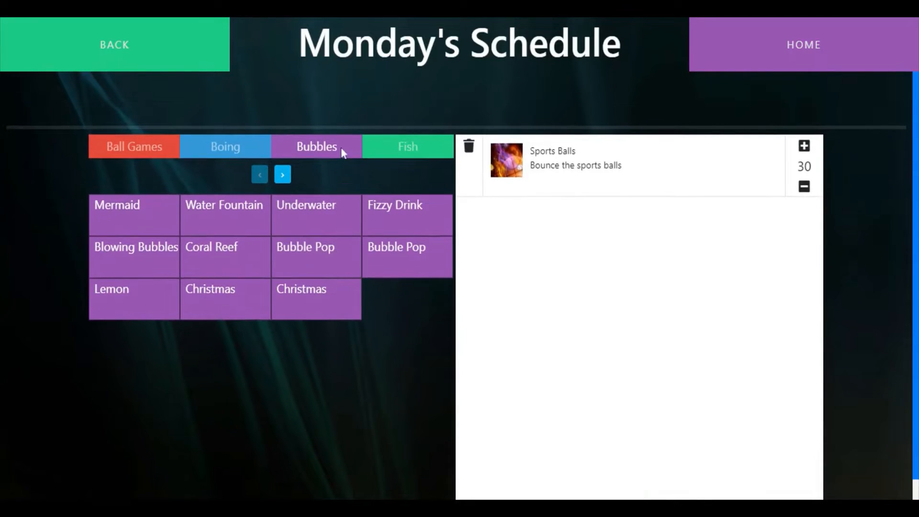
left_click(282, 176)
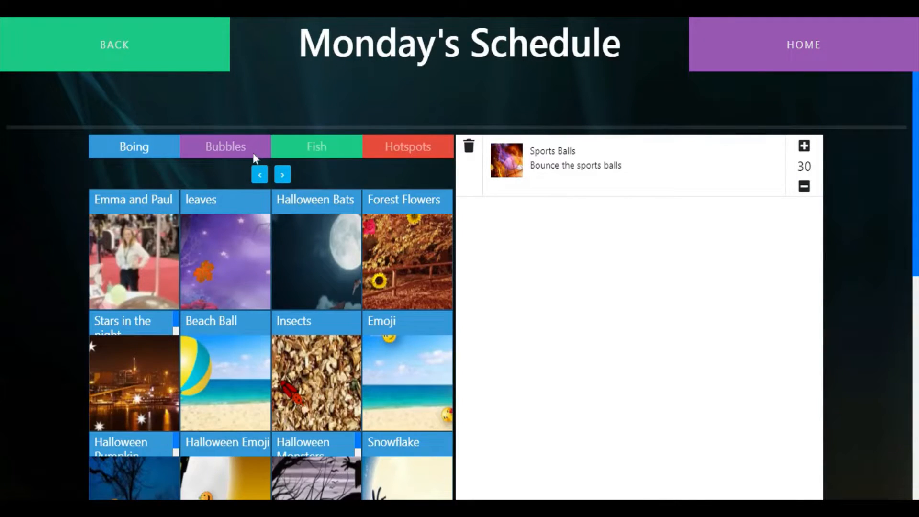
left_click(252, 153)
left_click_drag(156, 218, 629, 284)
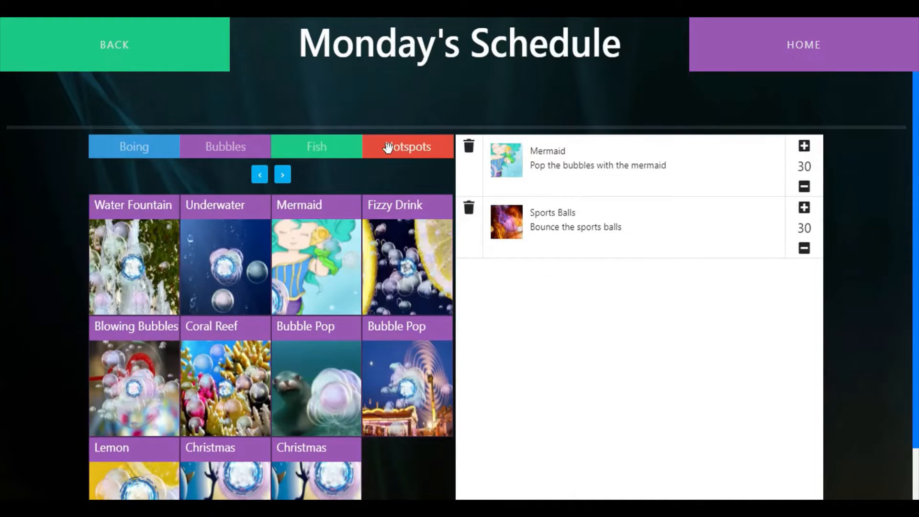
Add the Horses activity from the Hotspots category at the start of Monday's schedule
left_click(387, 148)
scroll(398, 243, "down", 5)
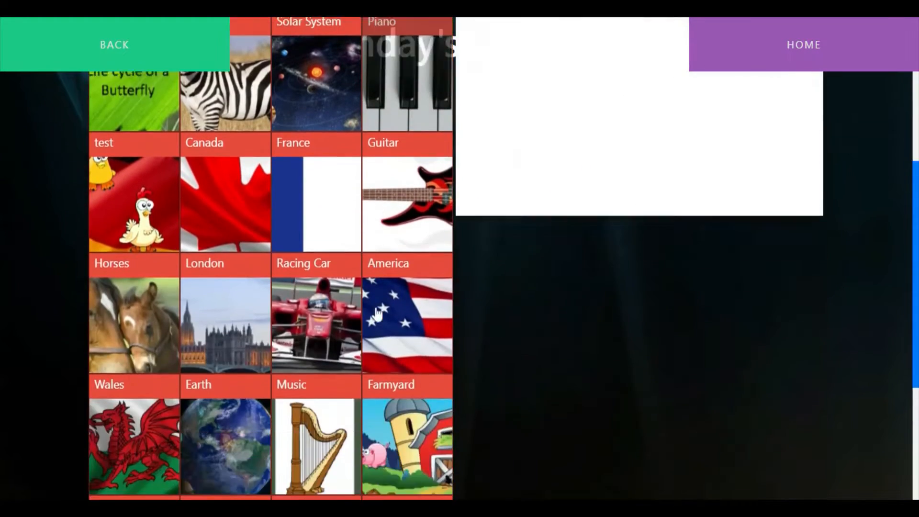
scroll(376, 314, "down", 1)
left_click_drag(138, 288, 604, 107)
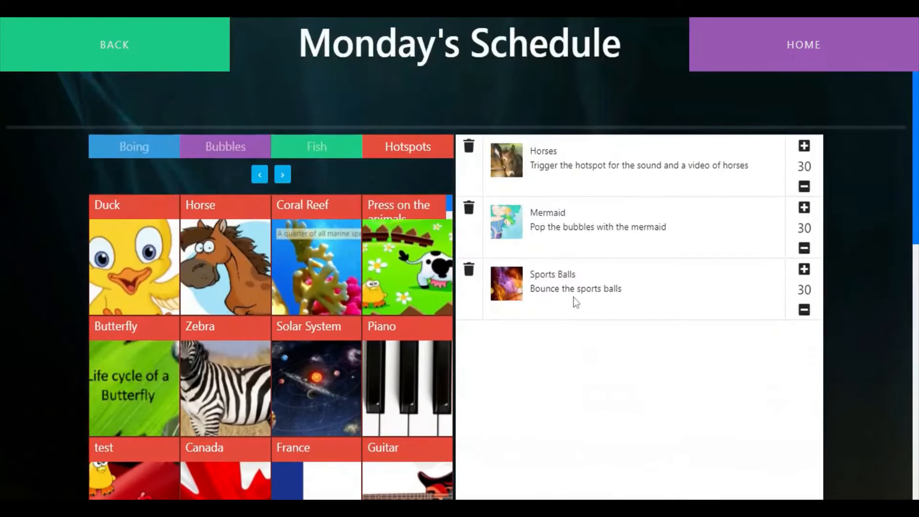
Move Sports Balls above Mermaid in the schedule, and set their durations to 35 and 25 respectively
left_click_drag(573, 298, 602, 221)
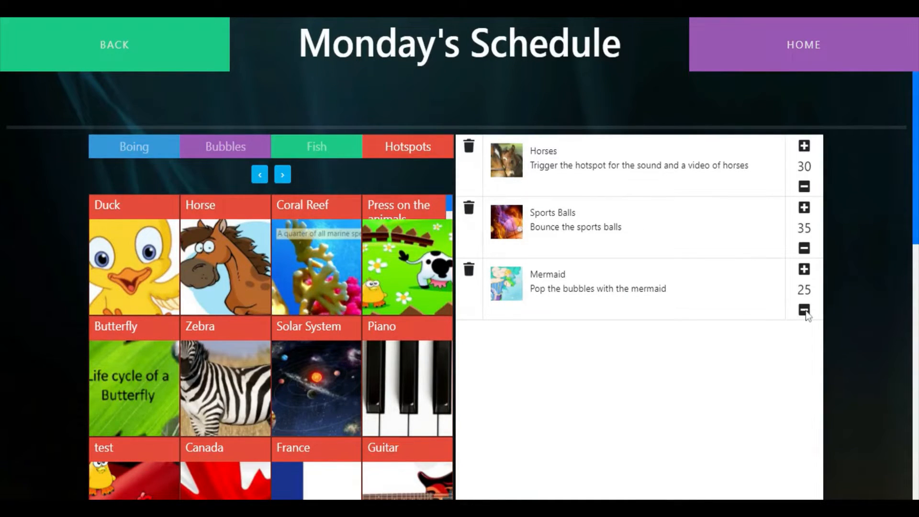
Add the Painting Rainbow 2 activity from the Paint category at the start of Monday's schedule
left_click(283, 175)
left_click(284, 176)
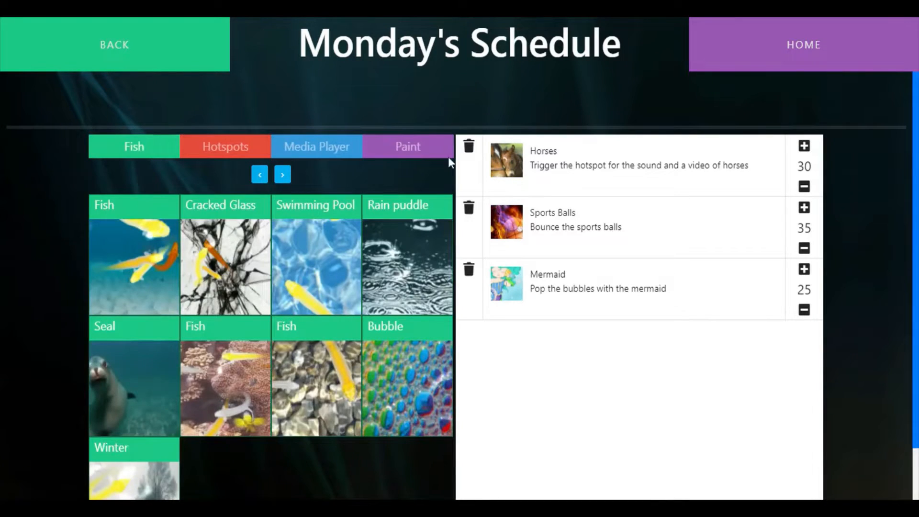
left_click(424, 149)
scroll(349, 365, "down", 6)
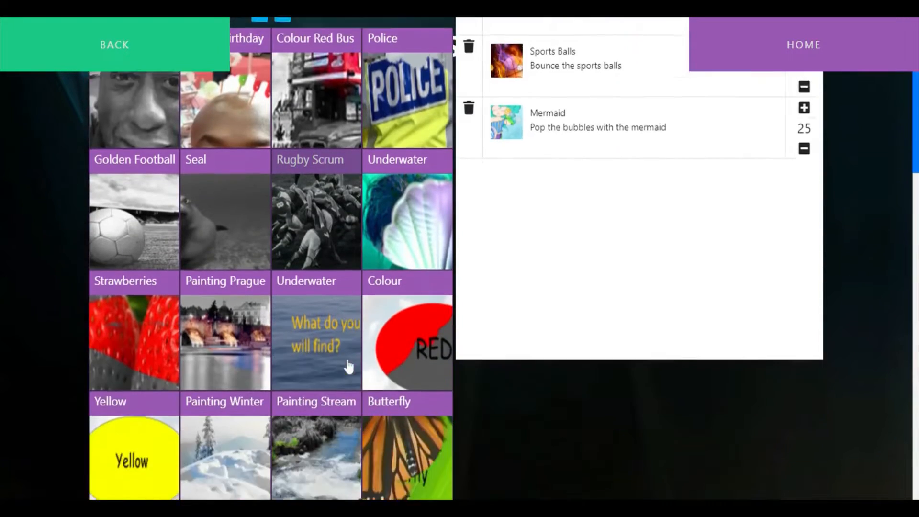
scroll(349, 365, "down", 13)
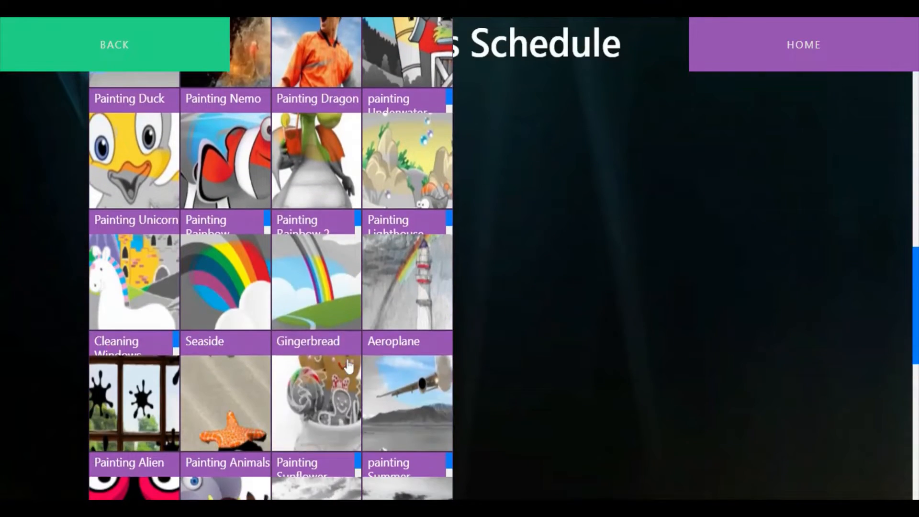
mouse_move(320, 287)
left_mouse_down()
mouse_move(667, 297)
mouse_move(687, 275)
left_mouse_up()
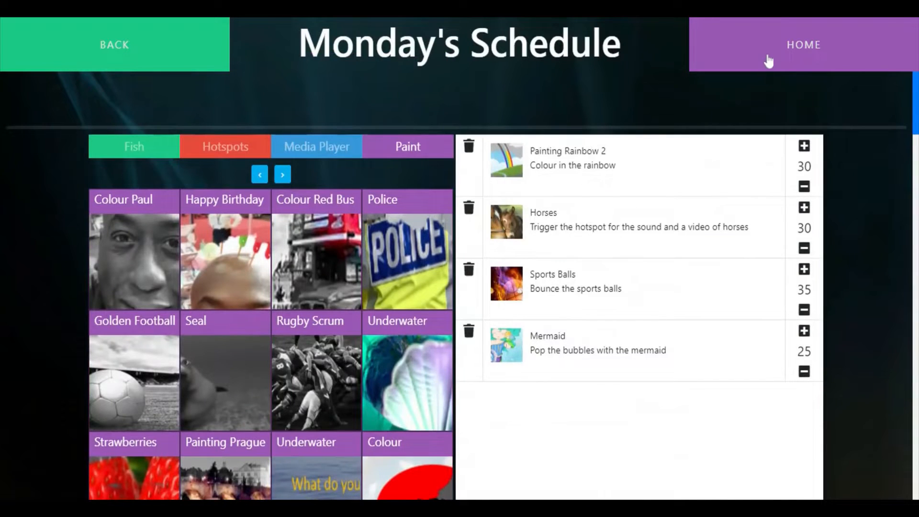
Open the schedule of the last profile, after Naidex, and remove its first activity and Swimming Pool
left_click(769, 60)
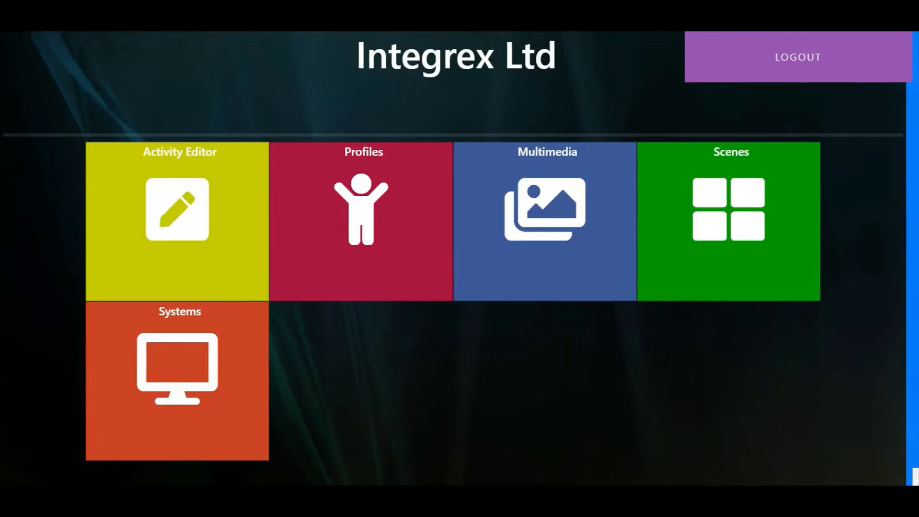
left_click(384, 202)
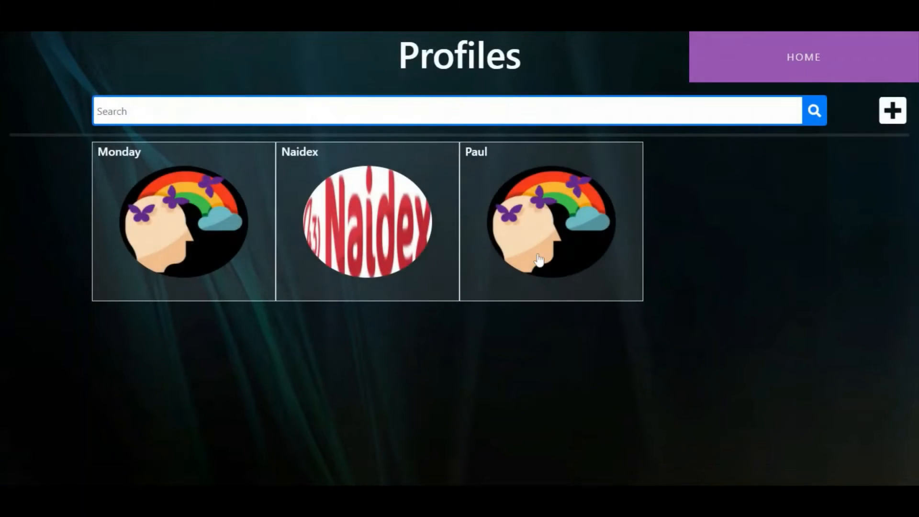
left_click(543, 235)
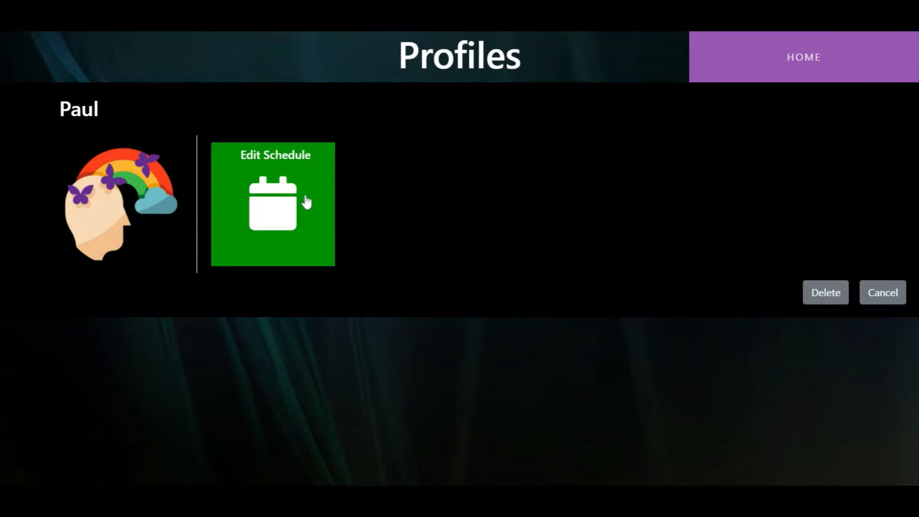
left_click(257, 203)
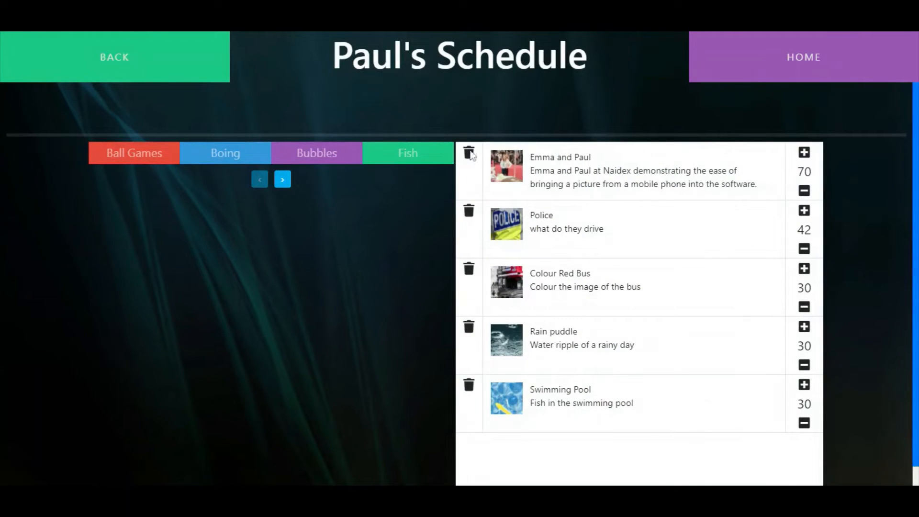
left_click(469, 153)
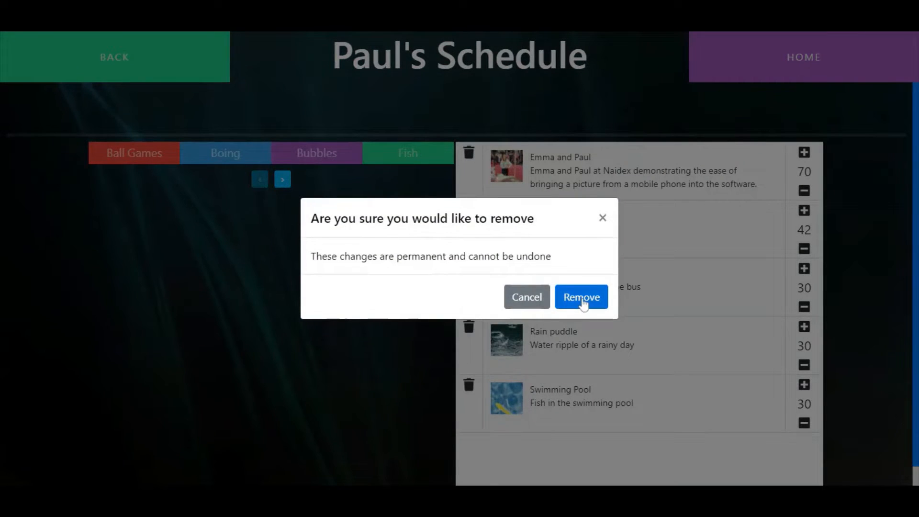
left_click(581, 297)
left_click(469, 328)
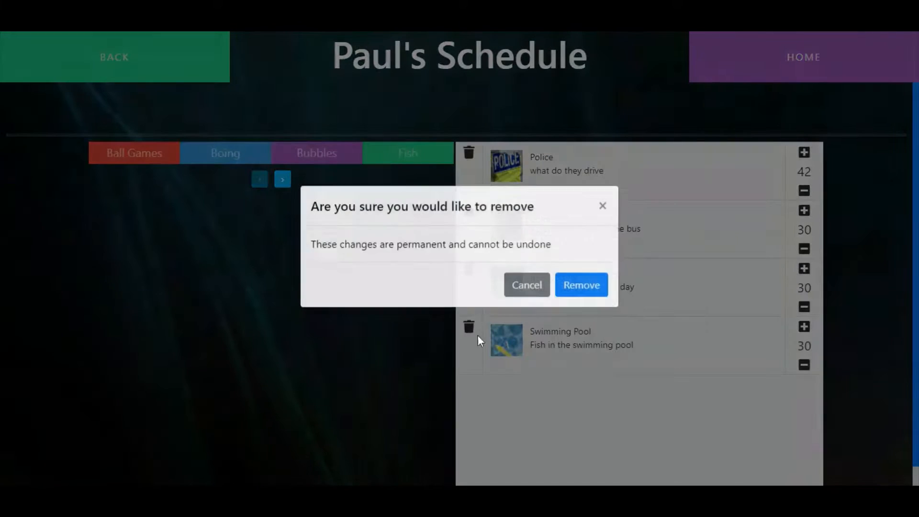
left_click(581, 290)
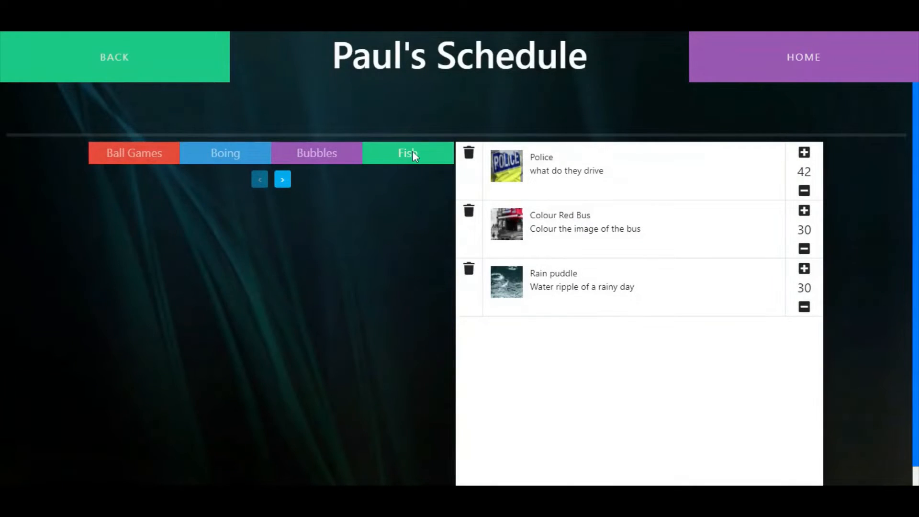
Add the river-bed Fish activity from the Fish category and Basketball from Ball Games to the schedule
left_click(412, 151)
left_click_drag(307, 360, 581, 359)
left_click(146, 156)
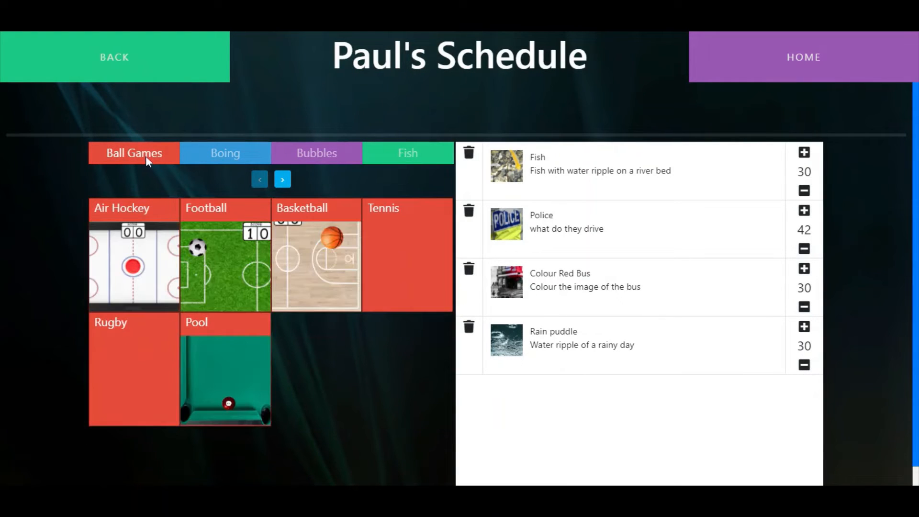
left_click_drag(347, 280, 611, 453)
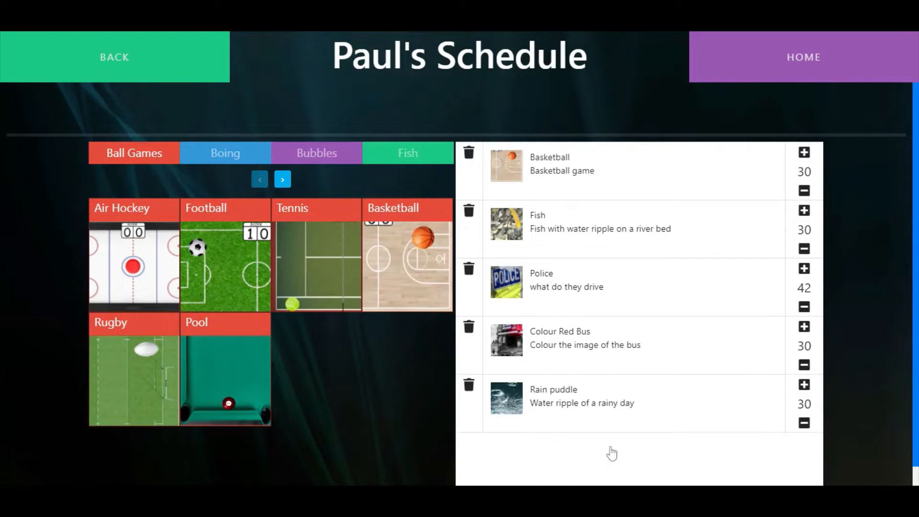
Reorder the schedule so Rain puddle comes second and Fish sits between Police and Colour Red Bus
left_click_drag(595, 421, 602, 256)
left_click_drag(603, 287, 620, 383)
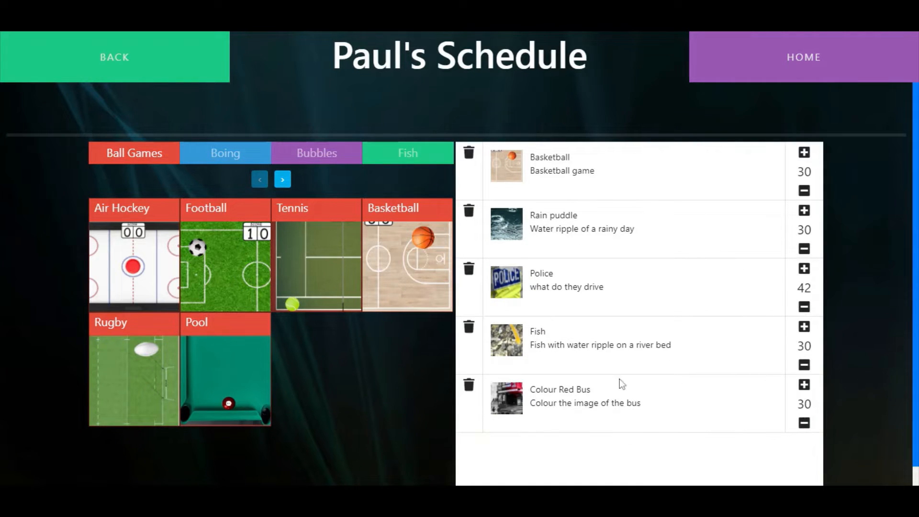
Leave the schedule, open the Multimedia library and browse its videos and sounds collections
left_click(746, 70)
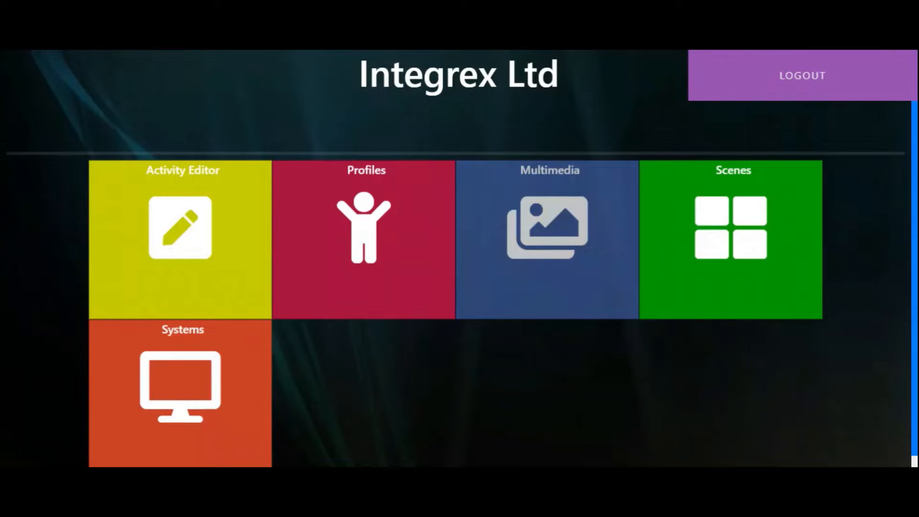
left_click(591, 249)
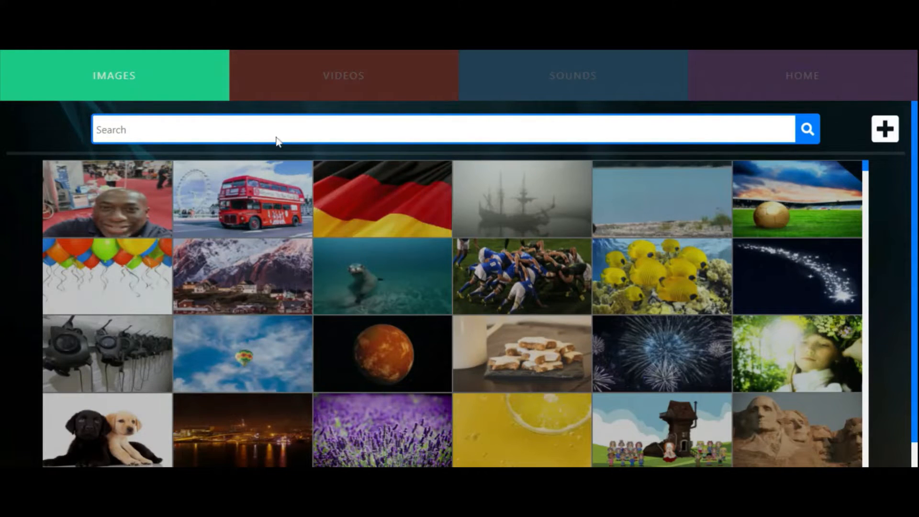
left_click(319, 82)
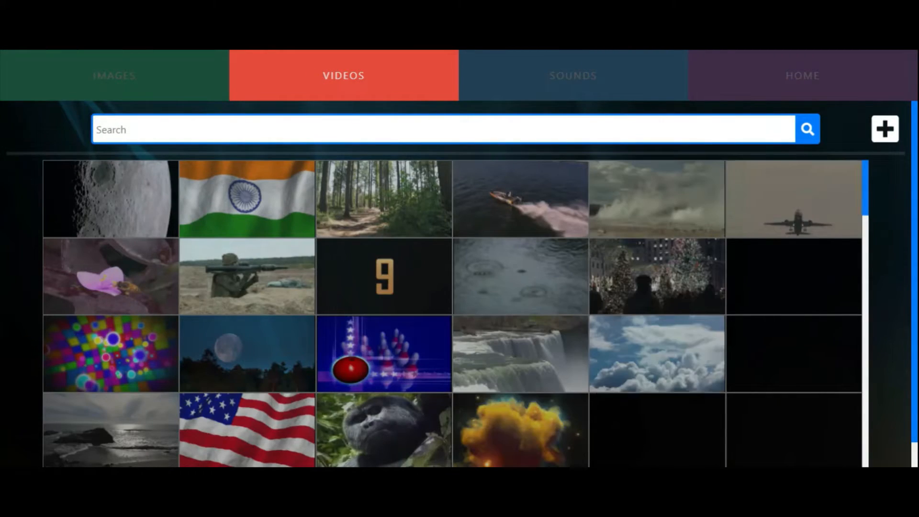
left_click(520, 73)
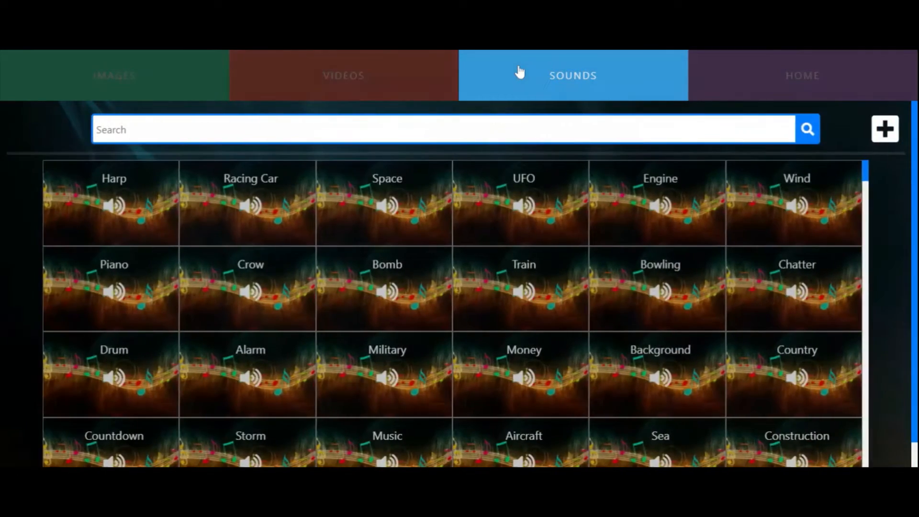
mouse_move(867, 184)
left_mouse_down()
mouse_move(861, 268)
mouse_move(868, 173)
left_mouse_up()
left_click(412, 77)
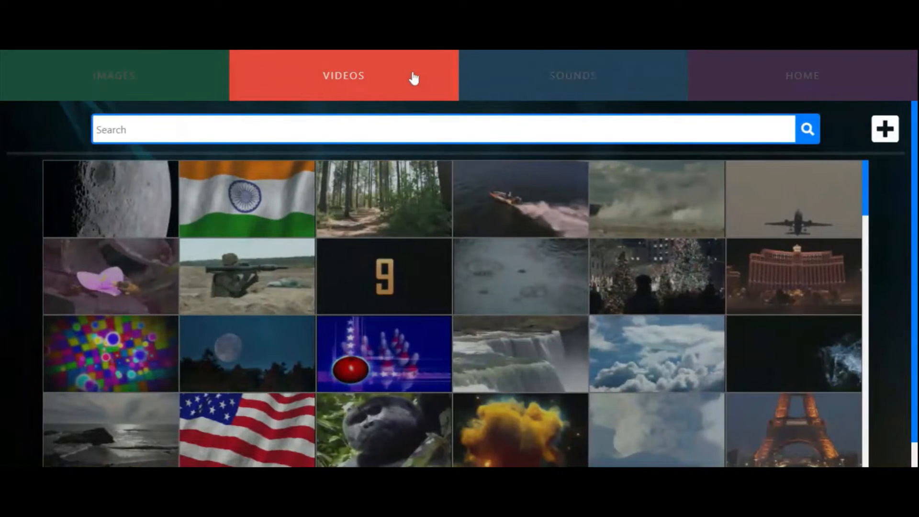
Search the image library for "hallo", view the details of the Halloween witch-and-moon image, and close them without saving
left_click(194, 89)
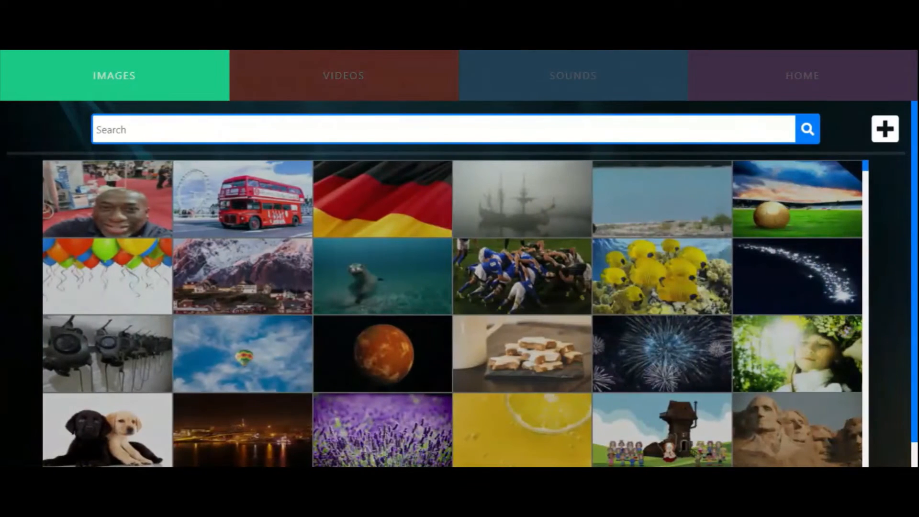
type("h")
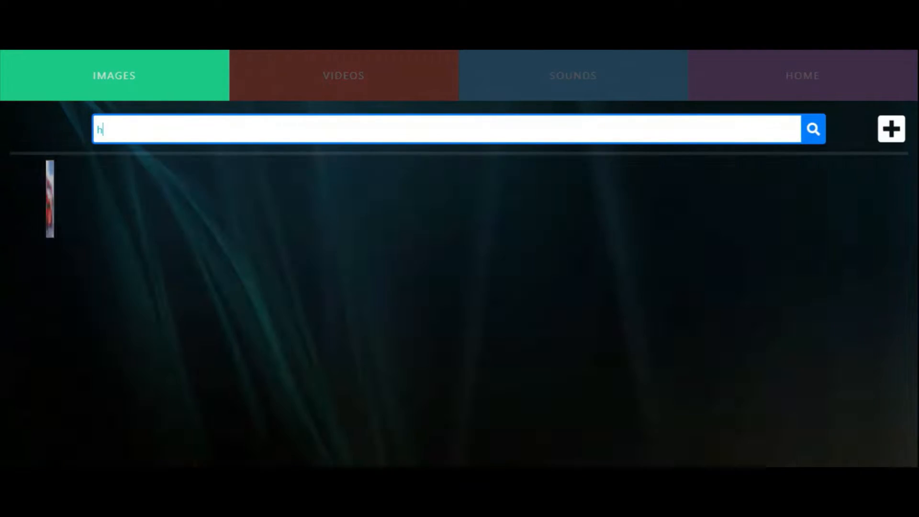
type("alow")
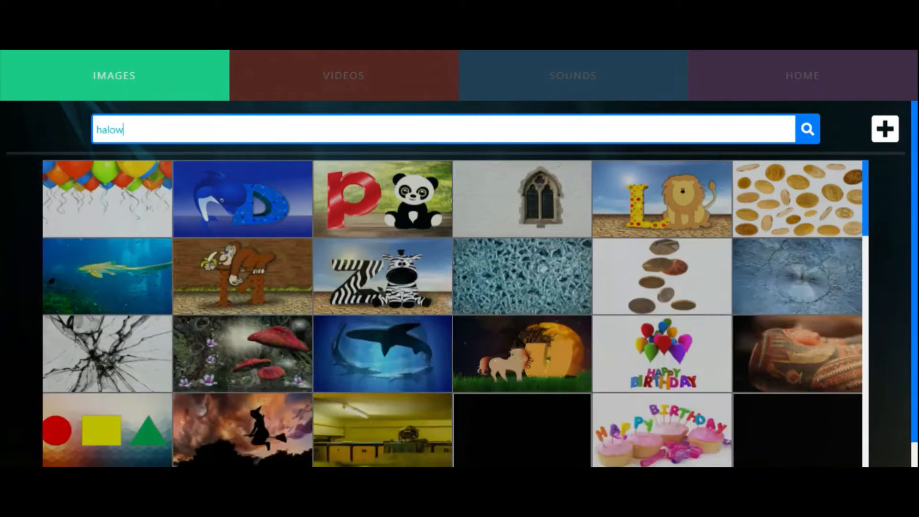
key("BackSpace")
key("BackSpace")
type("lo")
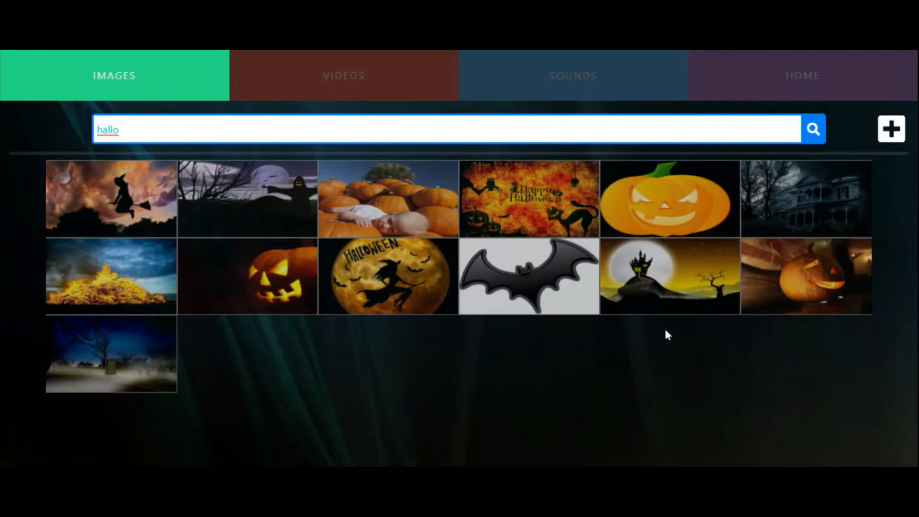
left_click(424, 292)
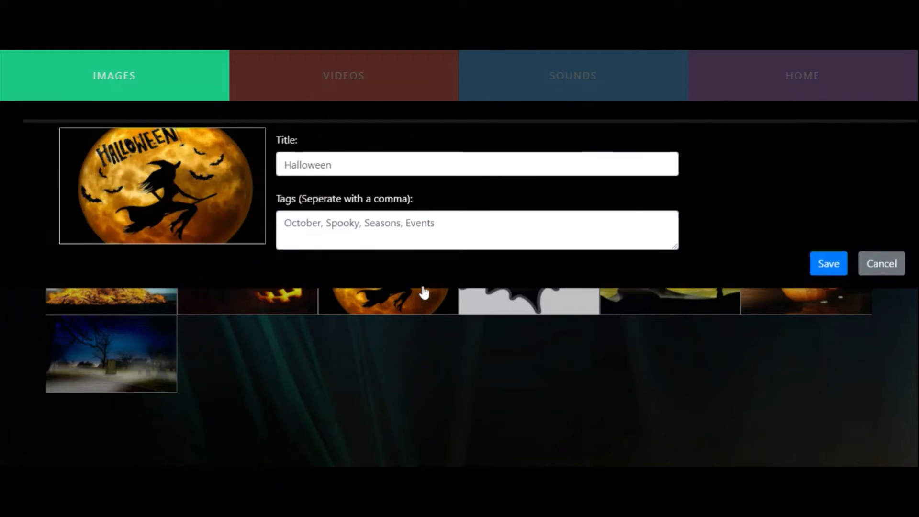
left_click(893, 269)
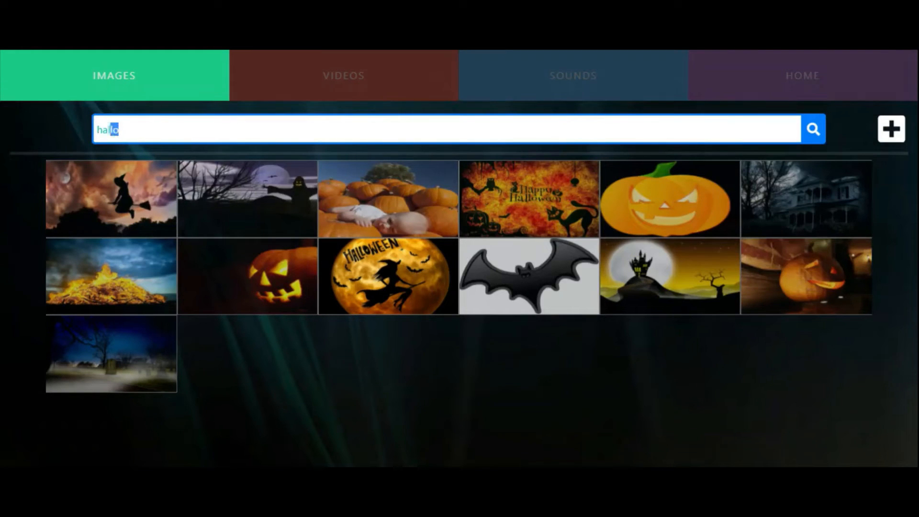
Search the image library for "christmas"
key("shift+Left")
key("shift+Left")
key("shift+Left")
type("christm")
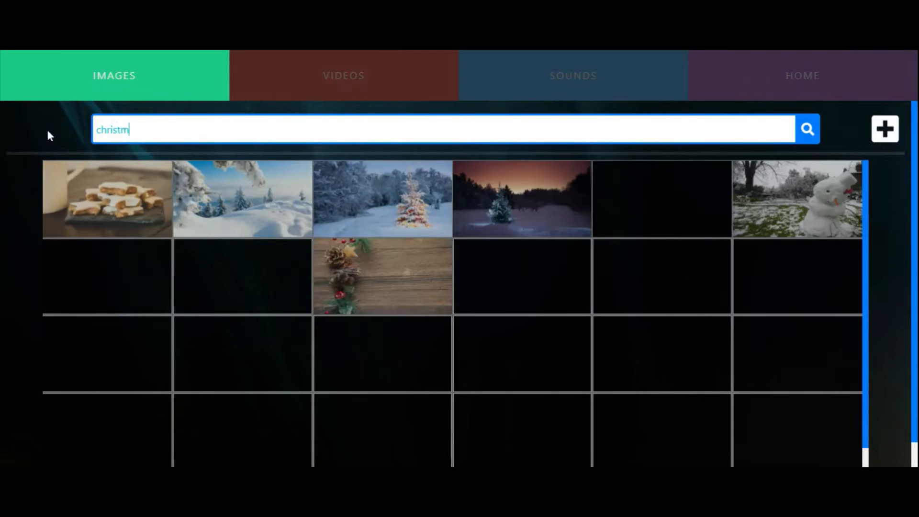
type("as")
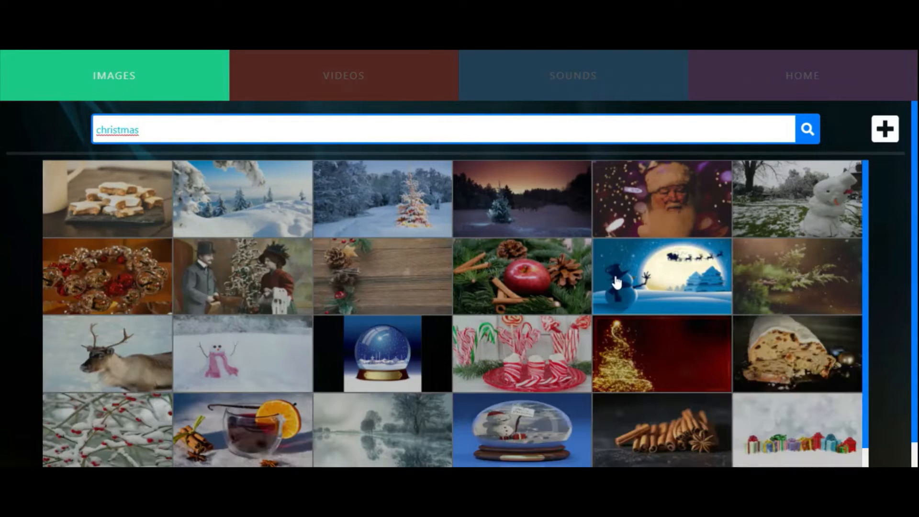
Search the video library for "water" and return to the home page
left_click(362, 95)
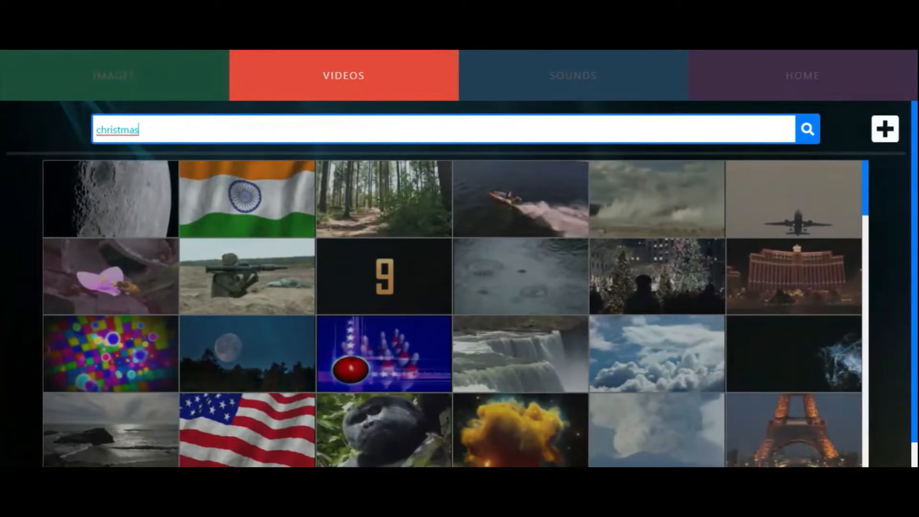
key("BackSpace")
key("BackSpace")
key("BackSpace")
key("BackSpace")
key("BackSpace")
key("BackSpace")
key("BackSpace")
key("BackSpace")
type("water")
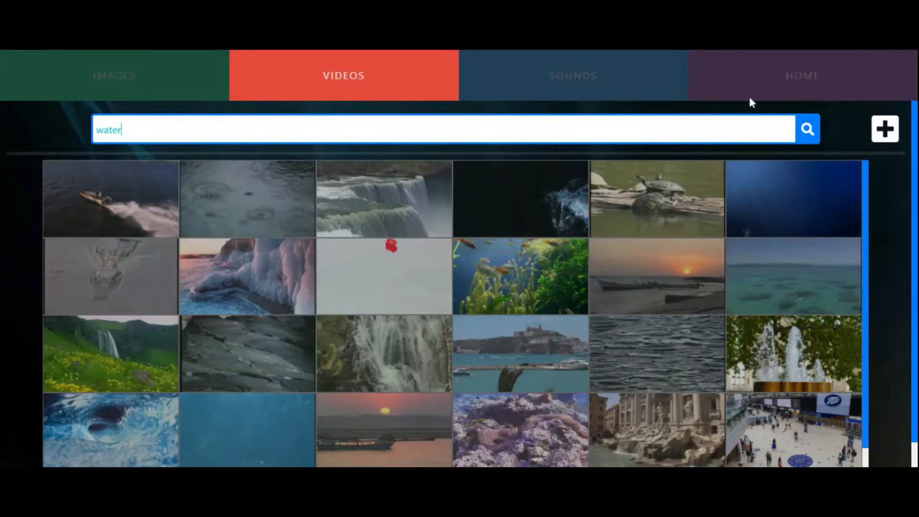
left_click(777, 86)
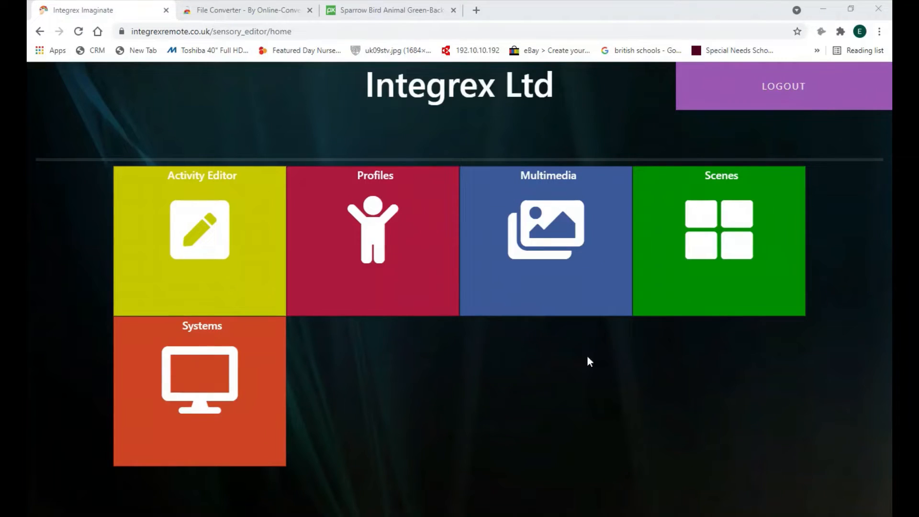
Upload the sparrow JPG to the Multimedia images with the title Bird and the tags Nature, Animal, Starling
left_click(554, 216)
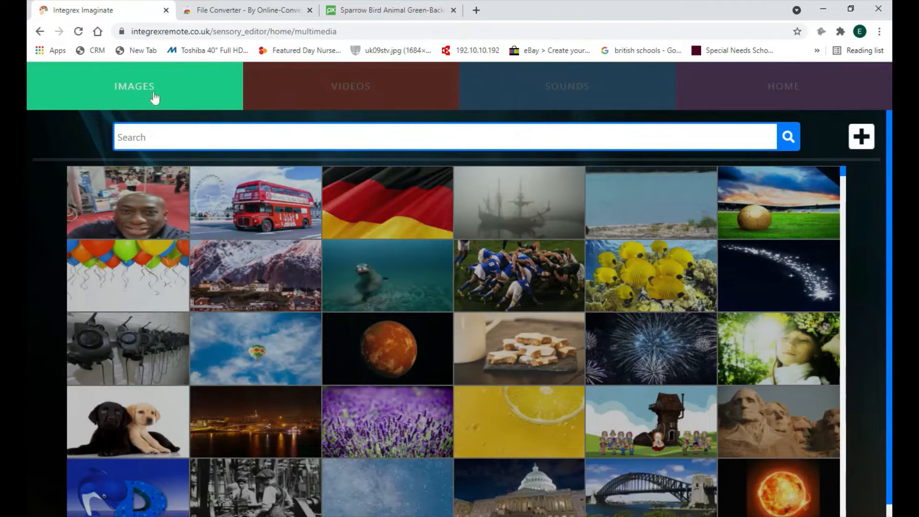
left_click(859, 139)
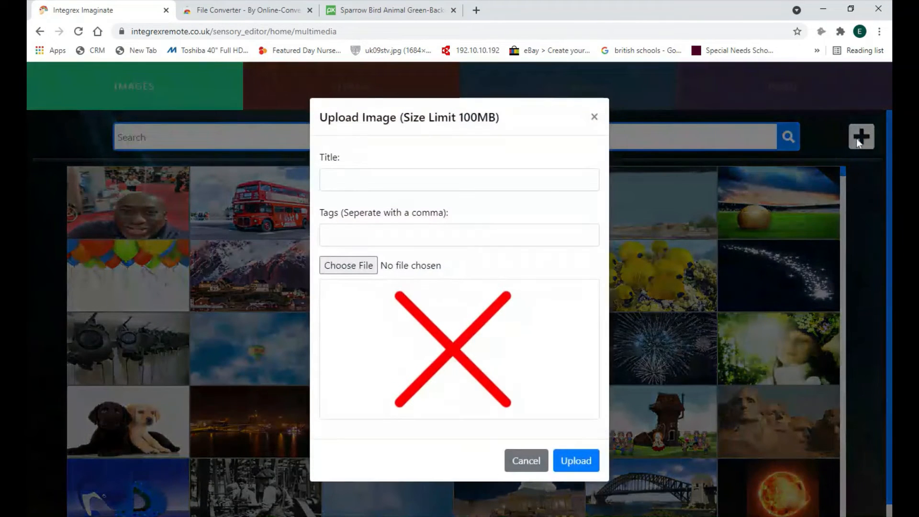
left_click(346, 267)
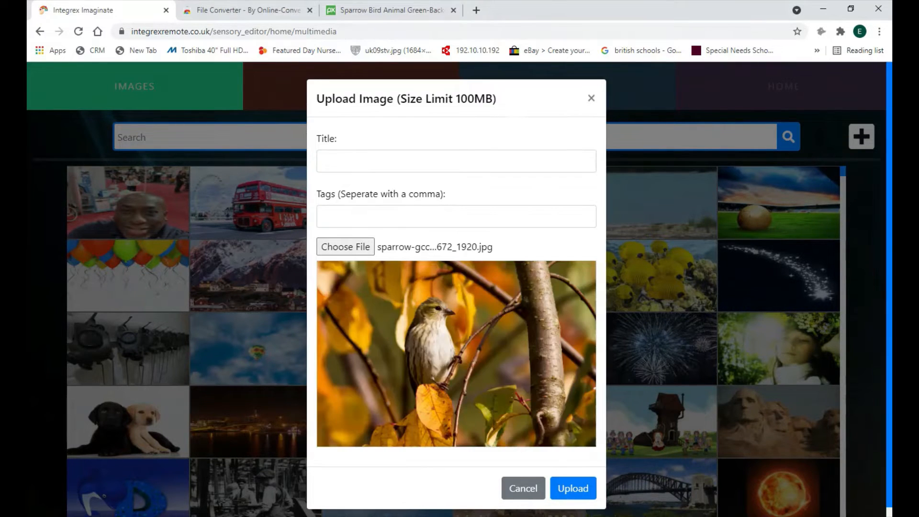
left_click(455, 161)
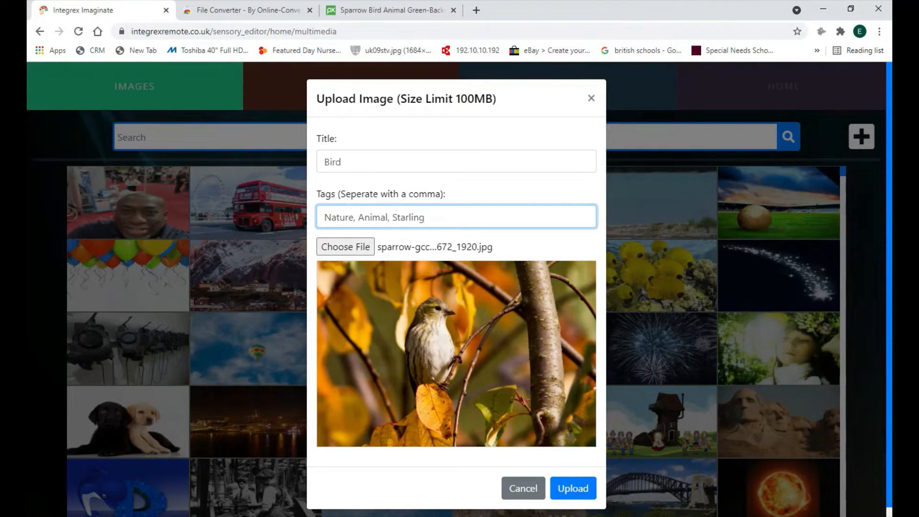
left_click(587, 490)
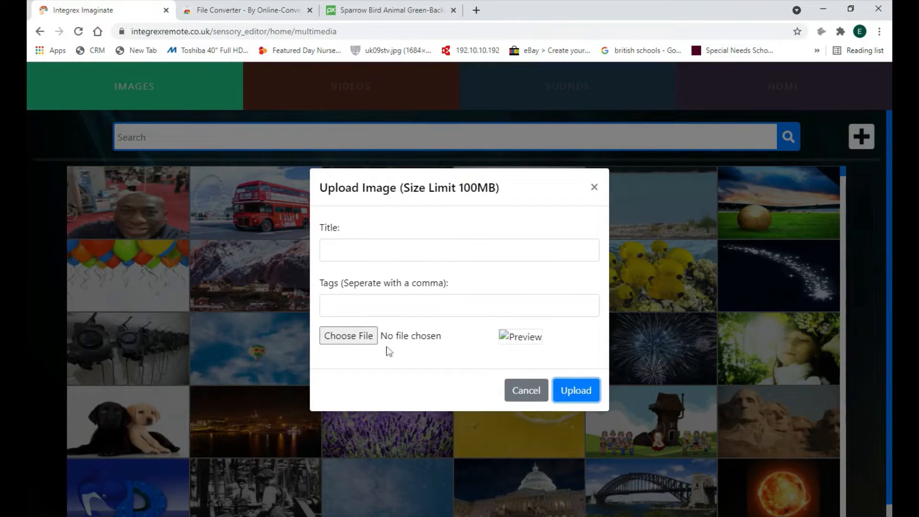
Switch to Pixabay, search for "cat" and open the grey cat portrait with blue eyes
left_click(397, 10)
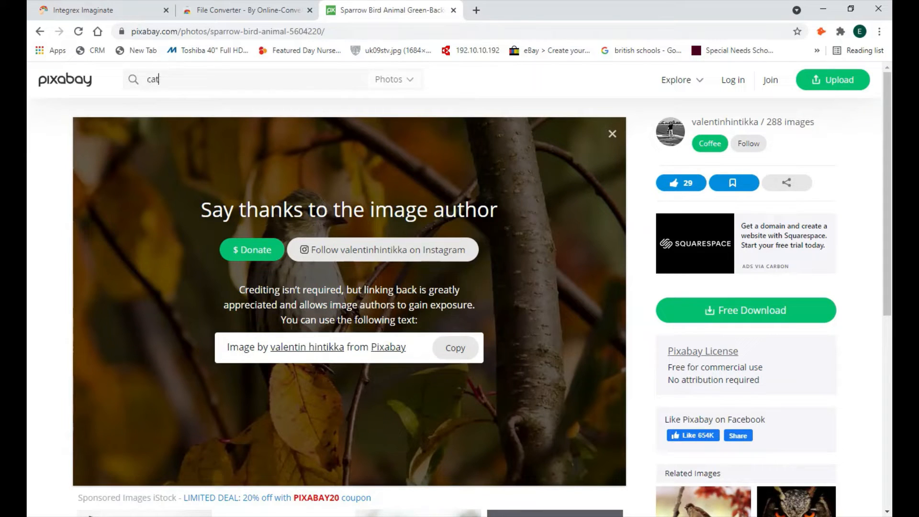
type("cat")
key("Return")
scroll(545, 238, "down", 3)
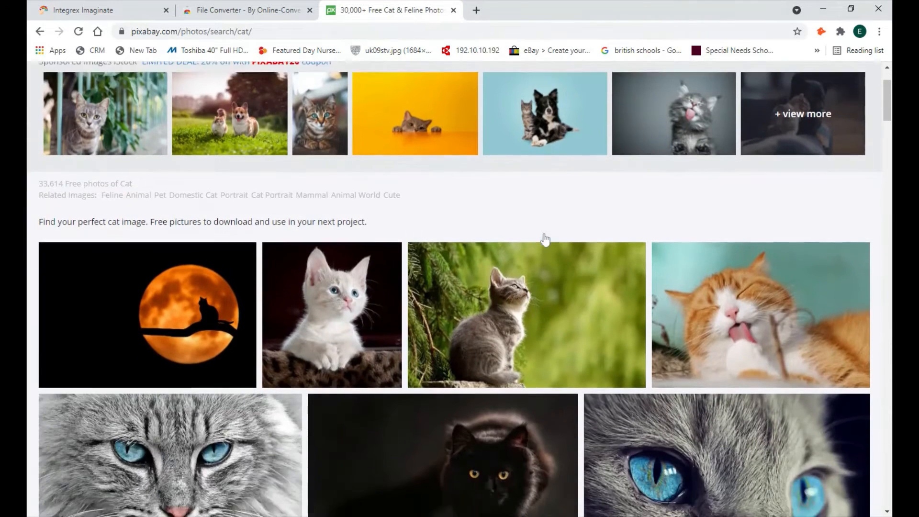
scroll(545, 238, "down", 2)
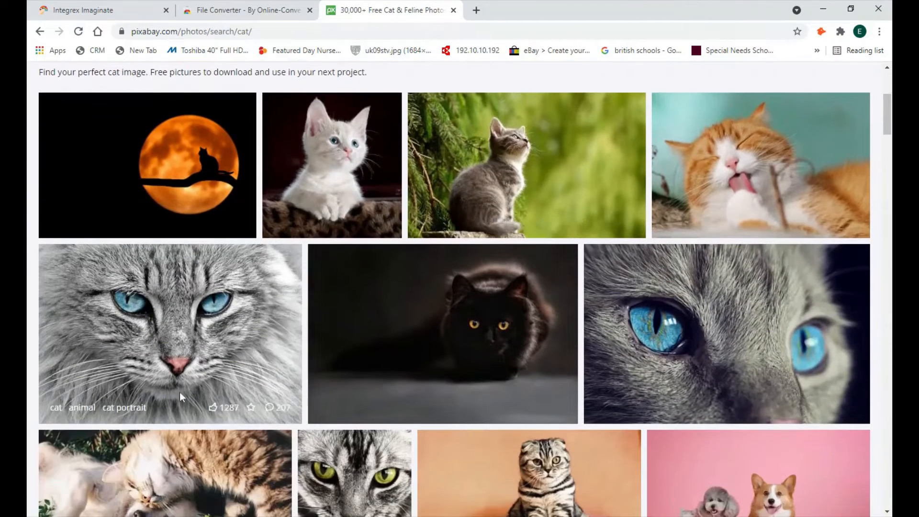
left_click(151, 344)
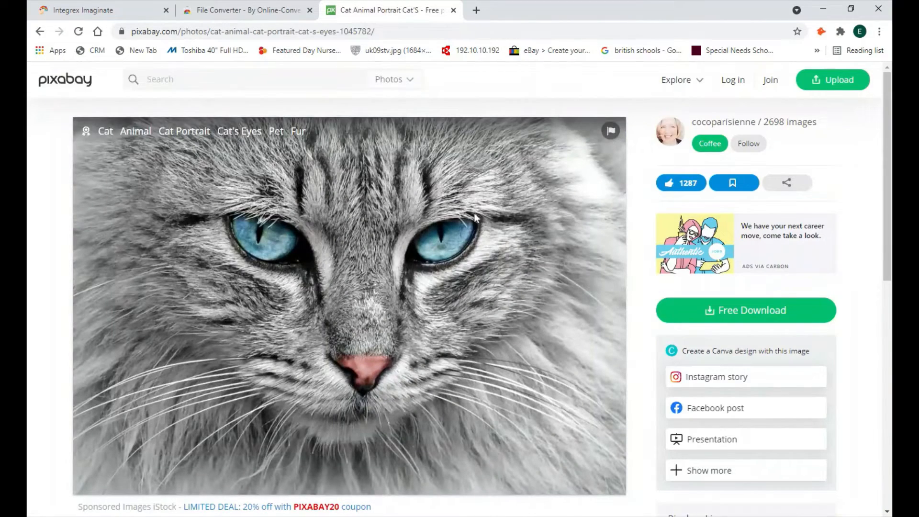
Download the cat portrait as a 1920×1311 JPG, completing the captcha check
left_click(752, 310)
left_click(715, 422)
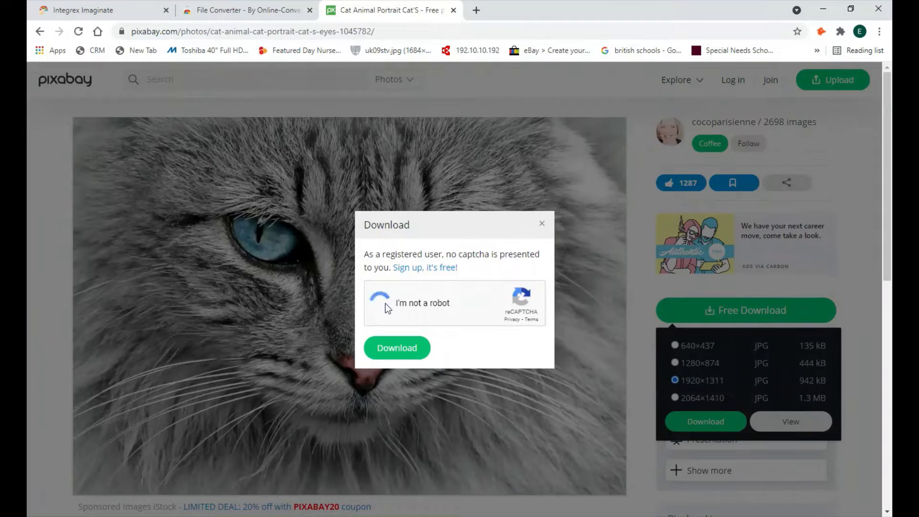
left_click(397, 348)
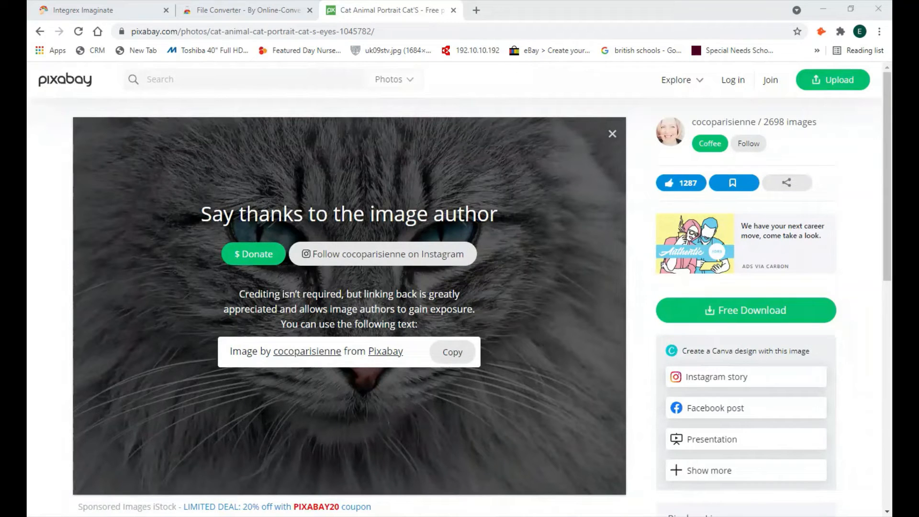
Back in Integrex, upload cat-g8da0ee465_1920.jpg titled Cat with the tags Animal, Grey, Feline, and close the upload form
left_click(132, 9)
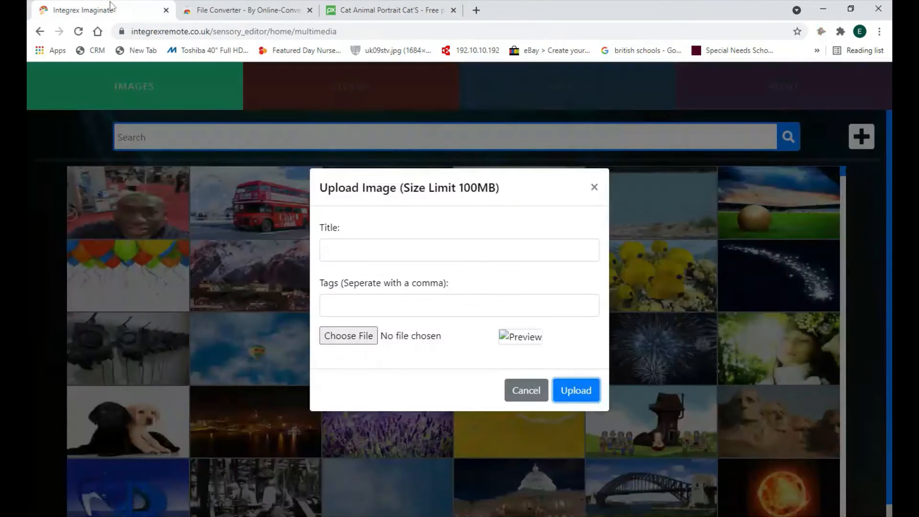
left_click(341, 343)
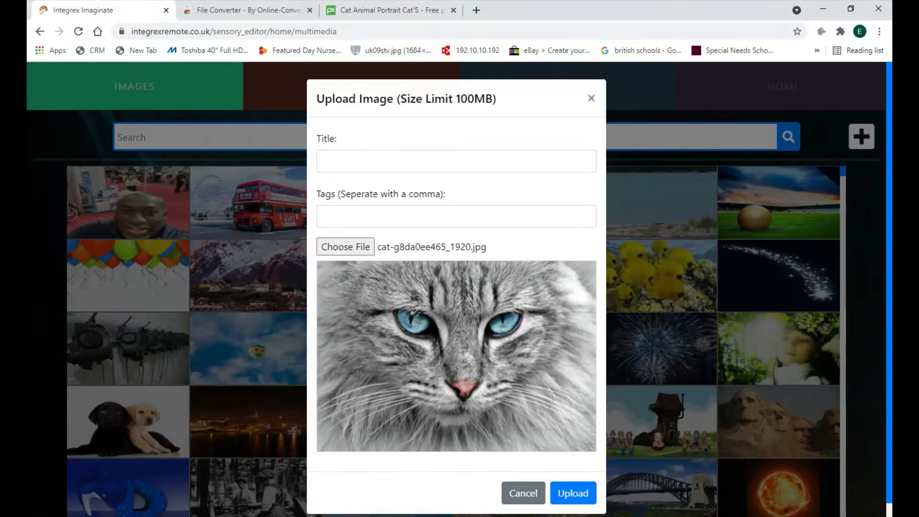
left_click(324, 161)
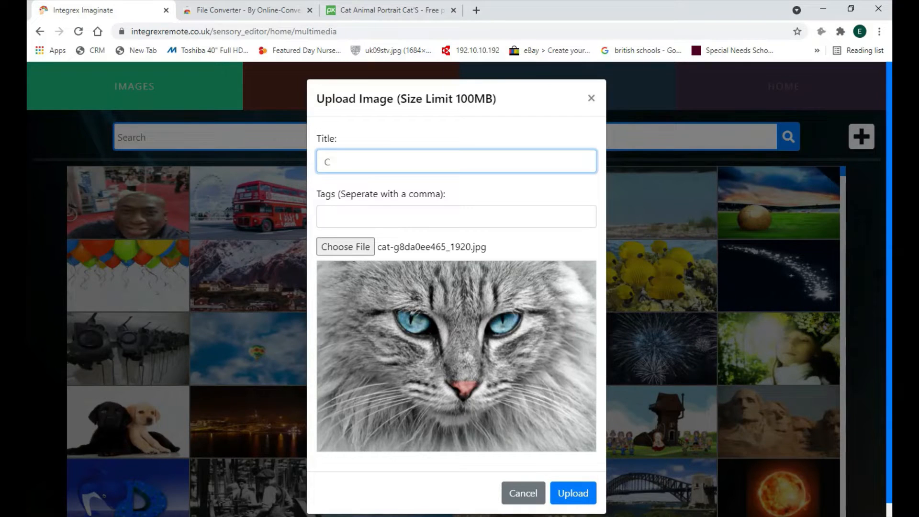
left_click(324, 217)
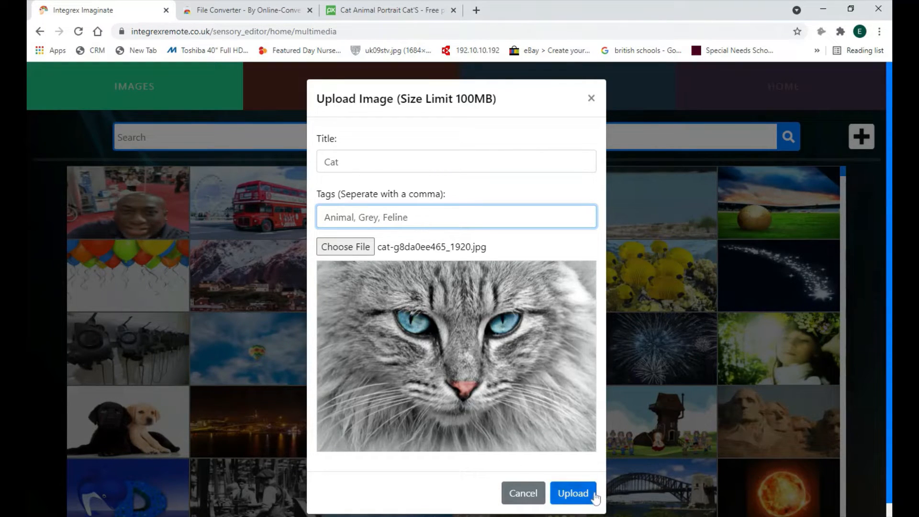
left_click(578, 493)
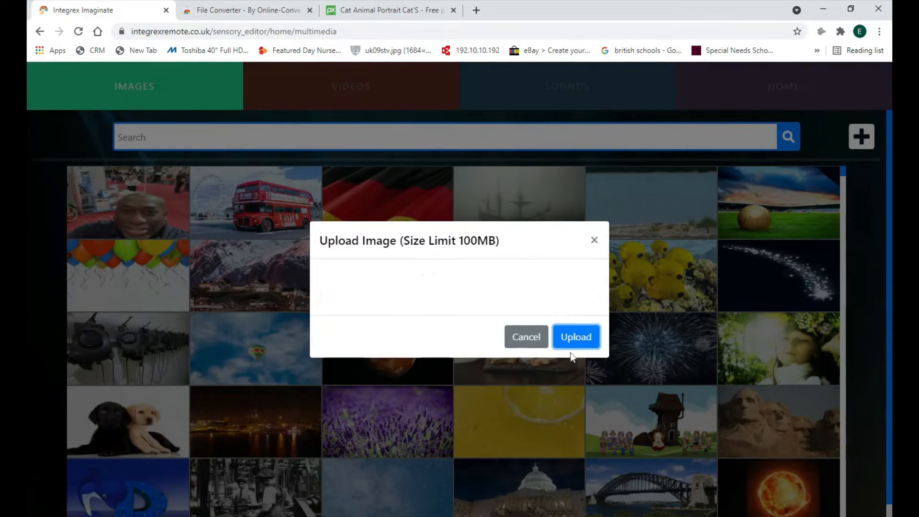
left_click(536, 397)
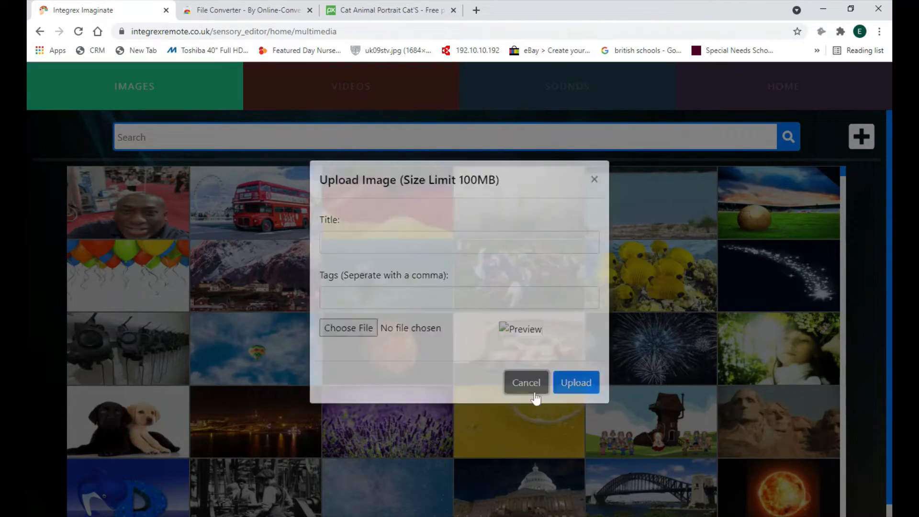
Open the upload form for the Videos library, and switch to Pixabay with its search set to Videos
left_click(337, 91)
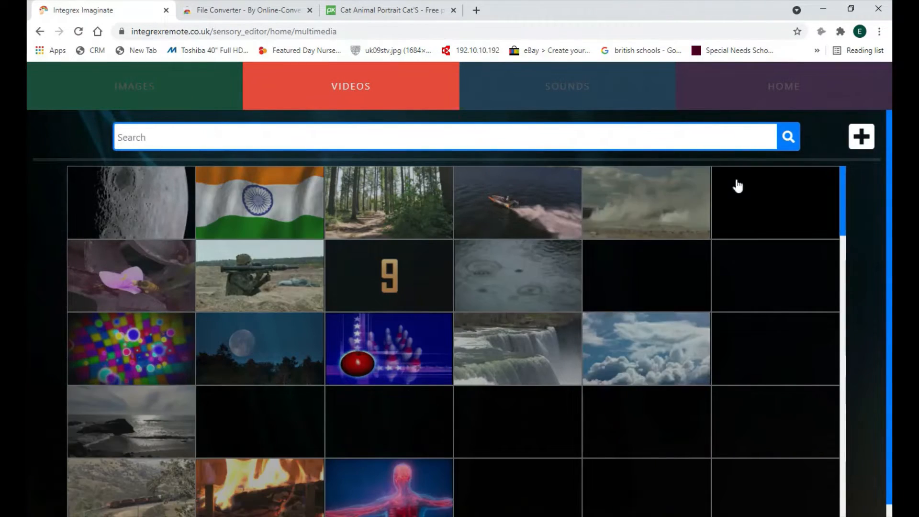
left_click(855, 140)
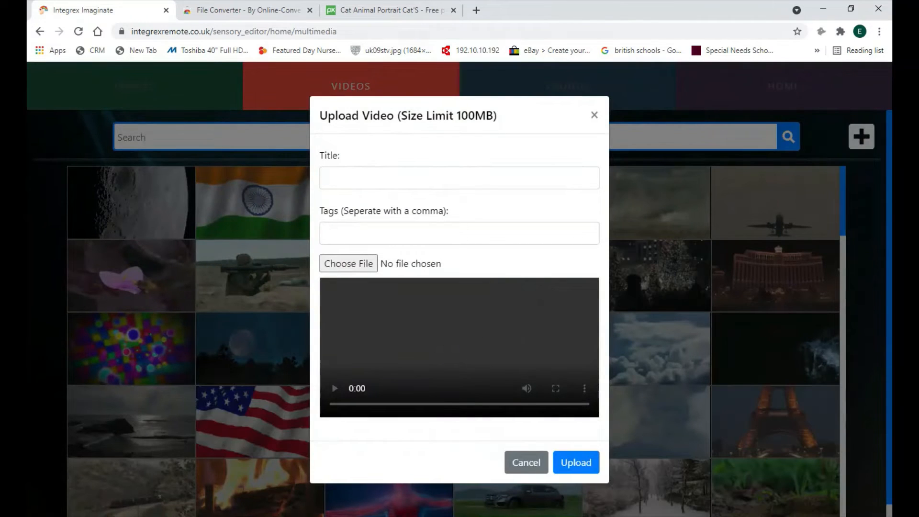
left_click(388, 11)
left_click(406, 80)
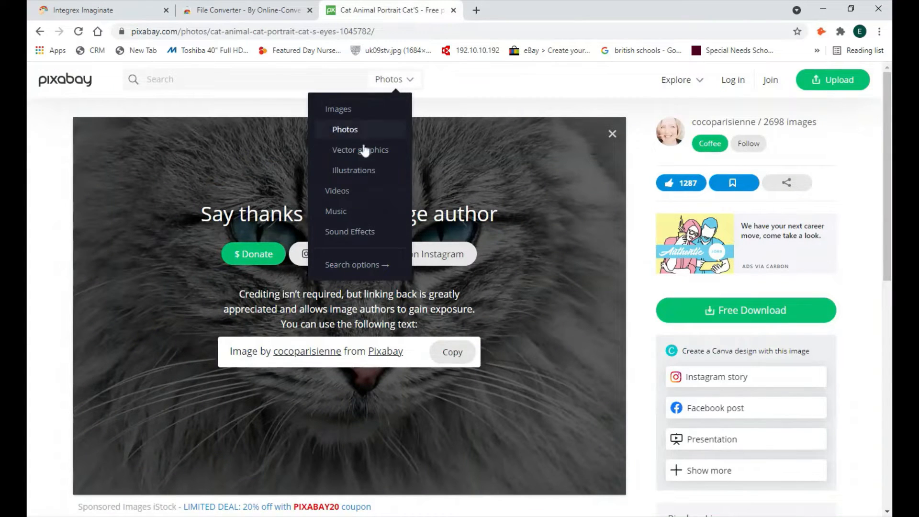
left_click(352, 198)
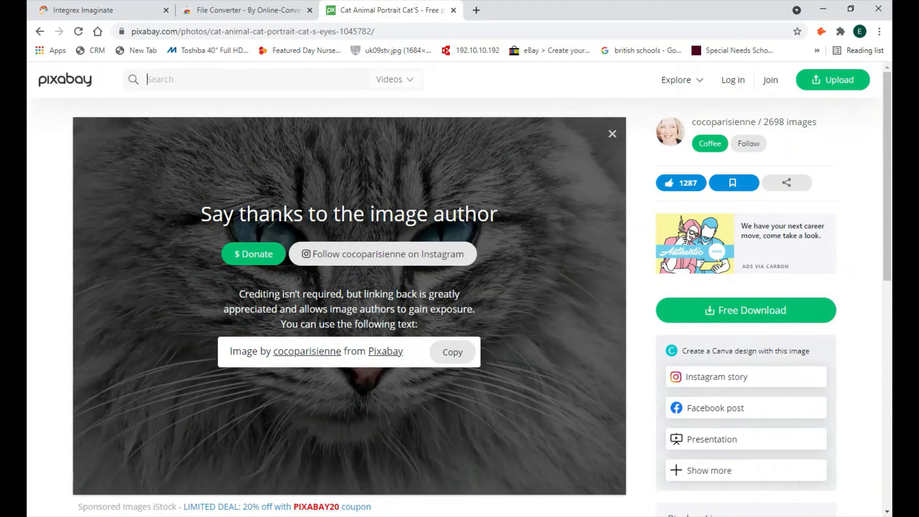
Search the Pixabay videos for "car" and open the HD rally car race clip
type("car")
key("Return")
scroll(497, 269, "down", 3)
scroll(497, 269, "down", 3)
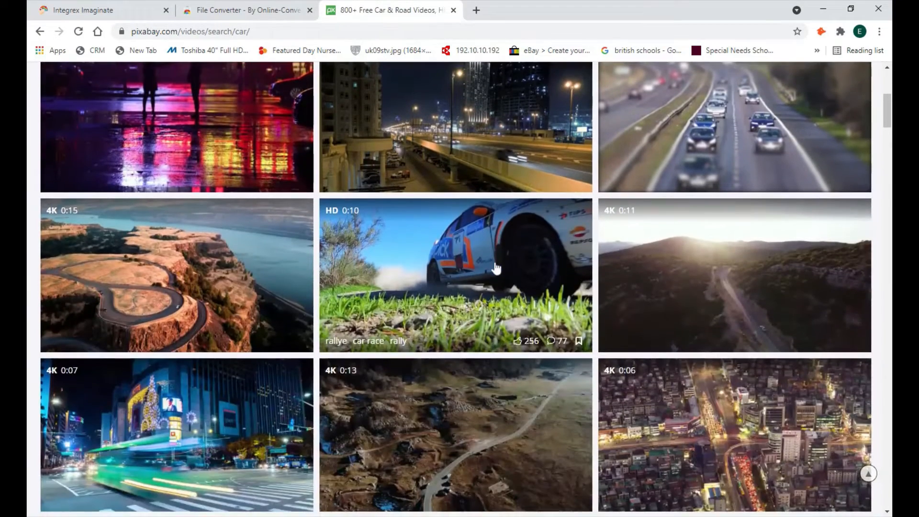
left_click(496, 268)
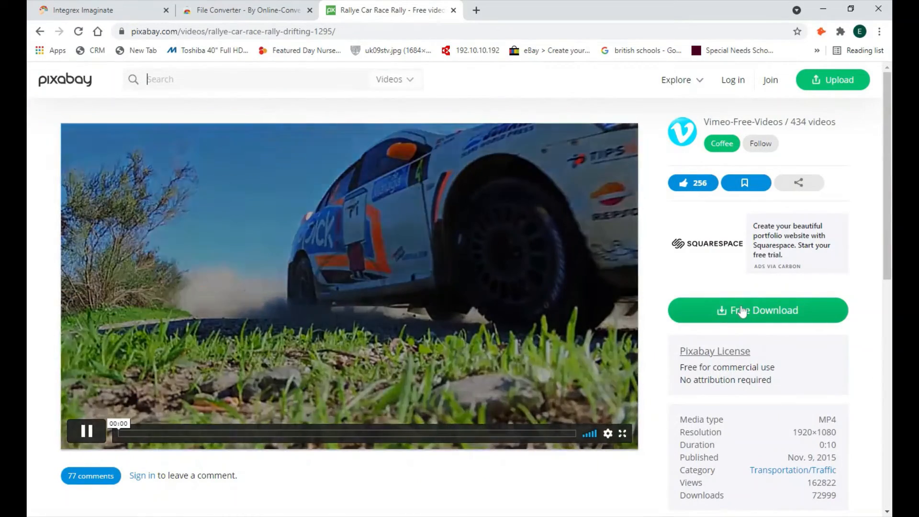
Download the rally car video as a 1280×720 MP4
left_click(742, 310)
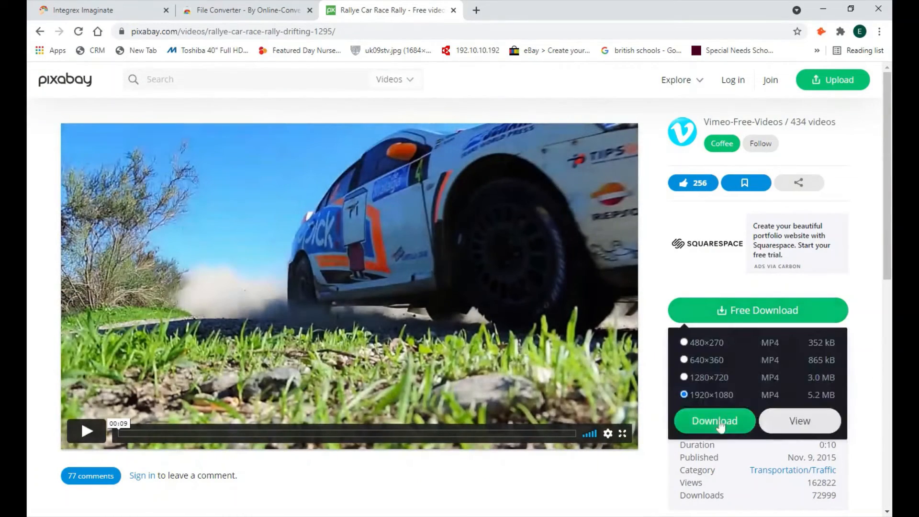
left_click(711, 378)
left_click(713, 421)
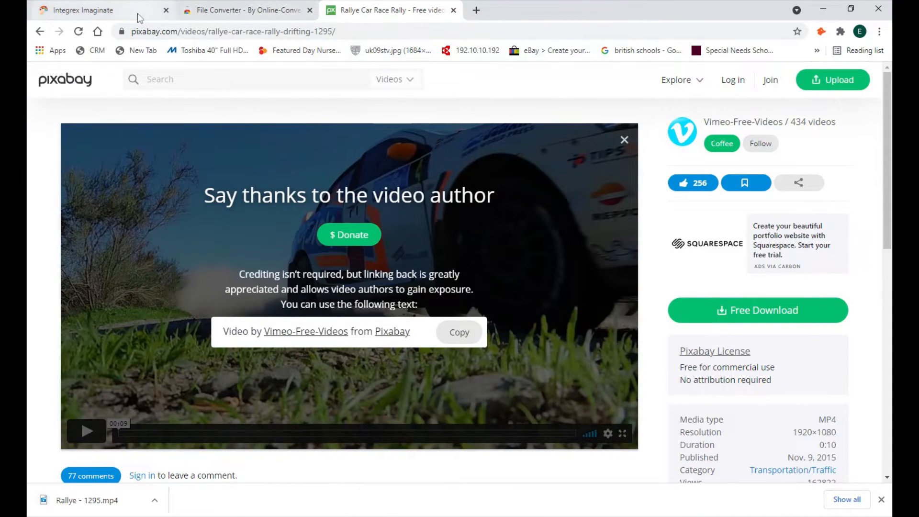
Back in Integrex, upload Rallye - 1295.mp4 titled Car with the tags Rally, Fast, Track, and close the upload form
left_click(116, 14)
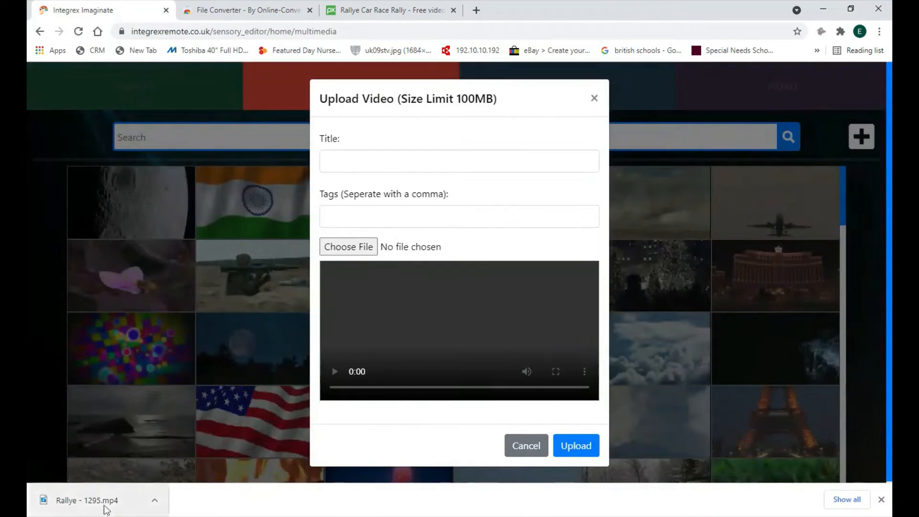
left_click_drag(186, 490, 350, 249)
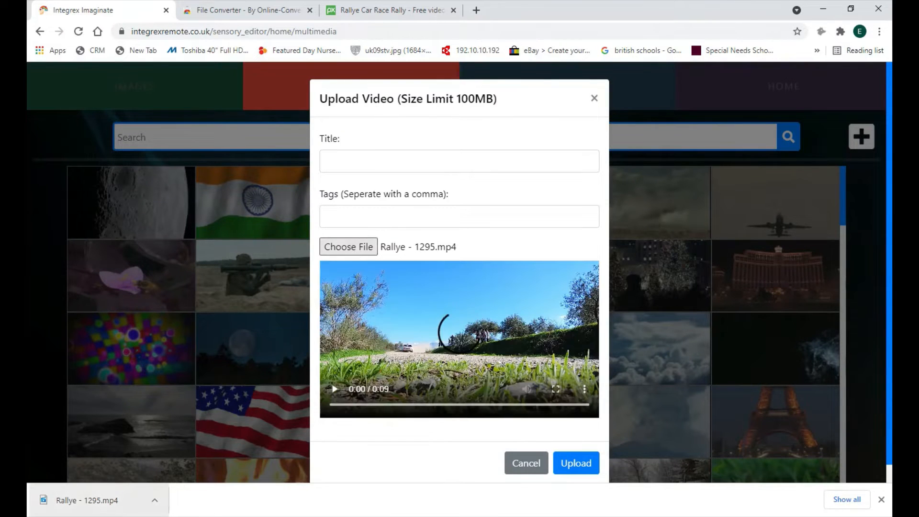
left_click(328, 162)
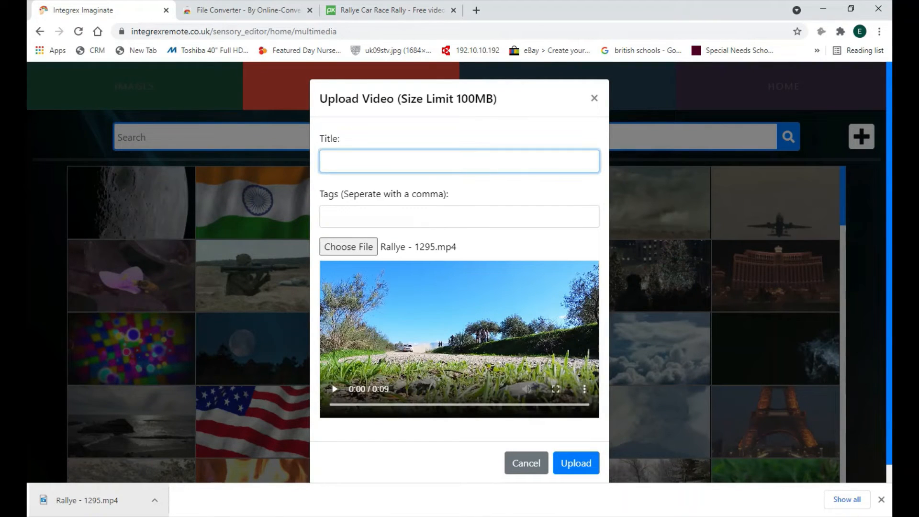
key("Tab")
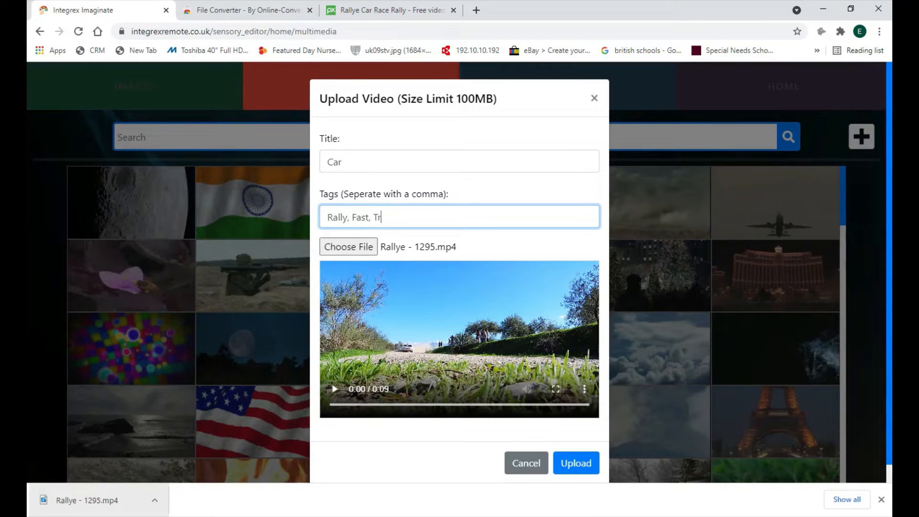
left_click(578, 462)
left_click(578, 463)
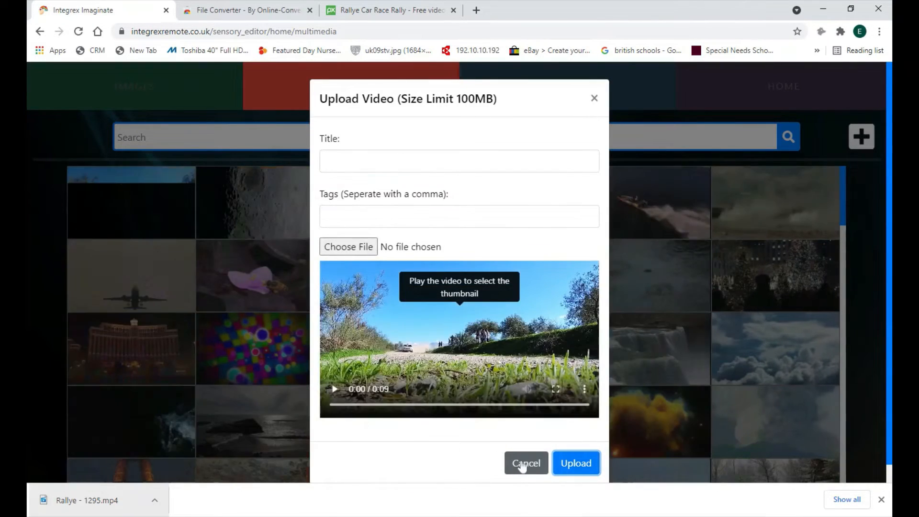
left_click(527, 463)
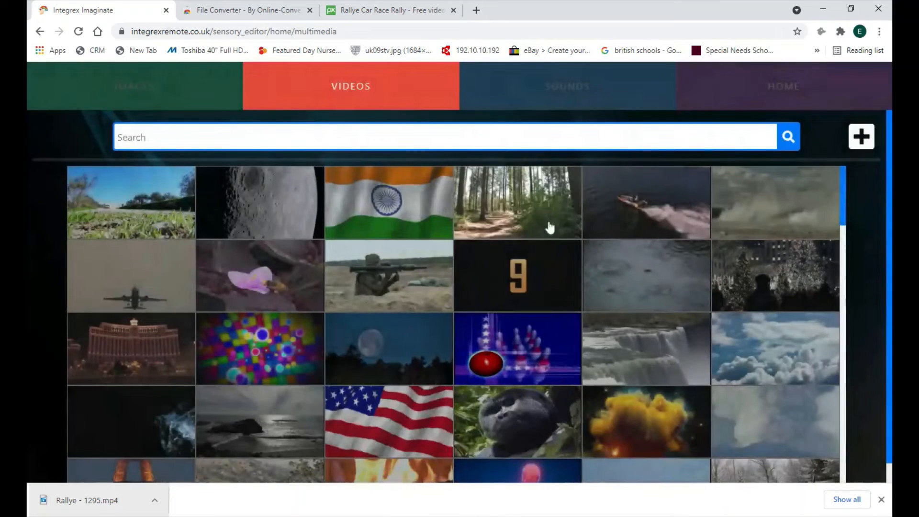
Look at the upload form and file chooser of the Sounds library, and cancel without uploading
left_click(550, 98)
left_click(860, 137)
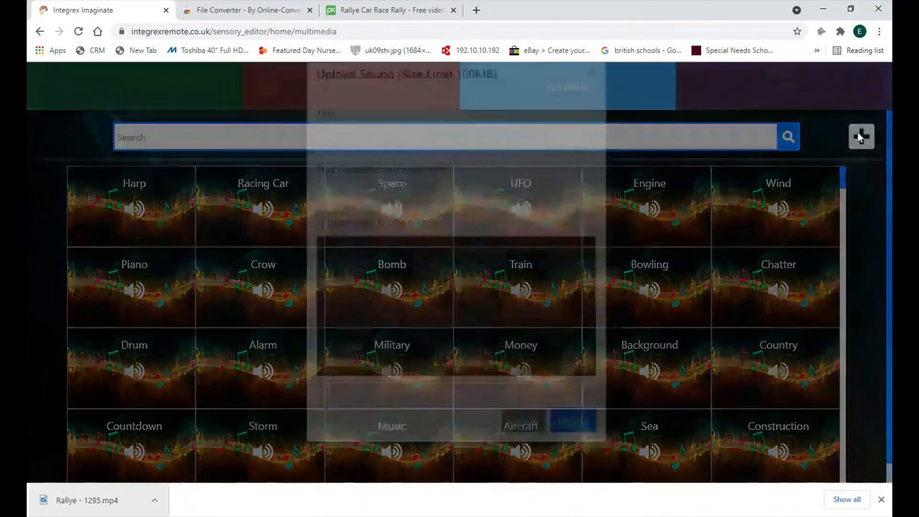
left_click(343, 248)
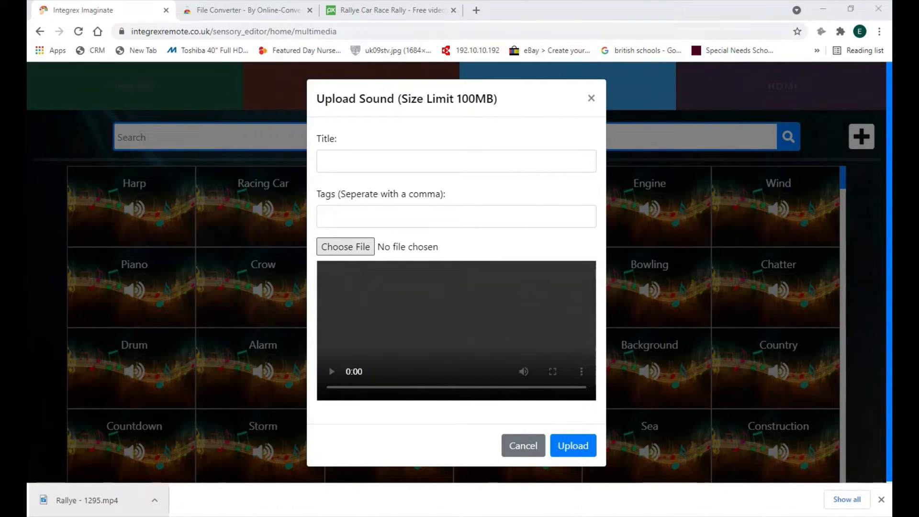
left_click(532, 453)
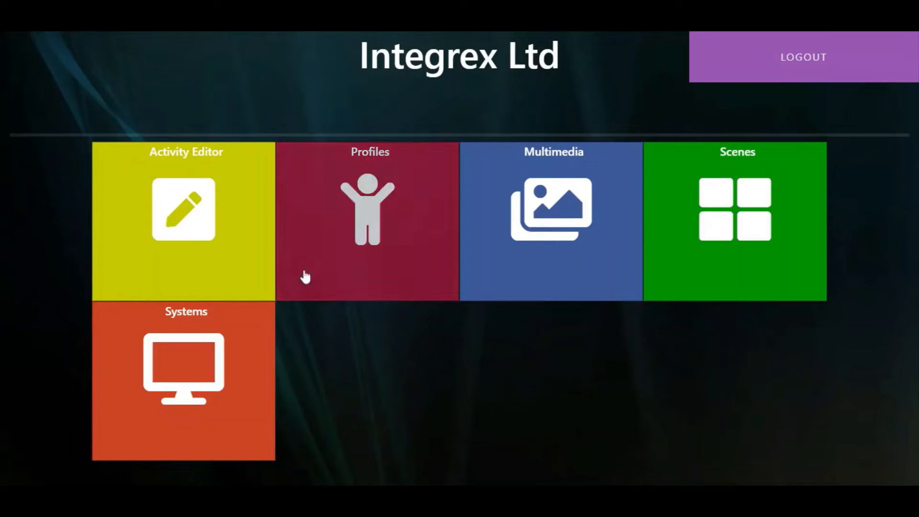
Start a new activity of the Paint type in the Activity Editor
left_click(188, 206)
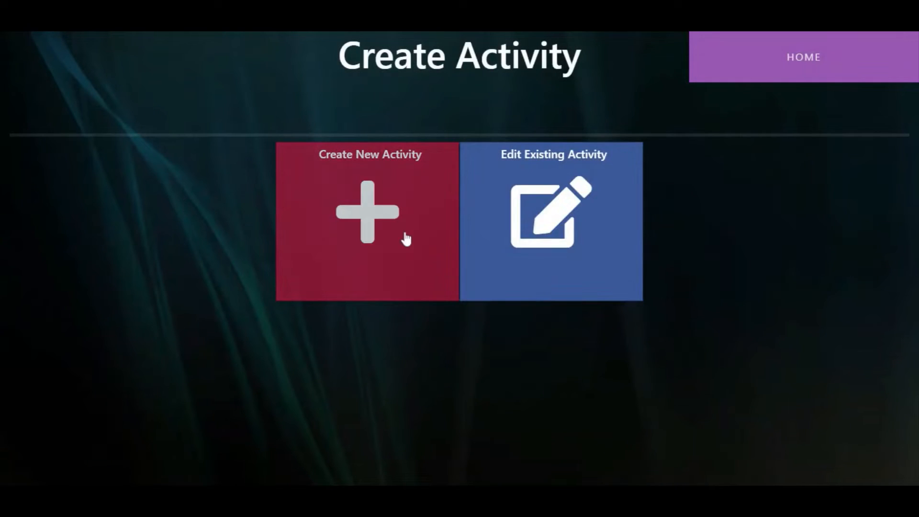
left_click(405, 238)
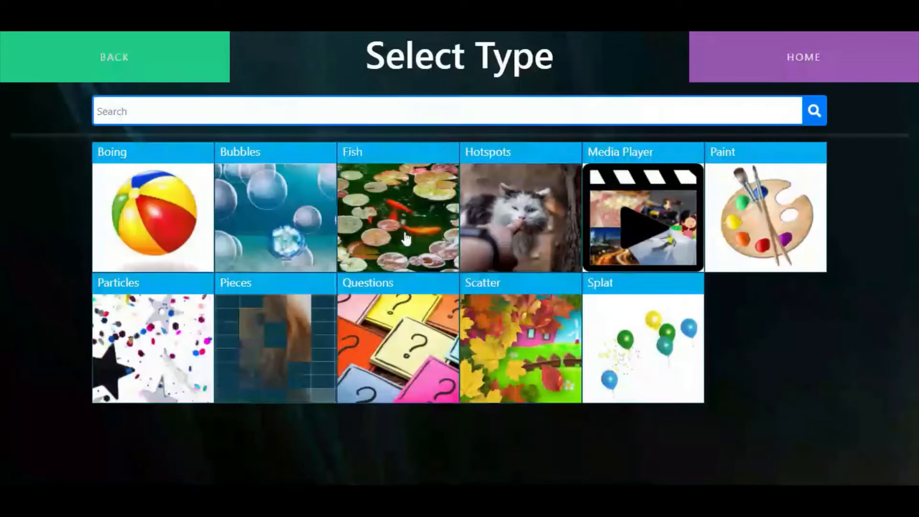
left_click(784, 220)
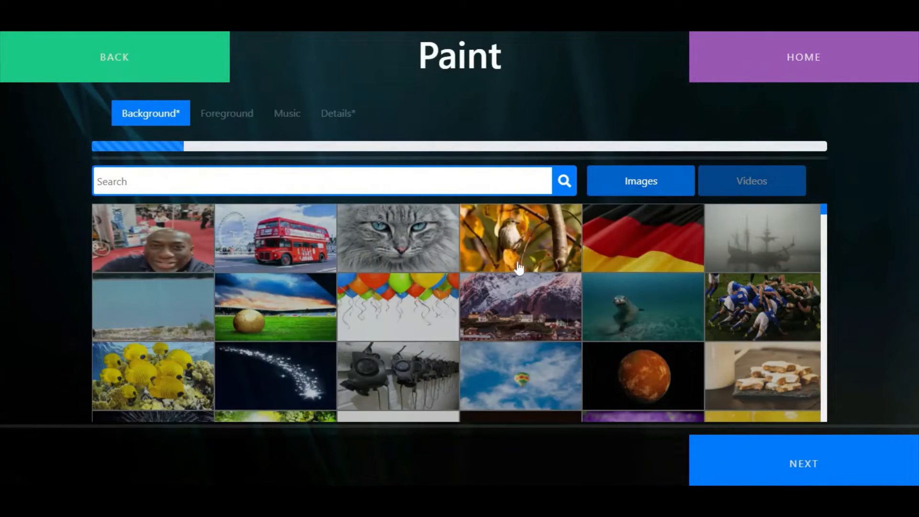
Choose the zebra image as the Paint activity's background and proceed to the foreground selection
scroll(589, 292, "down", 5)
scroll(589, 292, "down", 6)
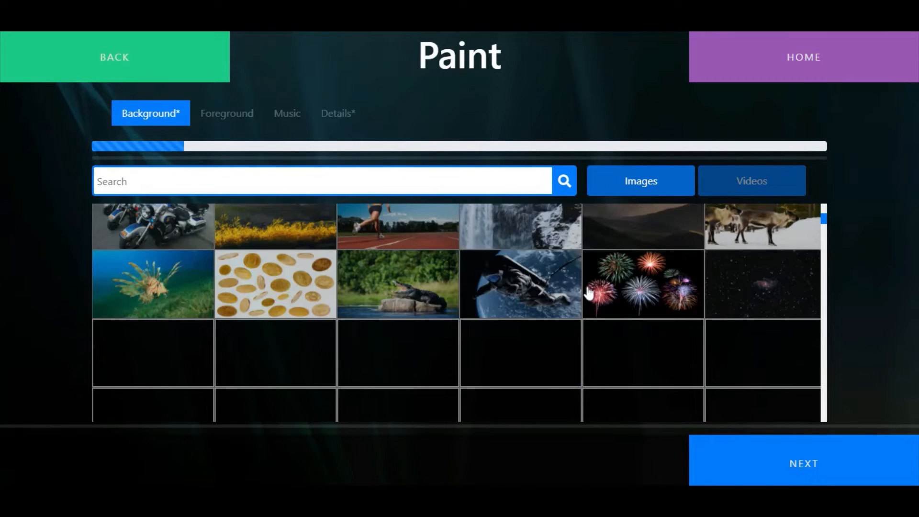
scroll(587, 293, "down", 1)
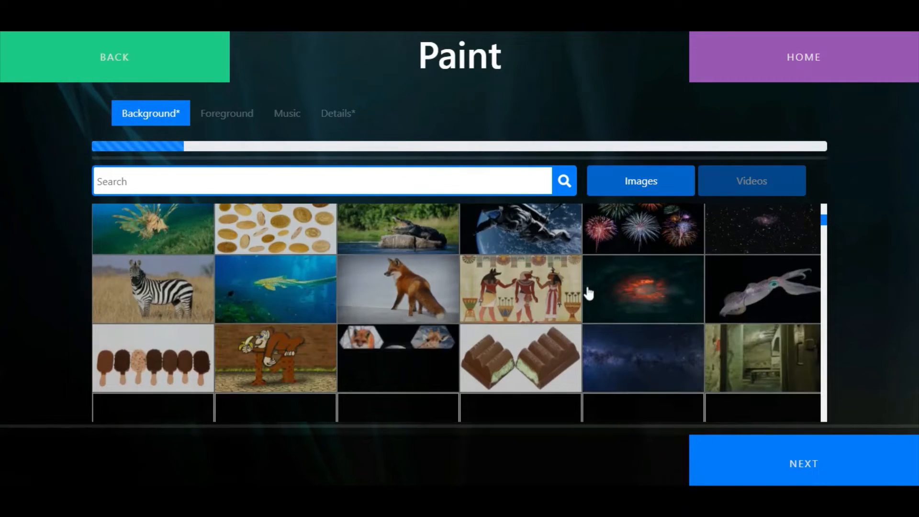
left_click(166, 291)
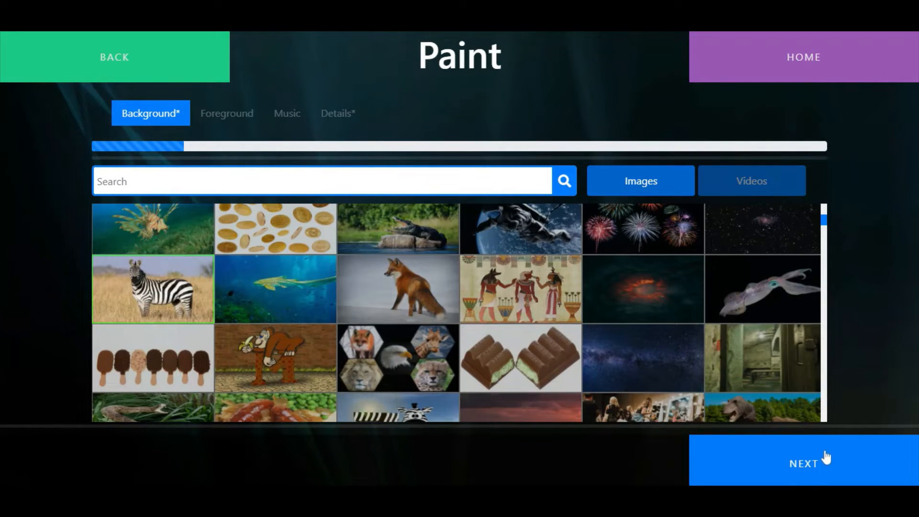
left_click(823, 464)
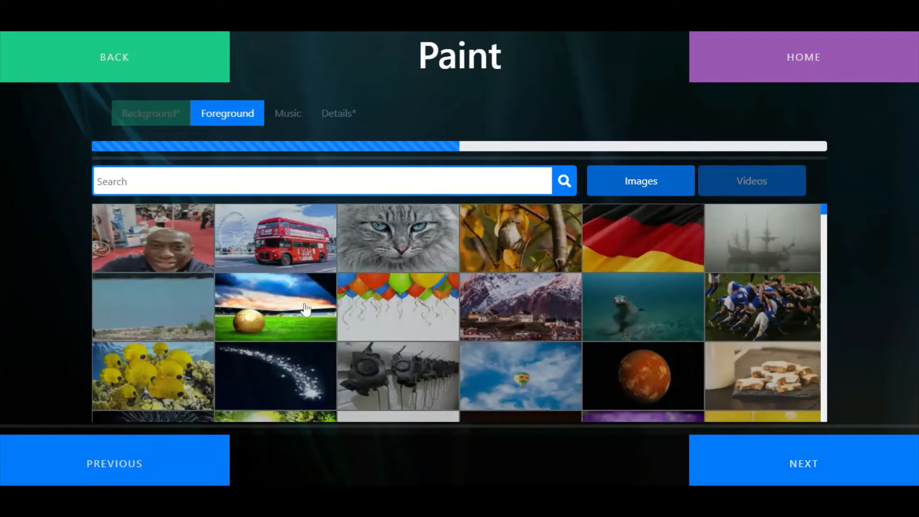
Choose the same zebra image as the foreground and proceed to the music selection
scroll(306, 310, "down", 2)
scroll(306, 310, "down", 10)
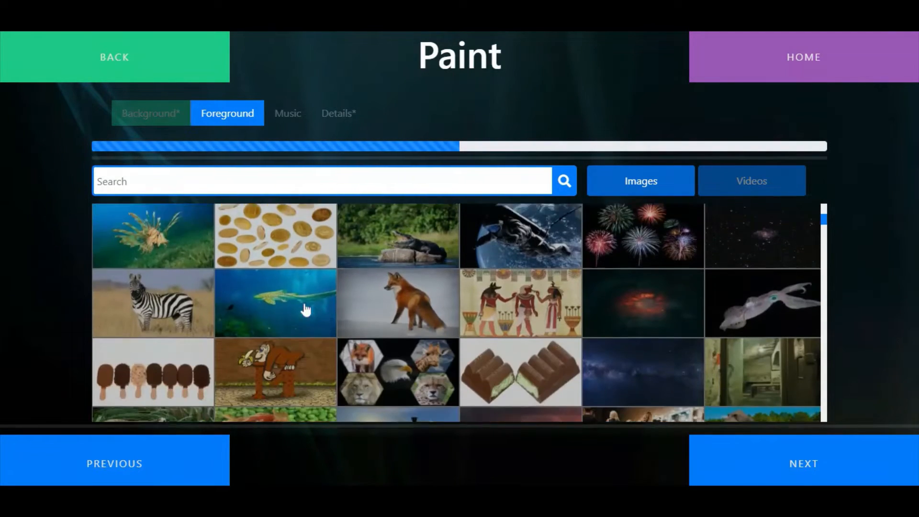
left_click(191, 302)
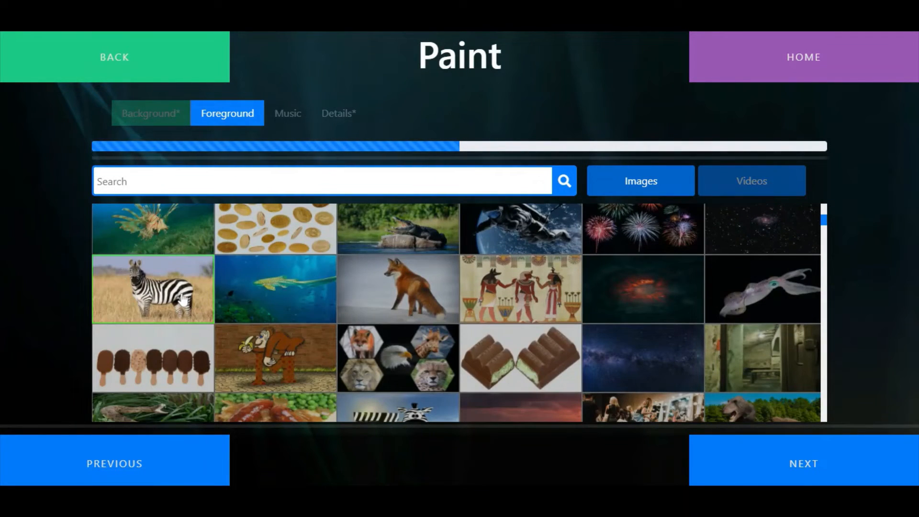
left_click(804, 465)
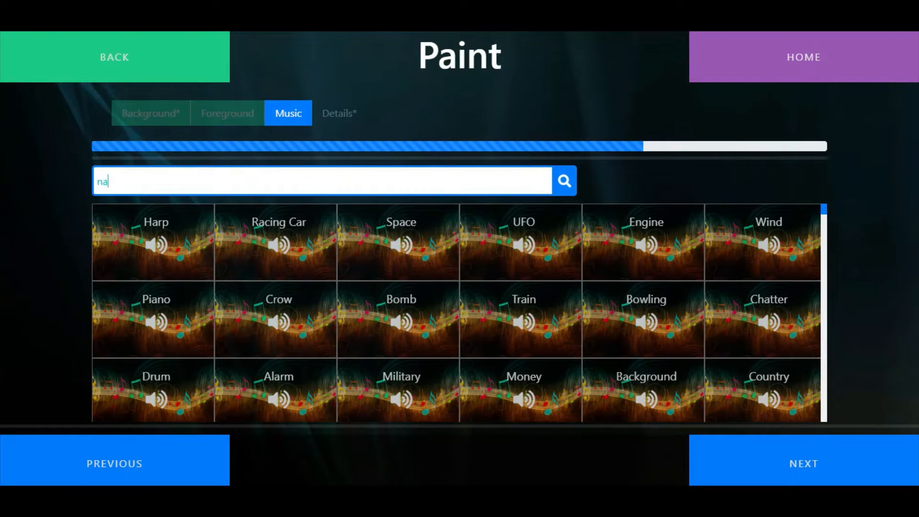
Search the music for "nature", choose the Forest and Insects sounds, and proceed to the activity details
type("ture")
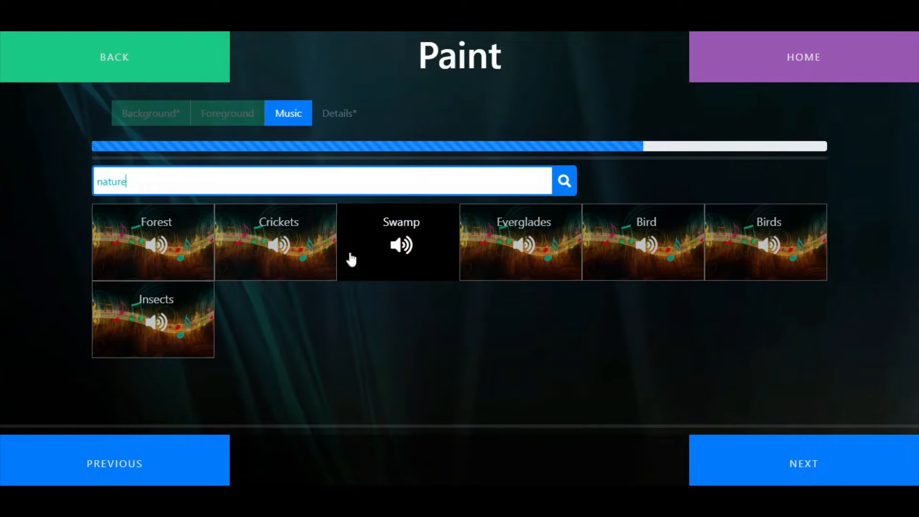
left_click(171, 258)
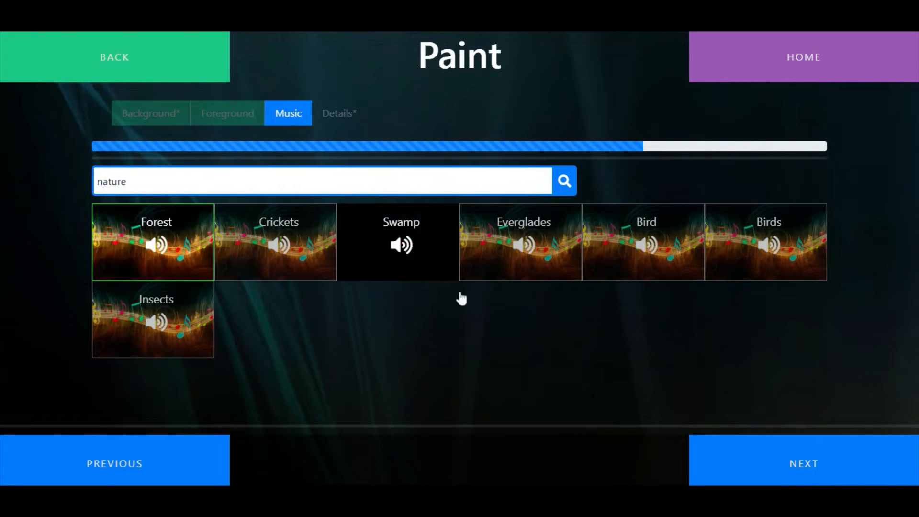
left_click(129, 314)
left_click(785, 459)
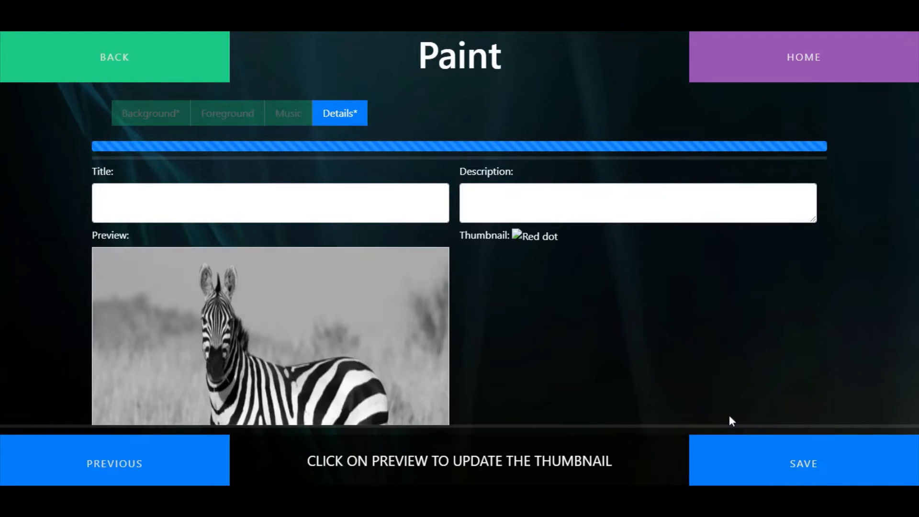
Paint colour into parts of the zebra preview and frame the activity thumbnail on the zebra's head
left_click(428, 378)
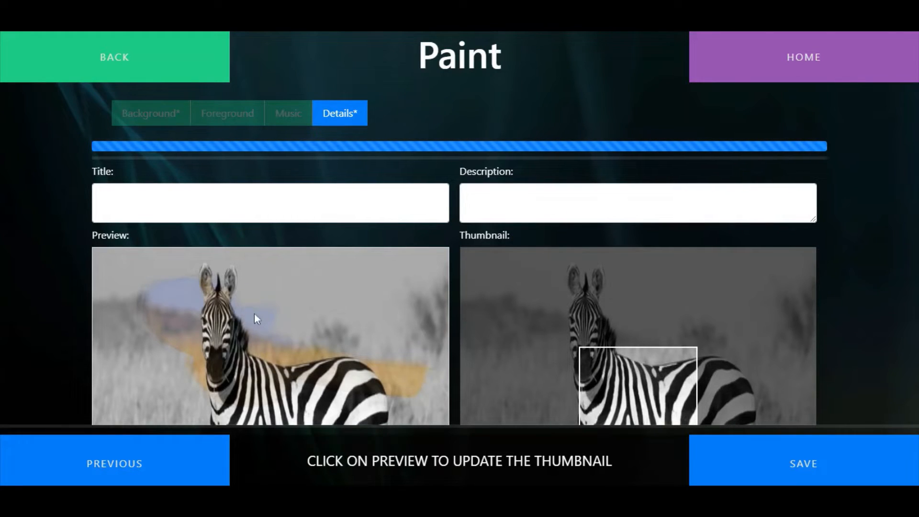
left_click(207, 301)
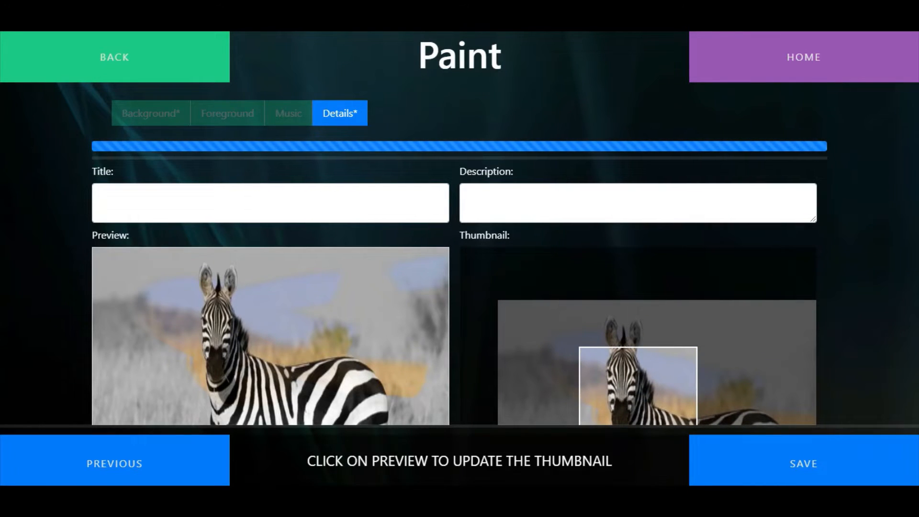
Title the activity "Zebra", describe it as colouring in the image of the zebra, and save it
left_click(270, 203)
type("Ze")
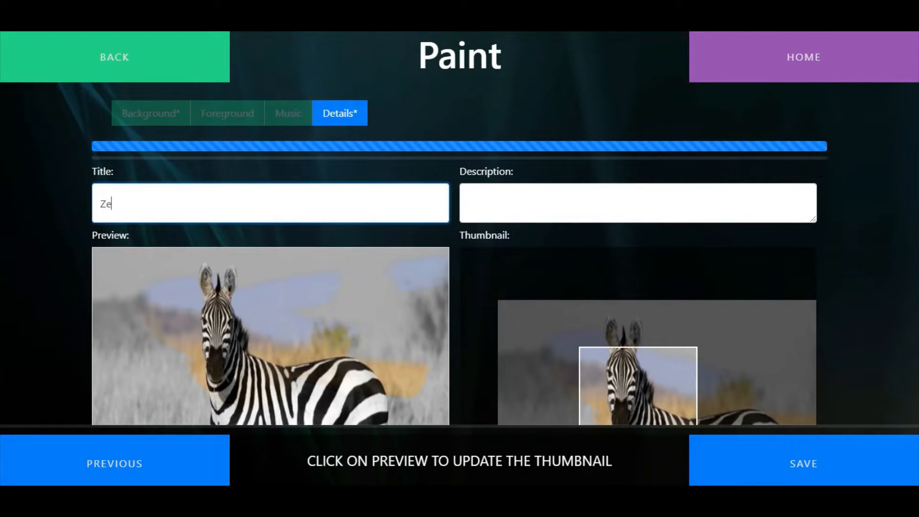
type("bra")
key("Tab")
type("Colo")
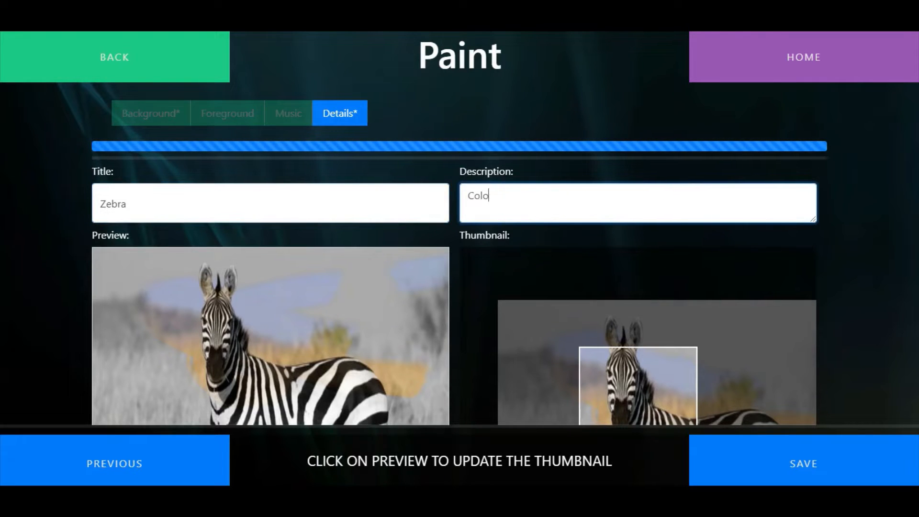
type("ur in the image of the ")
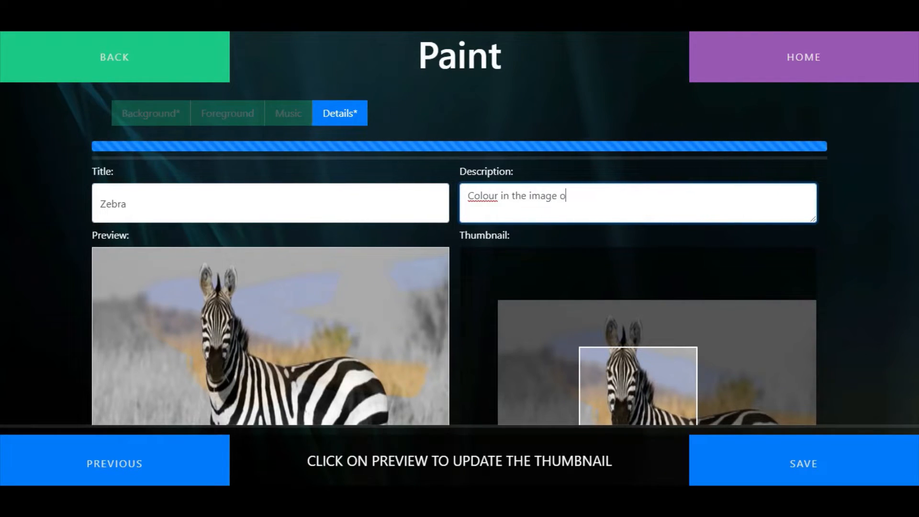
type("zebra")
left_click(806, 473)
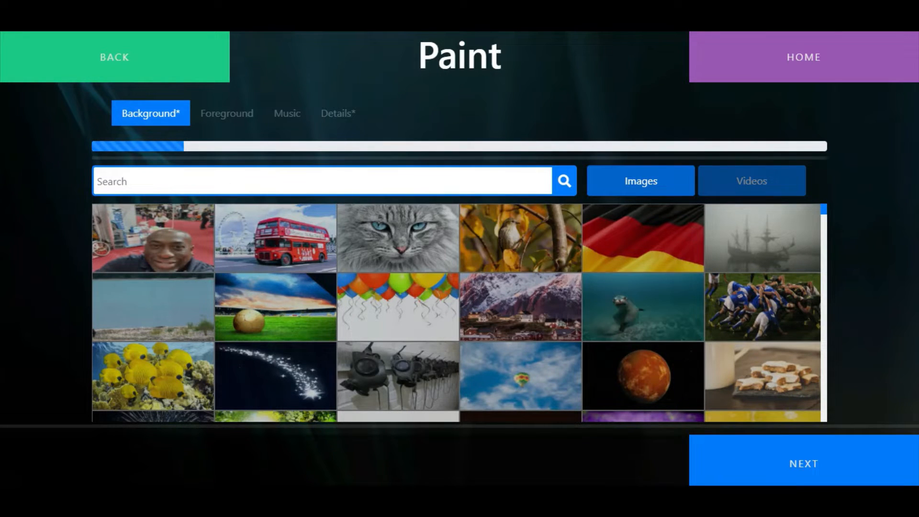
Search the background images for "car", choose the cartoon farm with the red barn, and proceed to the foreground selection
type("car")
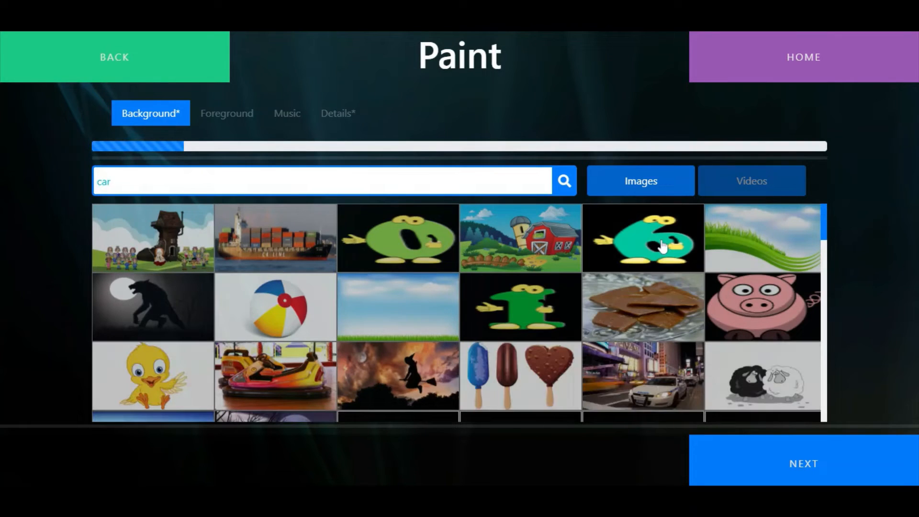
left_click(559, 250)
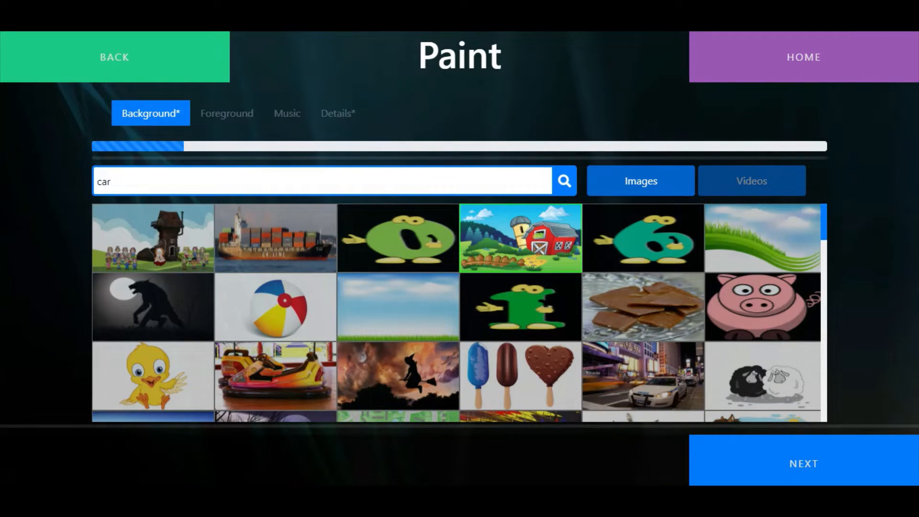
left_click(823, 466)
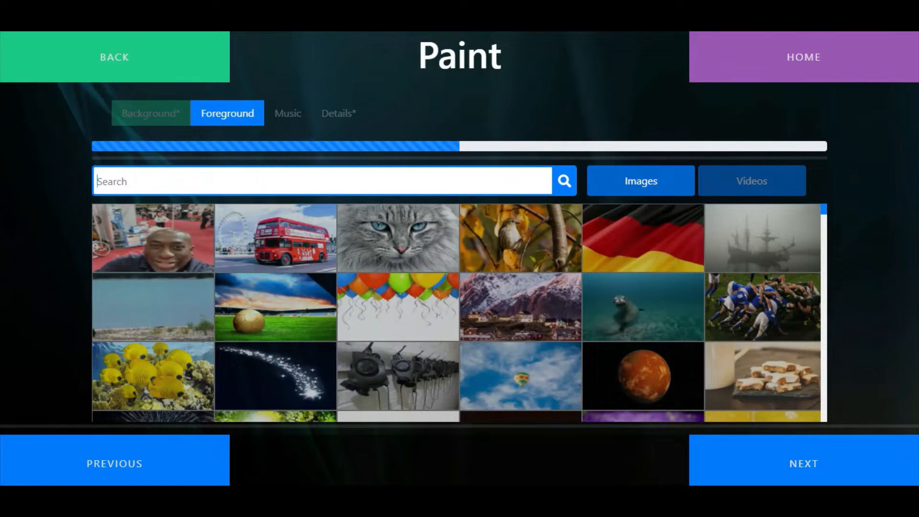
Search the foreground images for "farm", choose the cartoon picture of several cows on grass, and proceed to the music selection
type("farm")
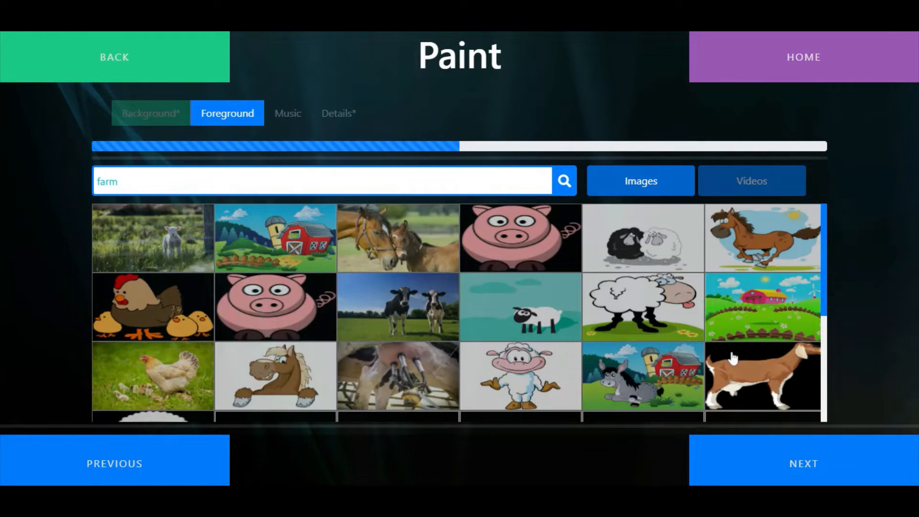
scroll(733, 356, "down", 3)
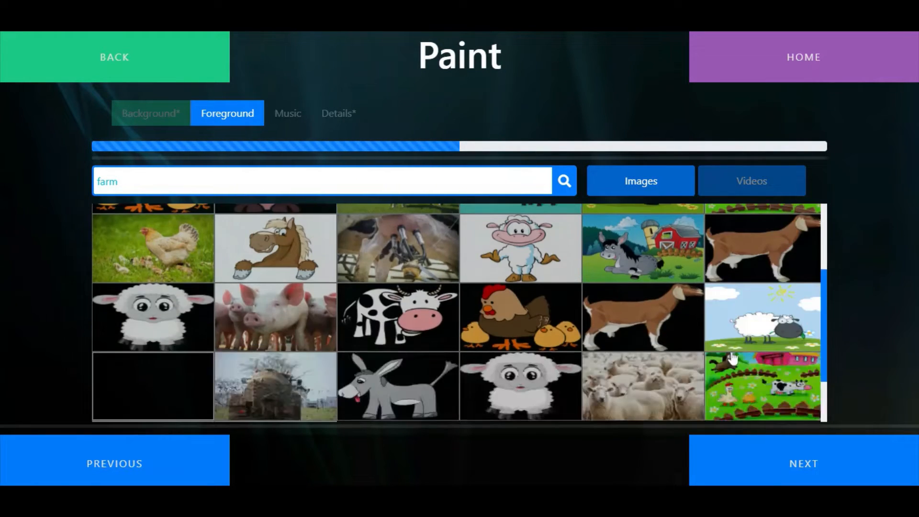
scroll(732, 356, "up", 3)
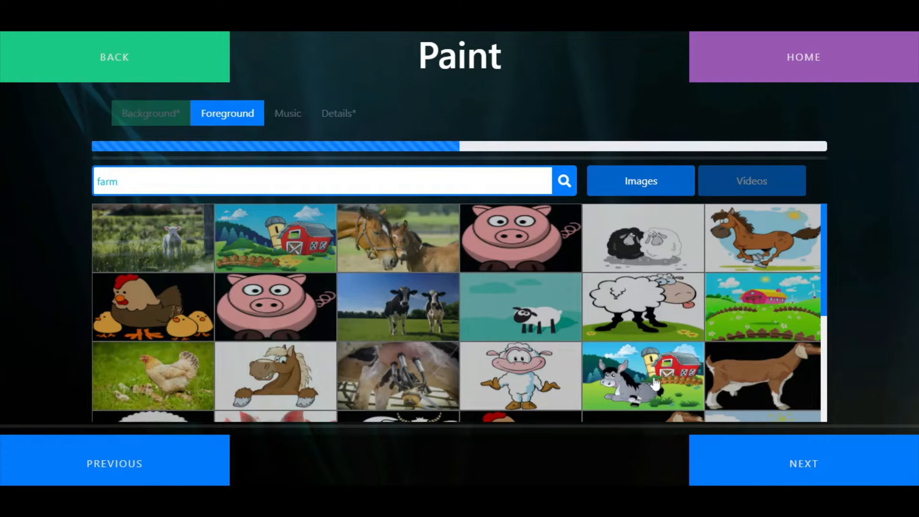
scroll(654, 382, "down", 3)
scroll(653, 382, "down", 2)
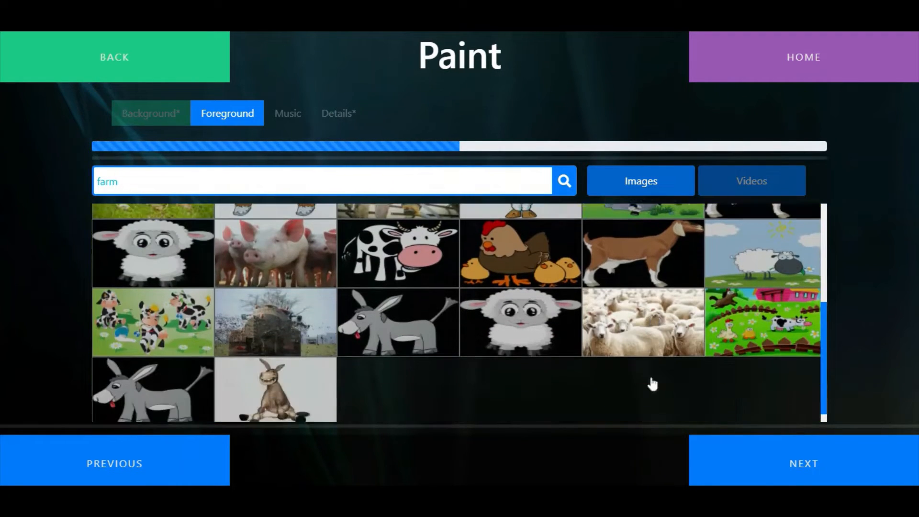
left_click(191, 355)
left_click(797, 466)
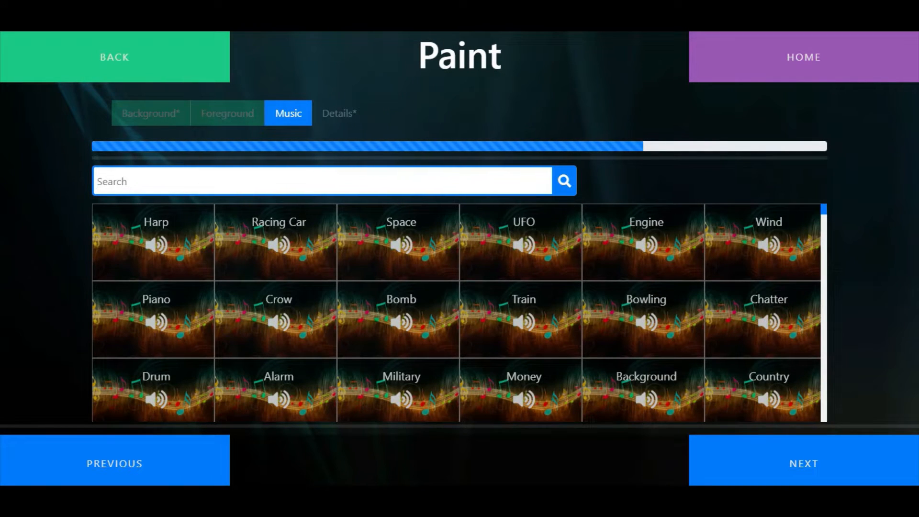
Search the music for "cow", choose the Cow sound, and proceed to the activity details
type("cows")
key("BackSpace")
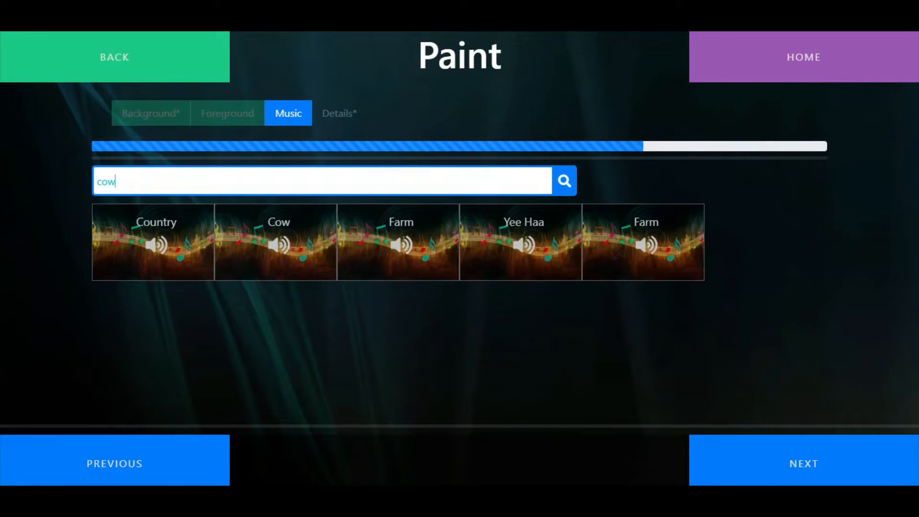
left_click(283, 247)
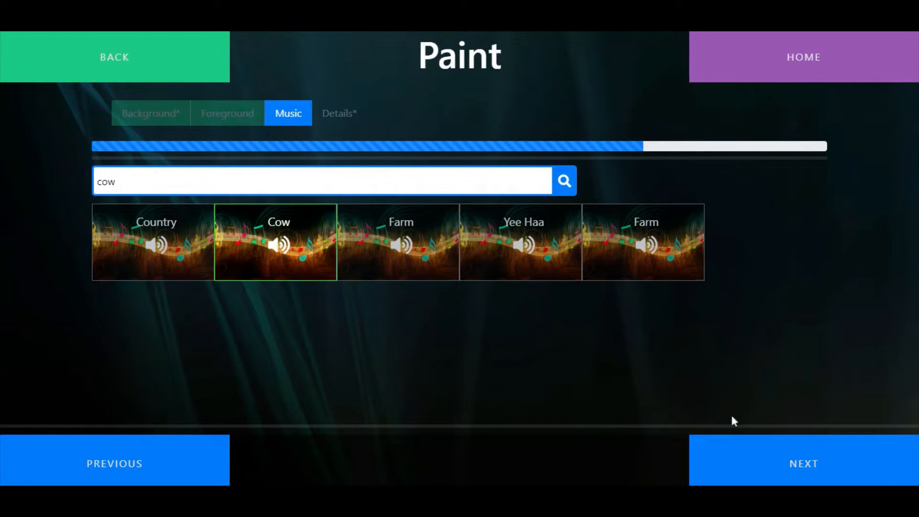
left_click(801, 463)
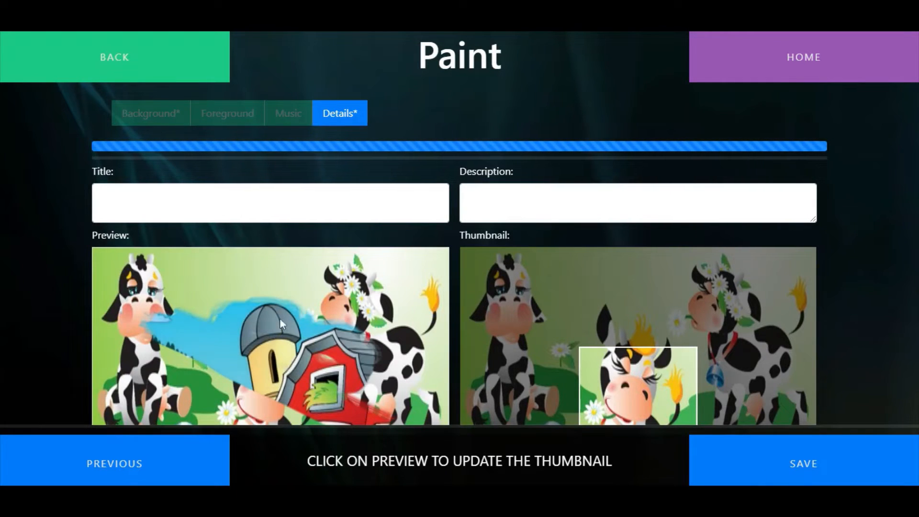
Update the thumbnail from the wiped preview and save the activity as "Farm", with a description about wiping the cows to see the barn
left_click(259, 297)
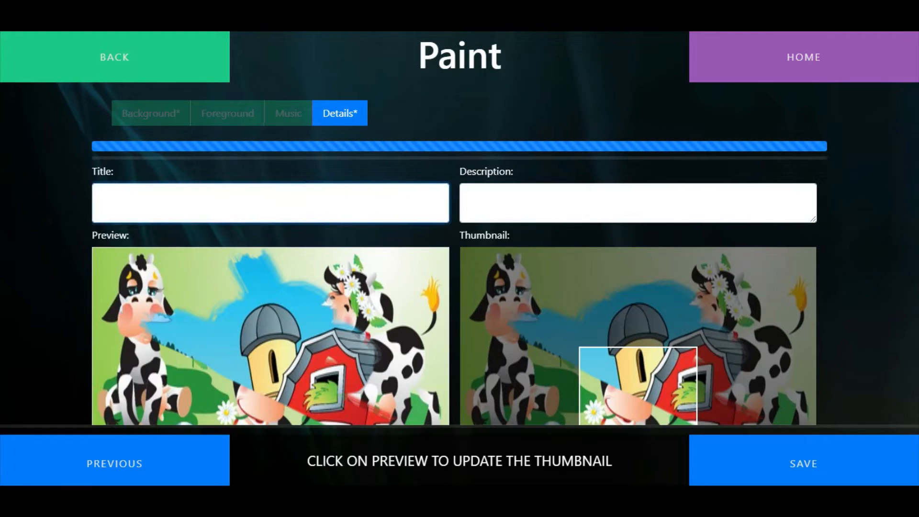
type("Farm")
key("Tab")
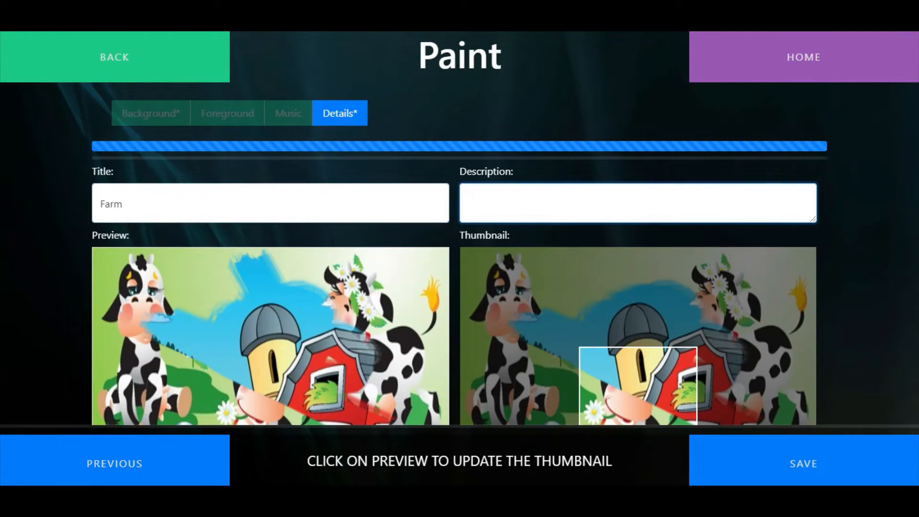
type("Wipe the cows to see t")
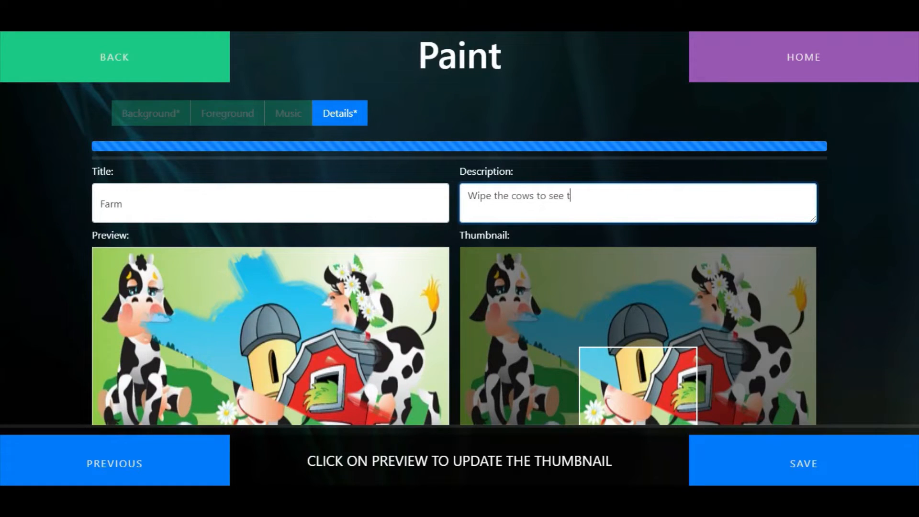
type("he barnyard")
left_click(804, 470)
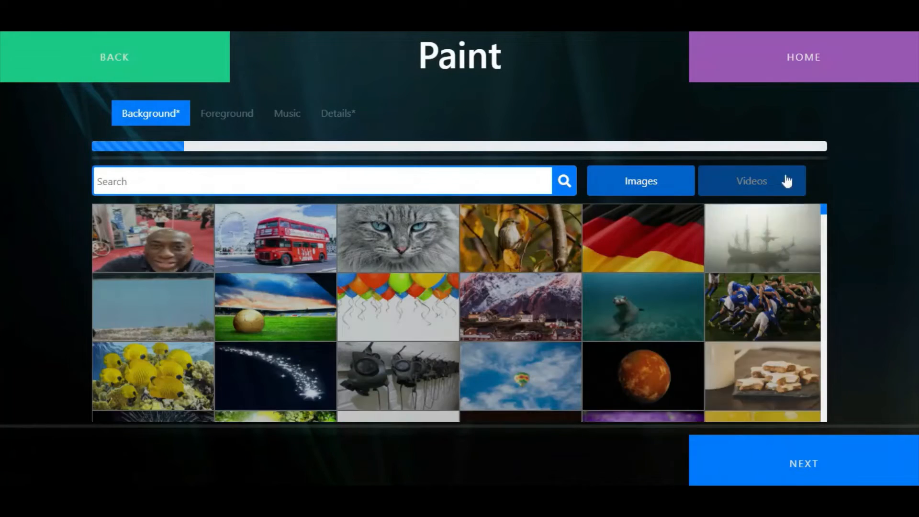
Choose the video of the flying plane as the new Paint activity's background and proceed to the foreground selection
left_click(761, 180)
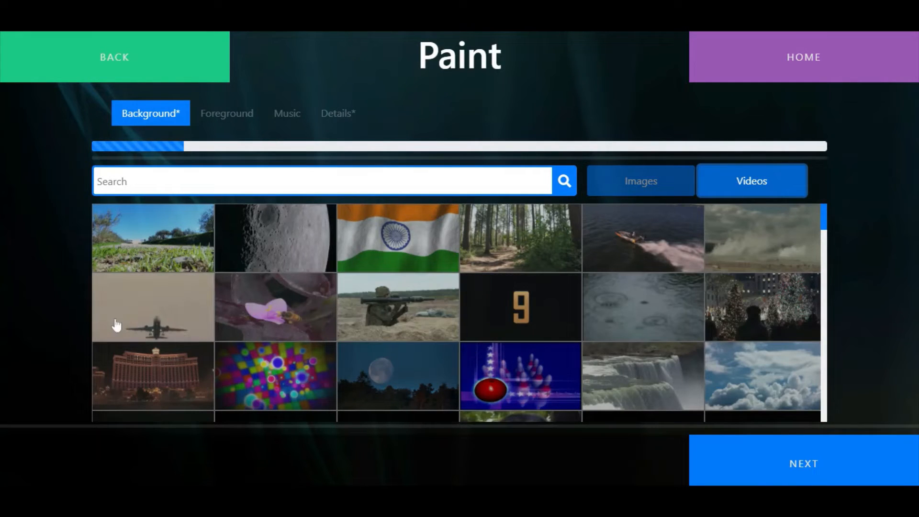
left_click(176, 310)
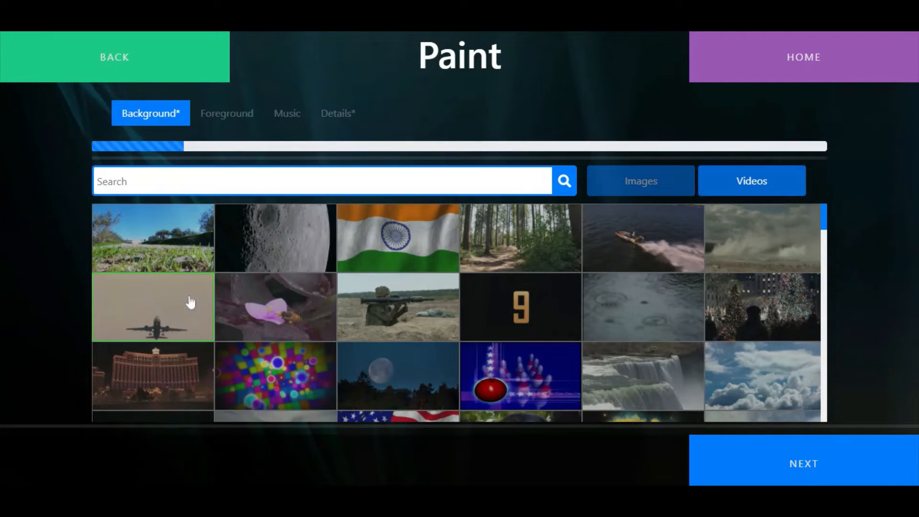
left_click(787, 470)
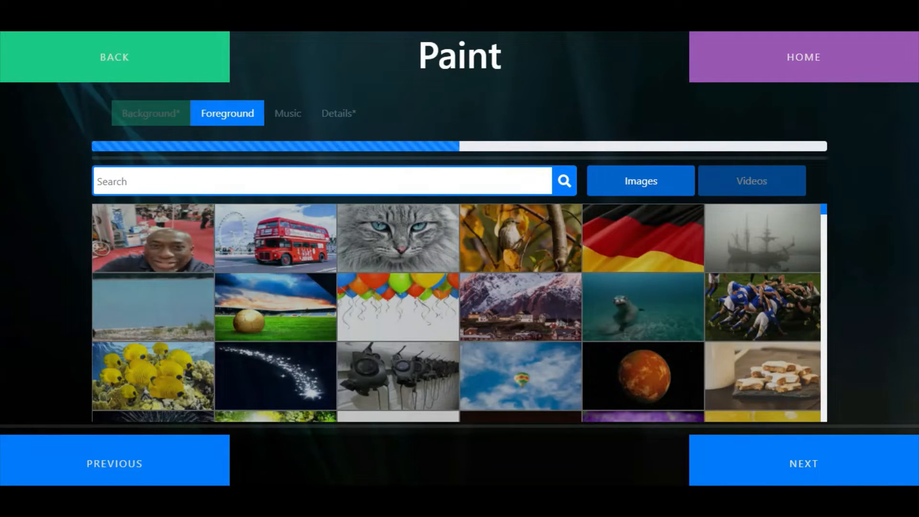
Search the foreground images for "plane", choose the pilot picture, and proceed past the music selection without choosing a sound
type("plane")
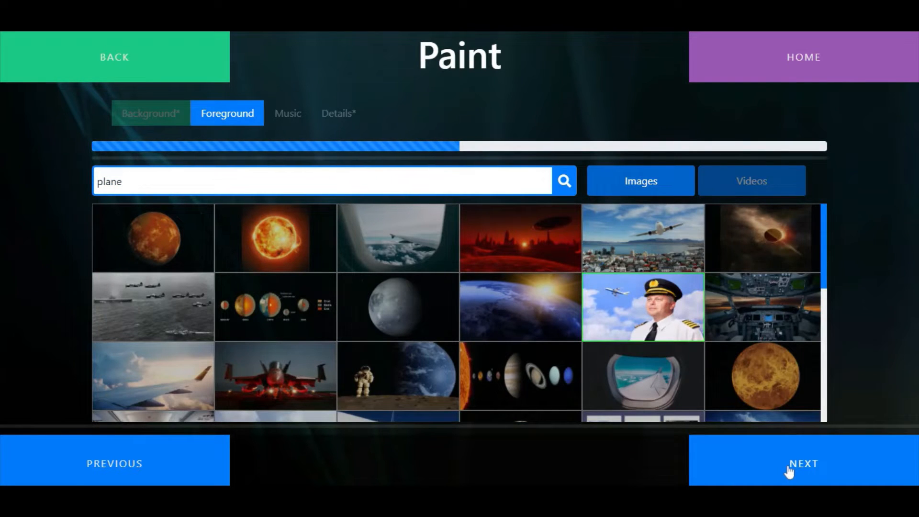
left_click(789, 471)
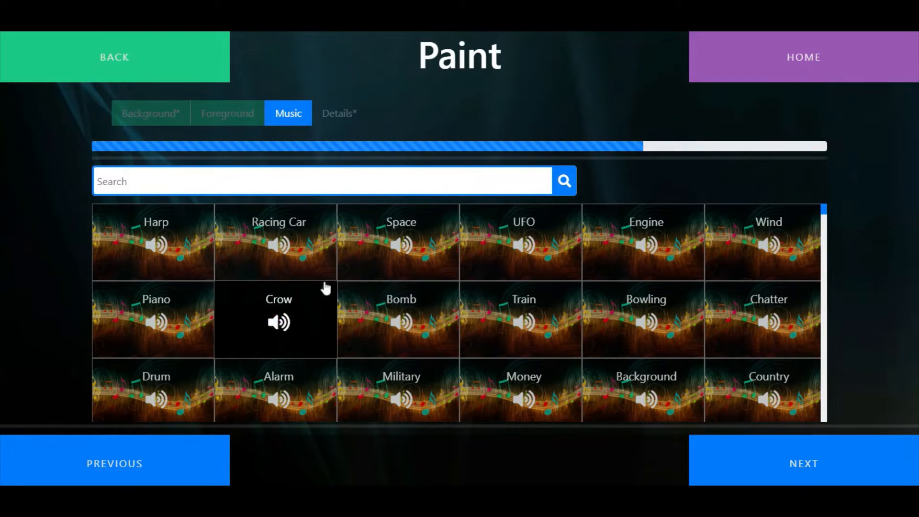
left_click(804, 460)
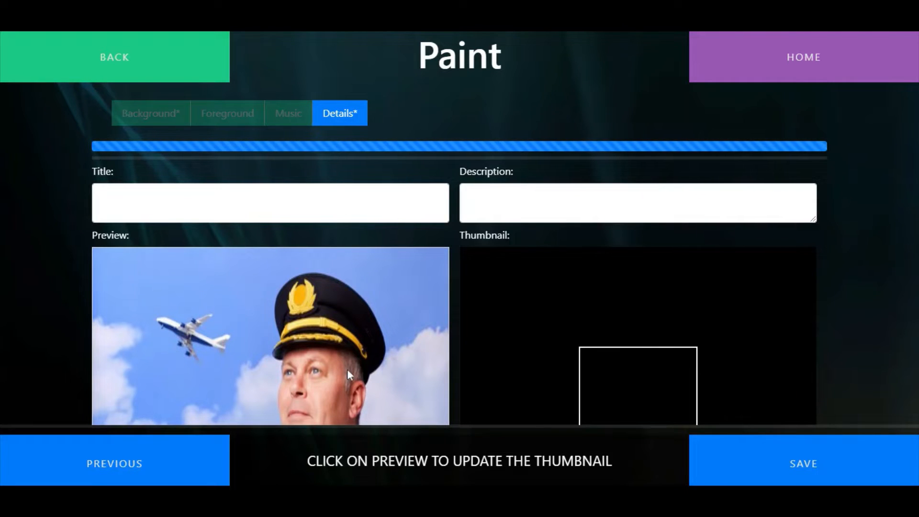
Title the activity "Plane", describe wiping over the image of the captain for the video, and wipe the preview to update the thumbnail
left_click(270, 203)
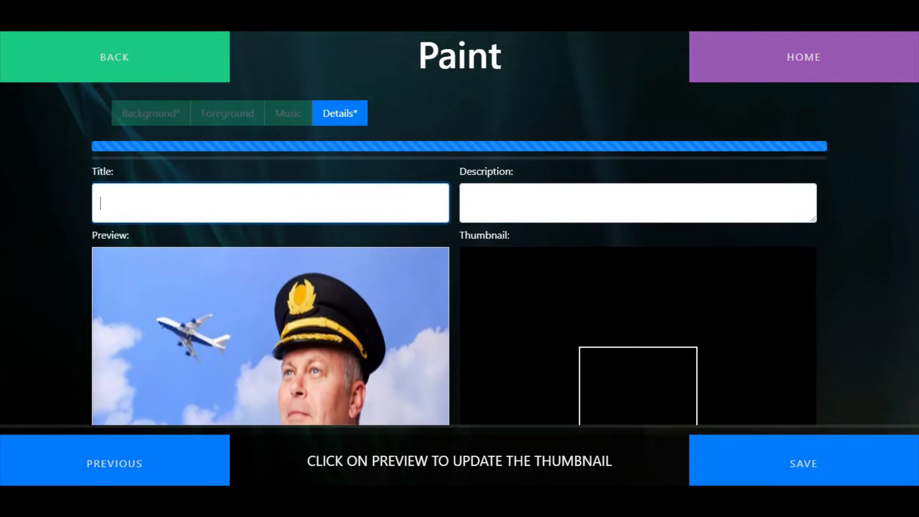
type("Plane")
key("Tab")
type("Wip")
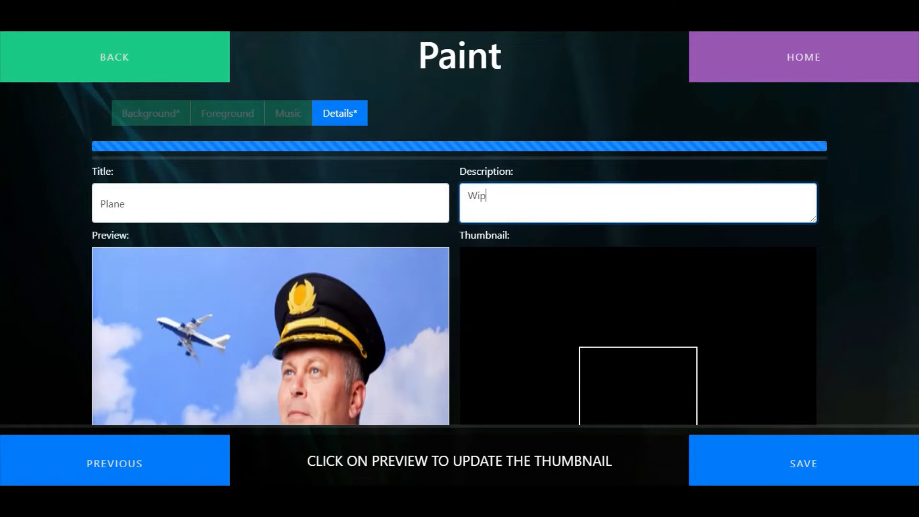
type("e over the image of the captin")
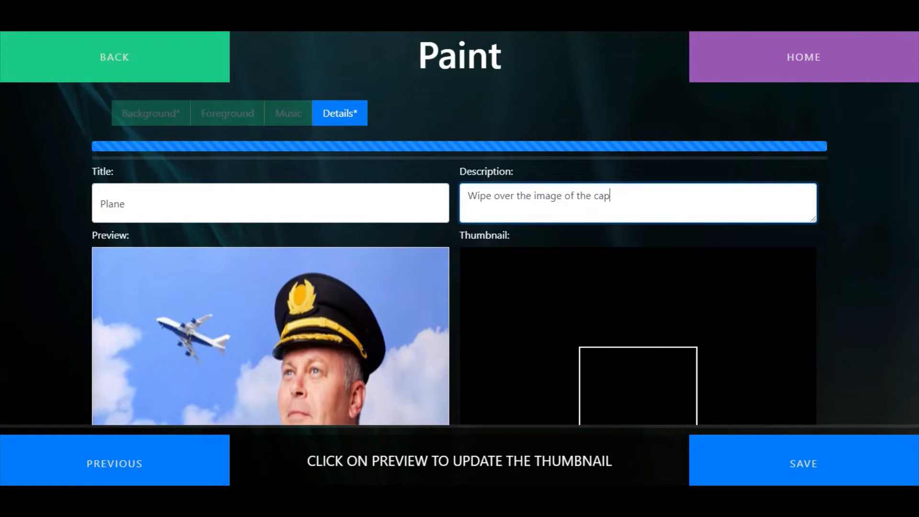
key("BackSpace")
key("BackSpace")
key("BackSpace")
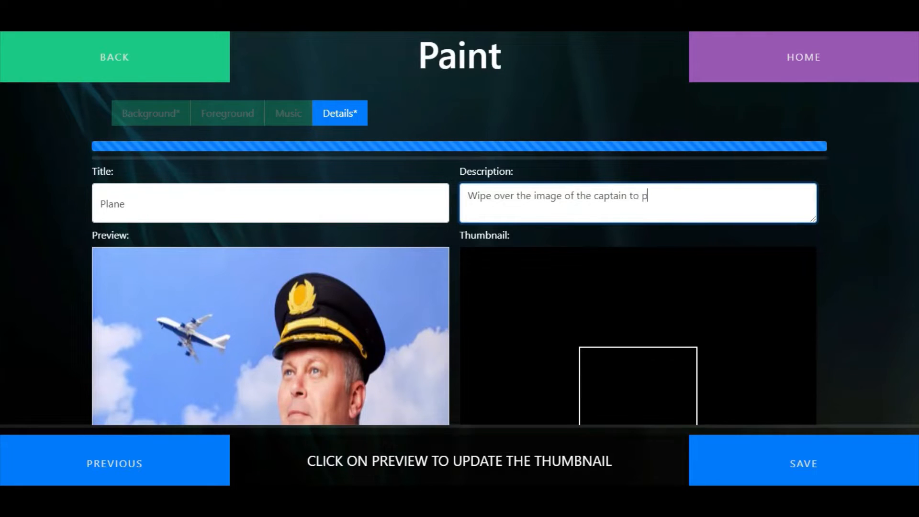
type("the video")
mouse_move(182, 261)
left_mouse_down()
mouse_move(286, 392)
mouse_move(212, 332)
mouse_move(286, 292)
mouse_move(297, 302)
left_mouse_up()
left_click(297, 302)
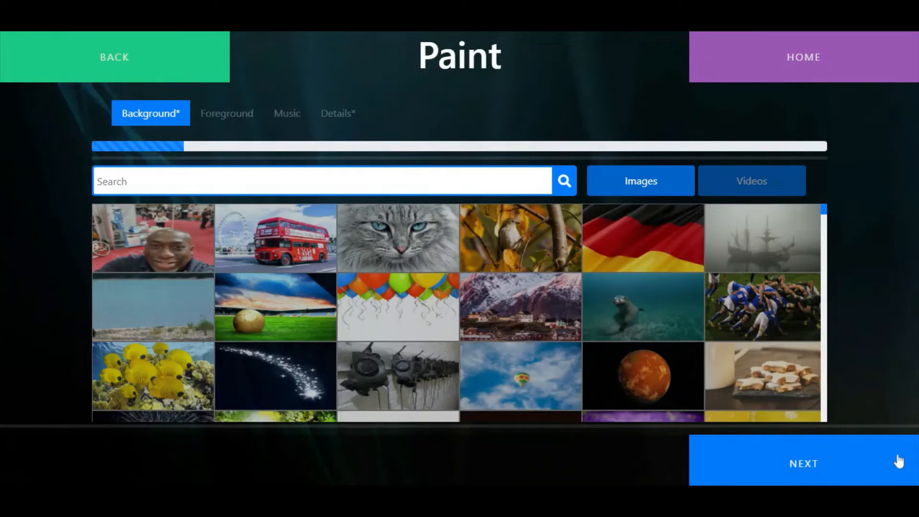
Leave the Paint editor for the home page and start a new activity of type Boing
left_click(812, 76)
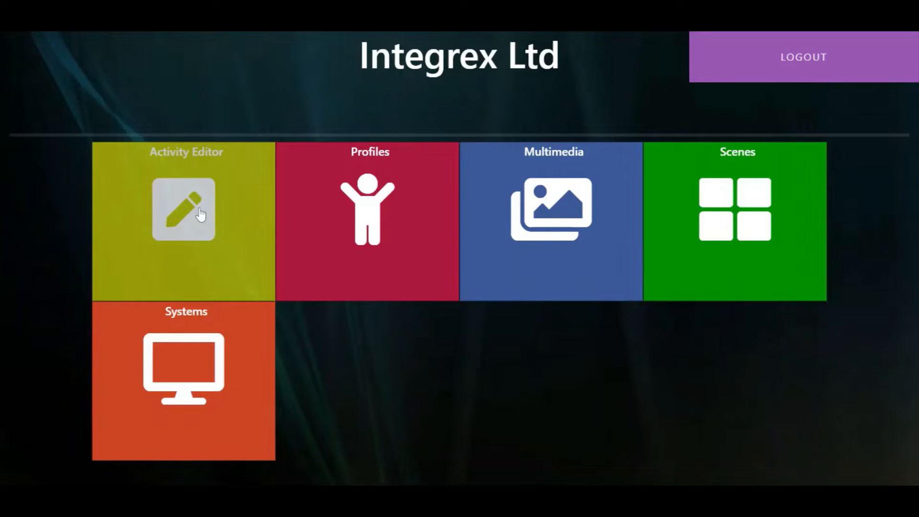
left_click(200, 214)
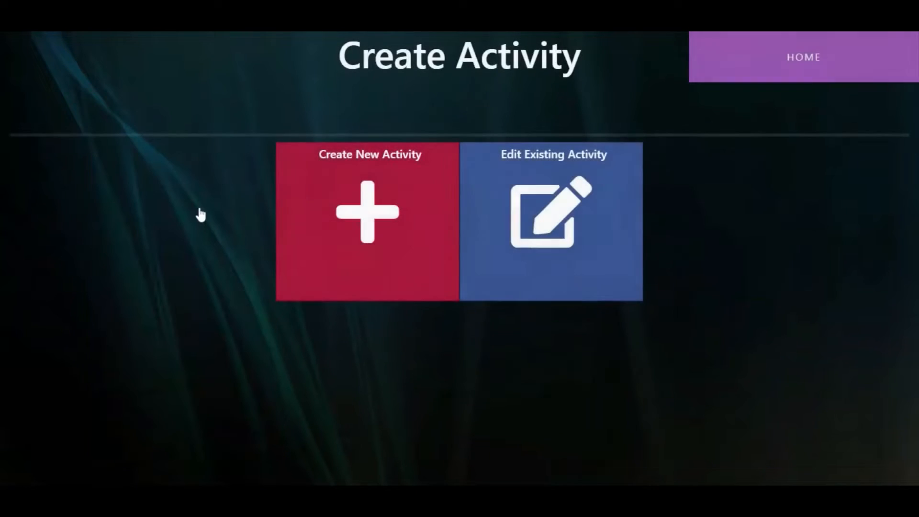
left_click(357, 225)
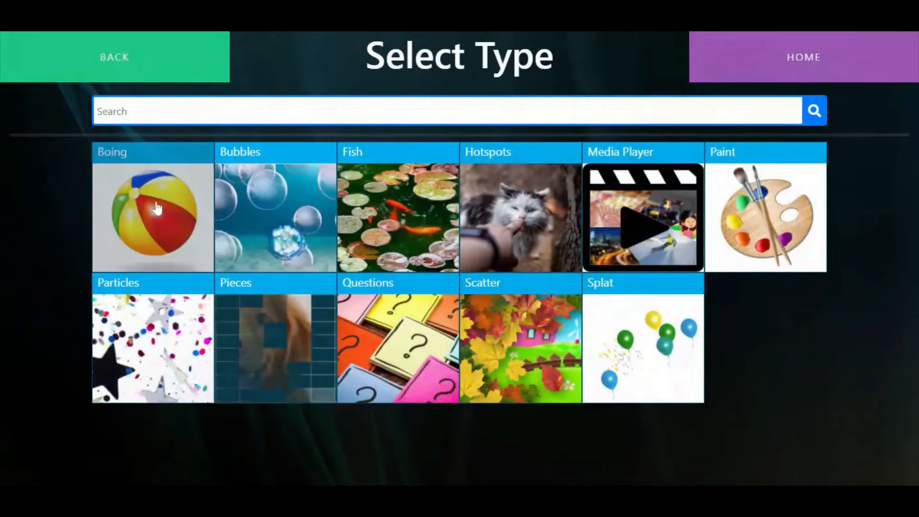
left_click(125, 199)
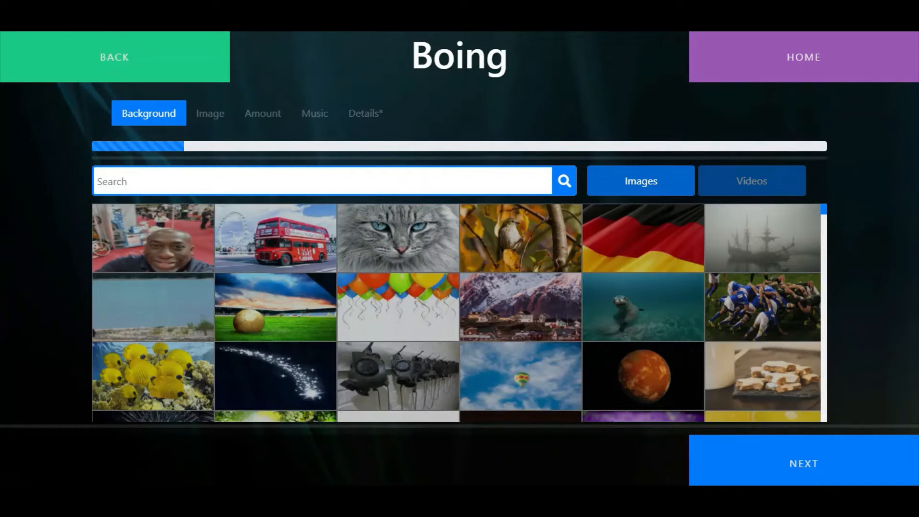
Search the backgrounds for "halloween", choose the castle in front of the moon, and select the pumpkin faces image pack
type("halloween")
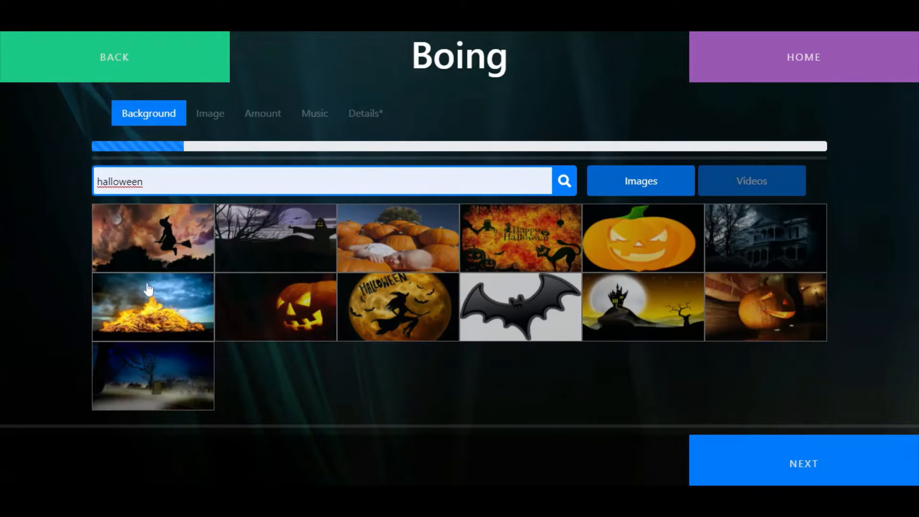
left_click(836, 463)
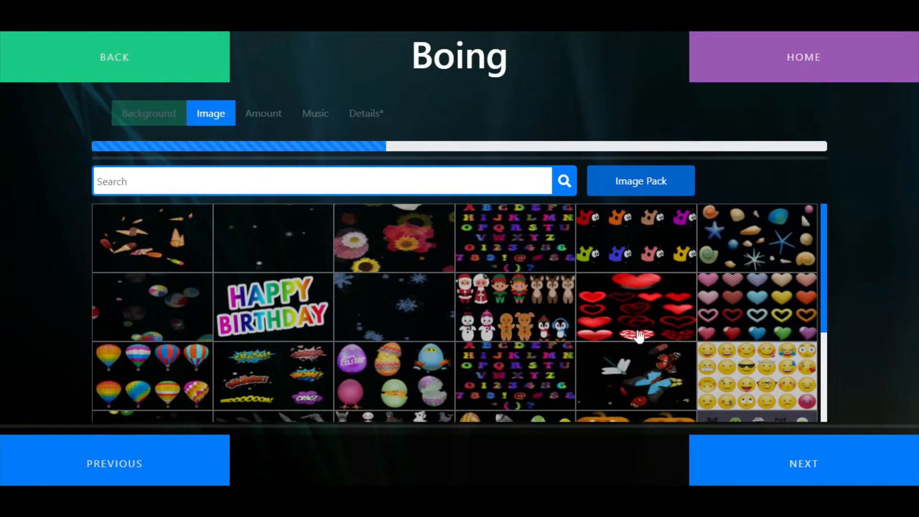
scroll(640, 334, "down", 1)
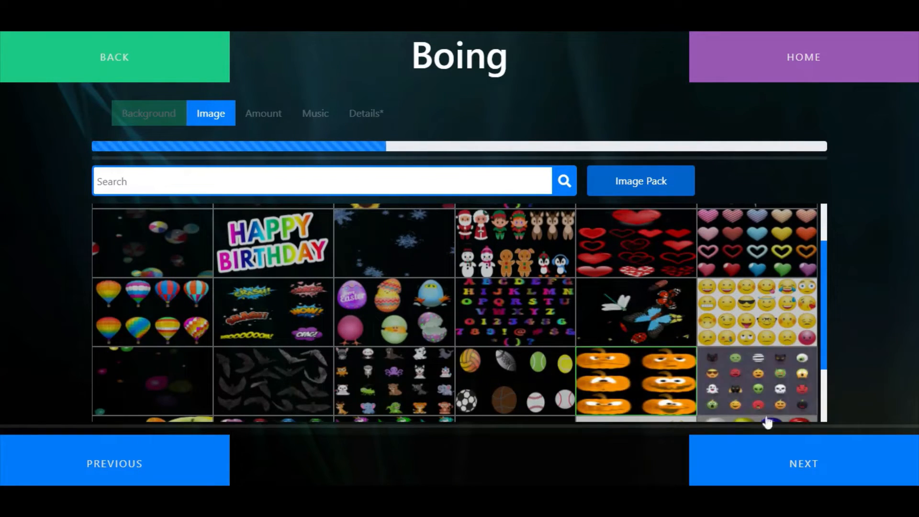
left_click(815, 465)
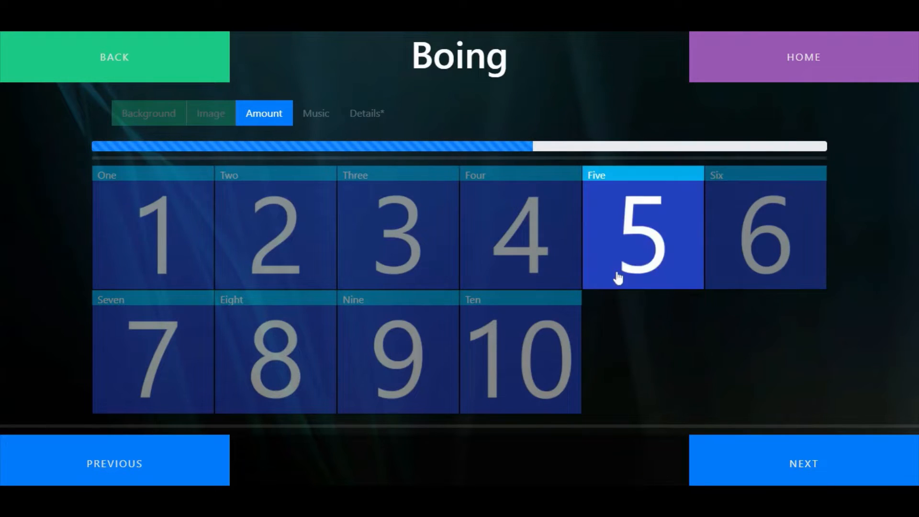
Set the amount to four and choose the "Haunted" sound from a music search for "halloween", proceeding to the details
left_click(478, 200)
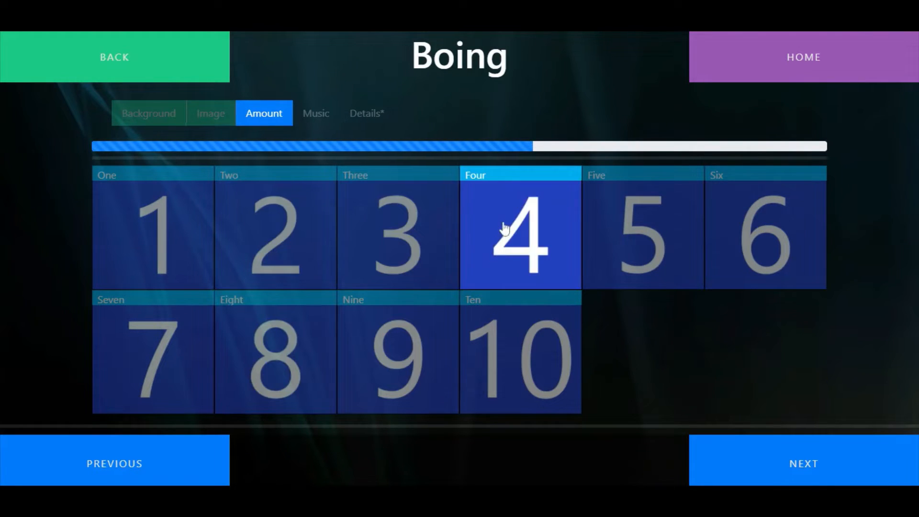
left_click(815, 460)
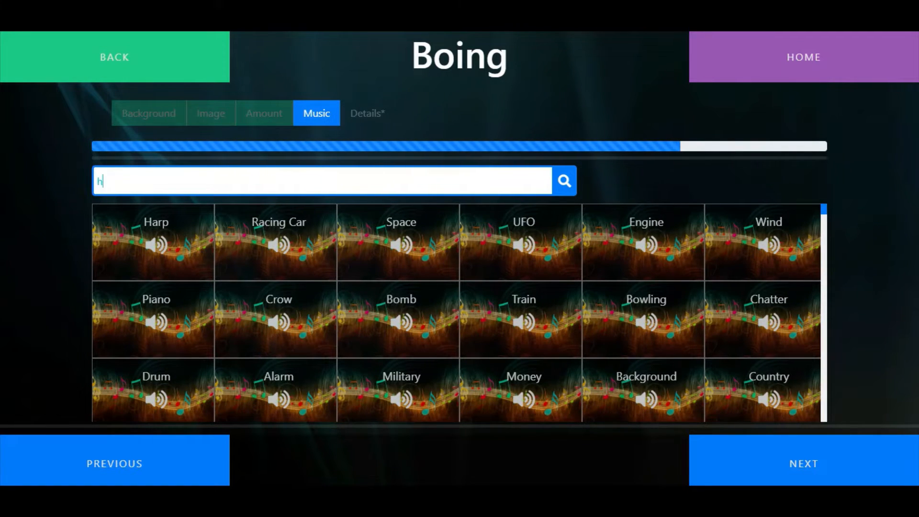
type("alloween")
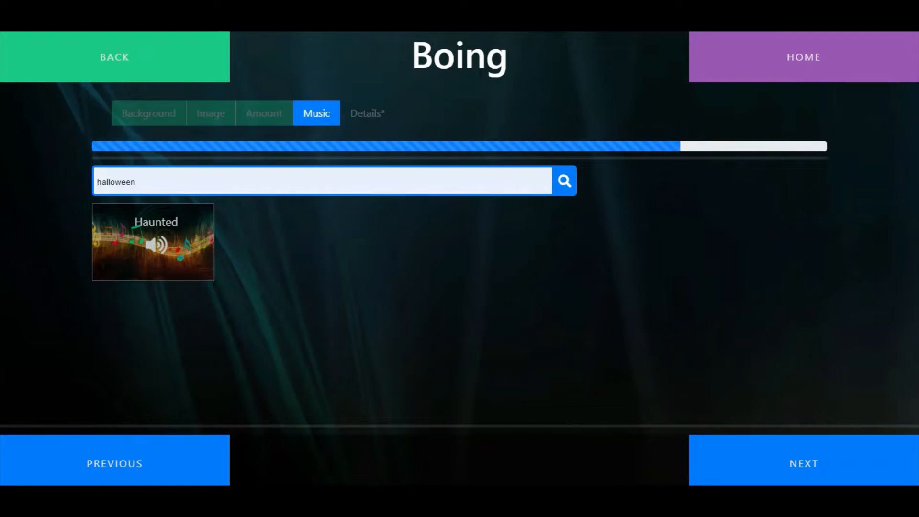
left_click(175, 259)
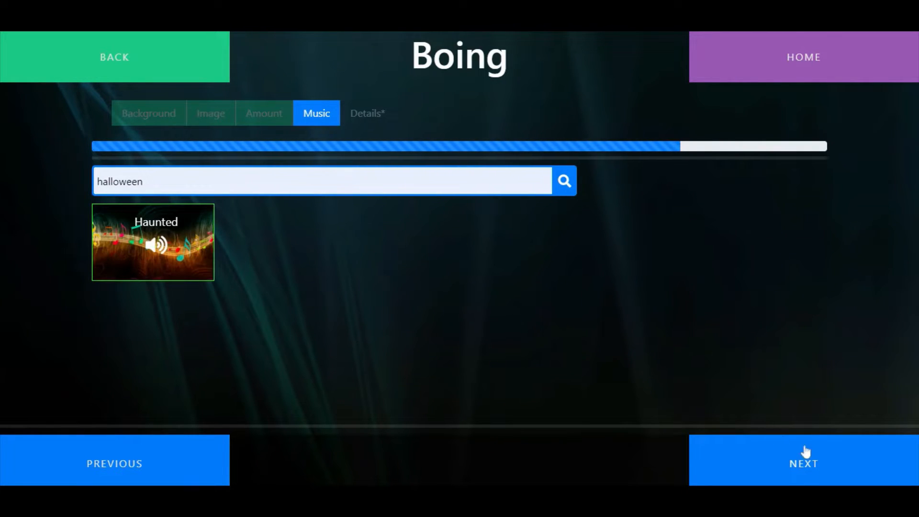
left_click(819, 460)
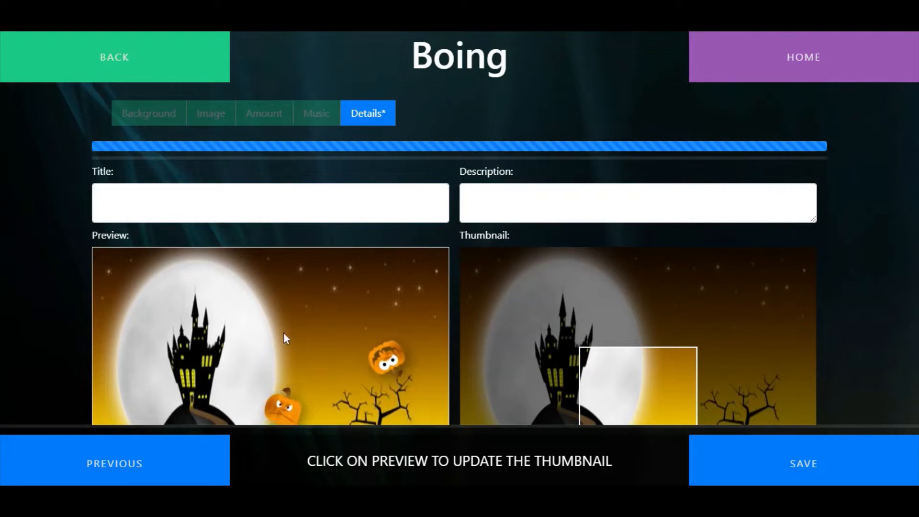
Update the thumbnail from the preview, reposition it to frame the pumpkins, and title the activity "Pumpkins"
left_click(320, 326)
left_click_drag(522, 349, 458, 377)
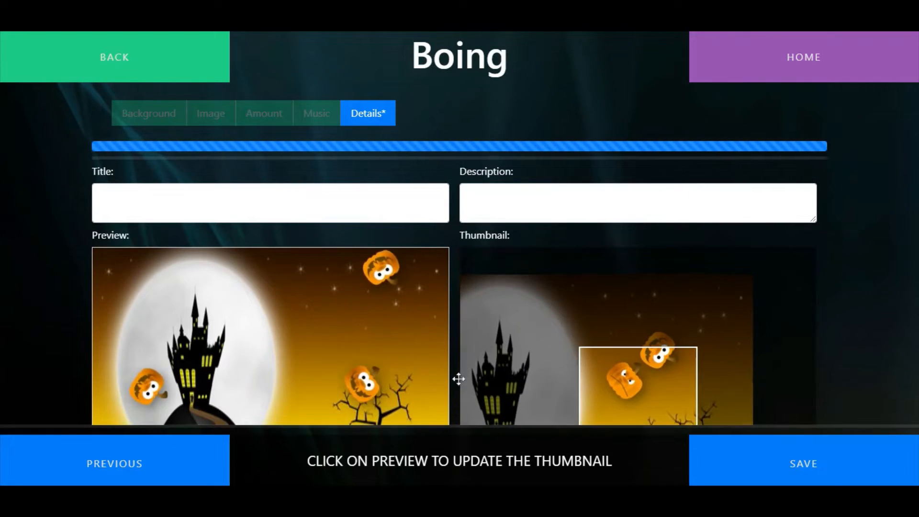
left_click(356, 205)
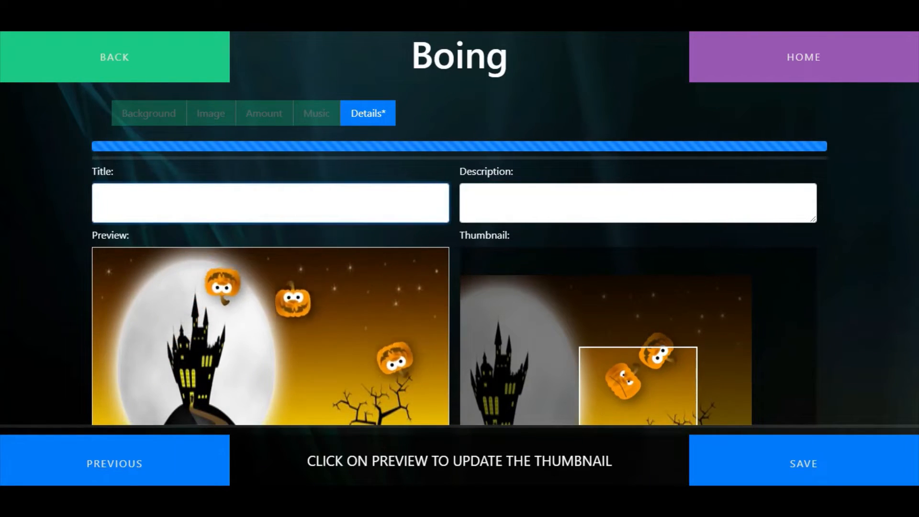
type("Pumpkins")
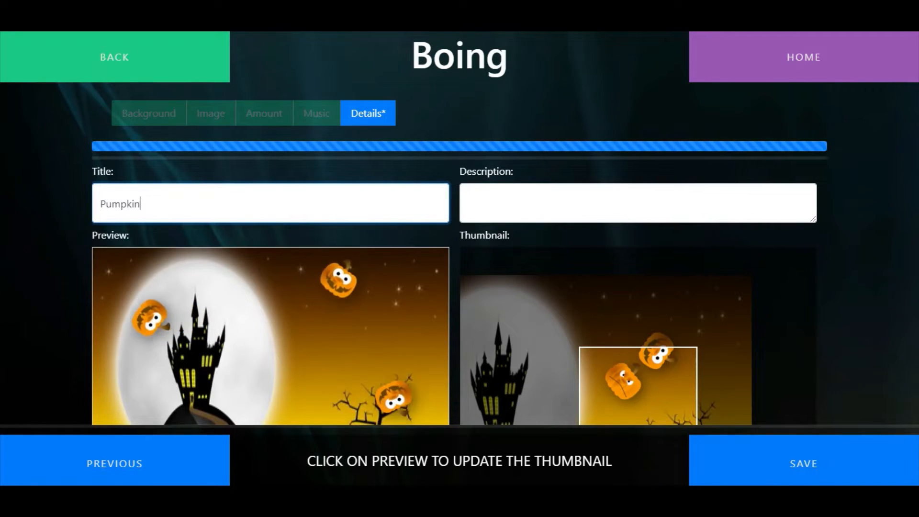
key("Tab")
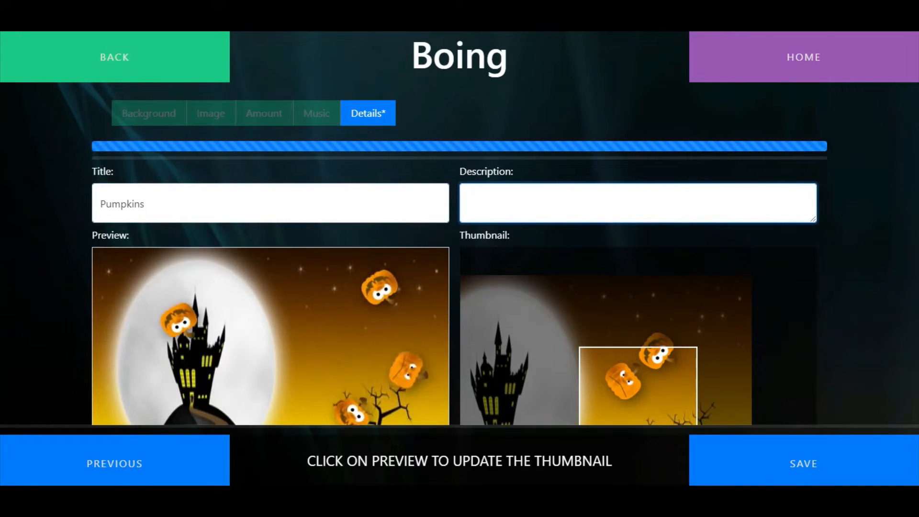
Describe the activity as "Bounce the Pumpkins across the haunted picture" and save it
type("Boun")
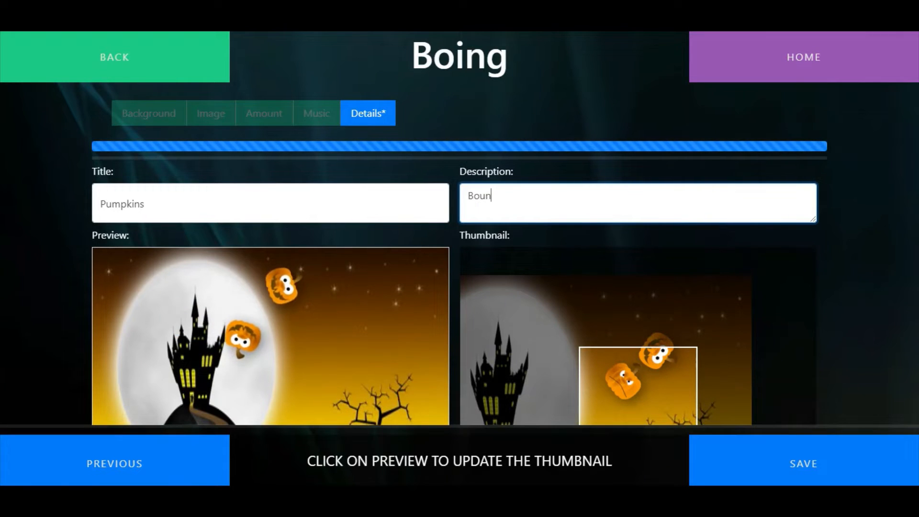
type("ce the ")
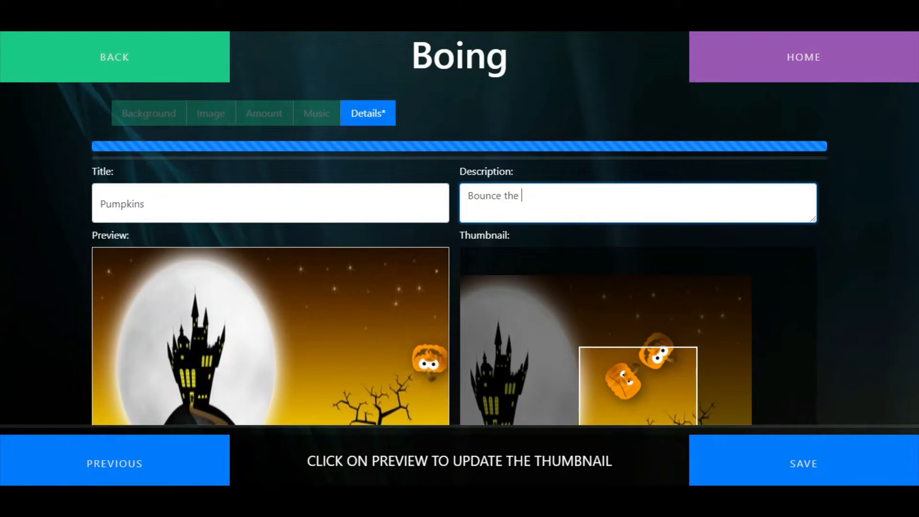
type("Pumpkins ")
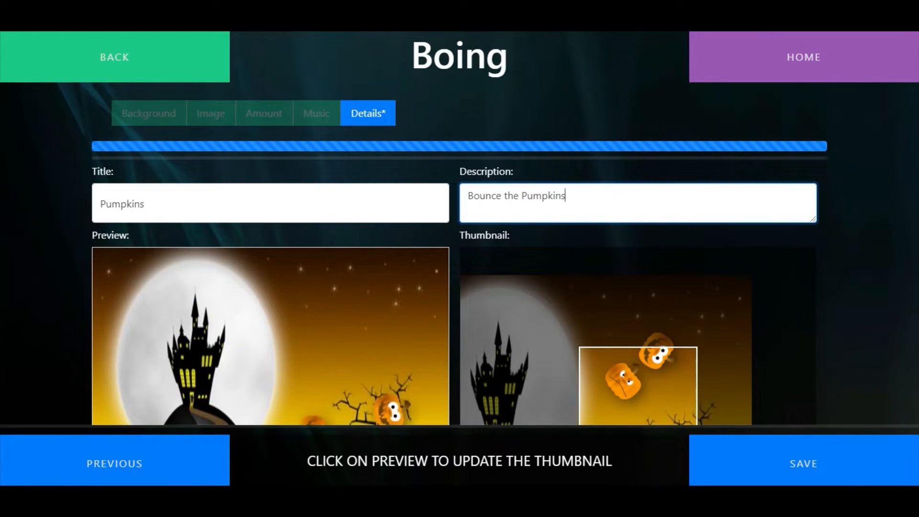
type("ac")
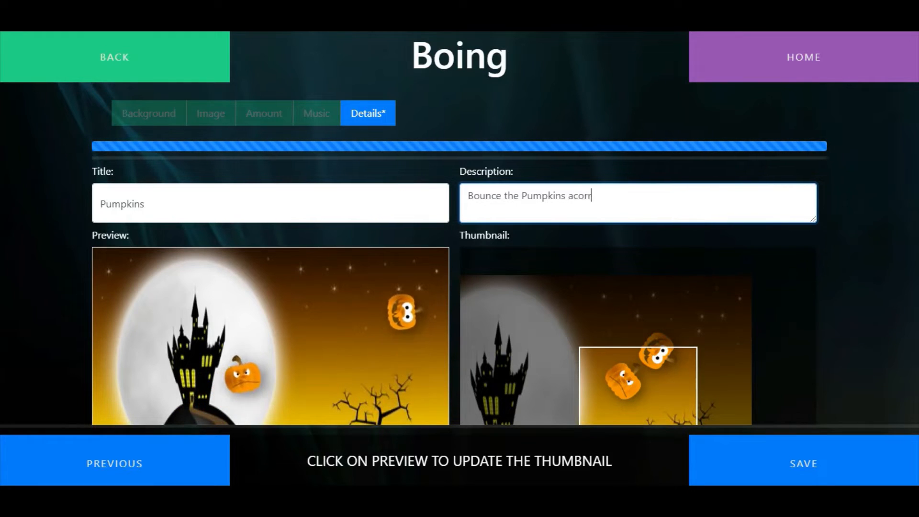
type("ross t")
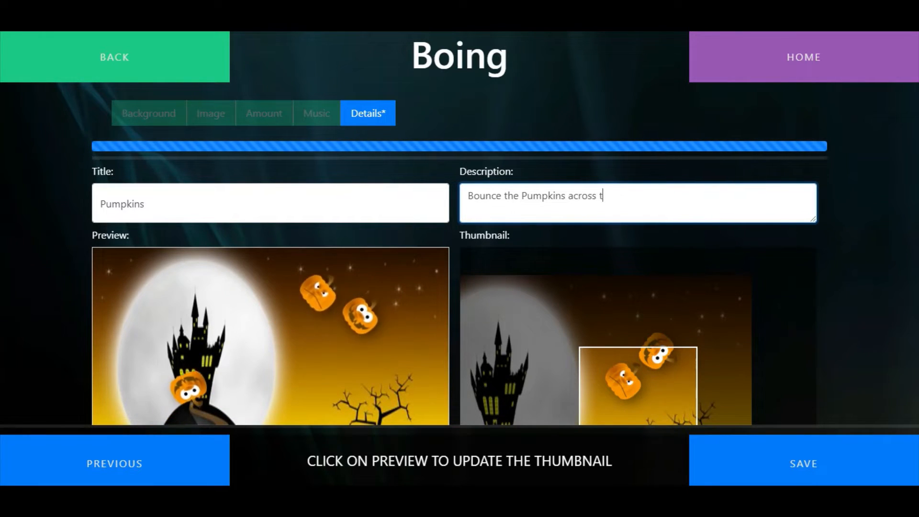
type("he haunted picture")
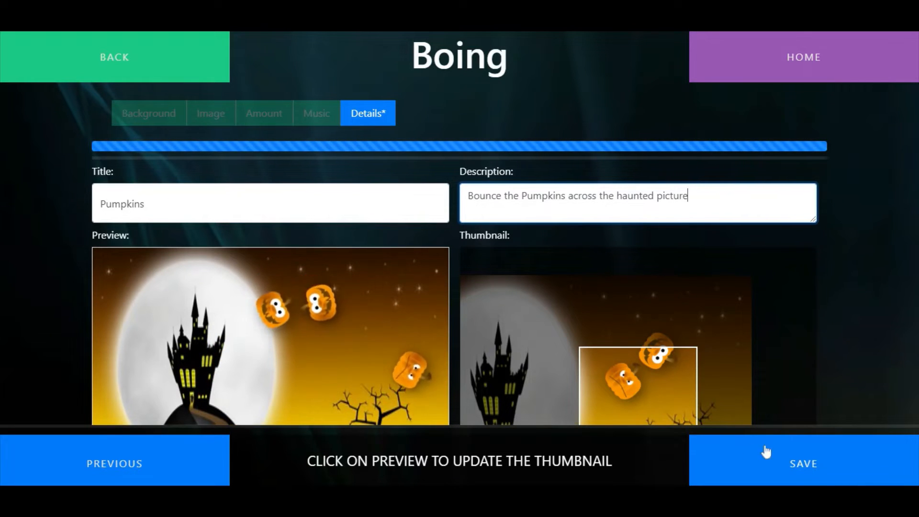
left_click(811, 459)
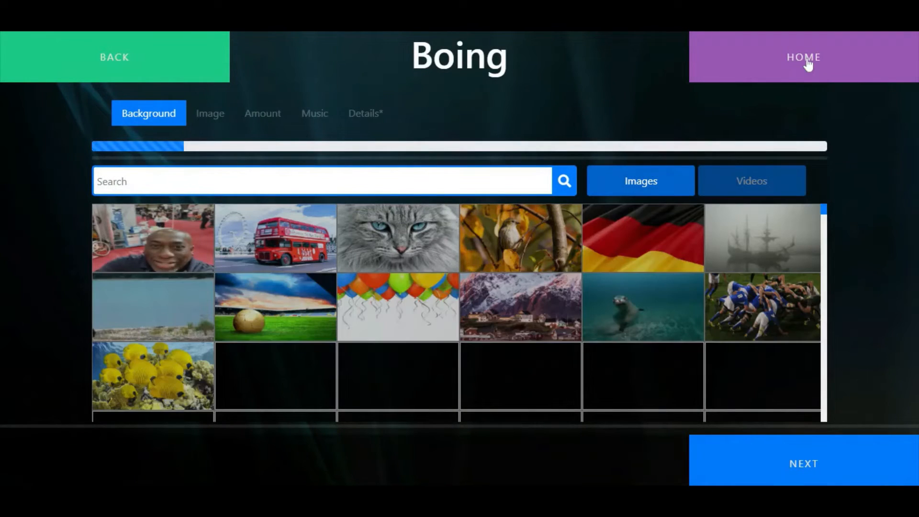
Start a new Bubbles activity from the home page and choose the icy waterfall background from a search for "water"
left_click(807, 63)
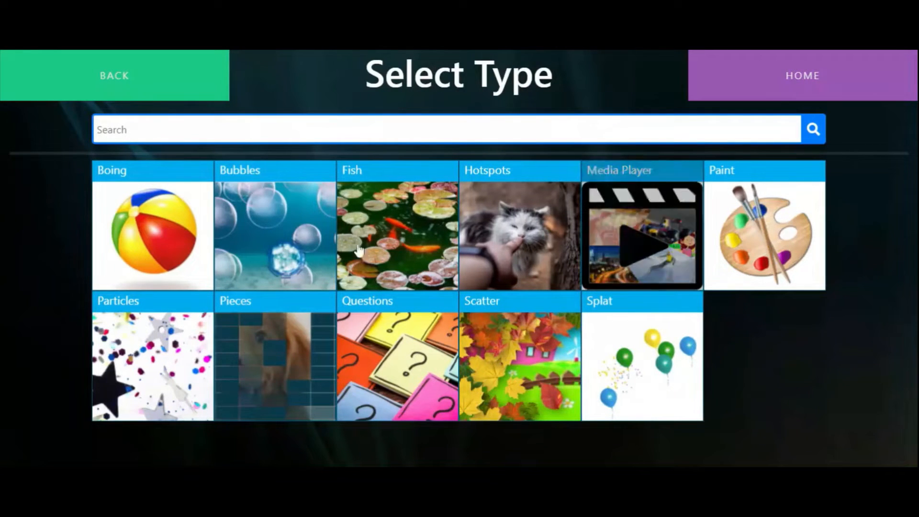
left_click(276, 211)
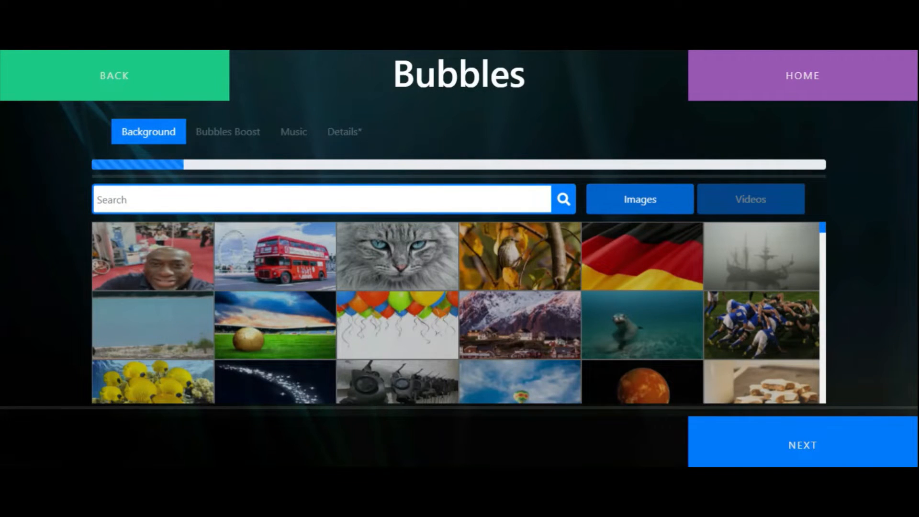
type("water")
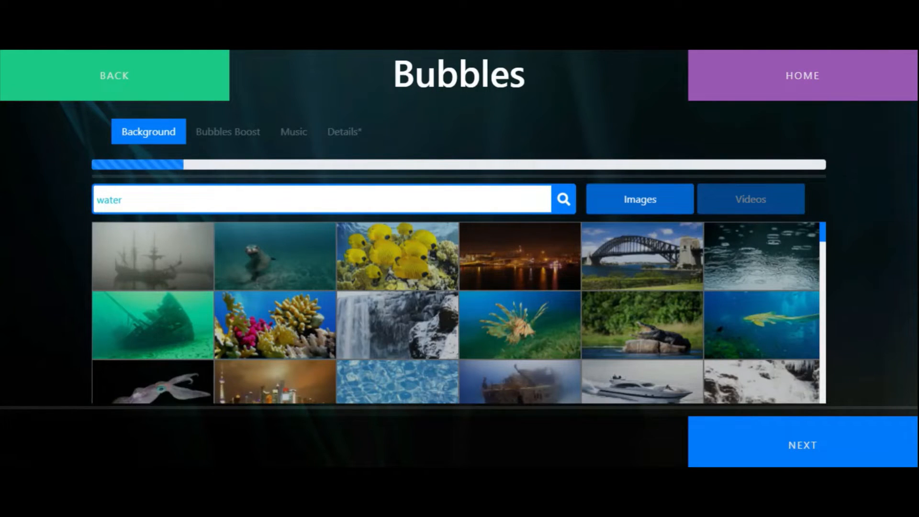
left_click(814, 444)
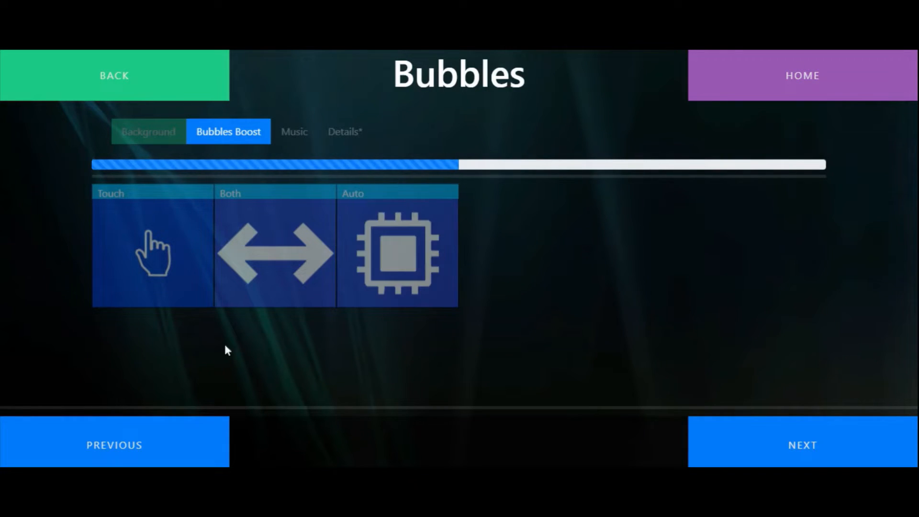
Set the bubbles boost to Touch and proceed past the music selection without choosing a sound
left_click(176, 251)
left_click(294, 139)
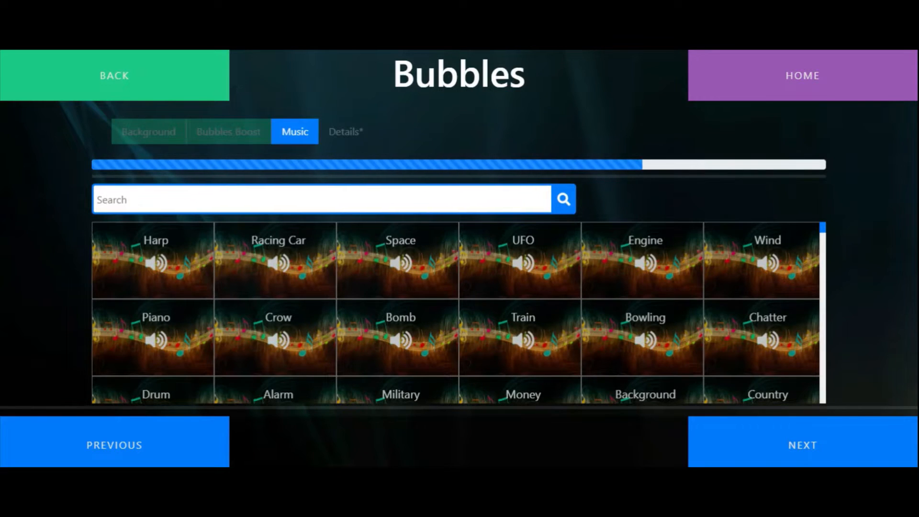
left_click(782, 452)
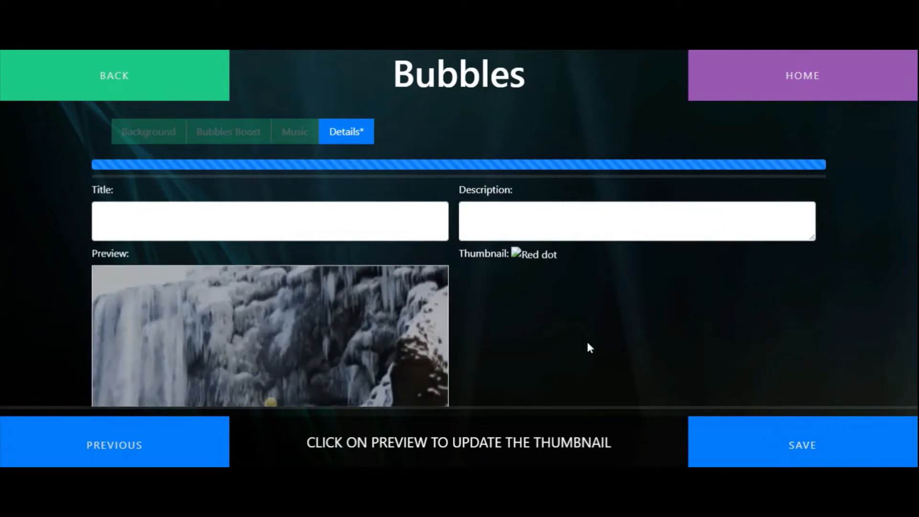
Update the Bubbles activity's thumbnail from the waterfall preview while bubbles surround the centre
scroll(587, 342, "down", 1)
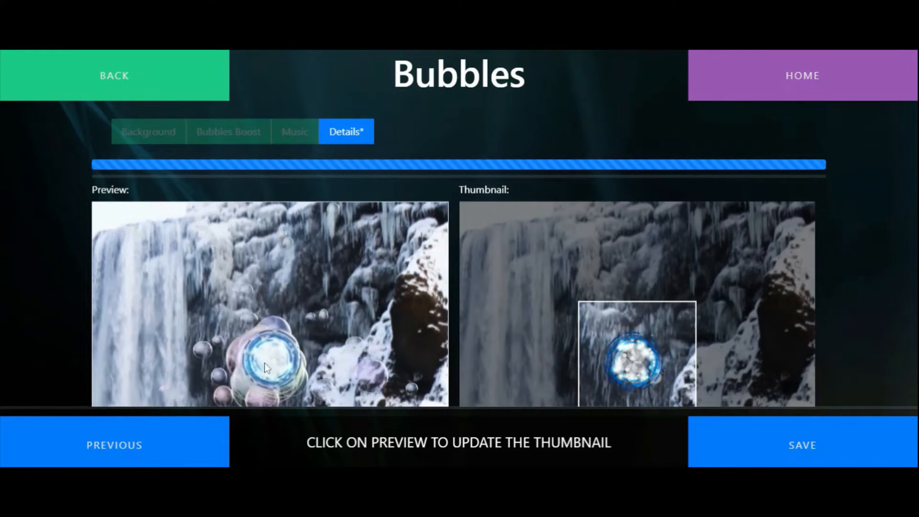
left_click(250, 270)
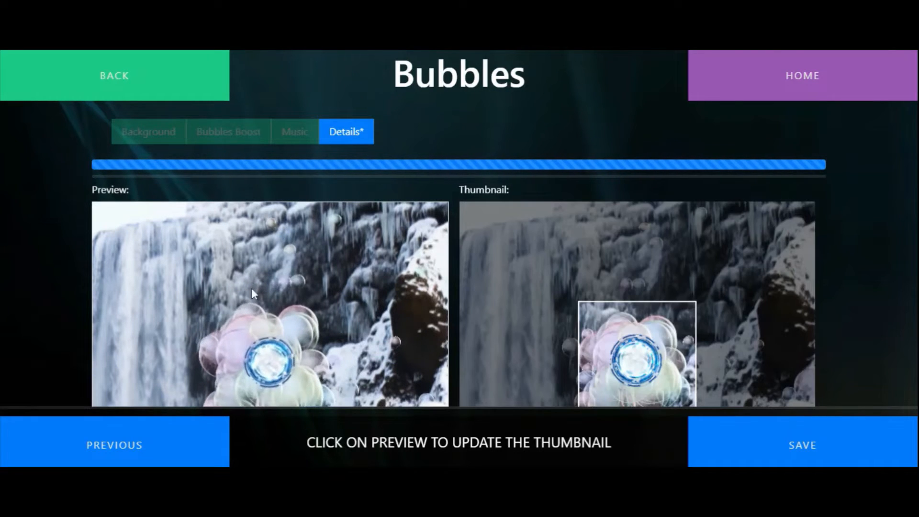
scroll(453, 270, "up", 1)
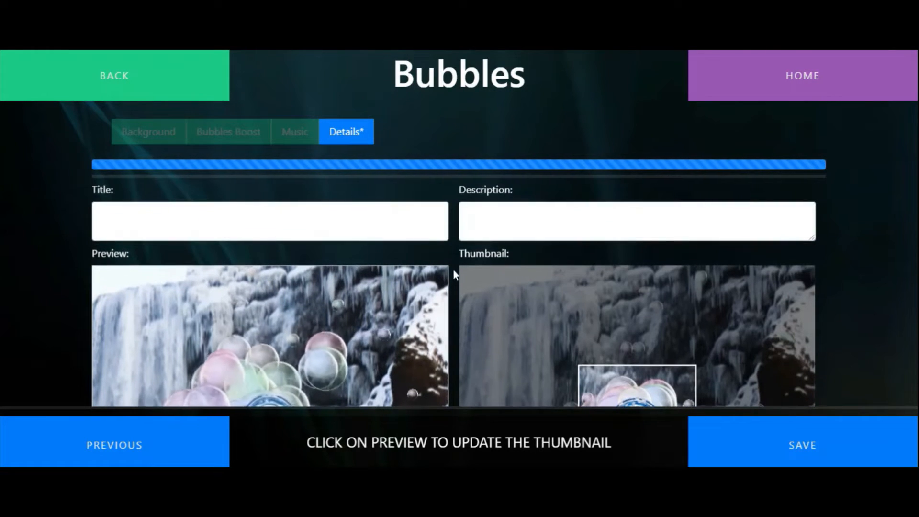
Title the Bubbles activity "Waterfall"
left_click(287, 222)
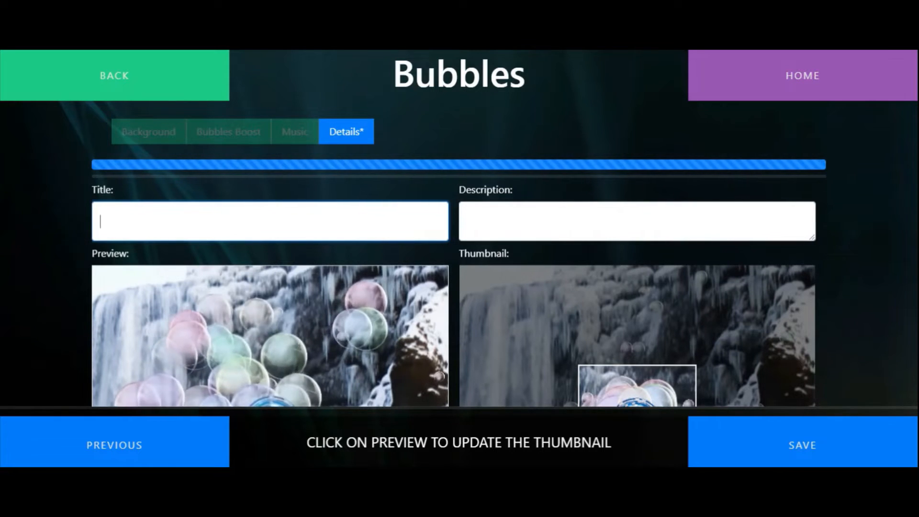
type("Waterdall")
key("BackSpace")
key("BackSpace")
key("BackSpace")
key("BackSpace")
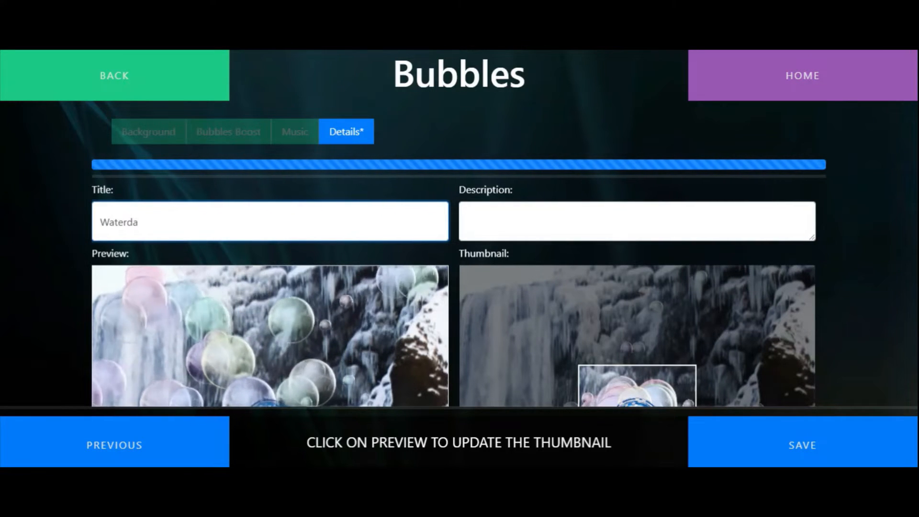
type("fall")
key("Tab")
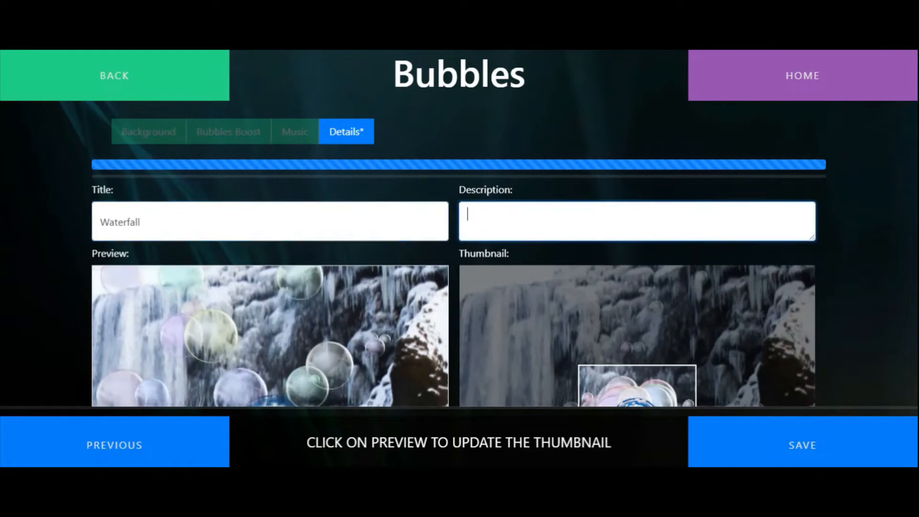
Describe the activity as "Bubbles on the waterfall" and save it
type("Bubbles on ")
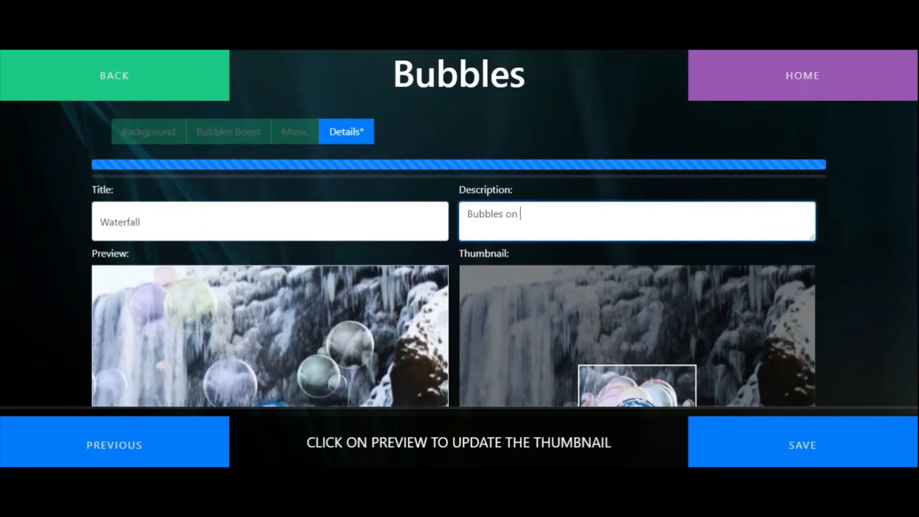
type("the waterfall")
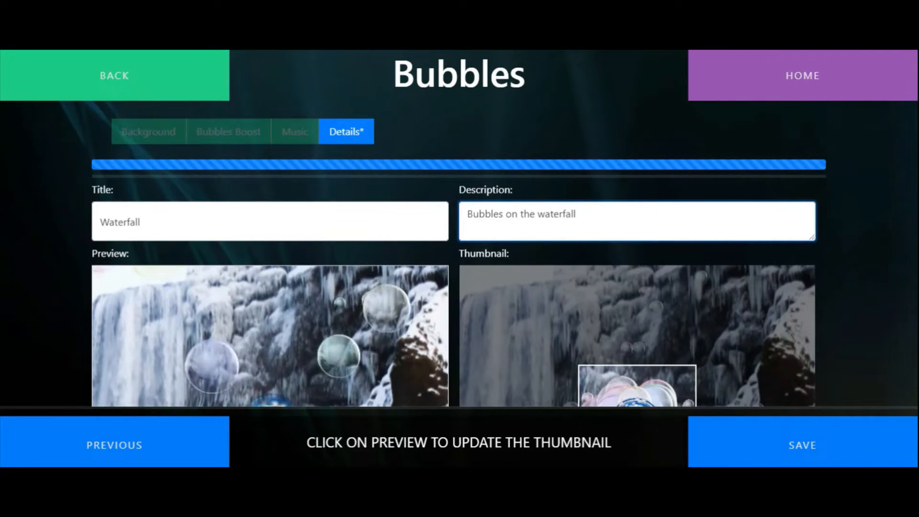
left_click(817, 456)
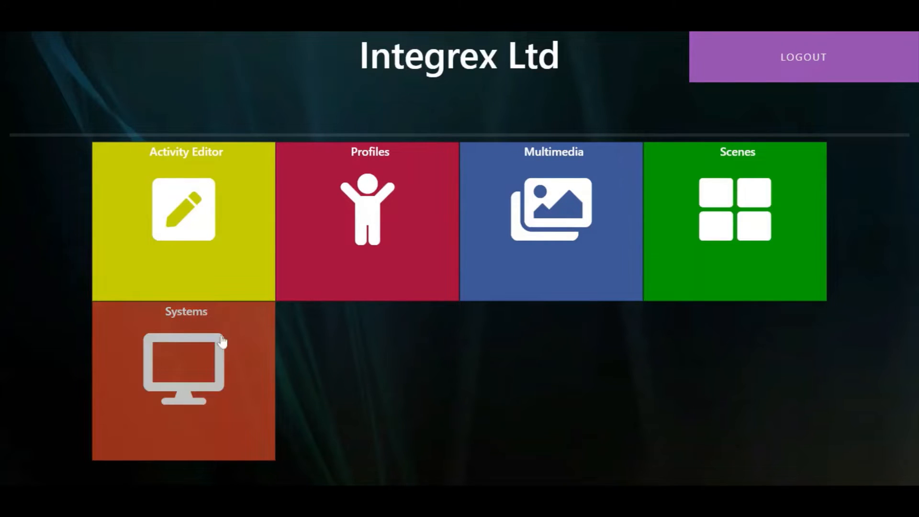
Start creating a new activity of the Fish type
left_click(208, 217)
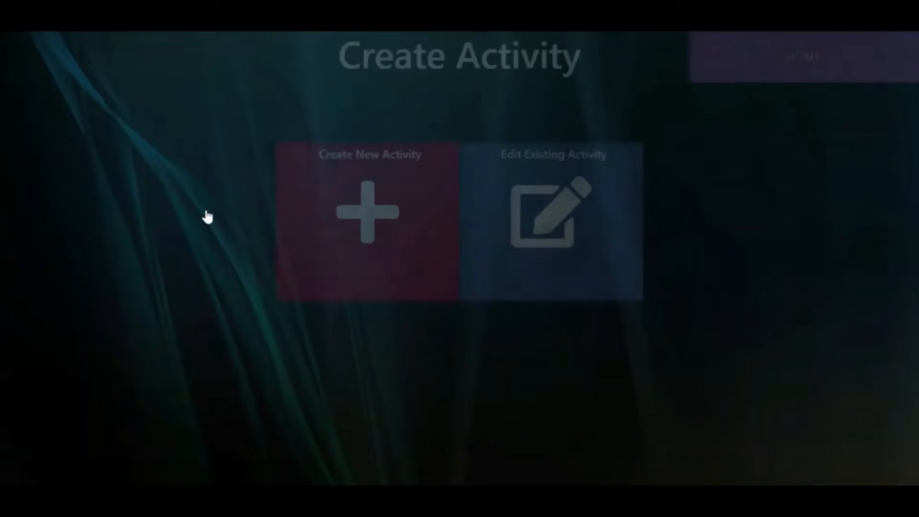
left_click(374, 232)
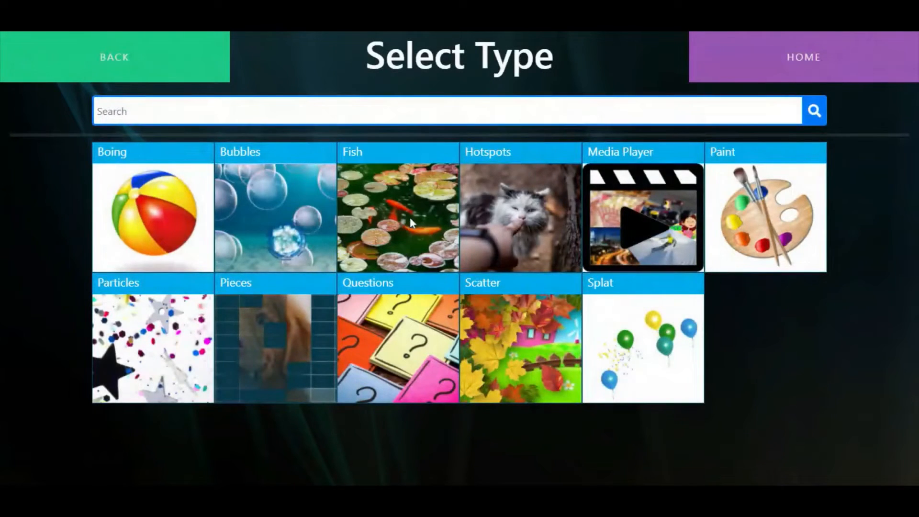
left_click(410, 217)
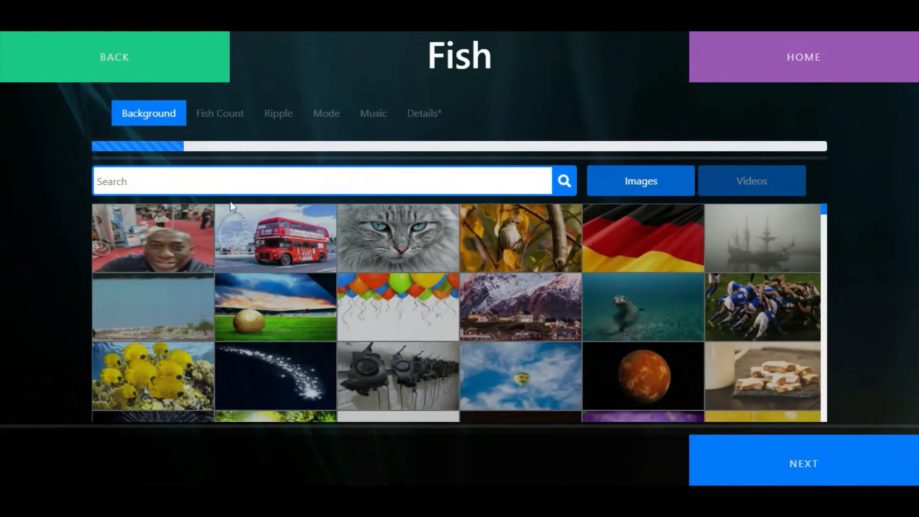
Search the background images for "water" and use the blue underwater scene with a pale sandy seabed
type("water")
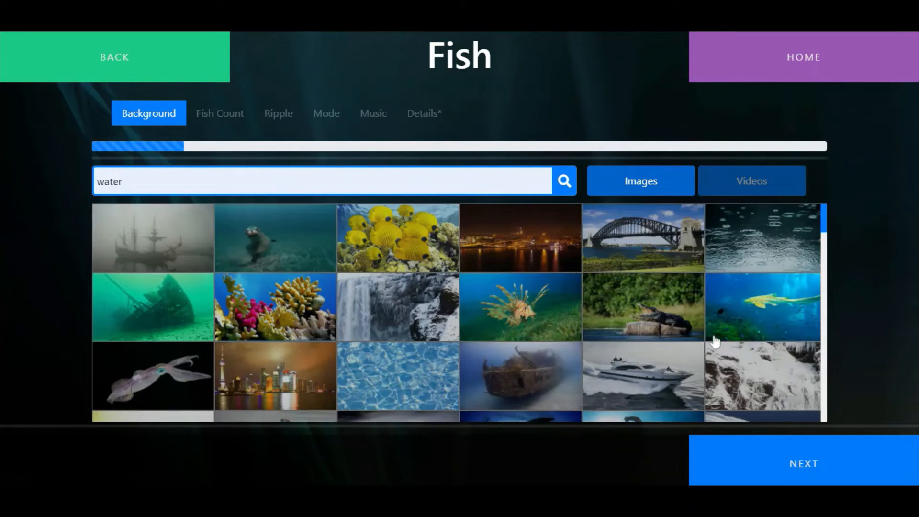
scroll(714, 341, "down", 5)
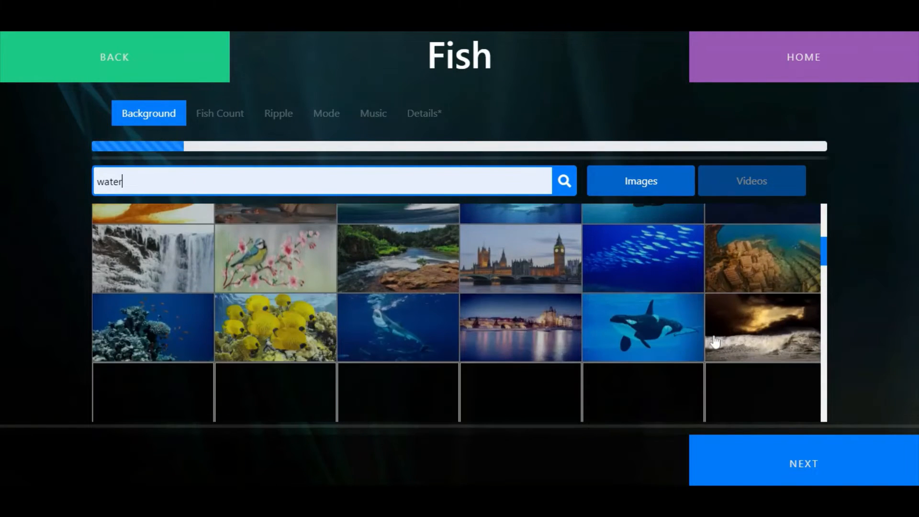
scroll(714, 341, "down", 3)
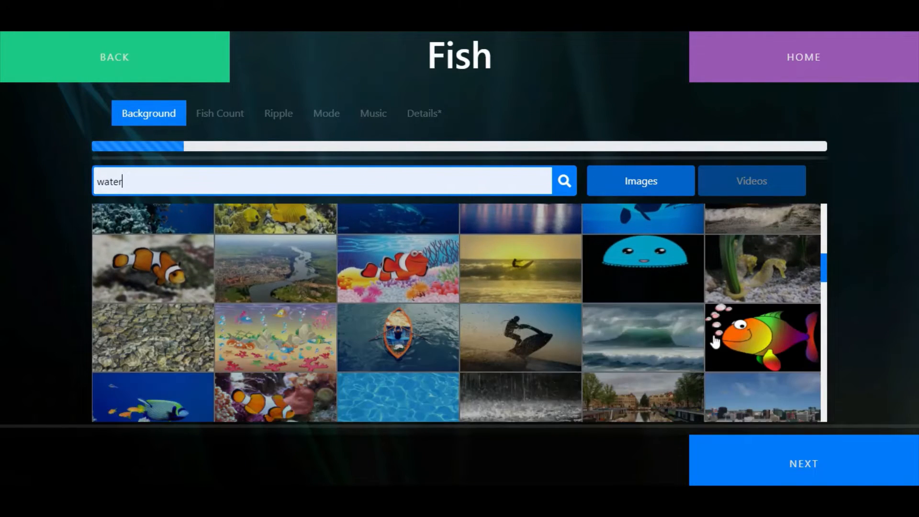
scroll(715, 342, "down", 2)
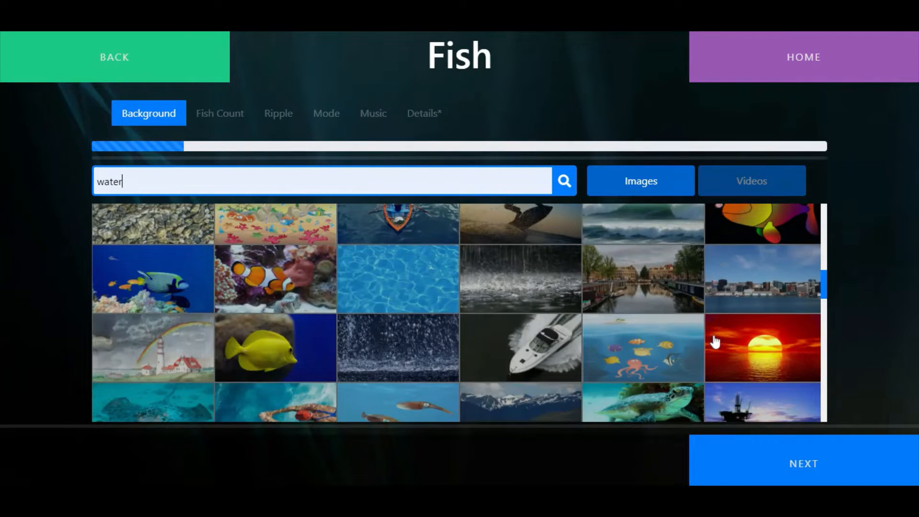
scroll(715, 342, "down", 1)
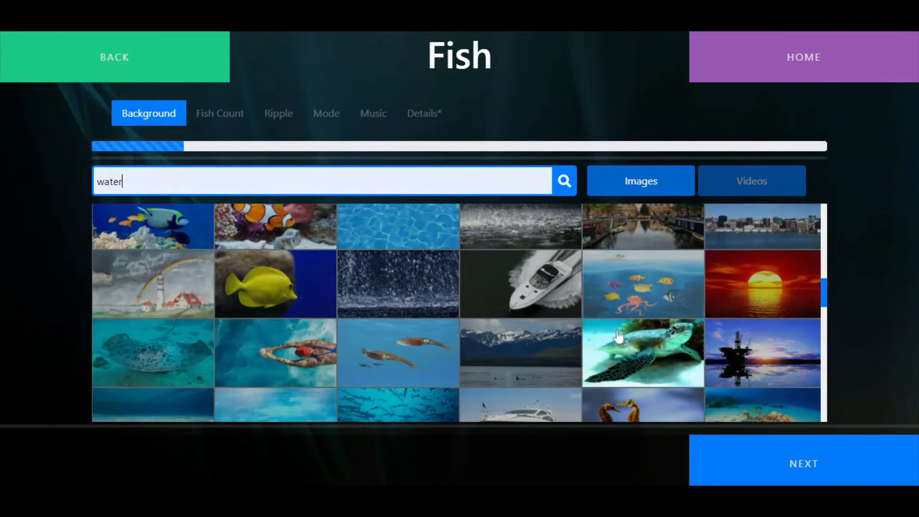
scroll(374, 345, "down", 1)
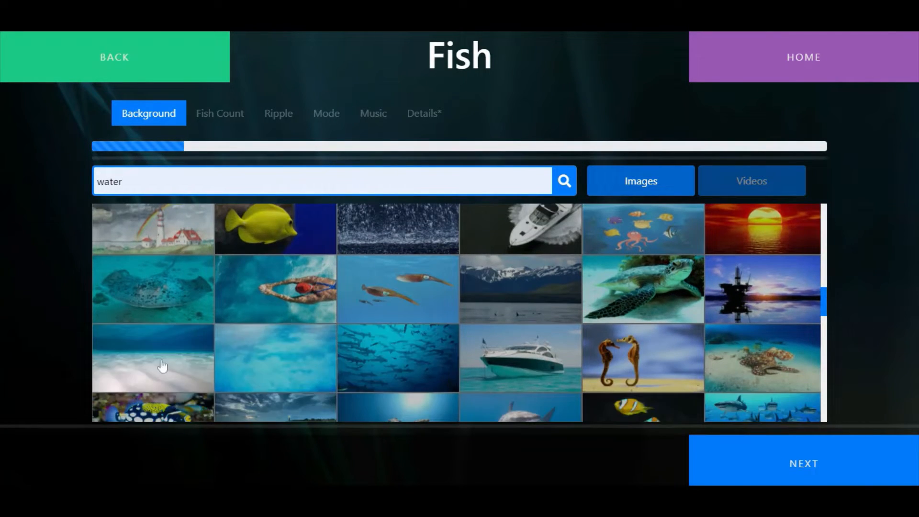
left_click(160, 366)
left_click(812, 469)
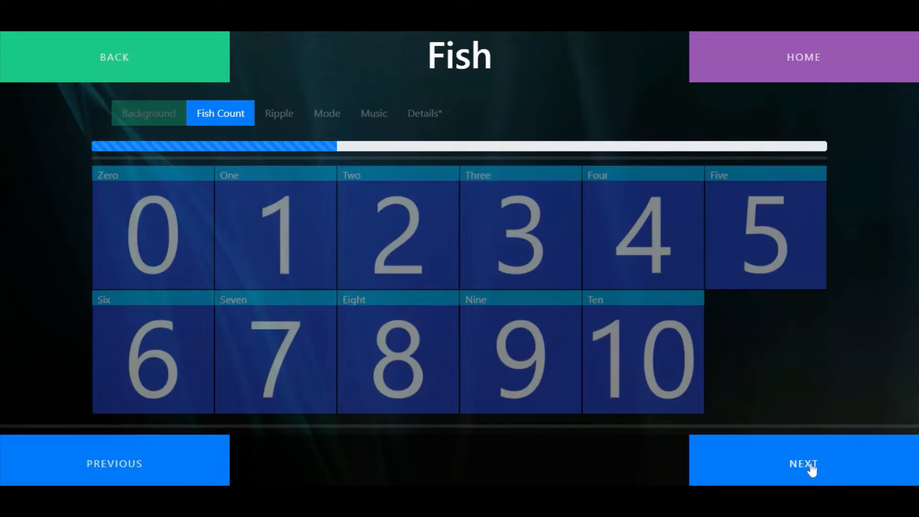
Set the Fish activity's fish count to five and enable the ripple effect
left_click(745, 240)
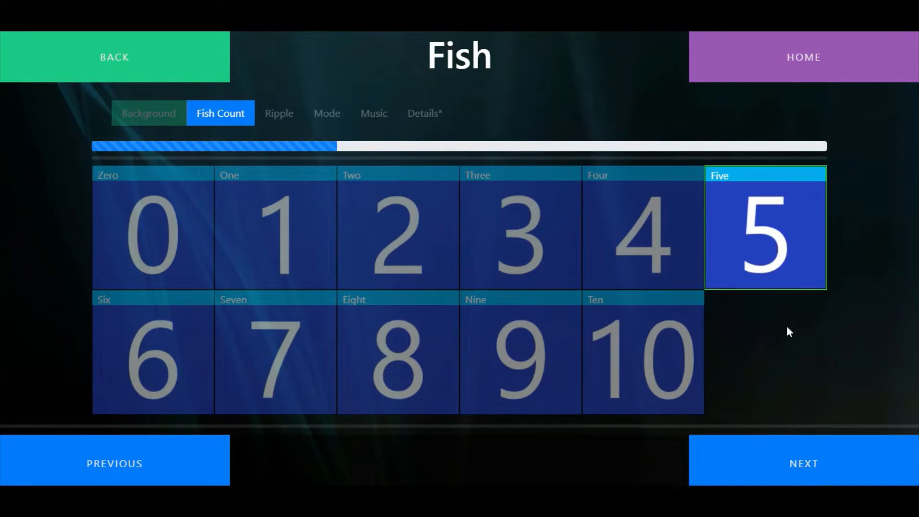
left_click(811, 472)
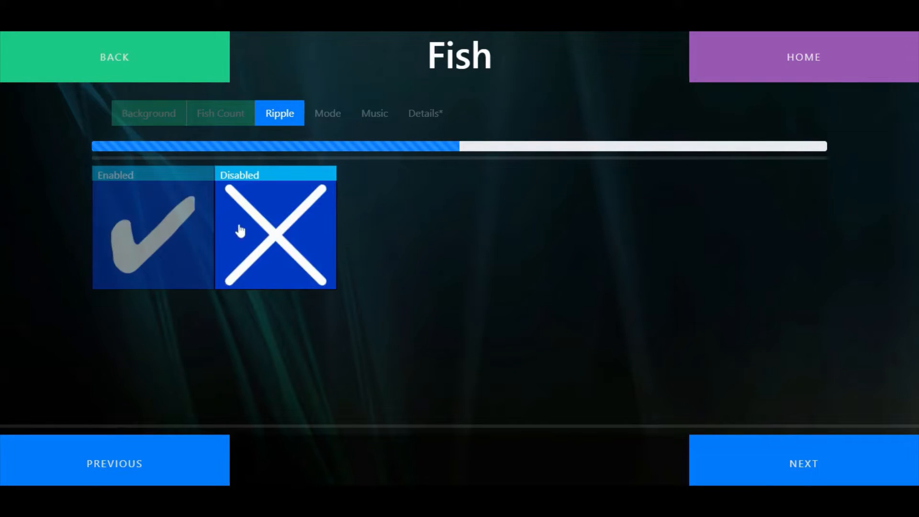
left_click(134, 238)
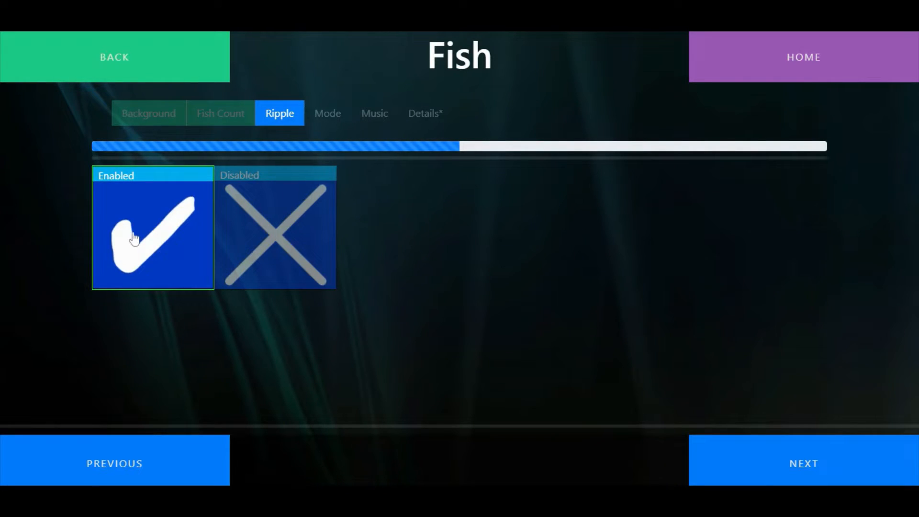
left_click(805, 468)
Set the fish mode to Swim To and choose the Babbling sound from a "water" music search
left_click(275, 282)
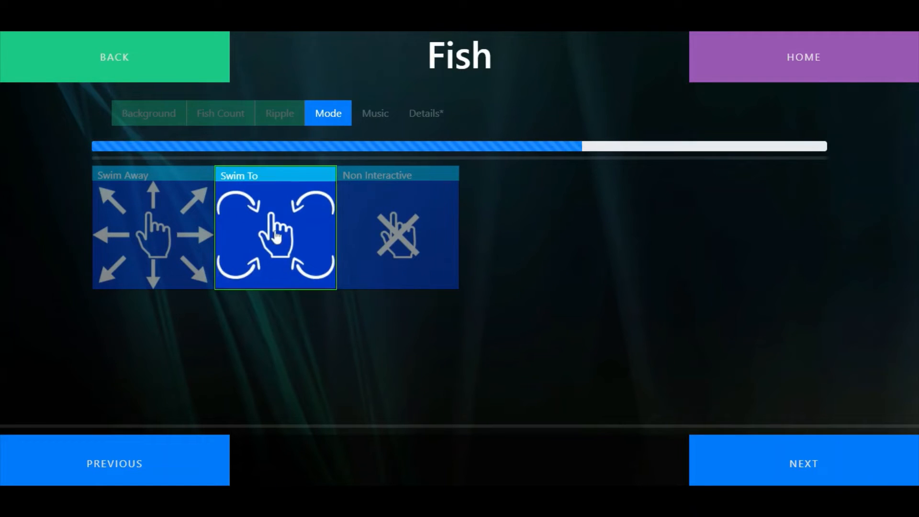
left_click(835, 463)
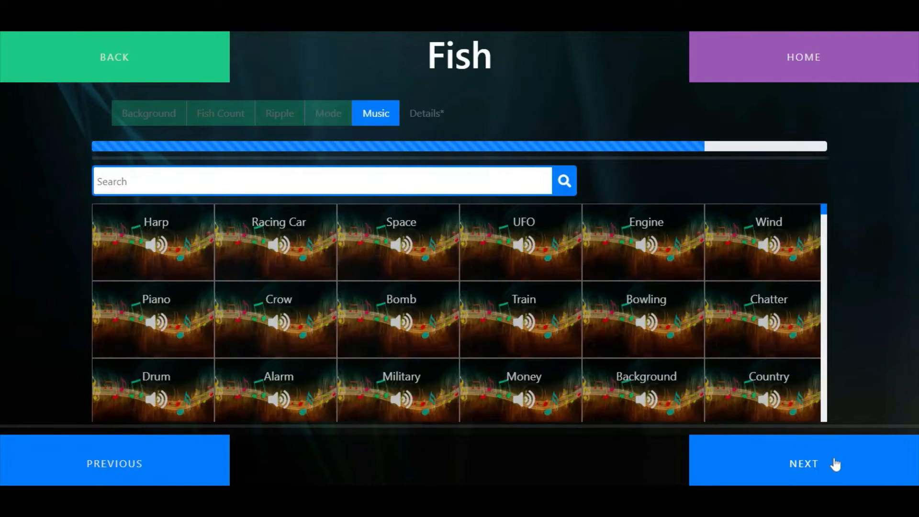
type("water")
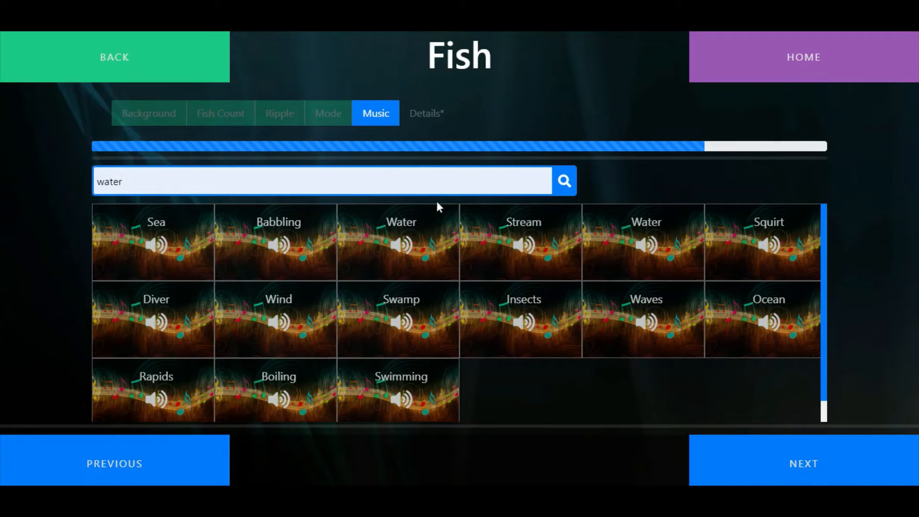
left_click(254, 231)
left_click(824, 457)
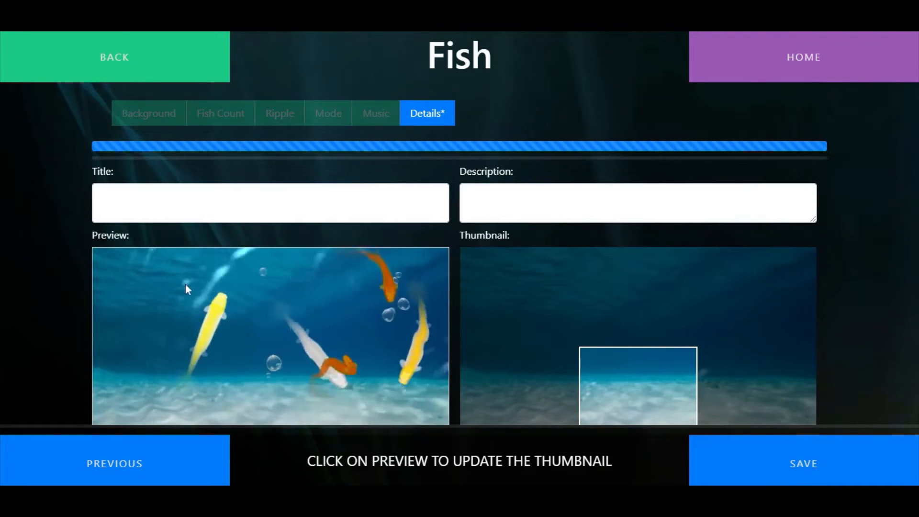
Title the Fish activity "Underwater"
left_click(266, 200)
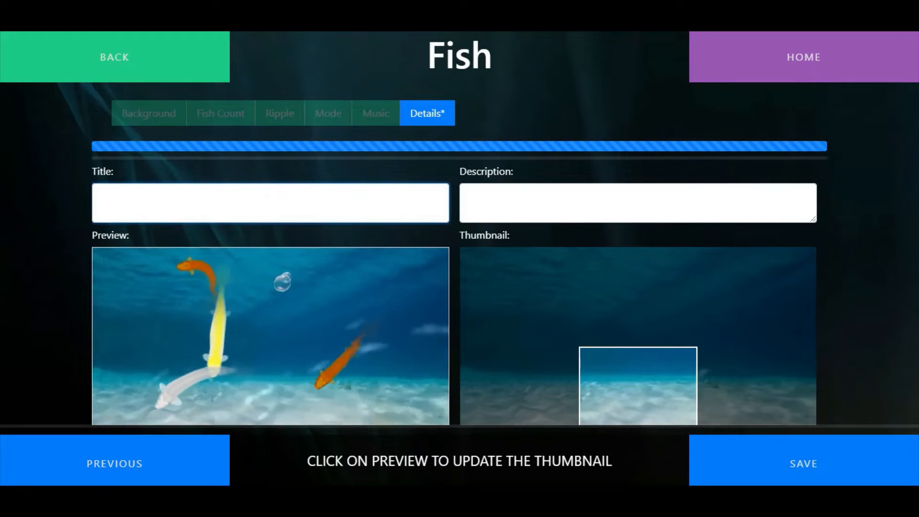
type("Undere")
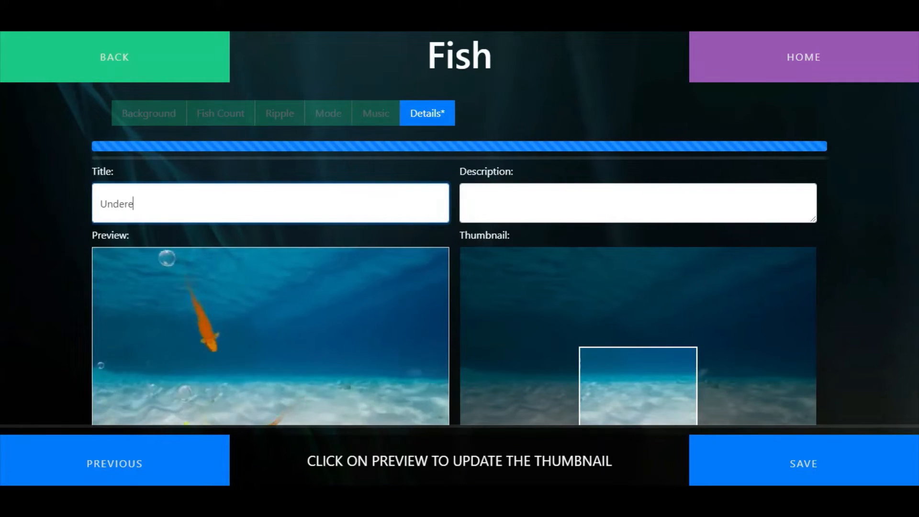
key("BackSpace")
type("water")
key("Tab")
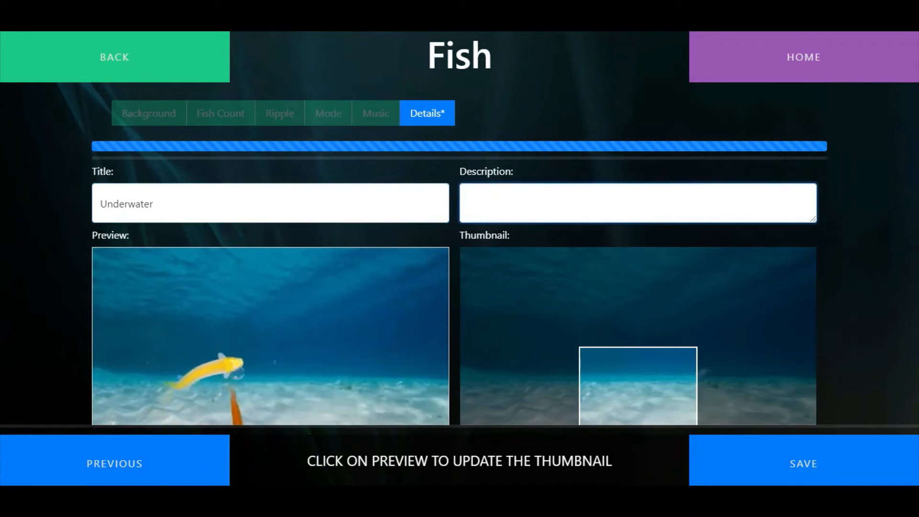
Describe the activity as "Fish underwater with ripple" and update its thumbnail from the preview
type("Fish underw")
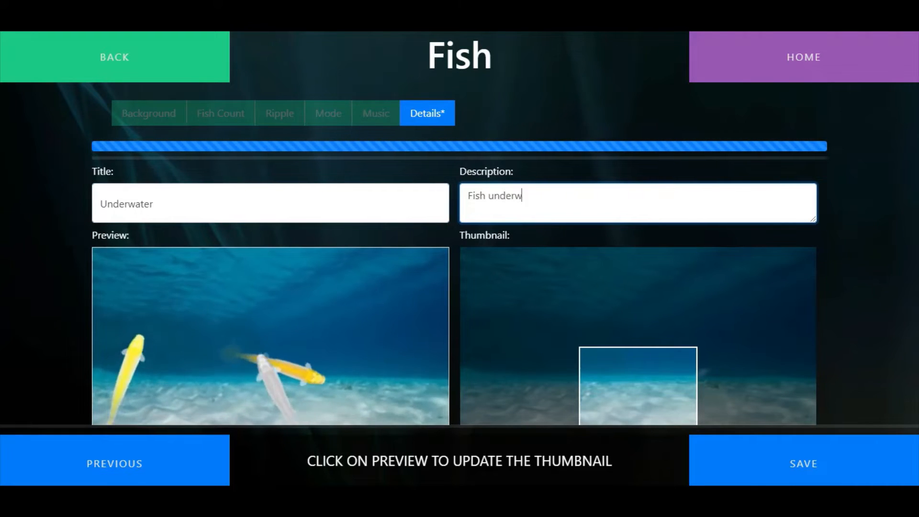
type("ater with r")
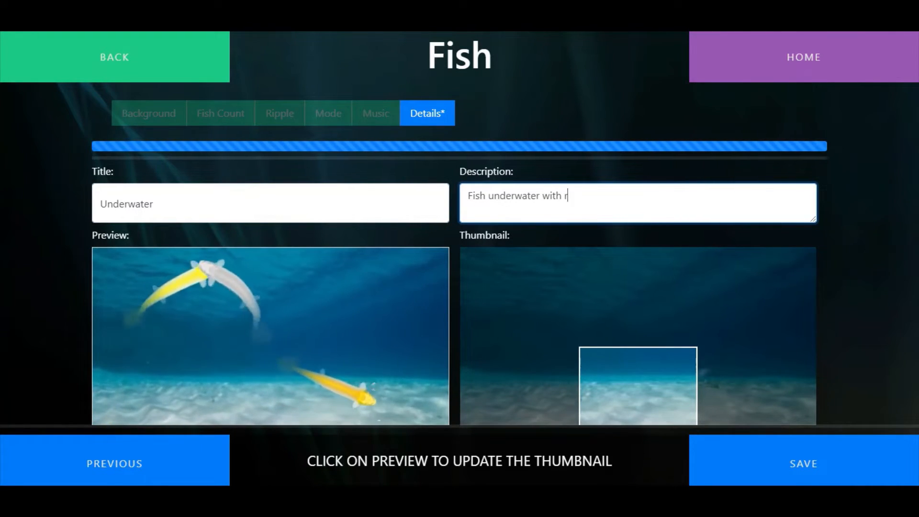
type("iplle")
key("BackSpace")
key("BackSpace")
key("BackSpace")
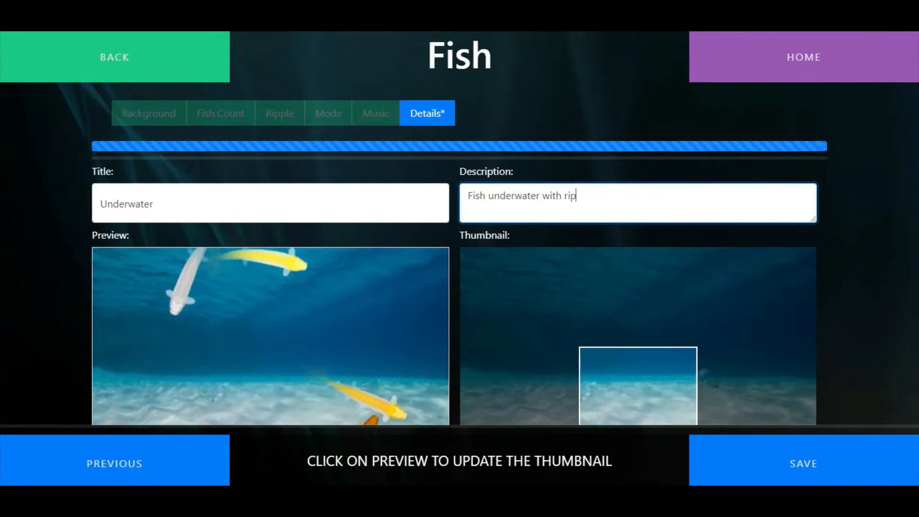
type("ple")
left_click(205, 323)
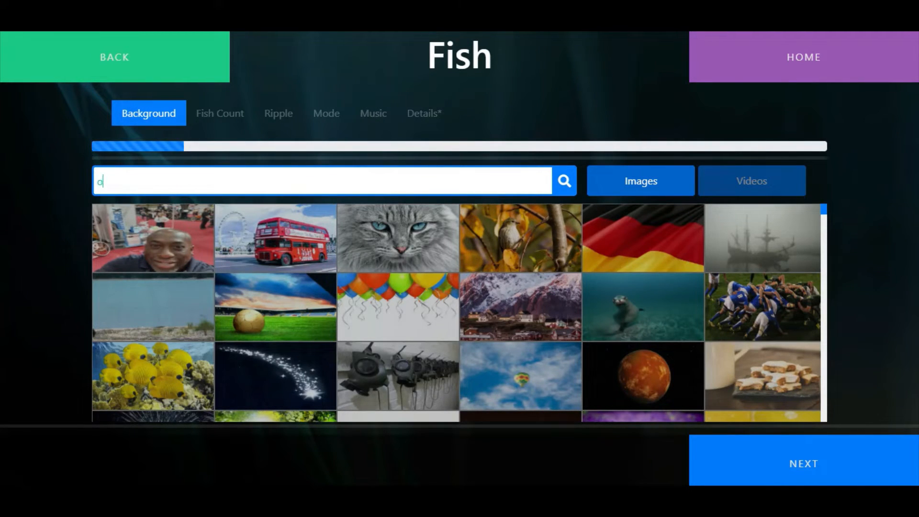
For another Fish activity, use the green shipwreck image from an "ocean" search as background and set the fish count to zero
type("cean")
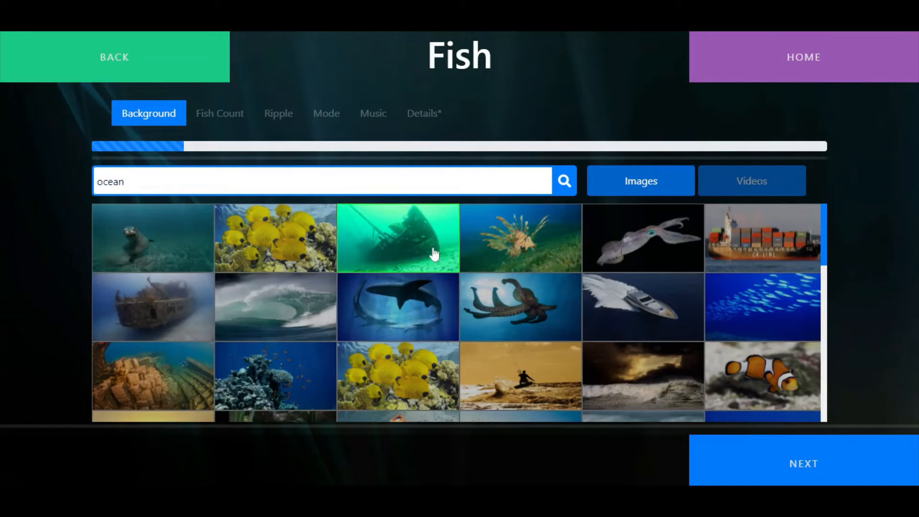
left_click(840, 470)
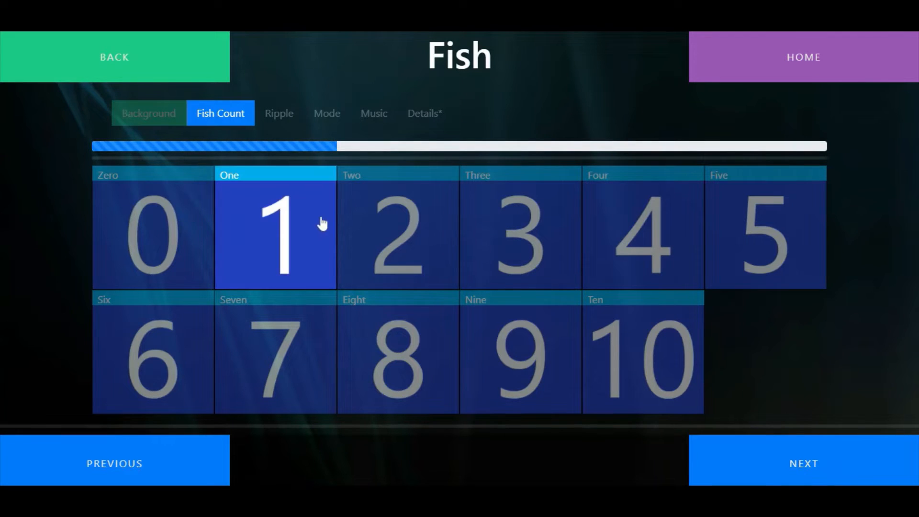
left_click(168, 225)
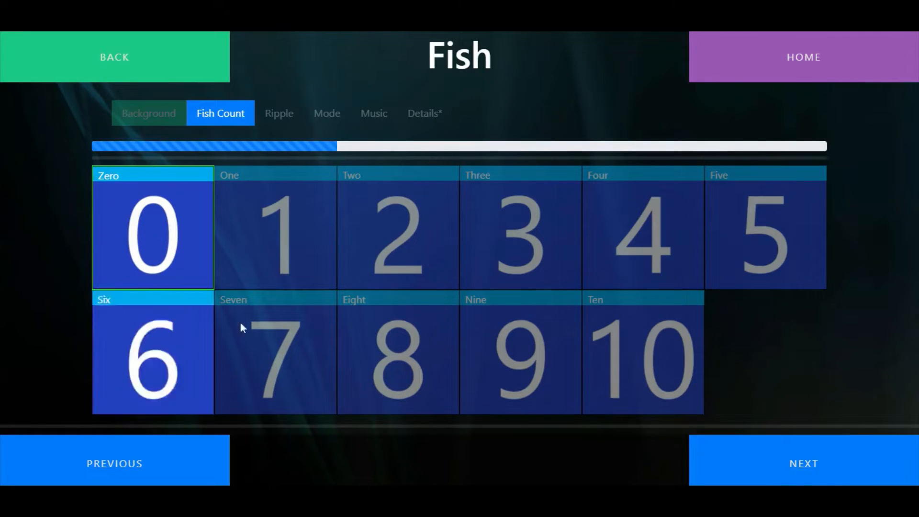
left_click(834, 460)
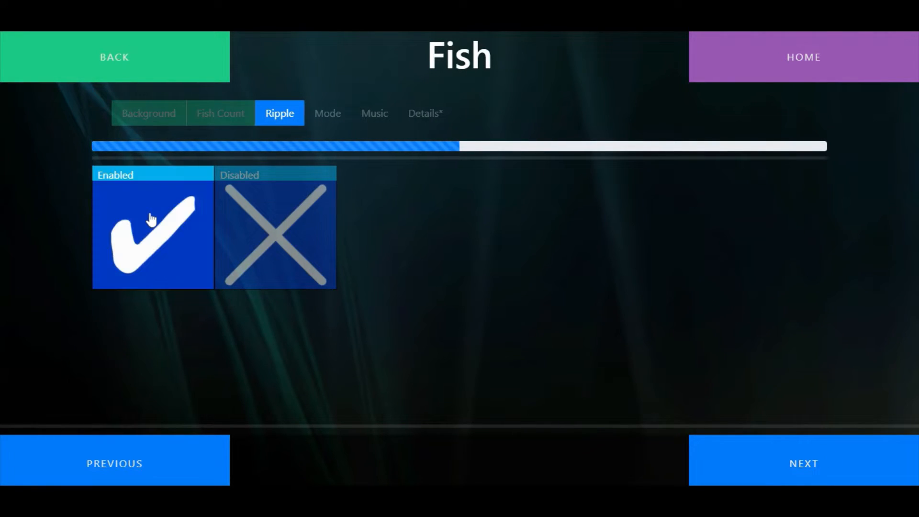
Enable the ripple effect for the shipwreck activity and set its mode to Non Interactive
left_click(840, 459)
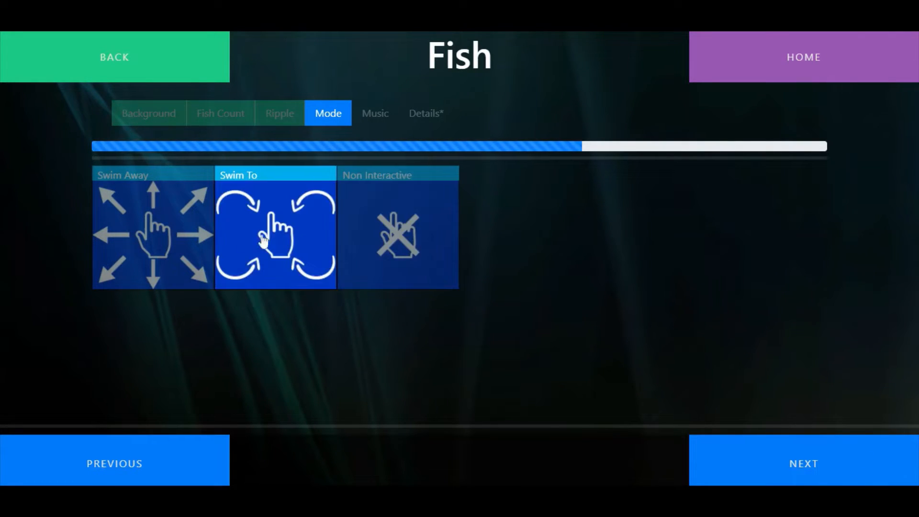
left_click(372, 242)
left_click(794, 471)
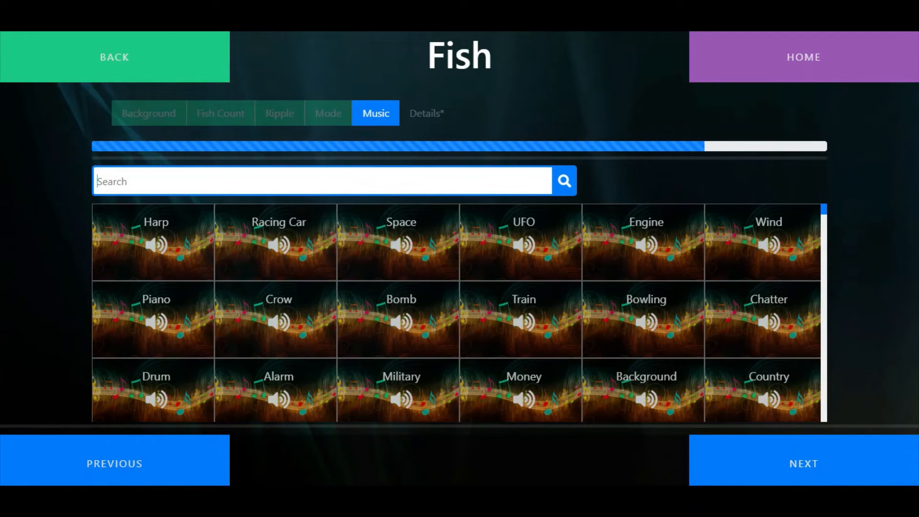
Search the music for "ocean" and choose the Ocean sound for the shipwreck activity
type("ocean")
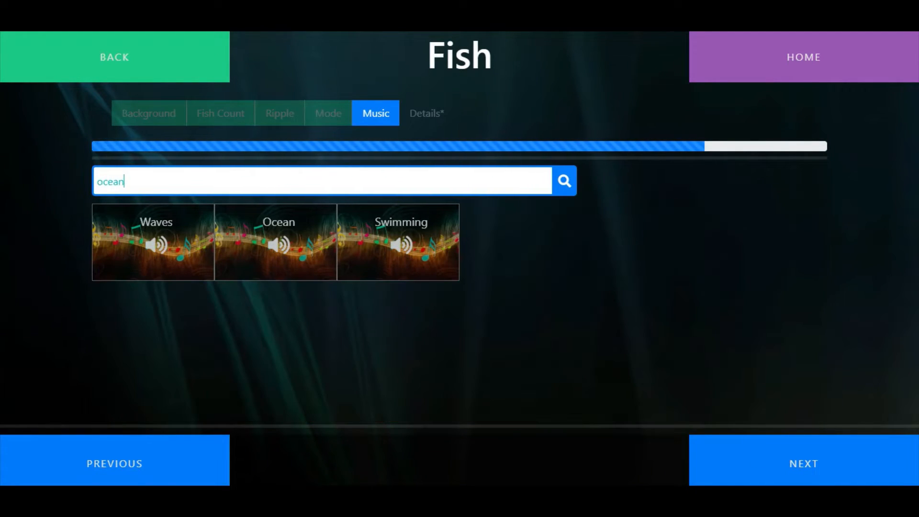
left_click(302, 248)
left_click(790, 463)
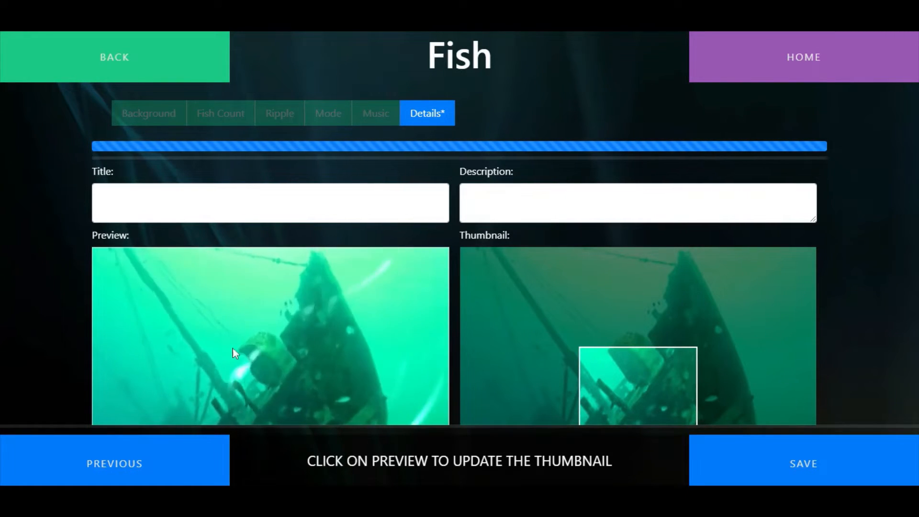
Save the activity with the title "Shipwreck", the description "Shipwreck with water ripple" and a thumbnail updated from the preview
left_click(101, 204)
type("Sh")
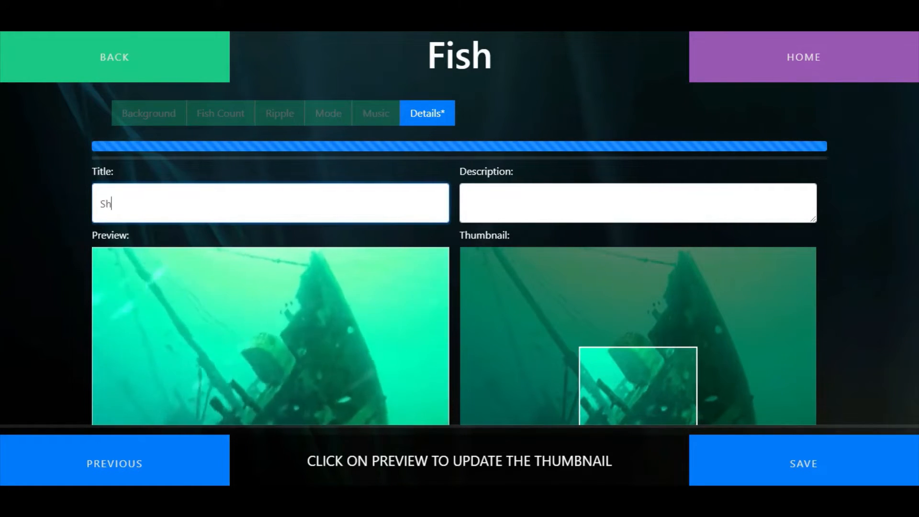
type("ipwreck")
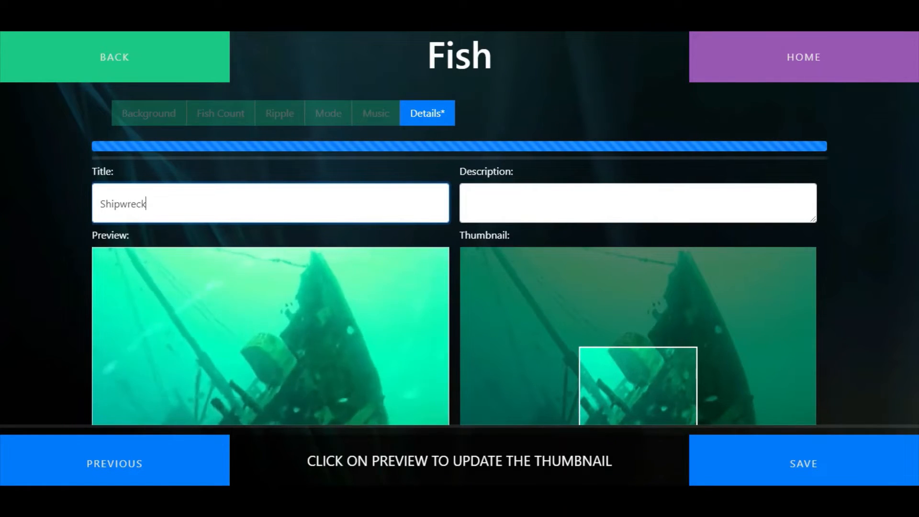
key("Tab")
type("Shipwr")
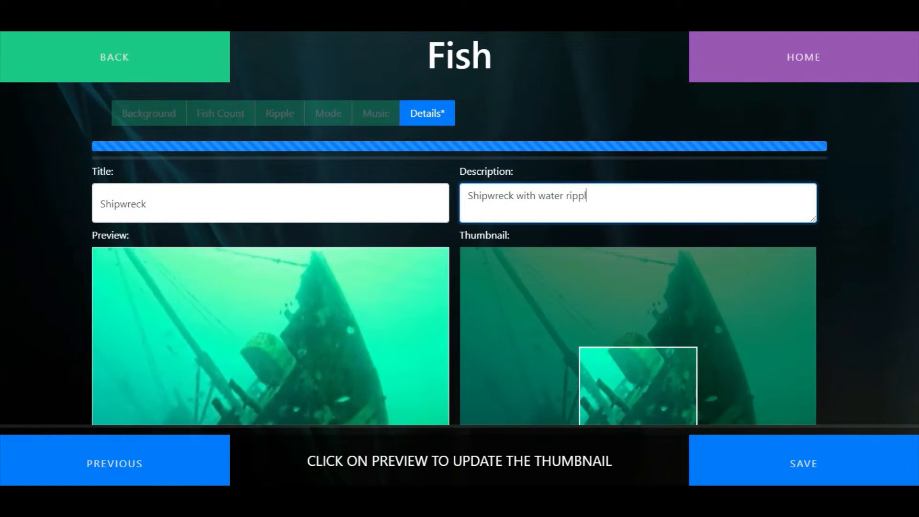
left_click(285, 332)
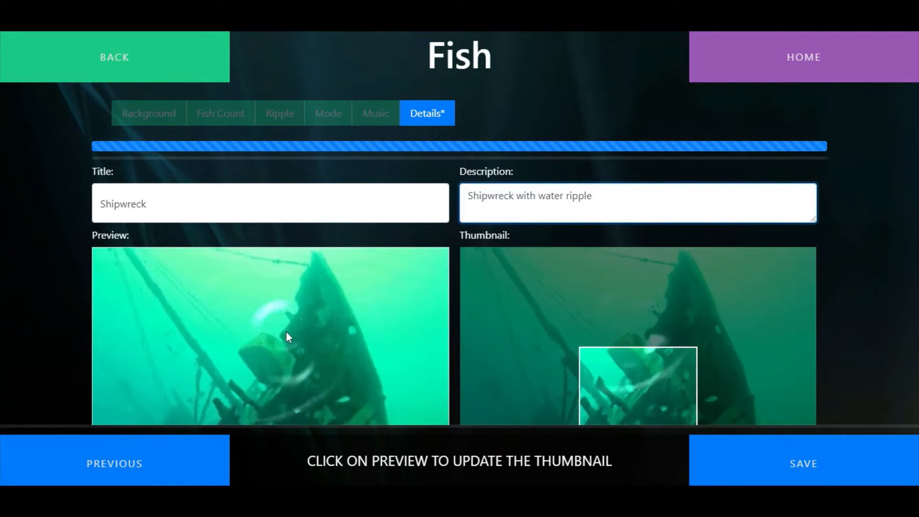
left_click(812, 465)
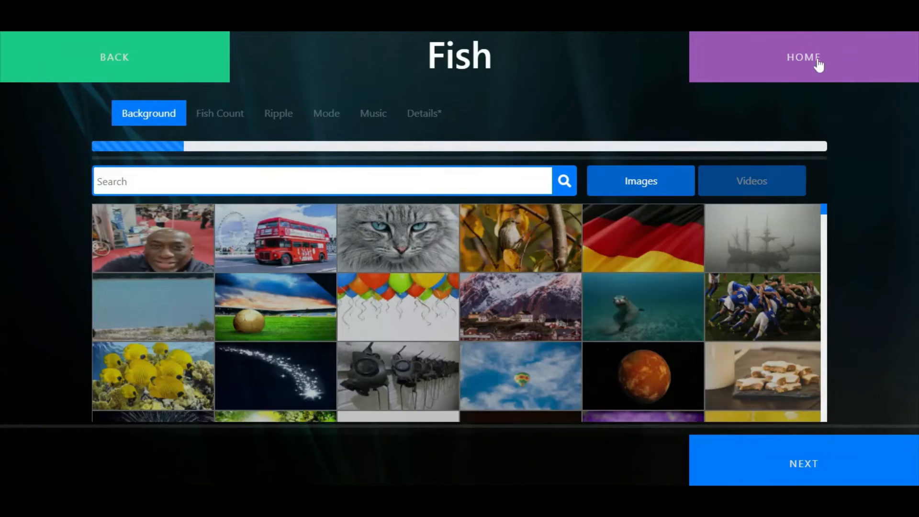
Create a new Media Player activity with the gorilla video as its background
left_click(819, 64)
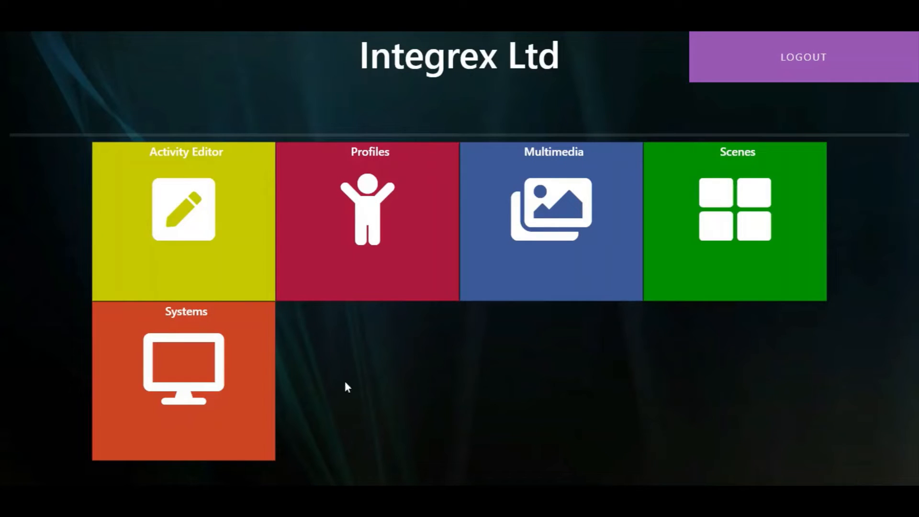
left_click(190, 242)
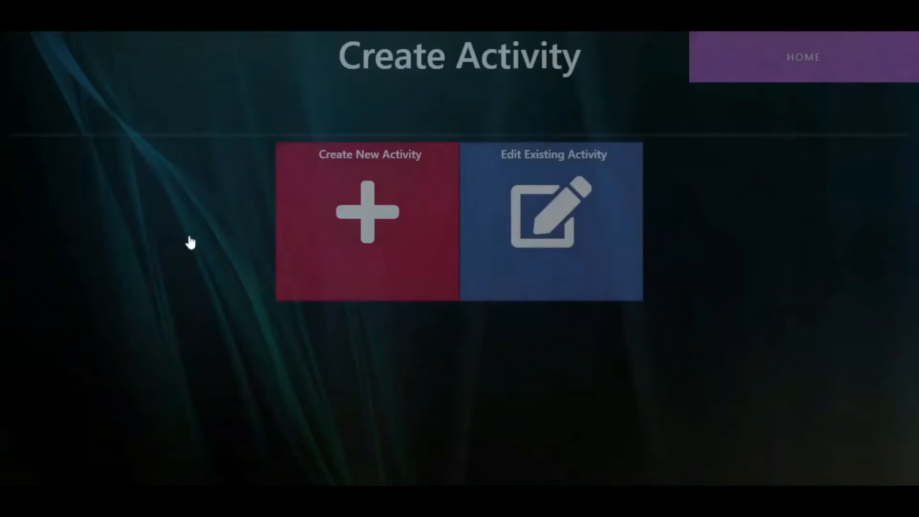
left_click(377, 236)
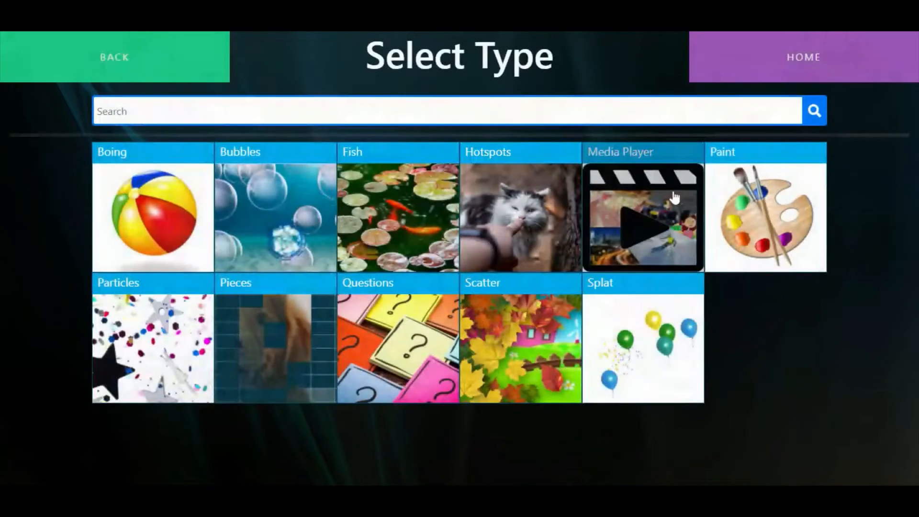
left_click(674, 196)
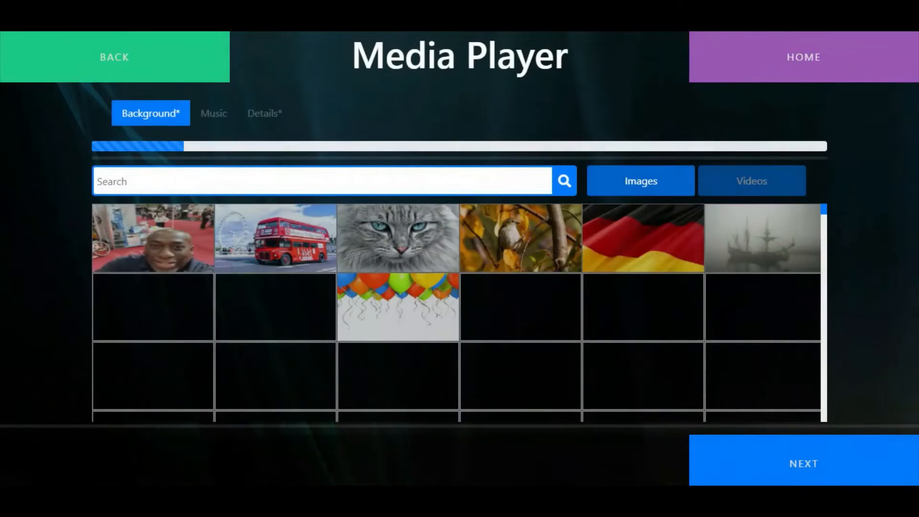
left_click(728, 186)
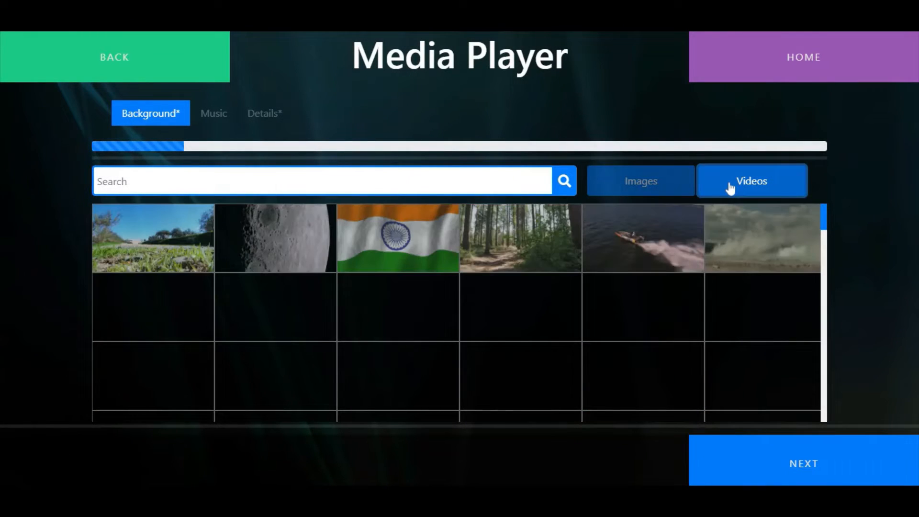
scroll(572, 367, "down", 3)
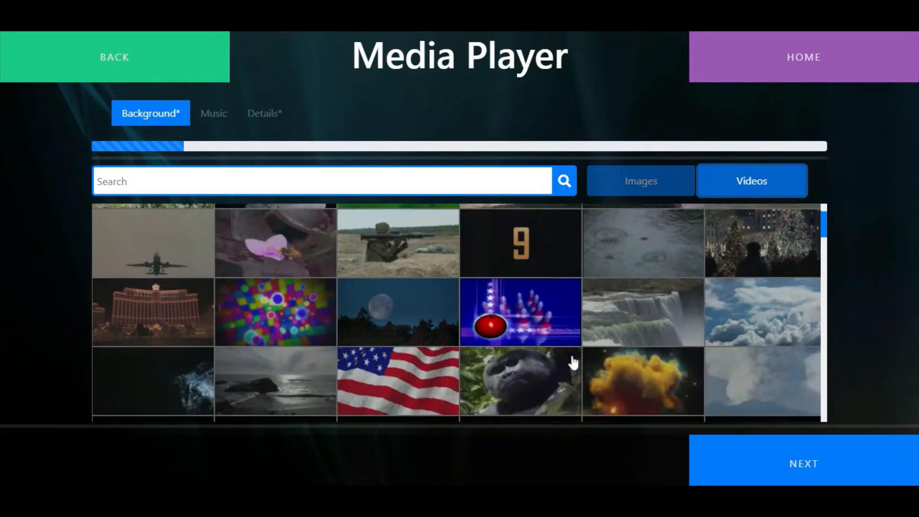
left_click(792, 464)
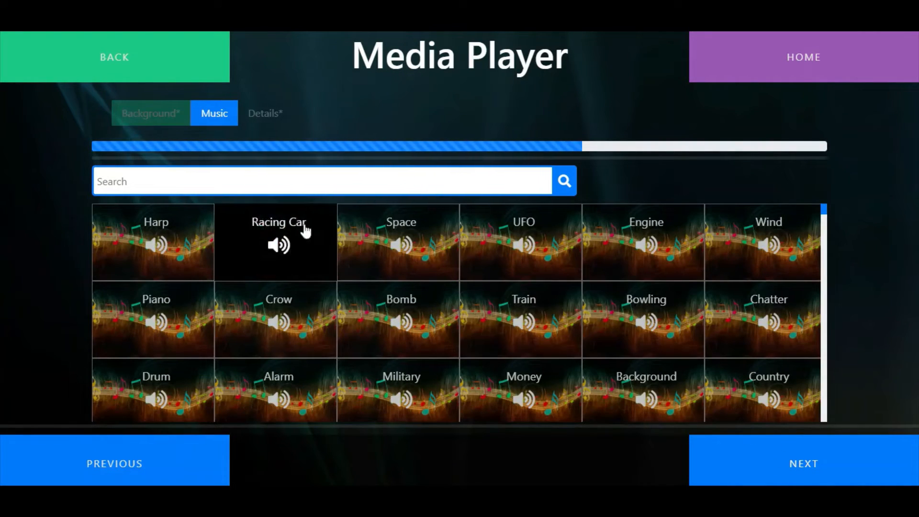
Skip the music choice, capture the thumbnail from the preview and reposition it so the gorilla's face fills the crop frame
left_click(818, 470)
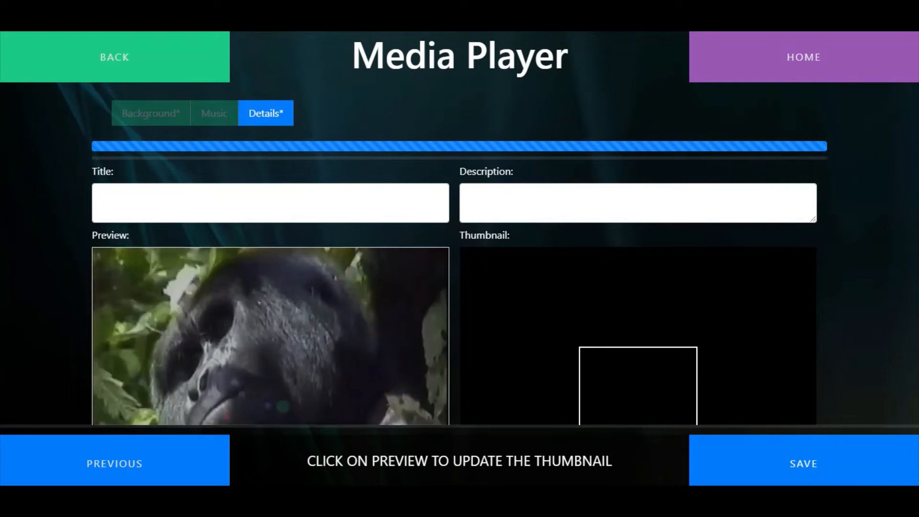
left_click(253, 328)
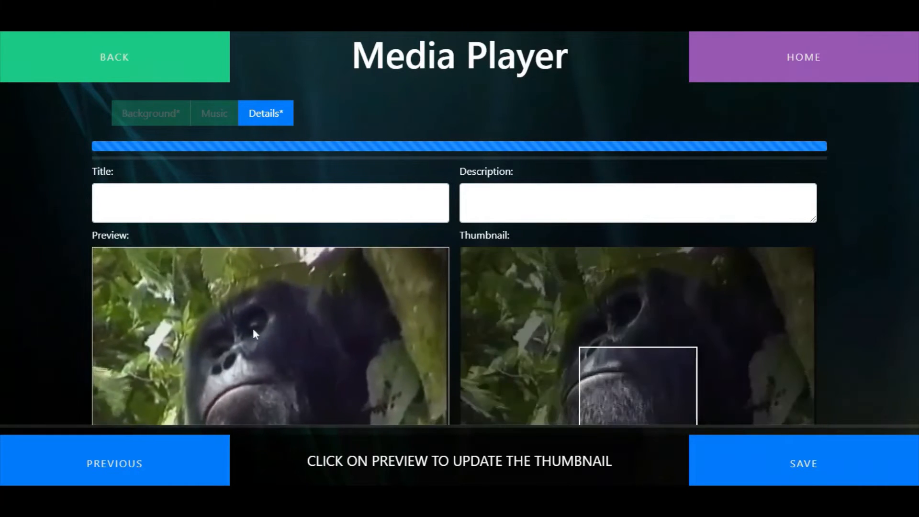
left_click_drag(731, 334, 743, 372)
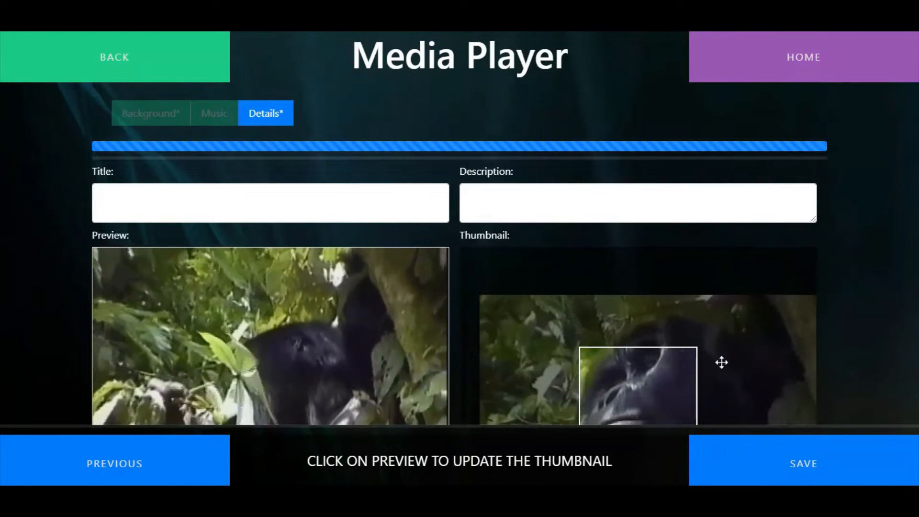
Title the Media Player activity "Gorilla" and enter a description beginning "Video of a"
left_click(270, 203)
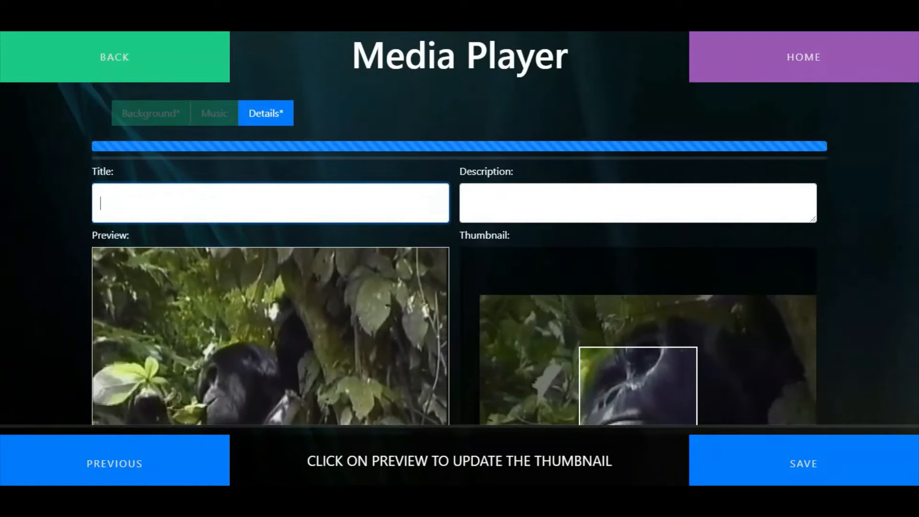
type("Gorilla")
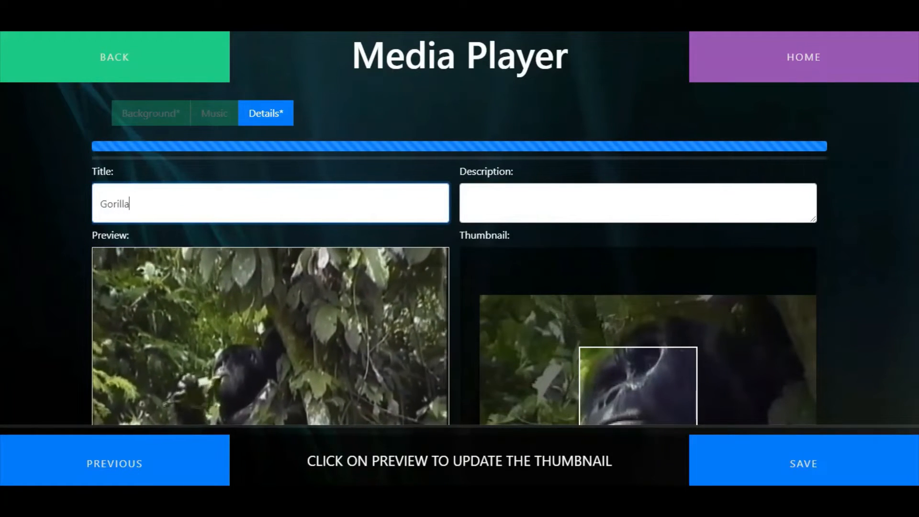
key("Tab")
type("Video of a")
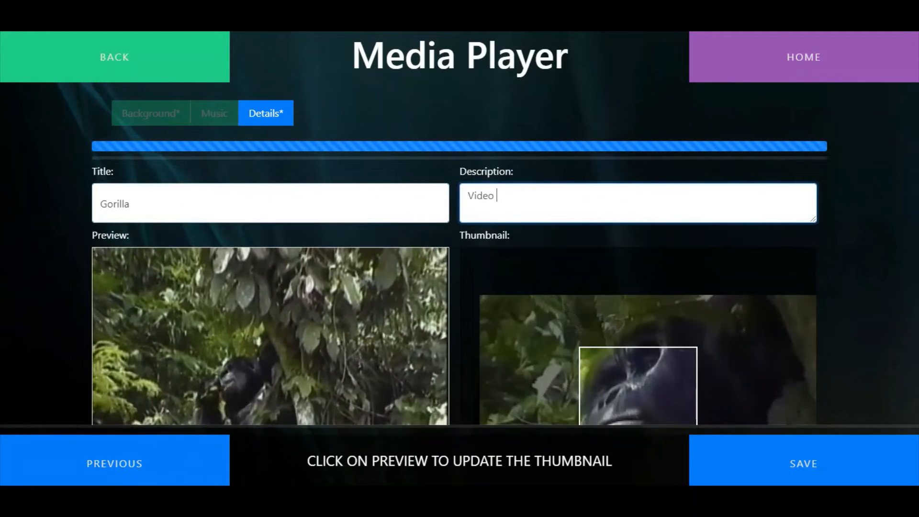
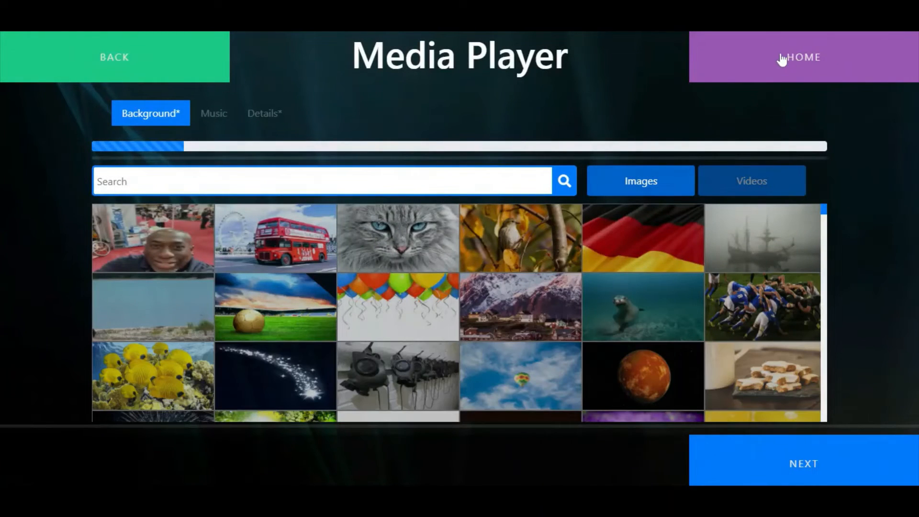
Return to the home page and create a new activity of the Hotspots type
left_click(781, 60)
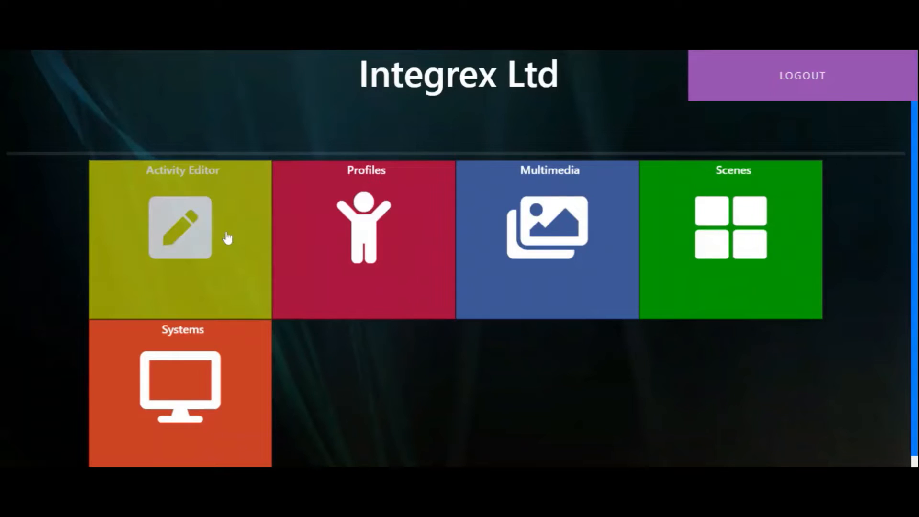
left_click(227, 238)
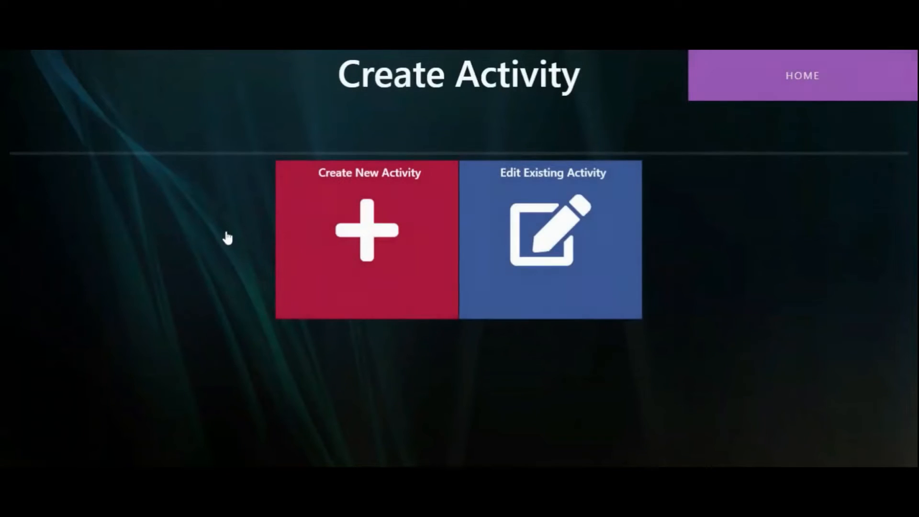
left_click(387, 235)
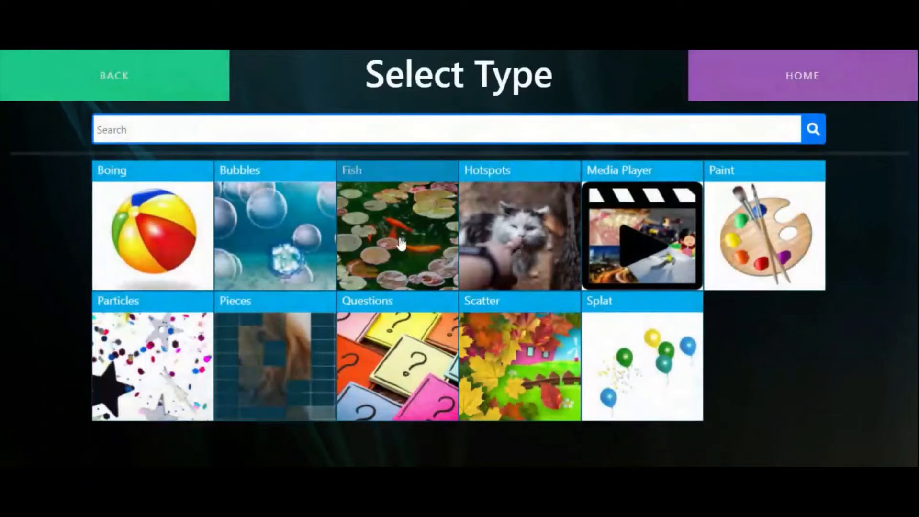
left_click(527, 213)
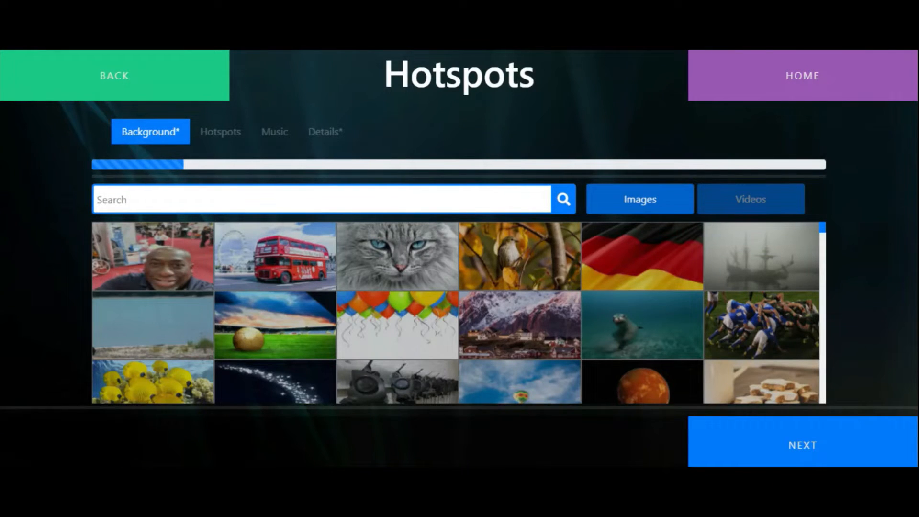
Browse the image library for a suitable Hotspots background
scroll(572, 262, "down", 5)
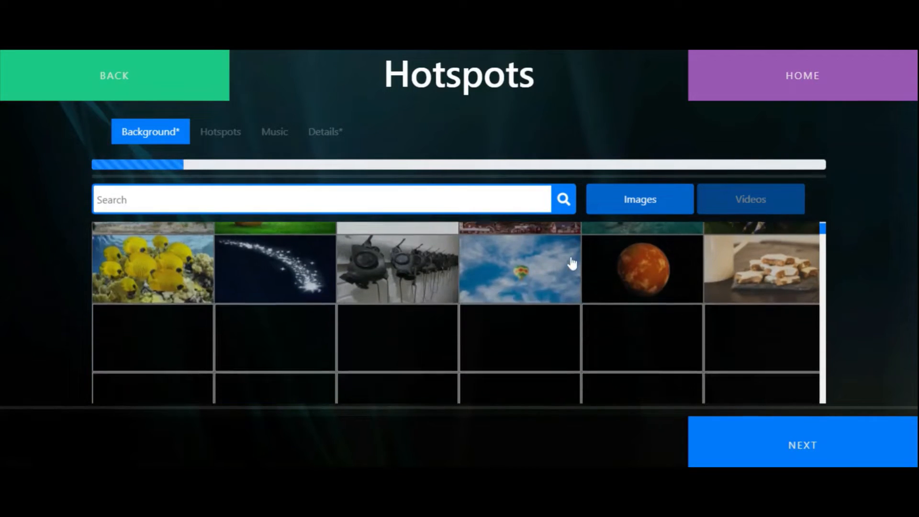
scroll(572, 262, "down", 4)
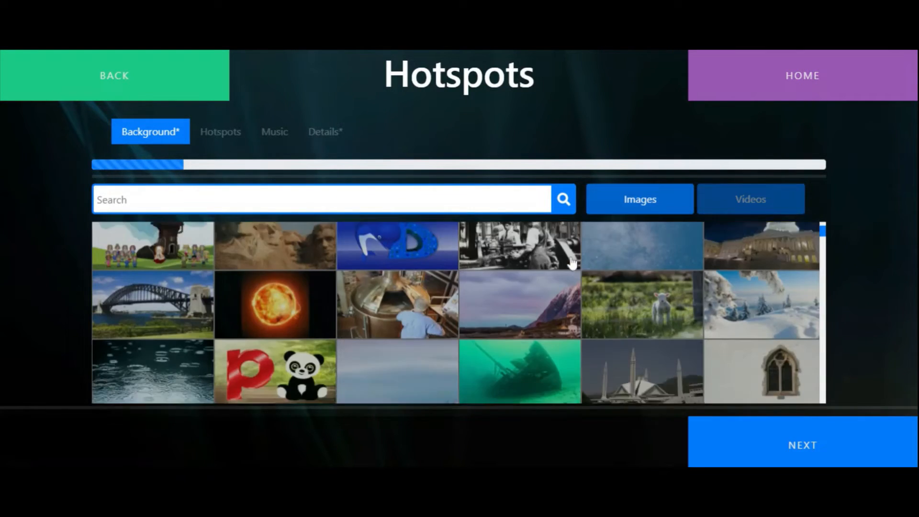
scroll(572, 263, "down", 4)
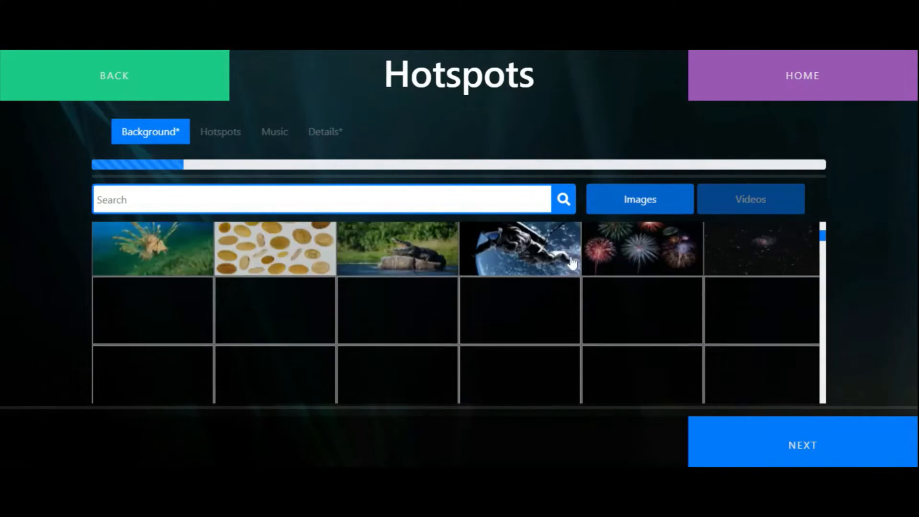
scroll(572, 262, "down", 1)
scroll(572, 262, "down", 3)
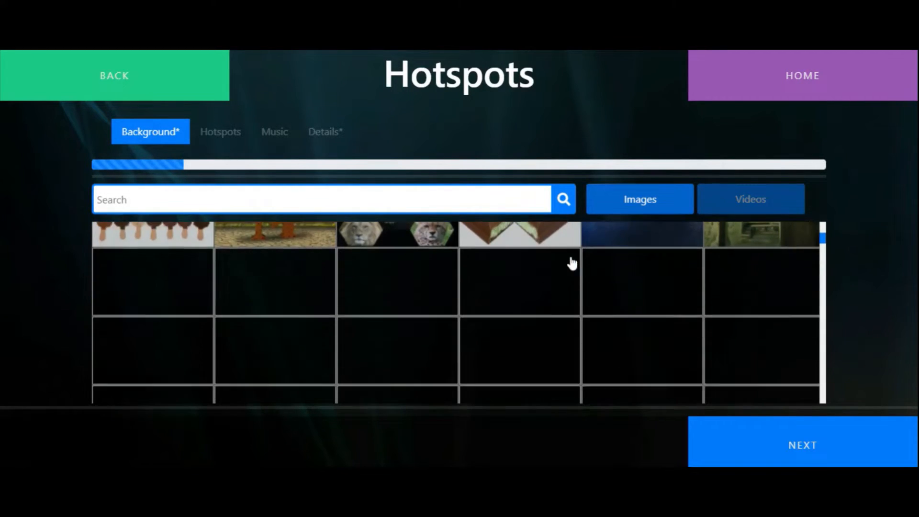
scroll(571, 263, "down", 1)
scroll(571, 262, "down", 3)
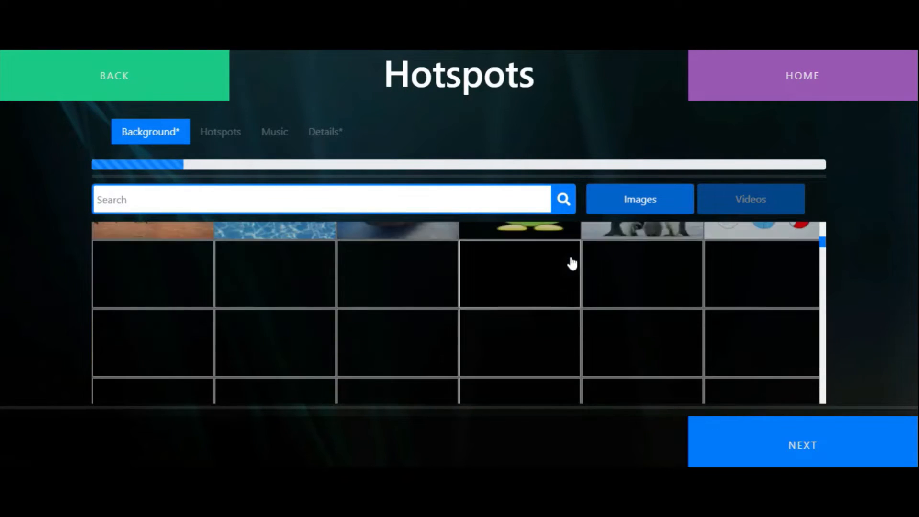
scroll(572, 262, "down", 1)
scroll(572, 262, "down", 2)
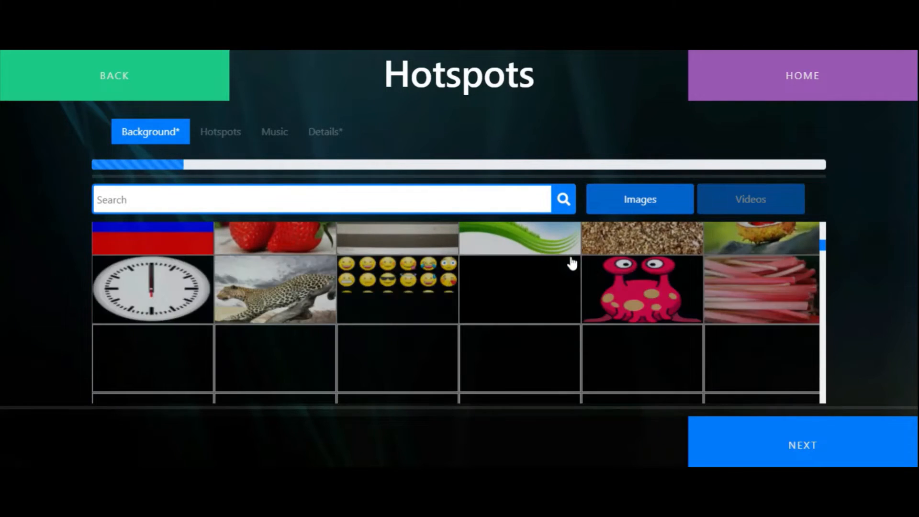
scroll(572, 262, "down", 3)
scroll(572, 263, "down", 1)
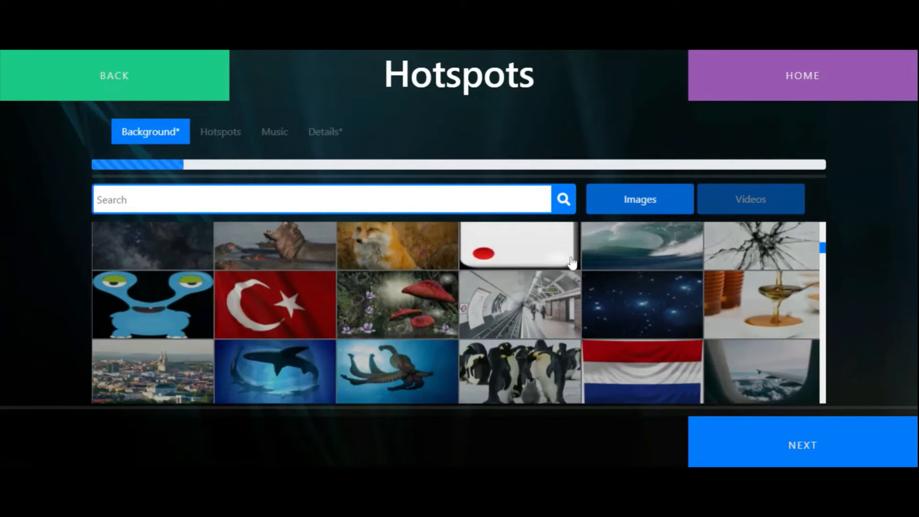
scroll(572, 263, "down", 1)
scroll(572, 262, "down", 2)
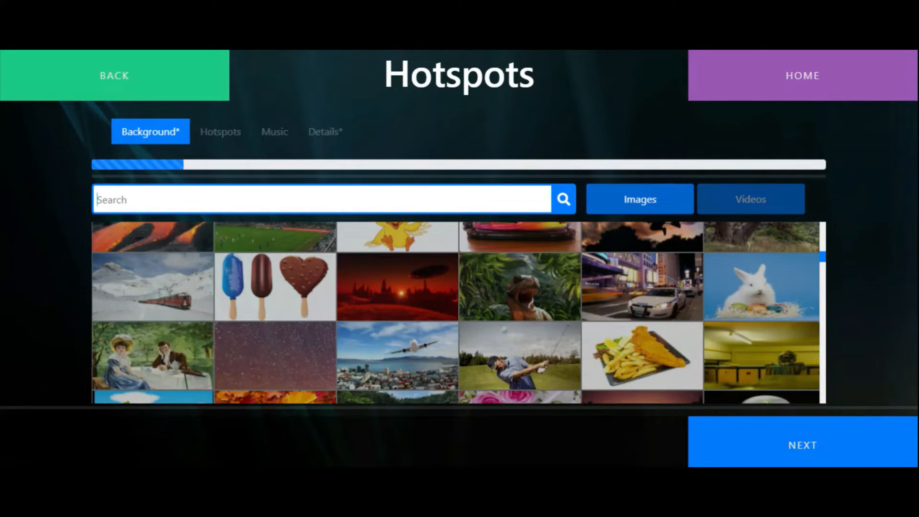
Search the background images for "spider" and continue with the spider picture as the background
type("pider")
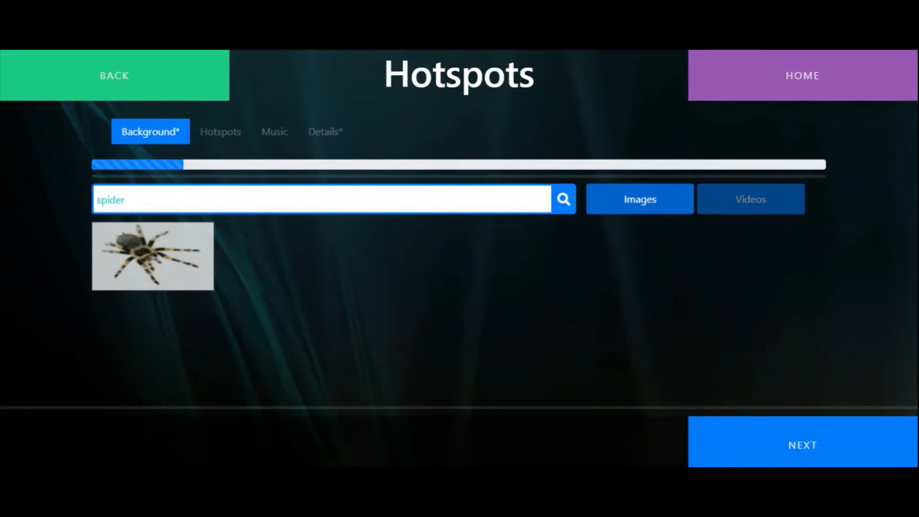
left_click(790, 441)
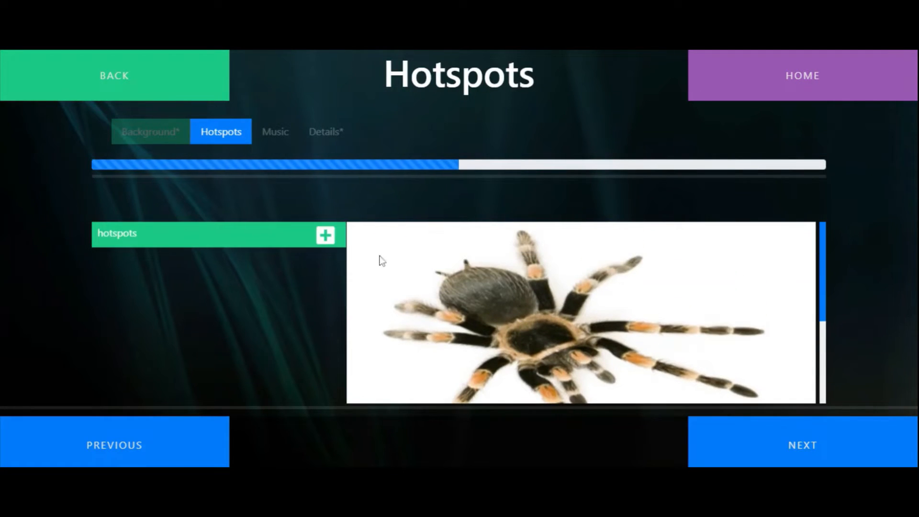
Add a rectangle hotspot, move it to the white area above the spider's long legs and shrink it slightly
left_click(325, 235)
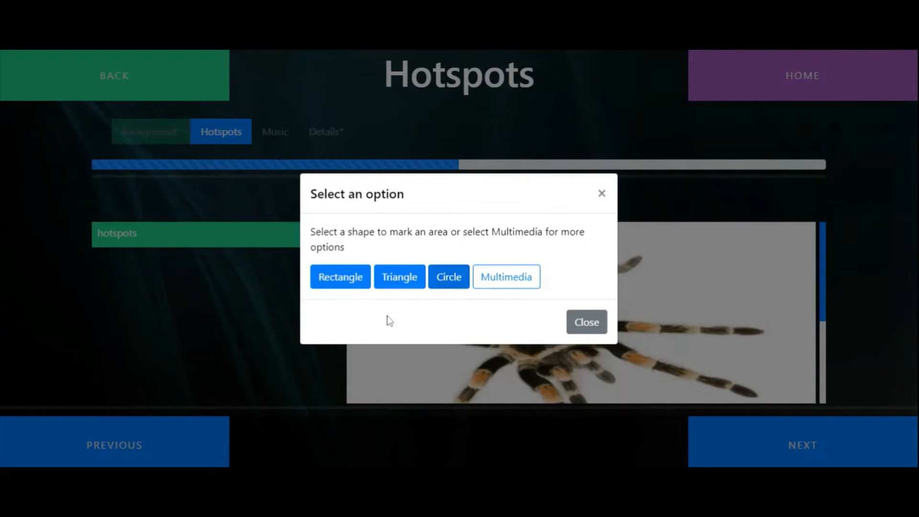
left_click(351, 279)
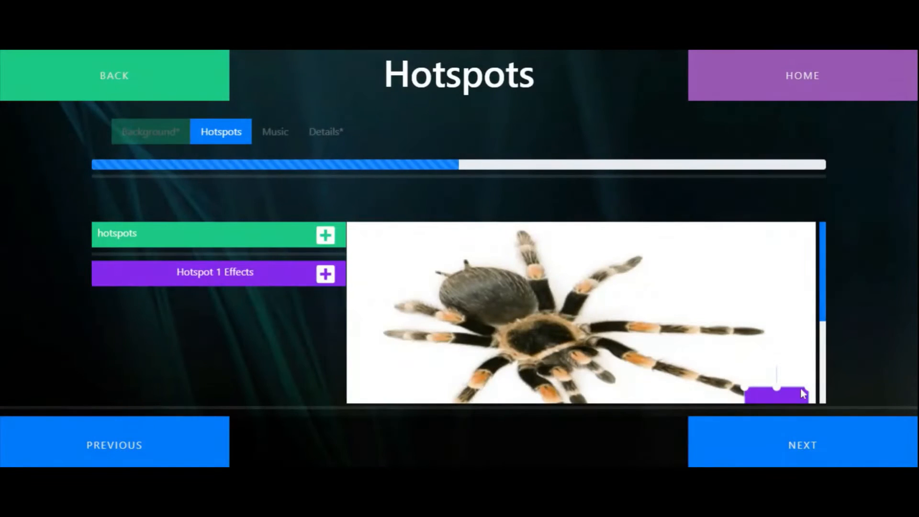
left_click_drag(779, 390, 728, 272)
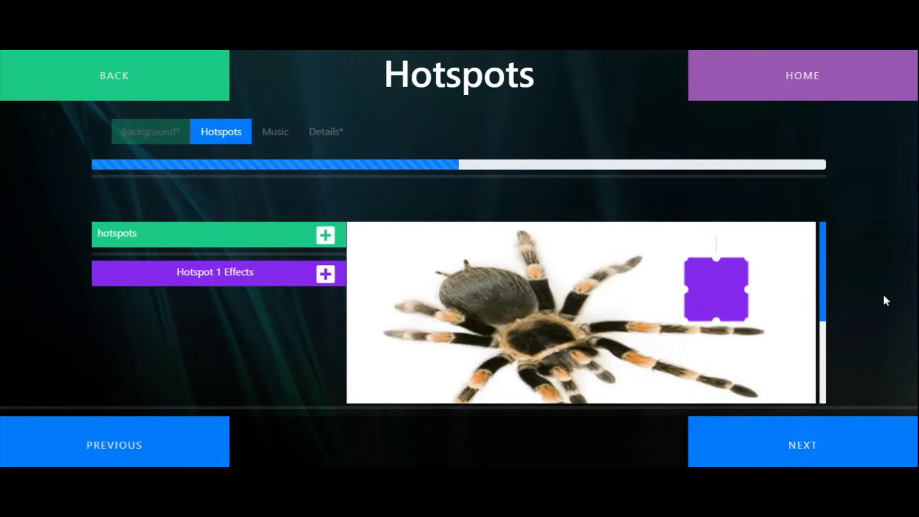
left_click_drag(751, 324, 678, 277)
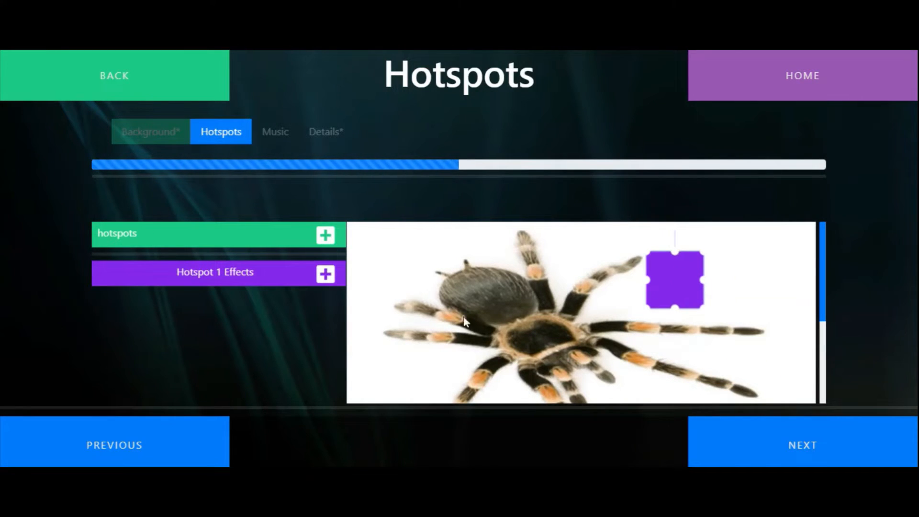
Create a text effect for Hotspot 1 reading "The average life span is up to 30 years"
left_click(325, 274)
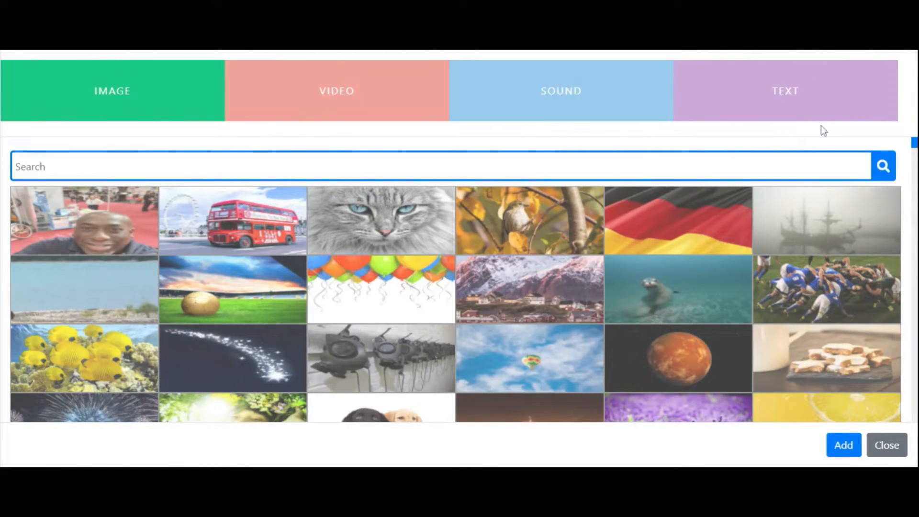
left_click(813, 95)
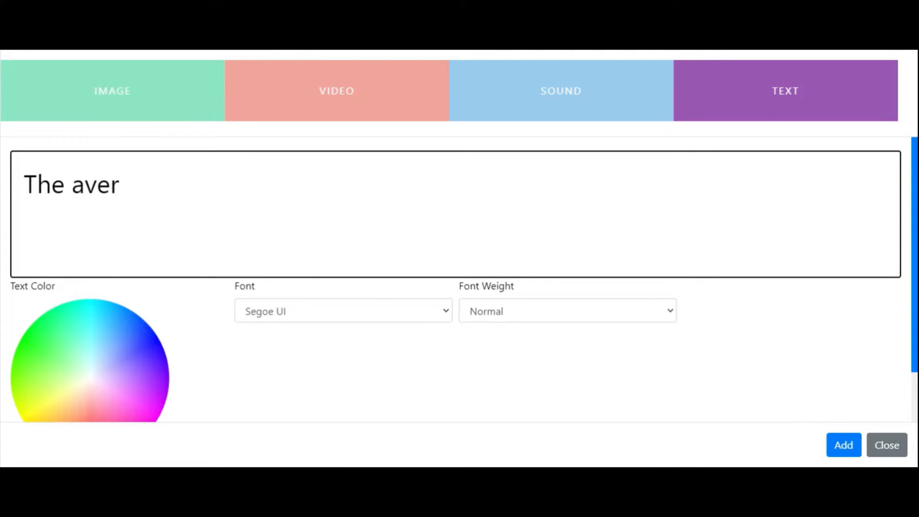
type("The average")
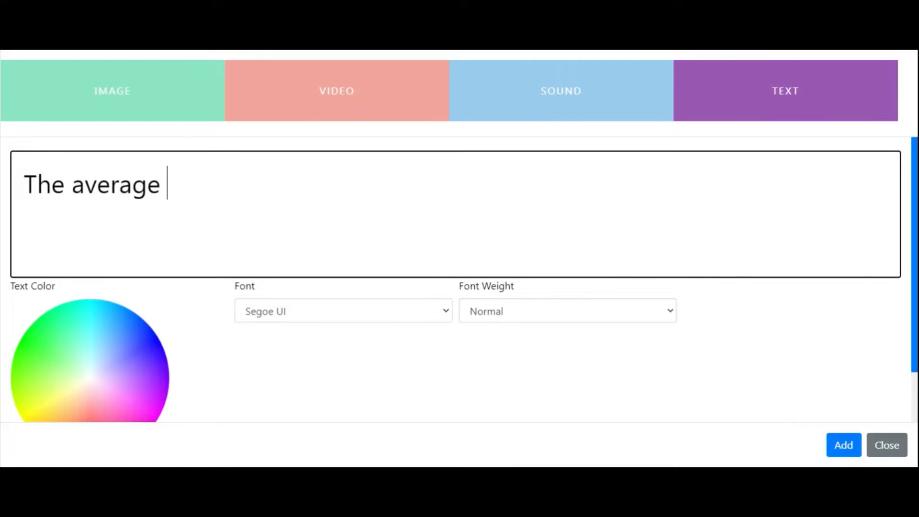
type(" life span is up")
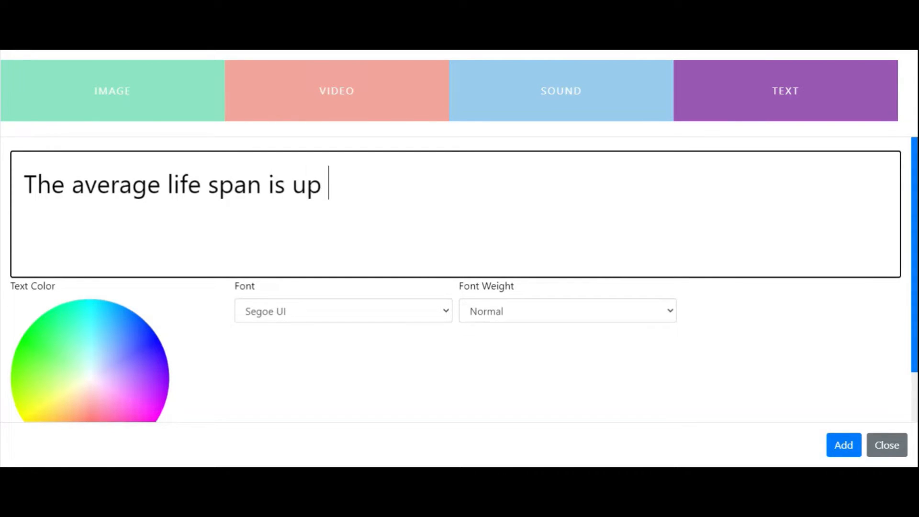
type(" to 30 years")
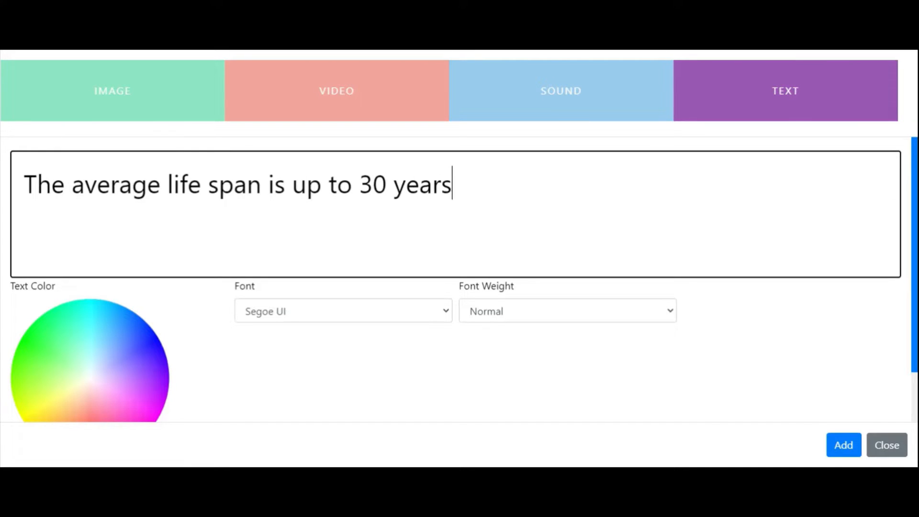
Colour the text blue-violet, keep the Segoe UI font at Normal weight, and add it to the hotspot
left_click(59, 323)
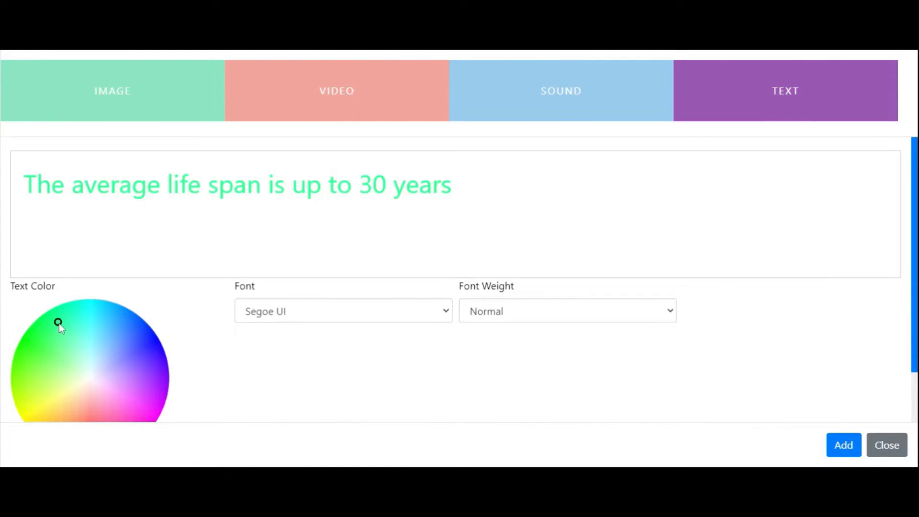
left_click(90, 344)
left_click(104, 396)
left_click(150, 350)
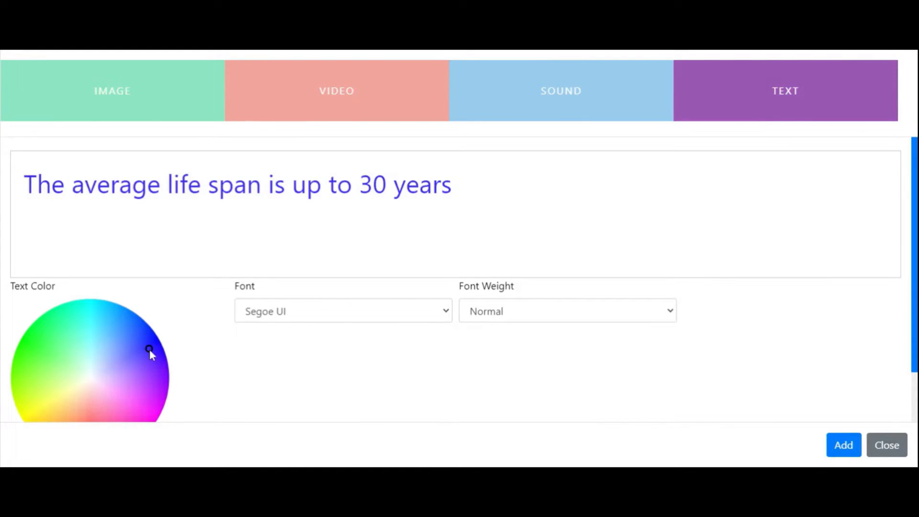
left_click(413, 316)
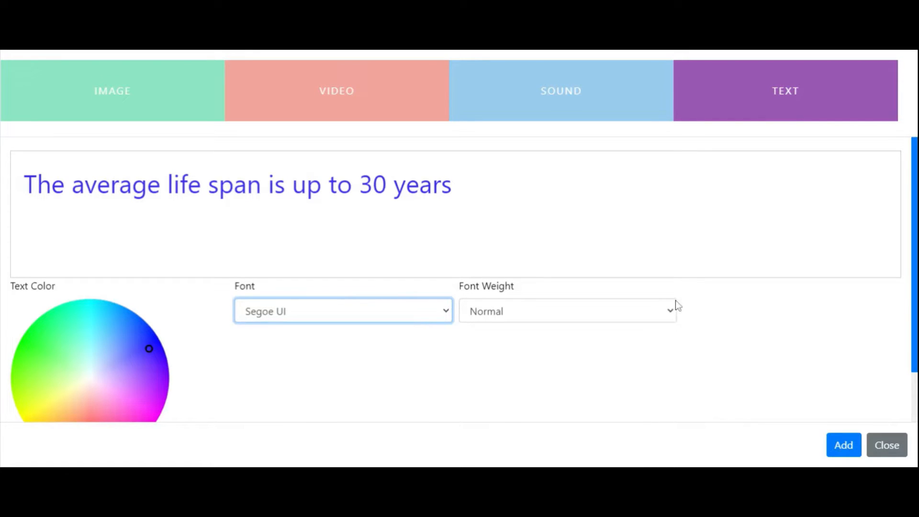
left_click(664, 318)
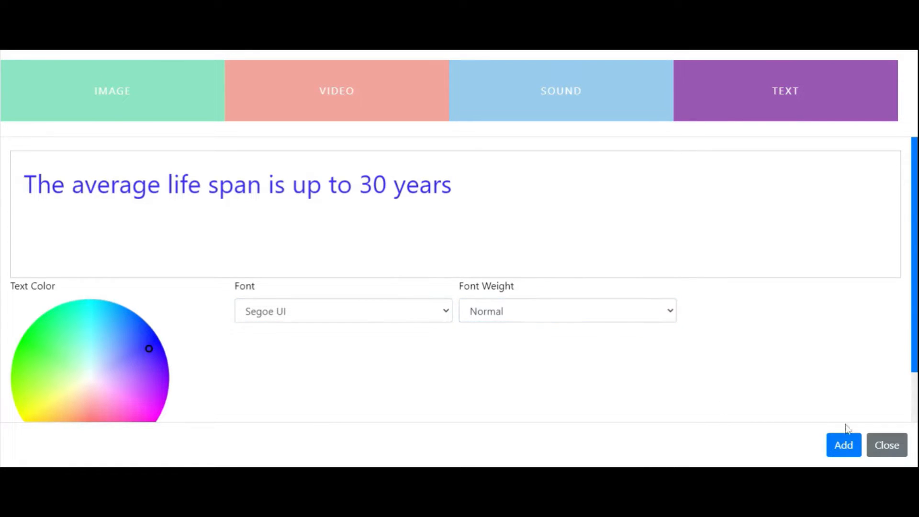
left_click(845, 453)
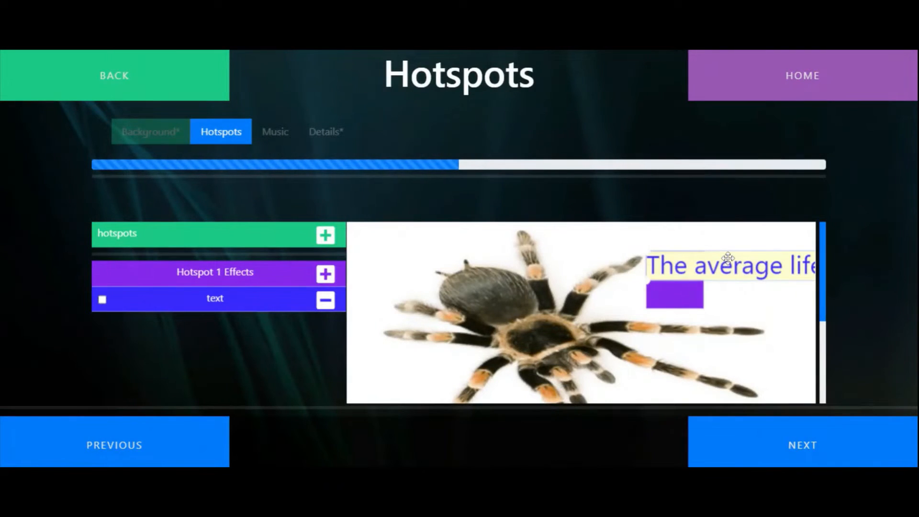
Place the text along the picture's upper edge, scale it down, and move the rectangle hotspot above the long legs' tips
left_click_drag(727, 261, 444, 240)
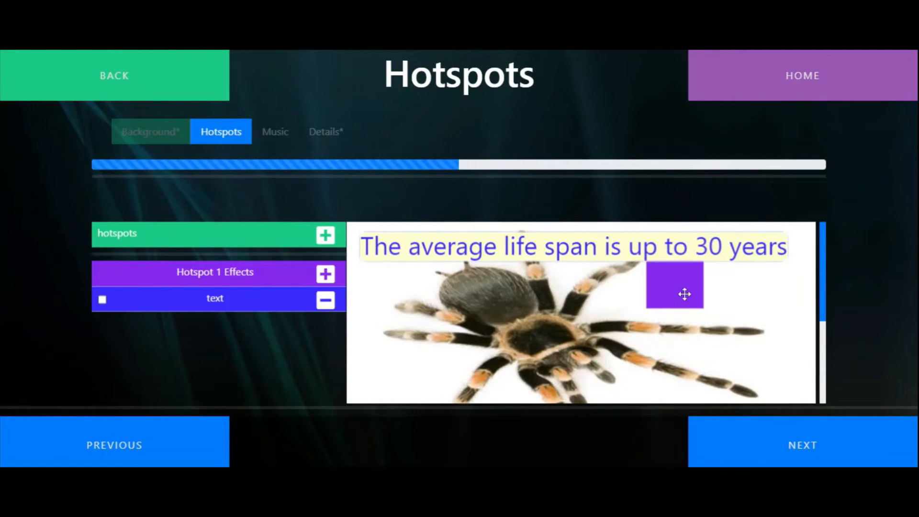
left_click_drag(683, 292, 738, 312)
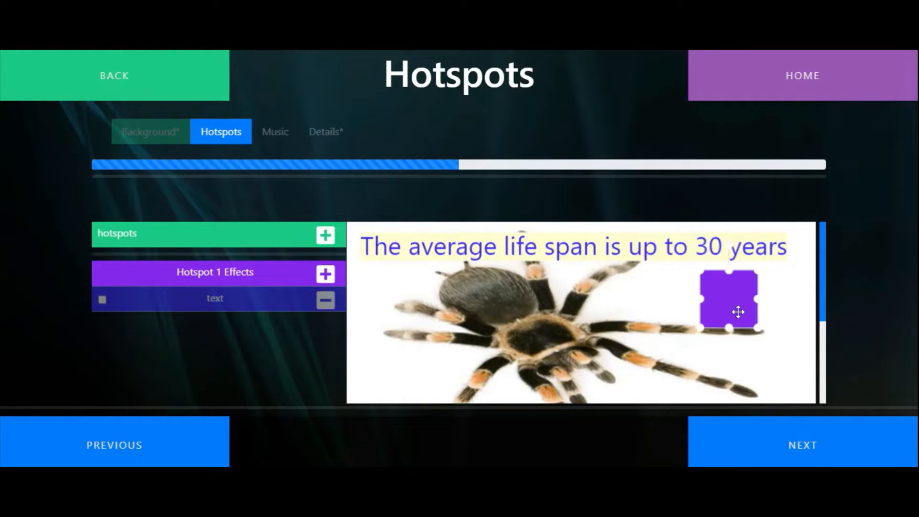
left_click(743, 251)
left_click_drag(790, 260, 677, 256)
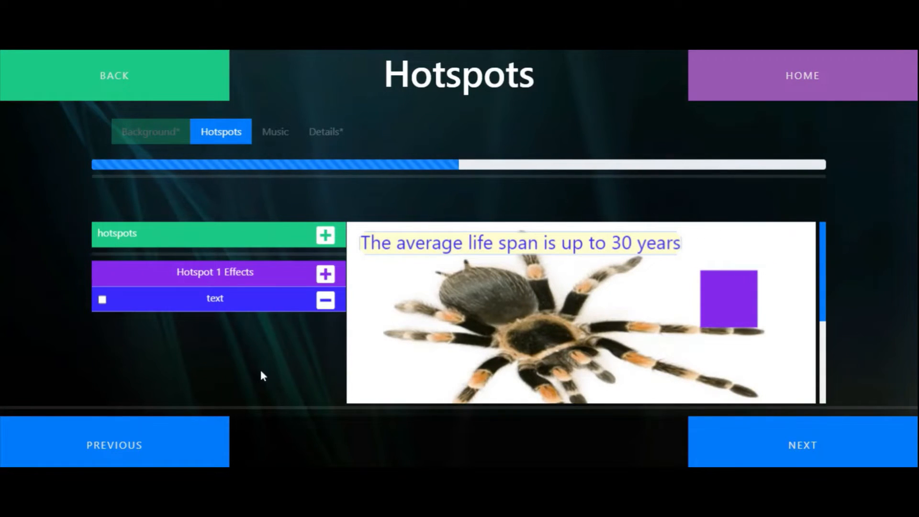
left_click(325, 275)
Skip the music choice and capture the activity's thumbnail from the spider preview
left_click(798, 451)
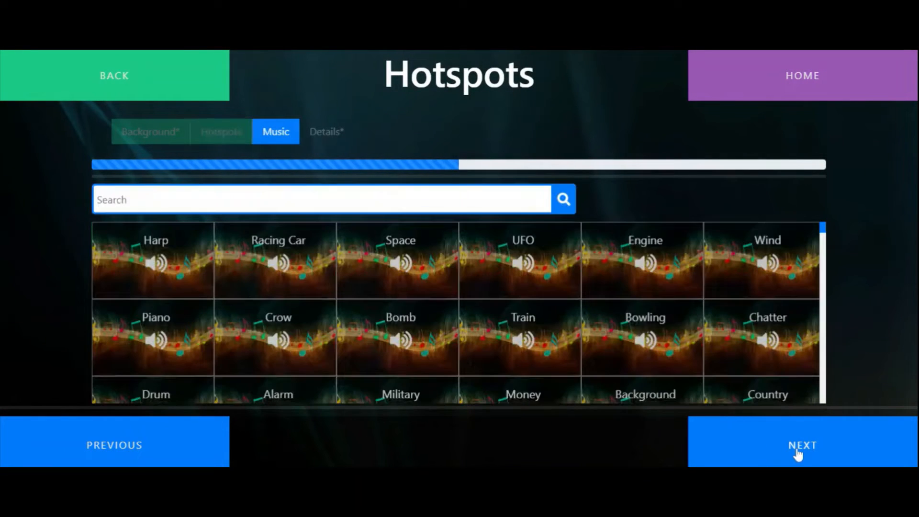
left_click(837, 446)
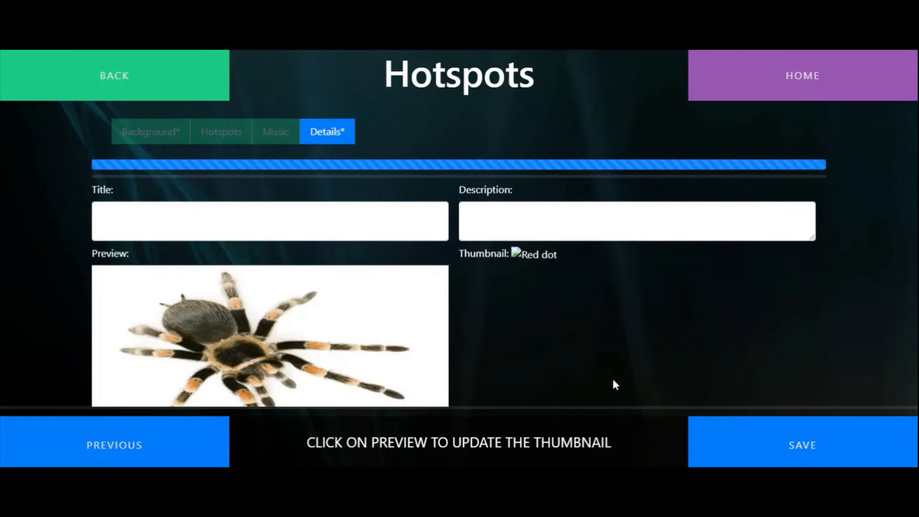
left_click(378, 325)
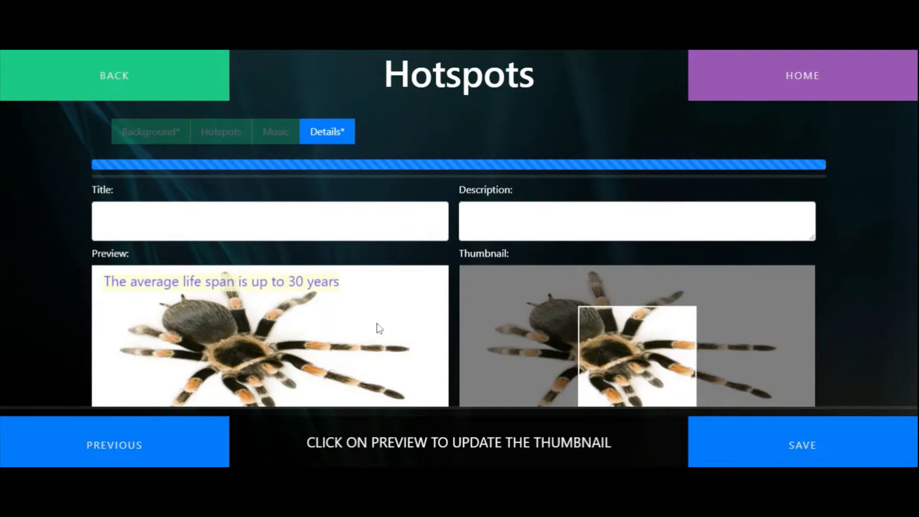
Title the spider activity "Tarantula", describe it as "Touch the picture to trigger a fact", and save it
left_click(287, 221)
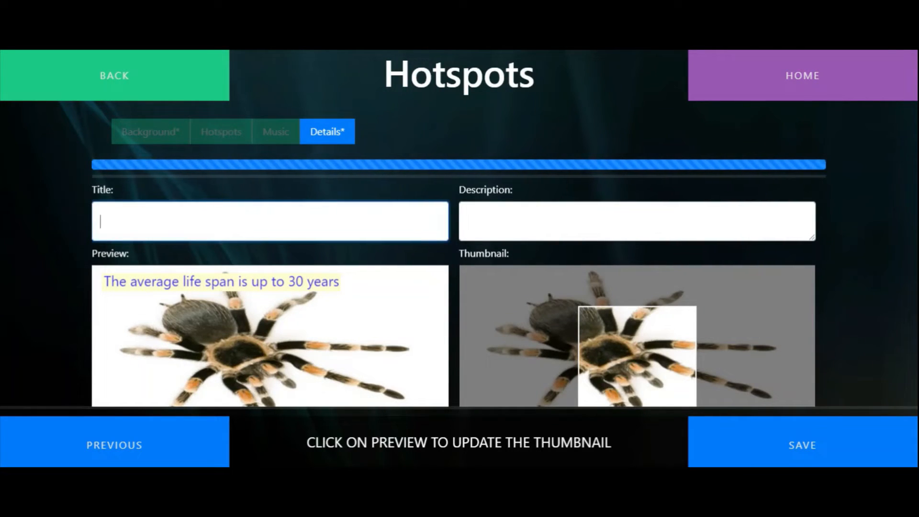
type("Tarantula")
key("Tab")
type("Touch")
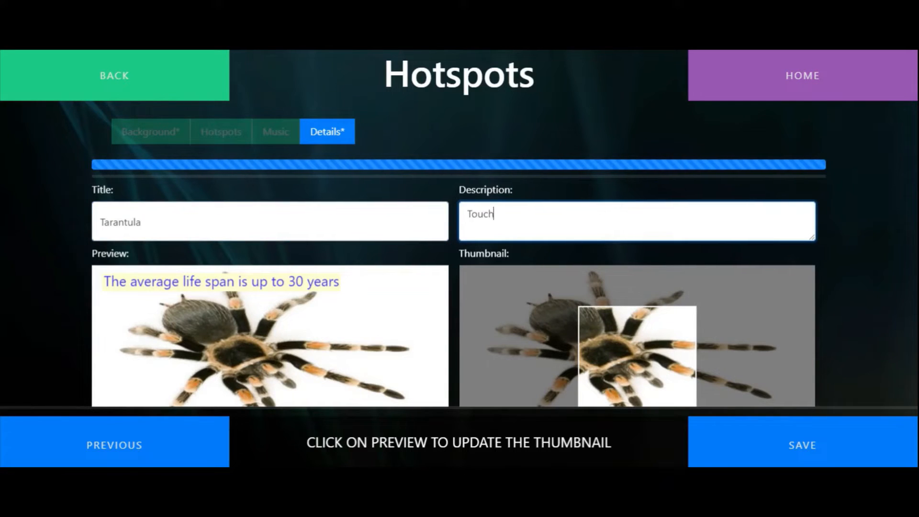
type(" the picture to trigger a fact")
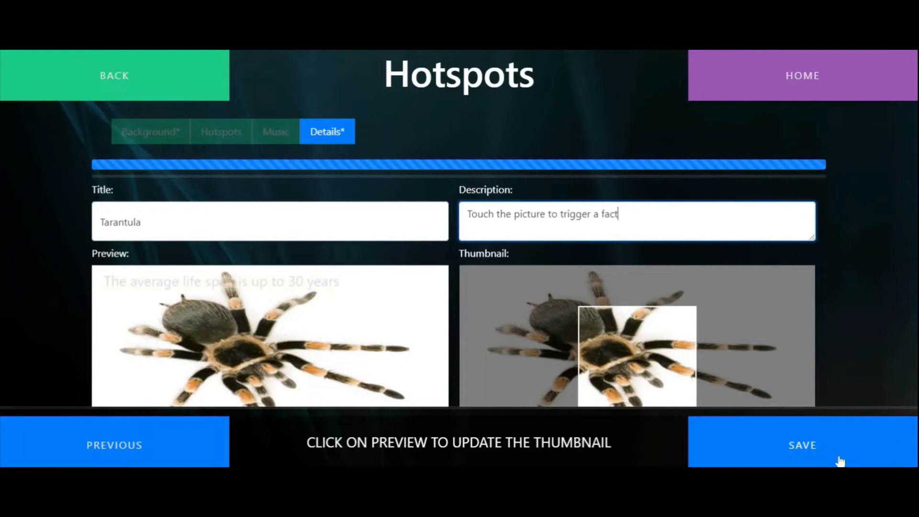
left_click(816, 446)
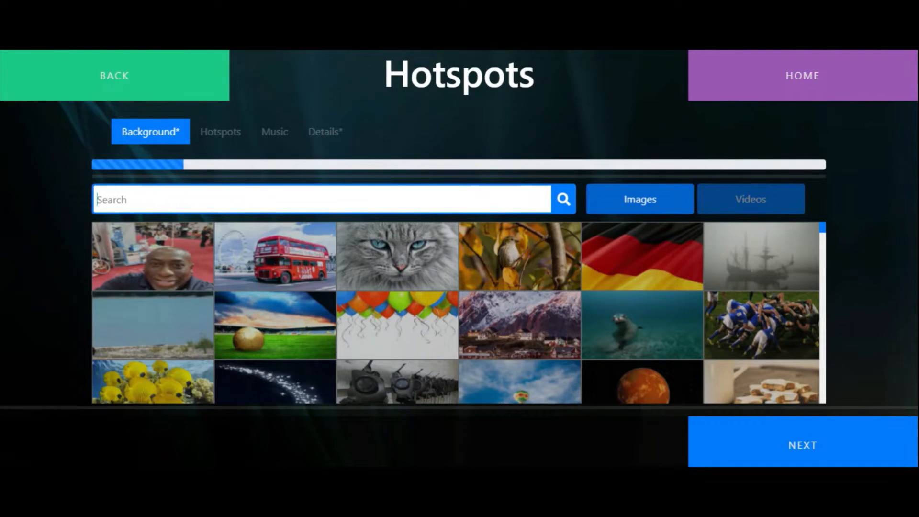
Find images matching "undergro" and use the Underground sign picture as the new Hotspots activity's background
type("under")
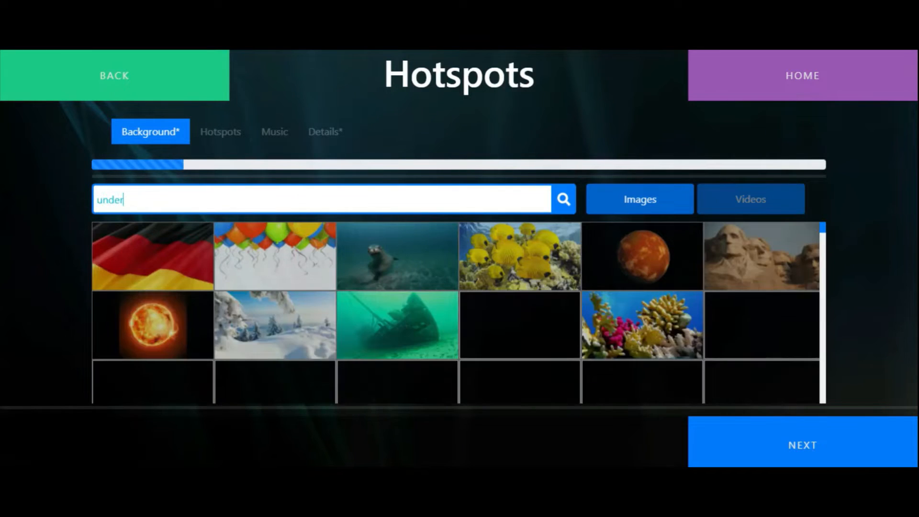
type("gro")
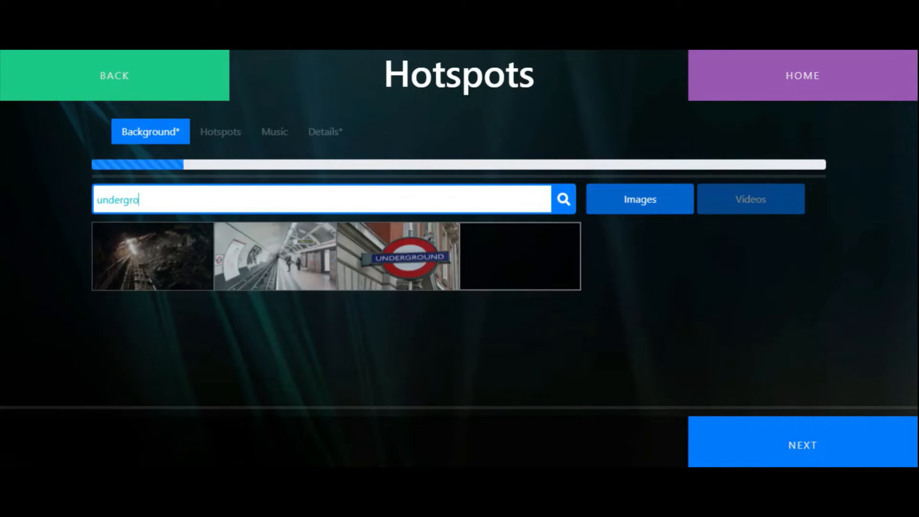
left_click(438, 271)
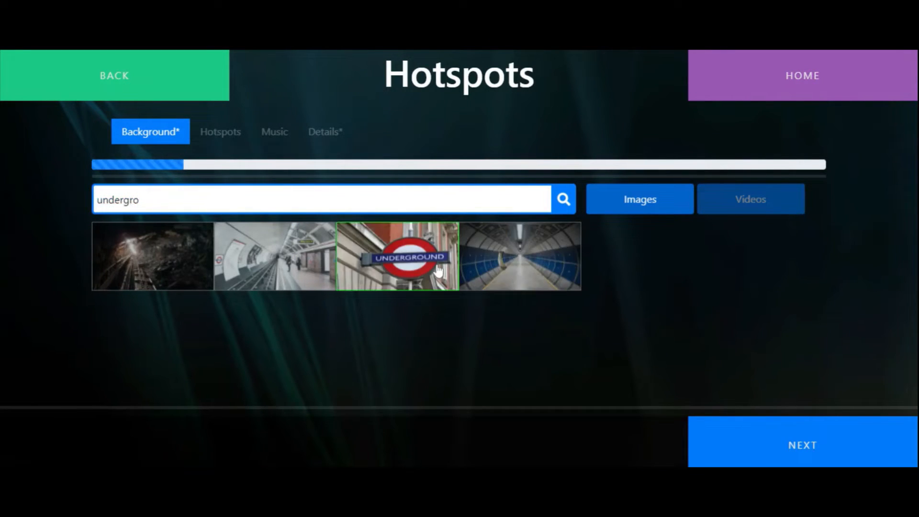
left_click(816, 459)
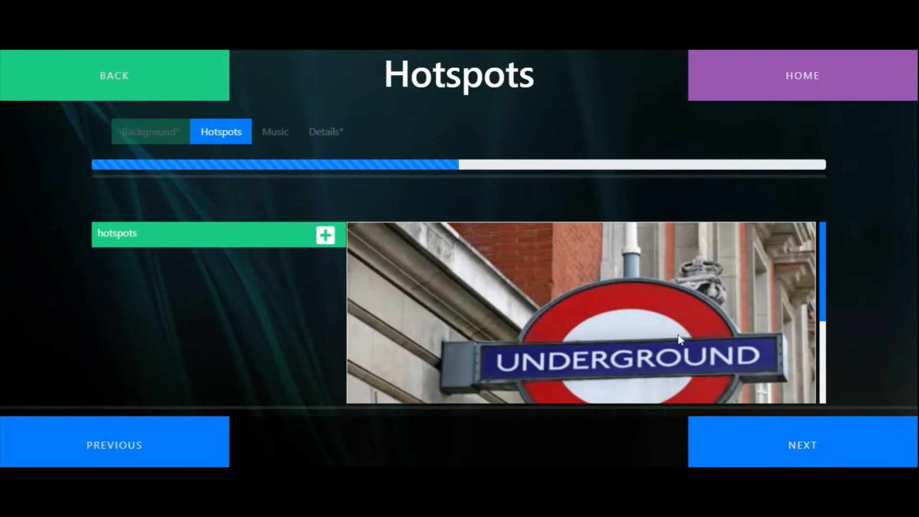
Add a circle hotspot to the Underground sign picture
left_click(325, 235)
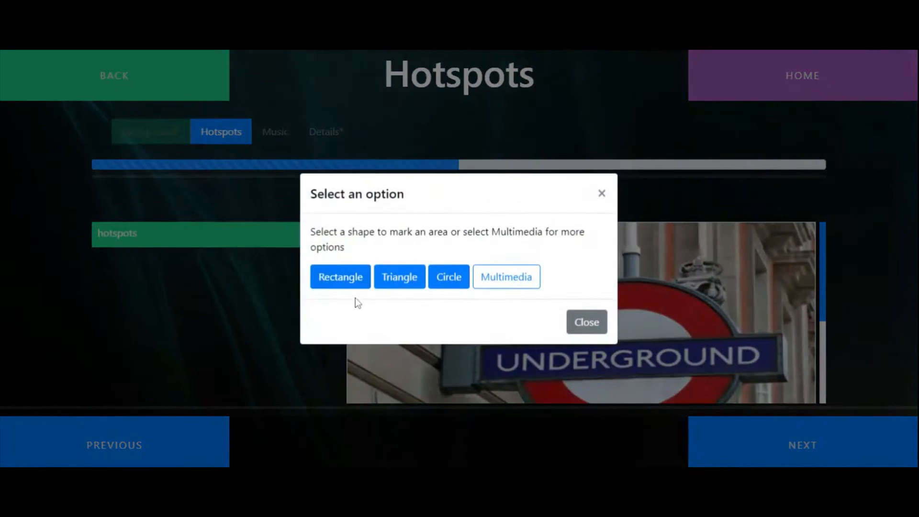
left_click(394, 286)
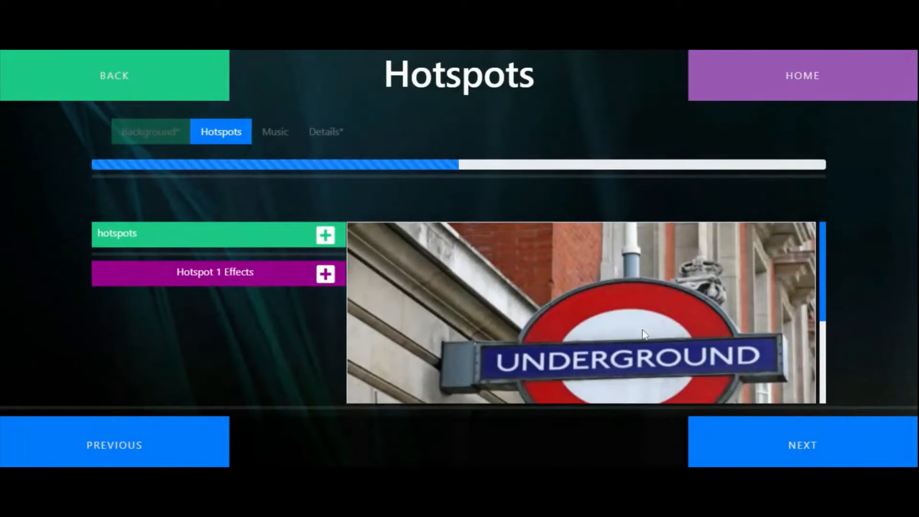
left_click(324, 264)
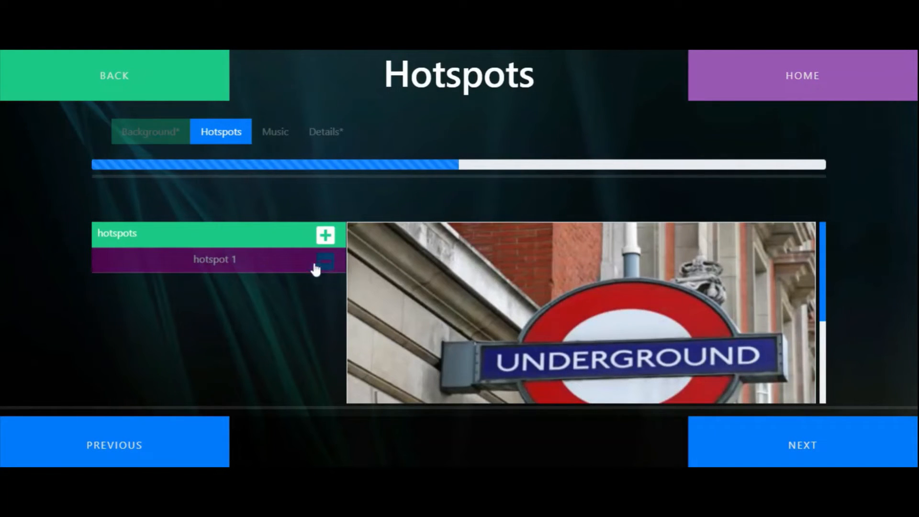
Search the videos for "subw" and add the subway tunnel video as an effect of Hotspot 1
left_click(335, 276)
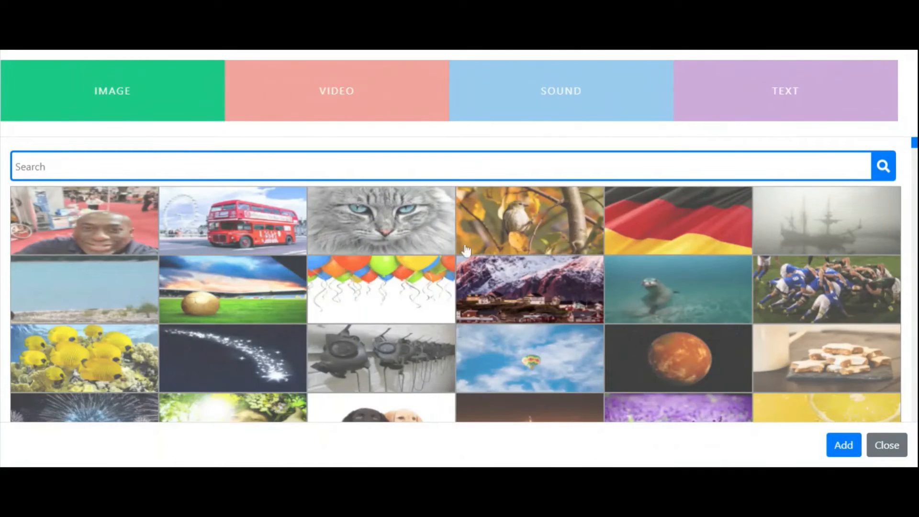
left_click(353, 105)
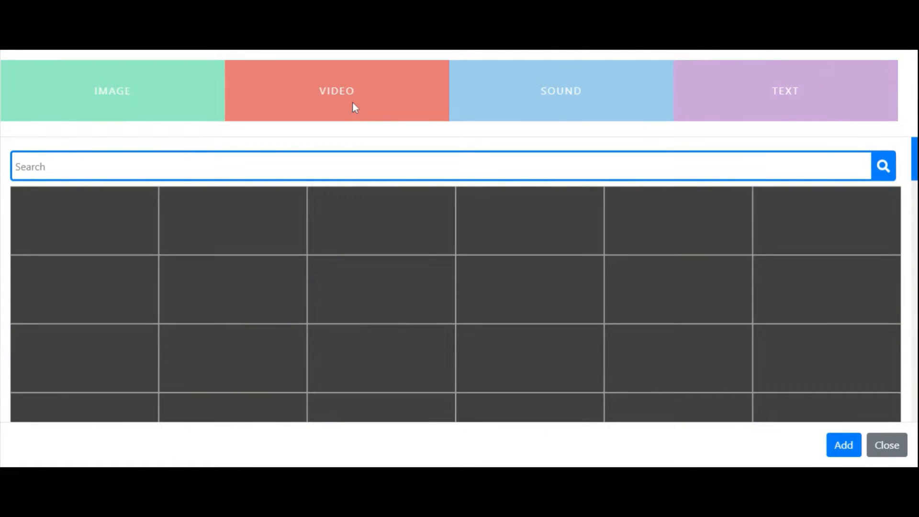
left_click(308, 158)
type("s")
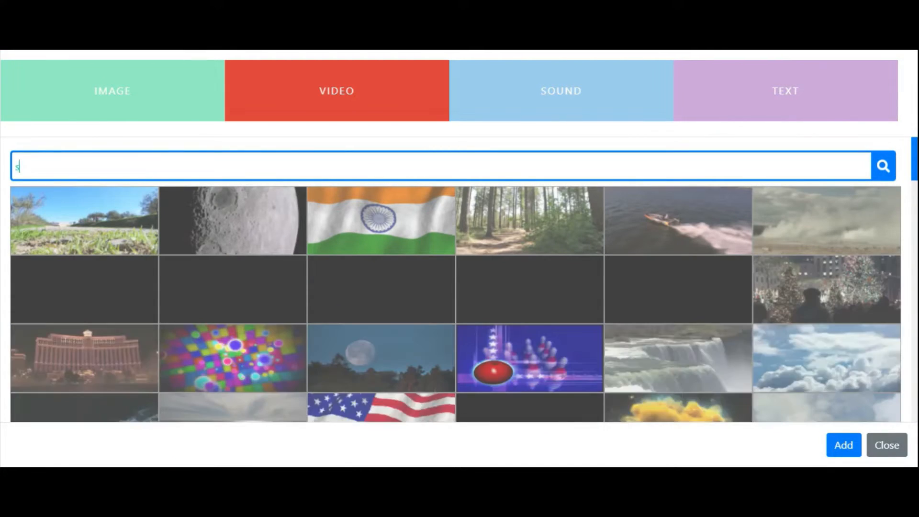
type("ubw")
left_click(115, 244)
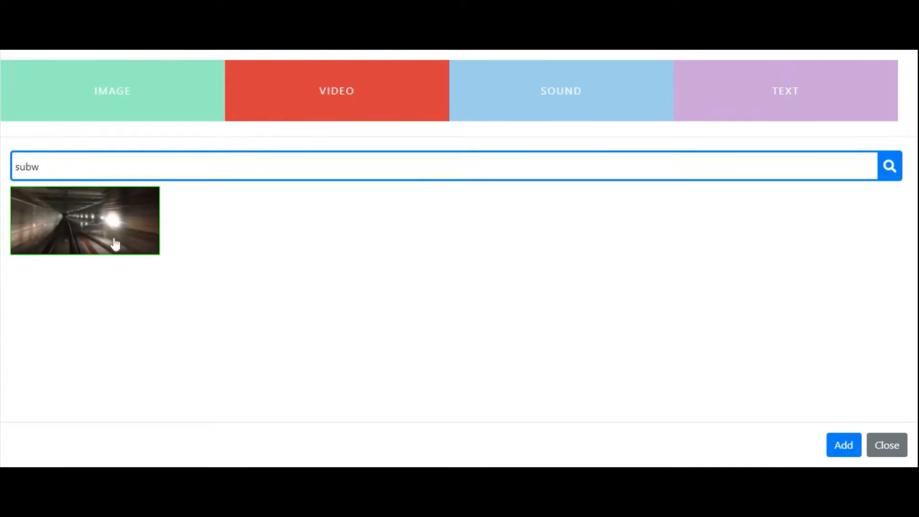
left_click(844, 445)
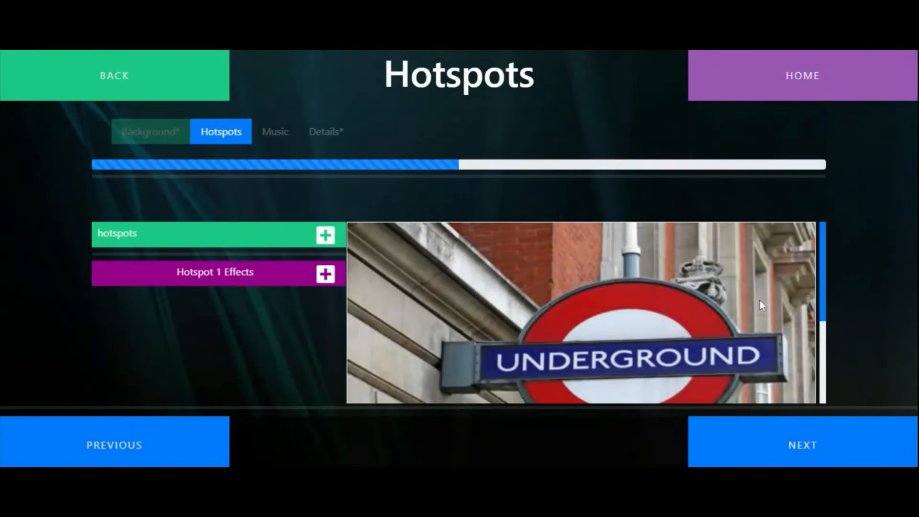
Enlarge the circle hotspot and centre it over the red roundel of the Underground sign
scroll(741, 306, "down", 3)
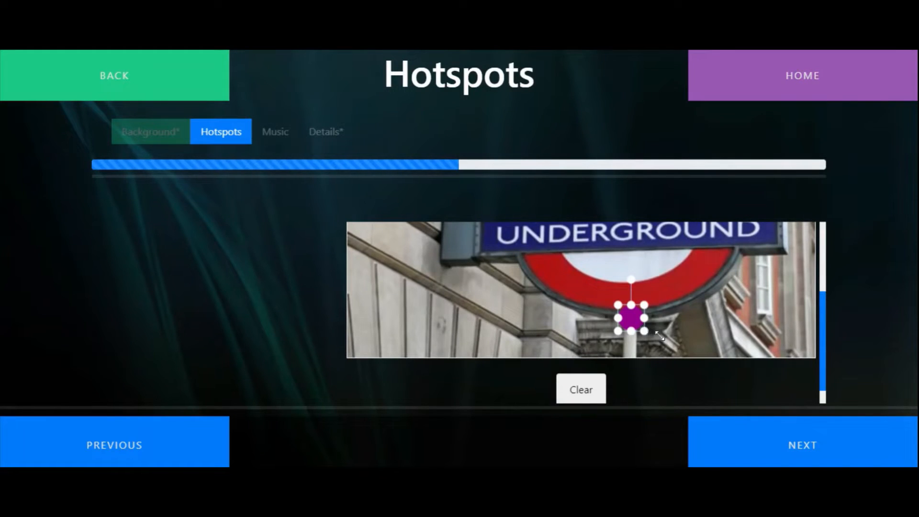
left_click_drag(644, 331, 768, 360)
left_click_drag(676, 342, 624, 246)
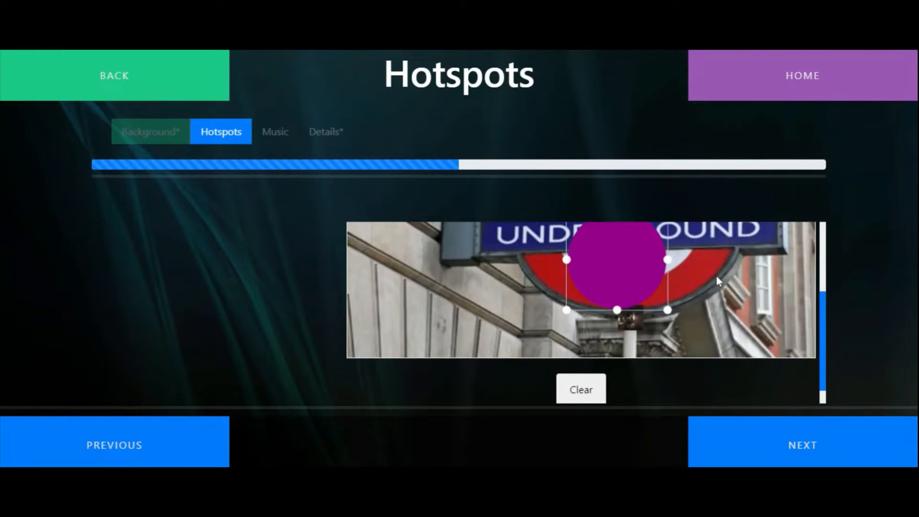
scroll(716, 277, "up", 3)
left_click_drag(668, 336, 736, 268)
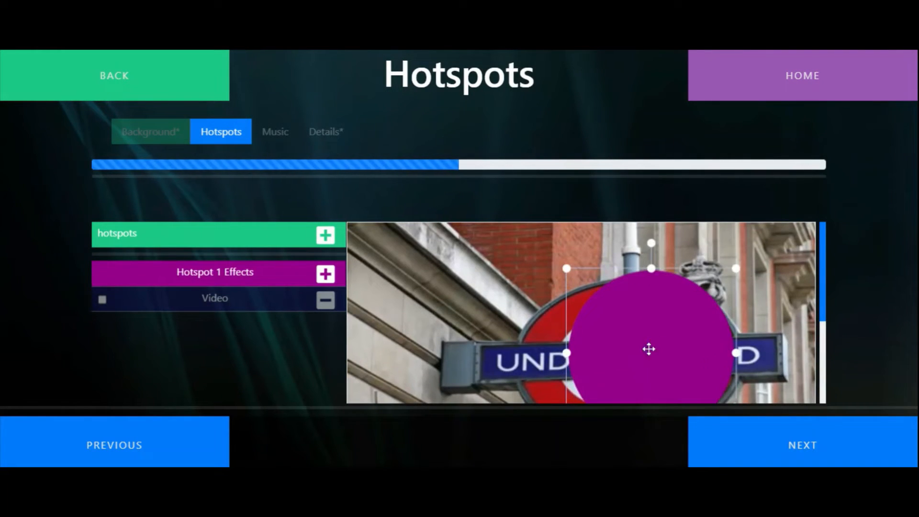
left_click_drag(649, 349, 629, 353)
Move the tunnel video up from the sign's post and enlarge it to cover the sign's right half
scroll(649, 335, "down", 3)
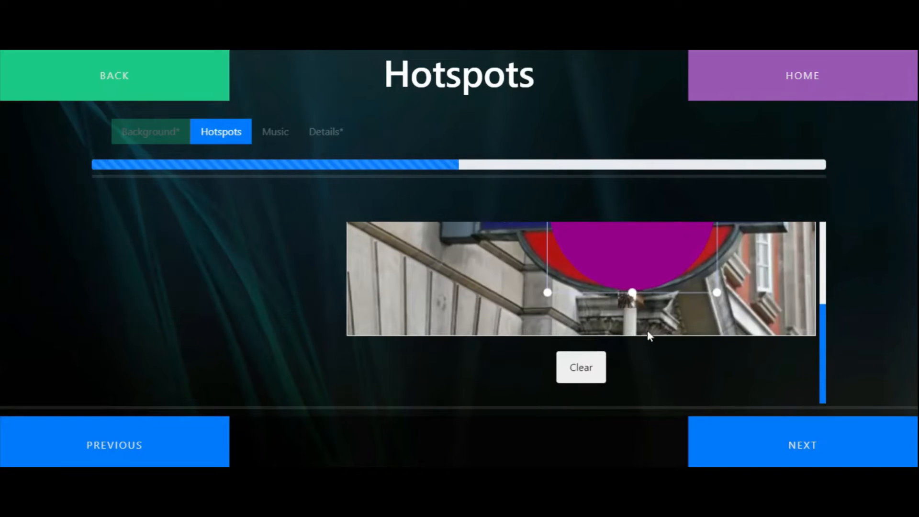
left_click_drag(631, 302, 618, 241)
scroll(631, 340, "up", 3)
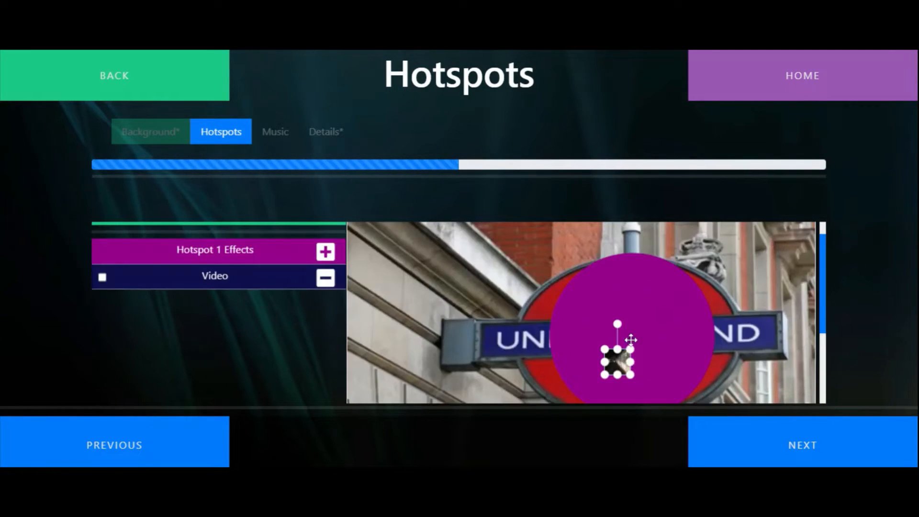
left_click_drag(631, 348, 769, 211)
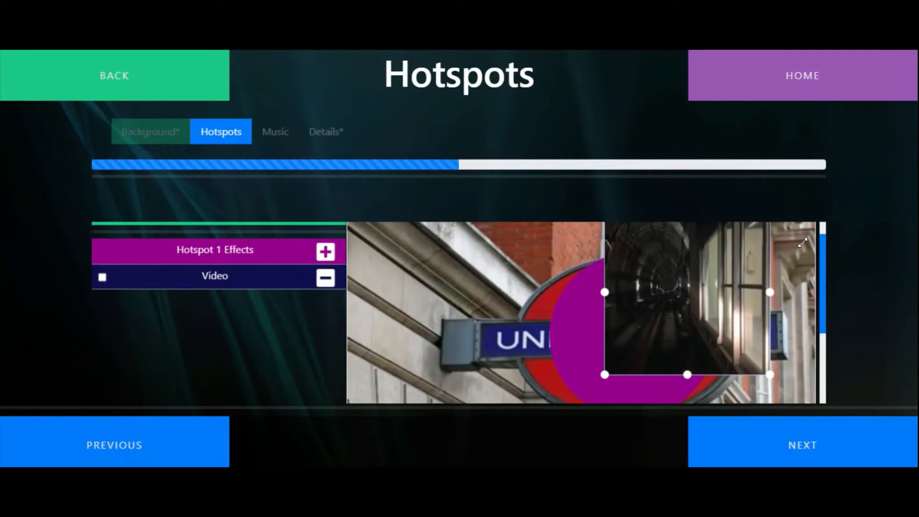
left_click_drag(615, 374, 579, 390)
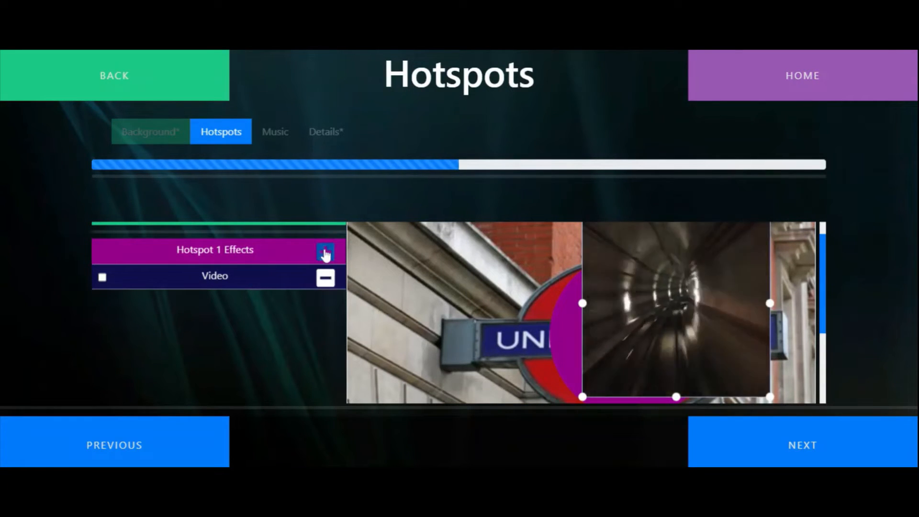
Add a text effect to Hotspot 1 reading "The underground was opened in 1863"
left_click(325, 254)
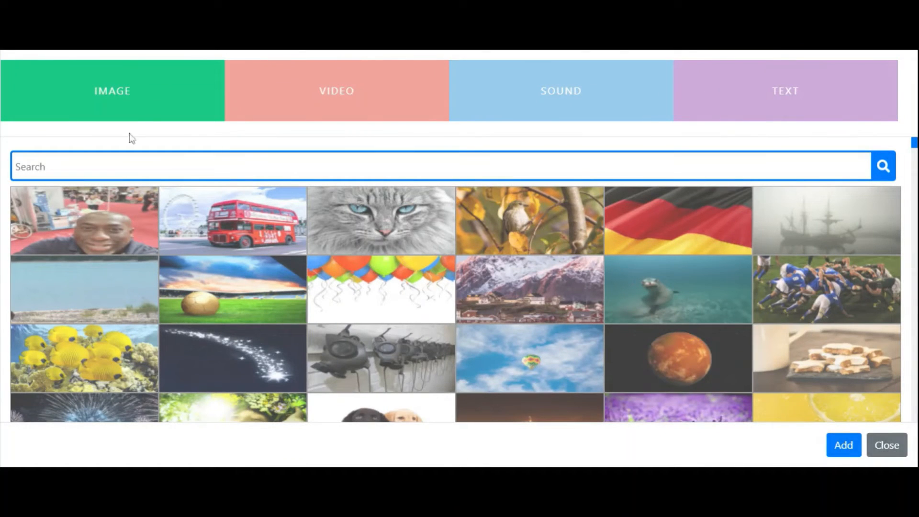
left_click(709, 98)
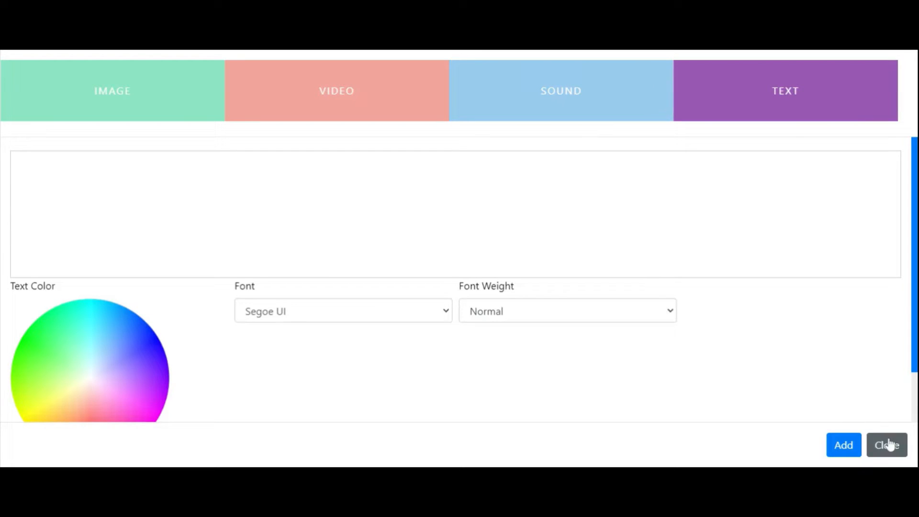
left_click(455, 213)
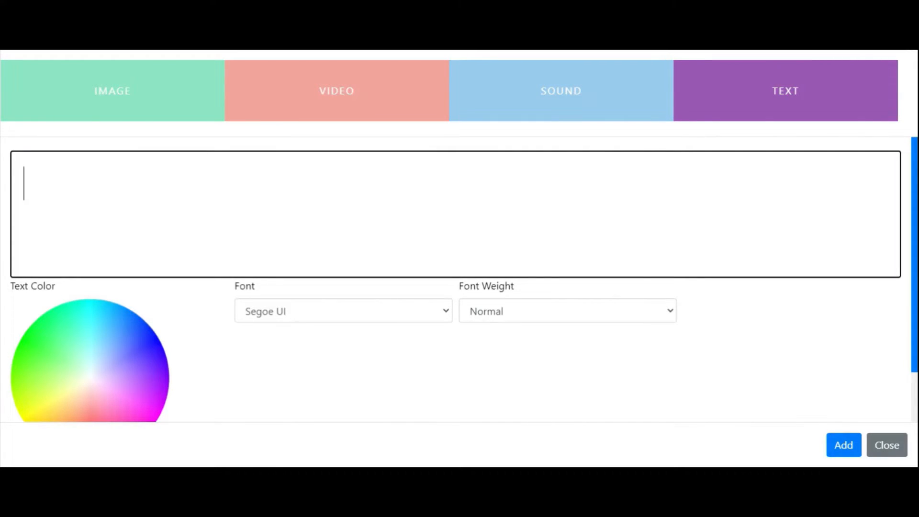
type("The undergro")
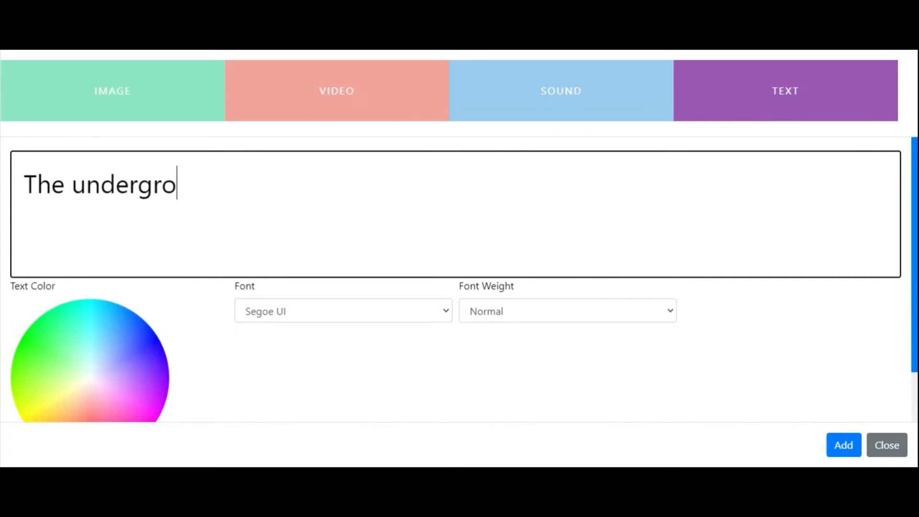
type("und was opened in")
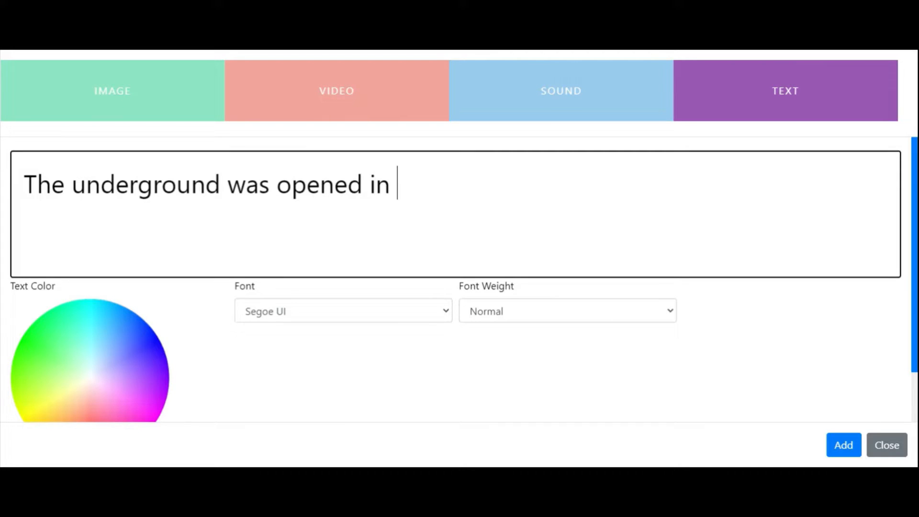
type(" 1863")
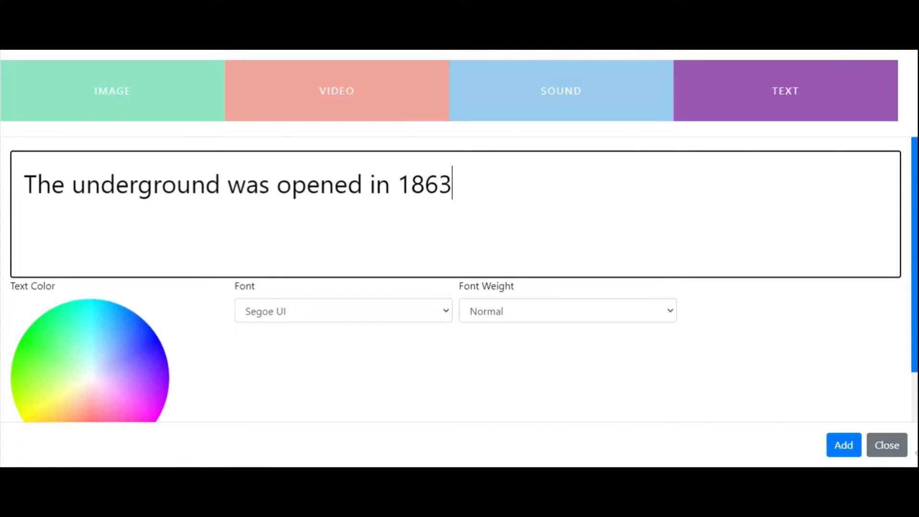
left_click(845, 447)
Scale down the text effect and place it near the picture's lower edge, below the tunnel video
left_click_drag(741, 263, 560, 235)
left_click_drag(794, 252, 585, 262)
left_click_drag(519, 235, 508, 353)
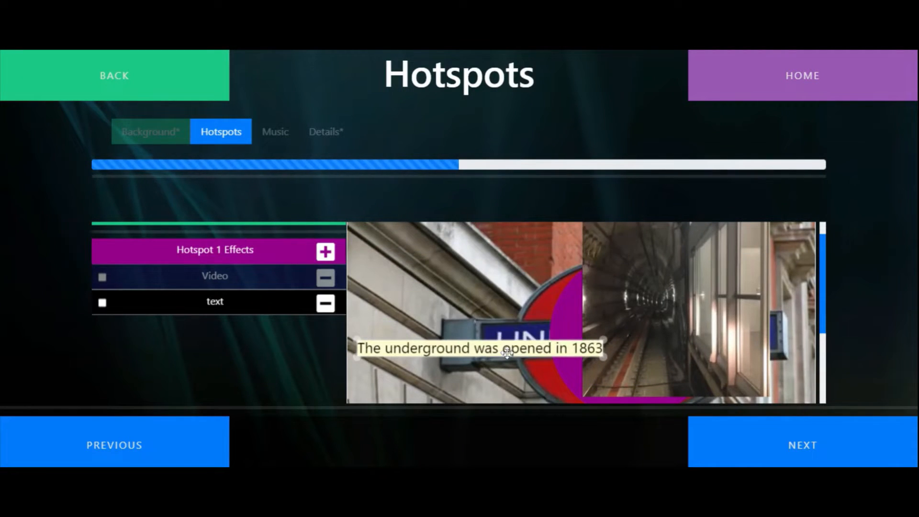
scroll(667, 298, "down", 3)
left_click_drag(572, 229, 619, 317)
Add a rectangle as the second hotspot and place it in the upper-left area of the picture
scroll(741, 306, "up", 3)
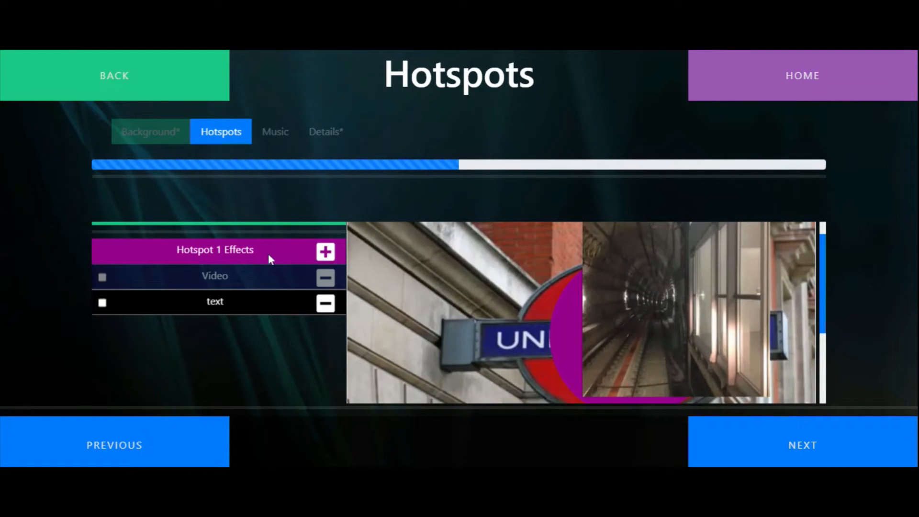
scroll(306, 248, "up", 1)
left_click(325, 235)
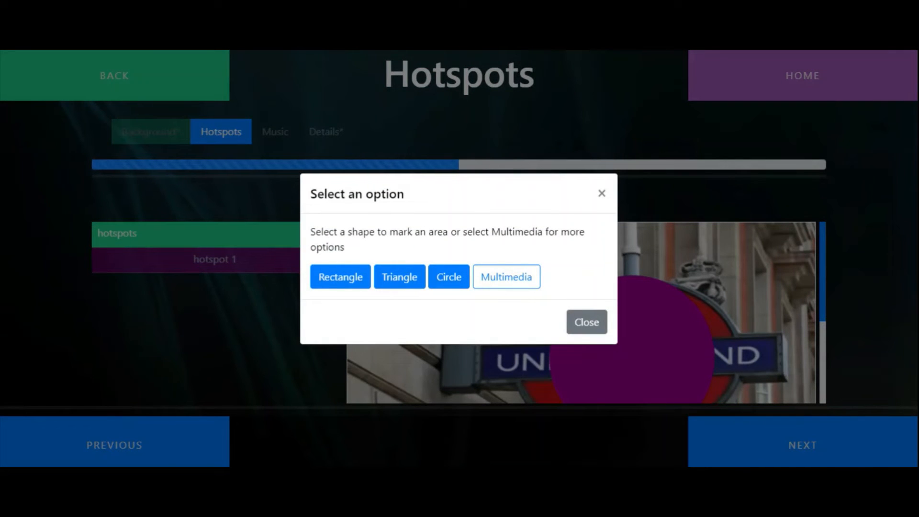
left_click(338, 280)
left_click_drag(511, 322, 407, 266)
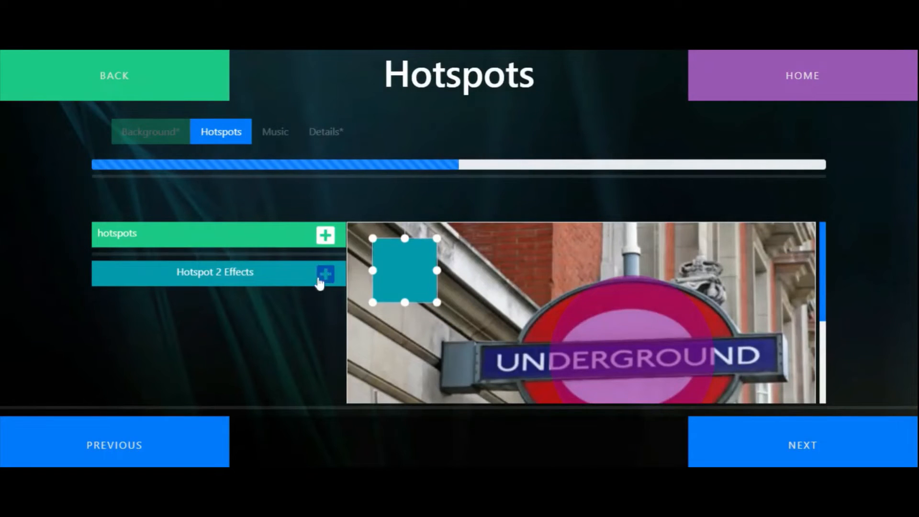
Add a text effect to Hotspot 2 reading "Average of 1.35 Billion passengers a year"
left_click(327, 274)
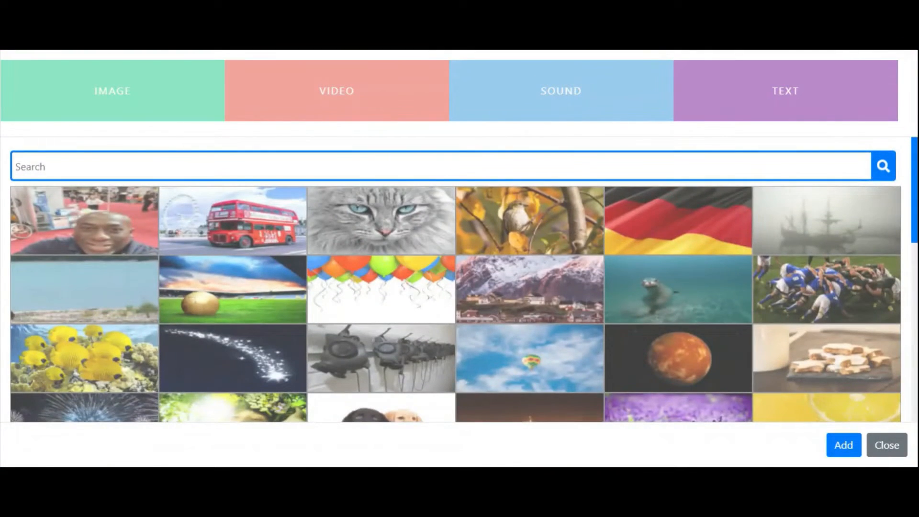
left_click(779, 98)
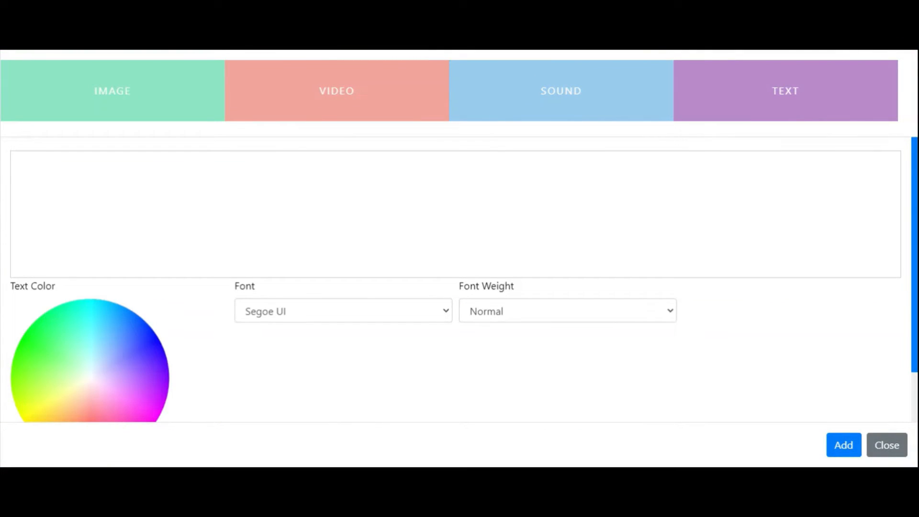
left_click(24, 184)
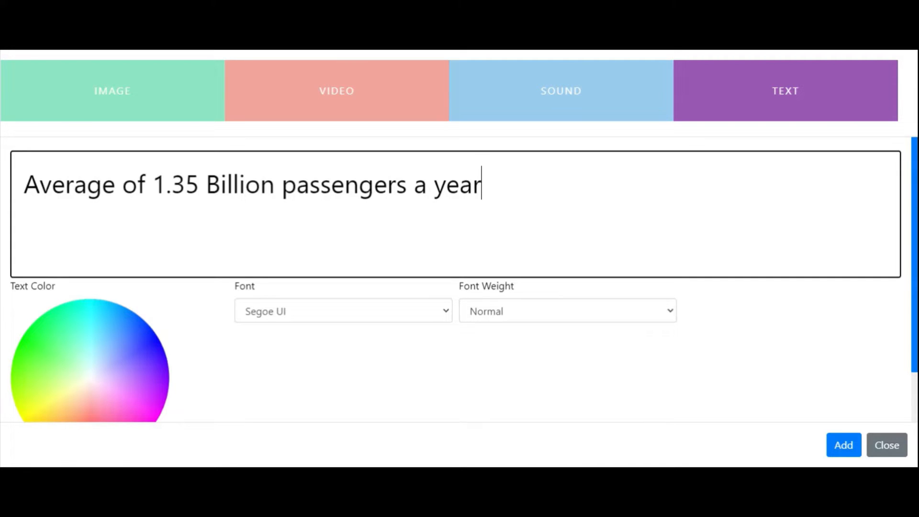
left_click(844, 444)
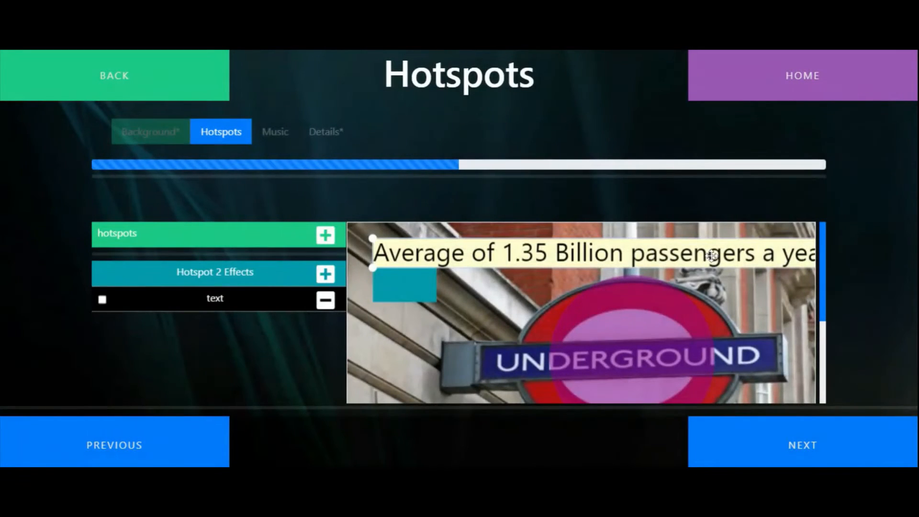
Scale down the passenger text effect and place it across the picture's upper area, starting over the rectangle hotspot
left_click_drag(711, 255, 695, 287)
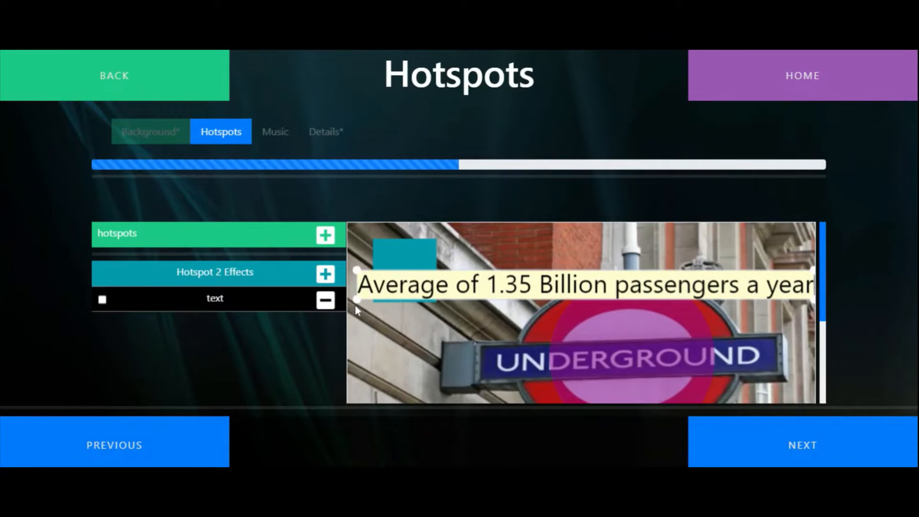
left_click_drag(356, 309, 488, 307)
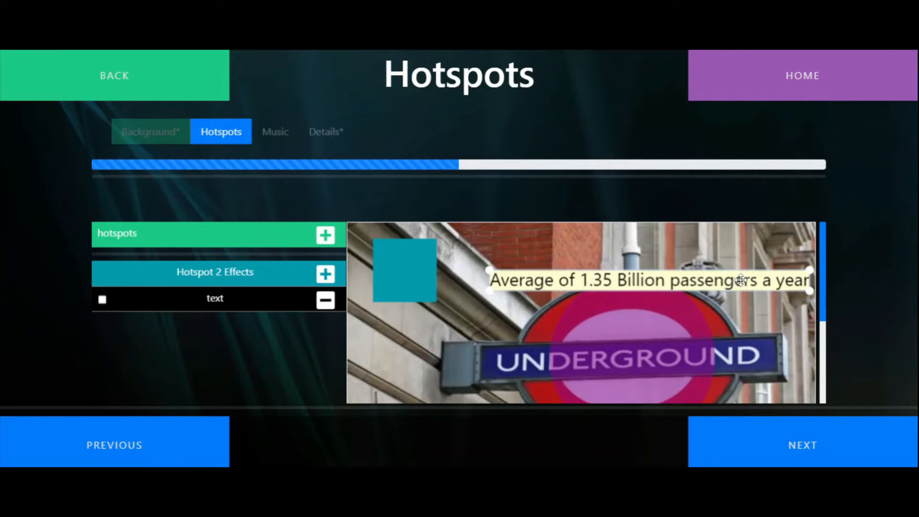
left_click_drag(740, 280, 630, 259)
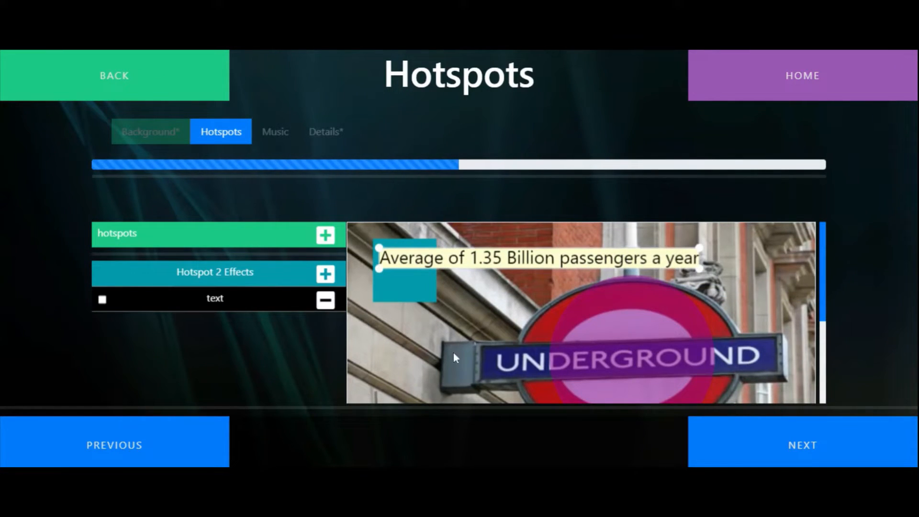
Continue past the music selection to the activity's details, try the hotspots in the preview and enter the title "Subway"
left_click(811, 451)
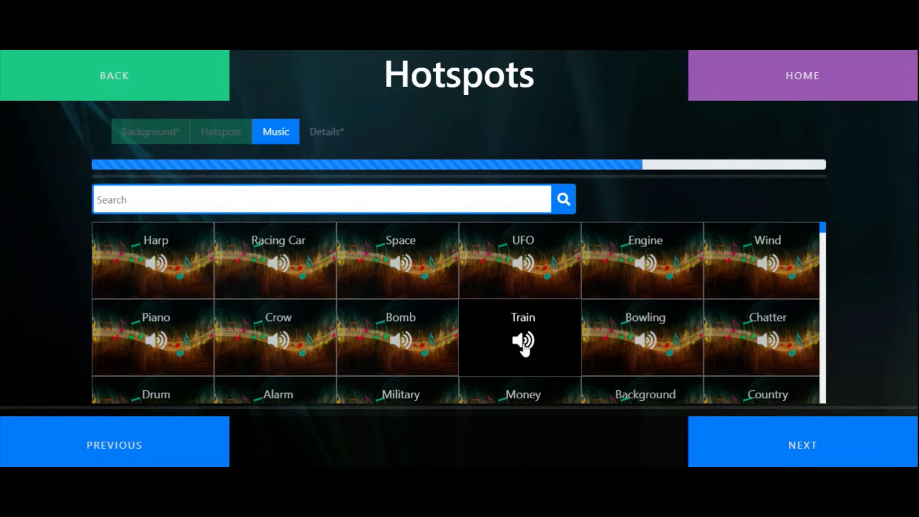
left_click(805, 449)
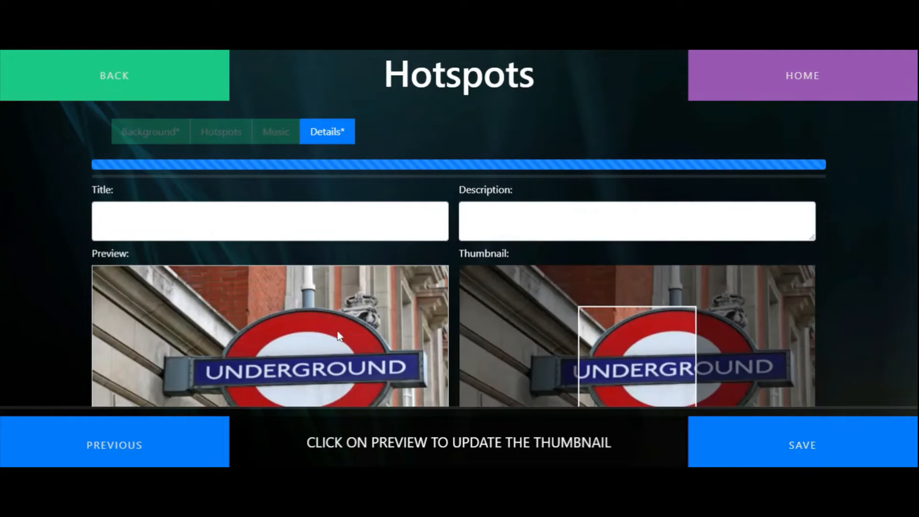
mouse_move(130, 293)
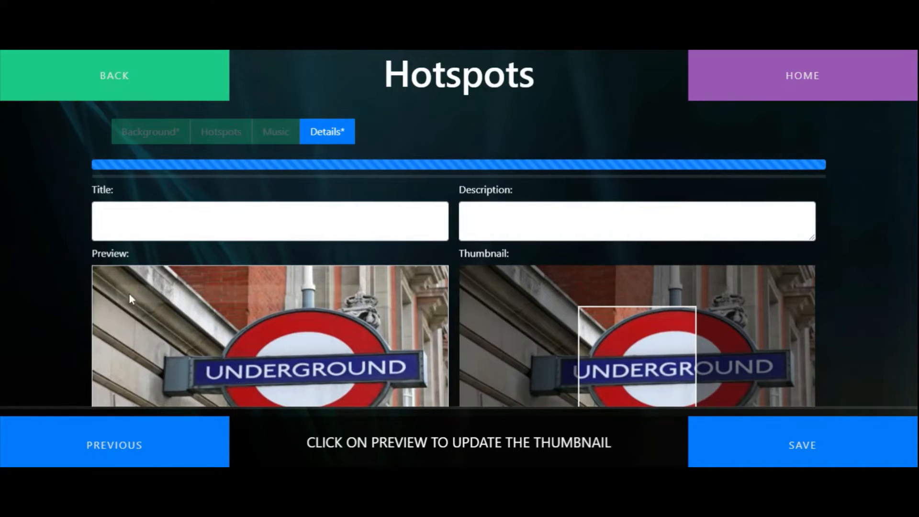
scroll(278, 315, "down", 2)
mouse_move(289, 315)
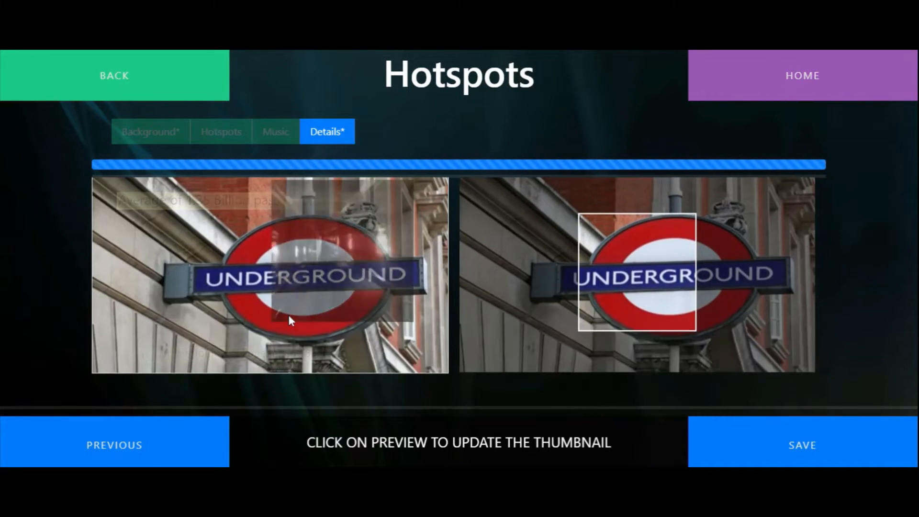
scroll(288, 313, "up", 2)
left_click(102, 221)
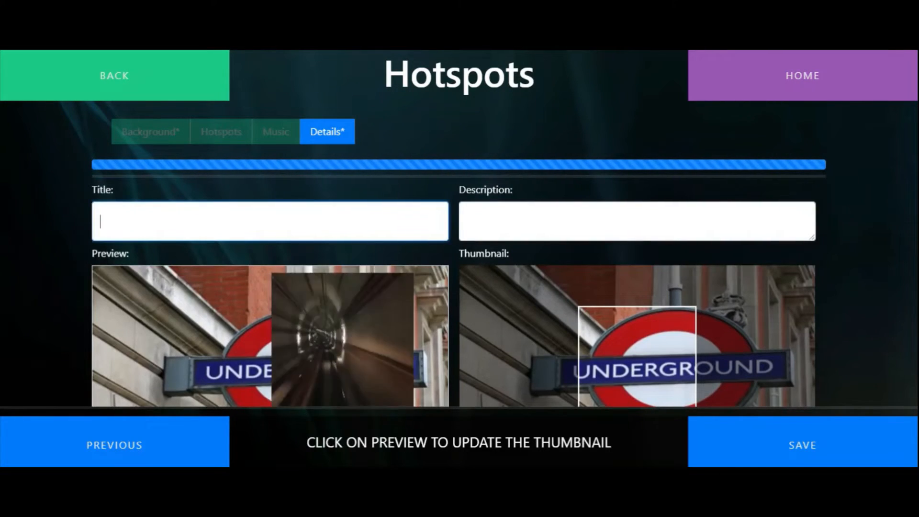
type("Subway")
key("Tab")
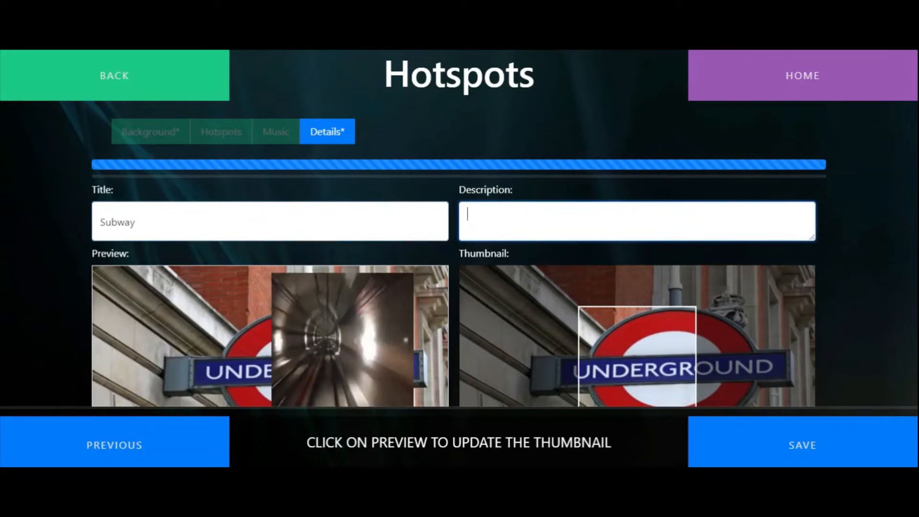
Enter the description "Touch the image to trigger a video and text on the Underground"
type("ouch")
key("BackSpace")
key("BackSpace")
key("BackSpace")
key("BackSpace")
key("BackSpace")
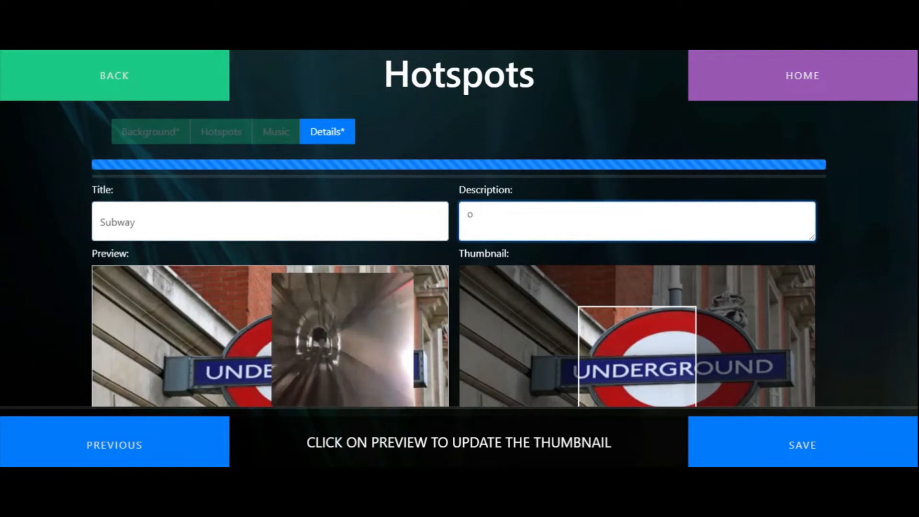
type("Touch the ")
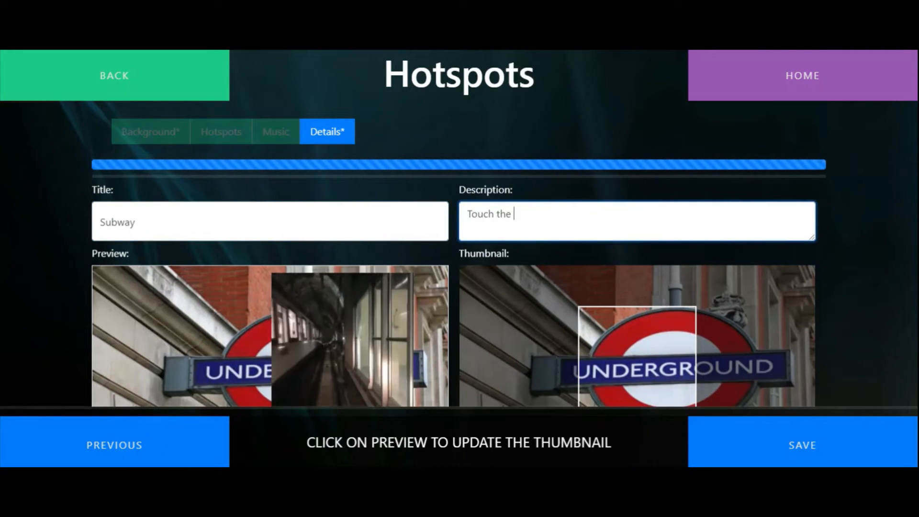
type("image to tr")
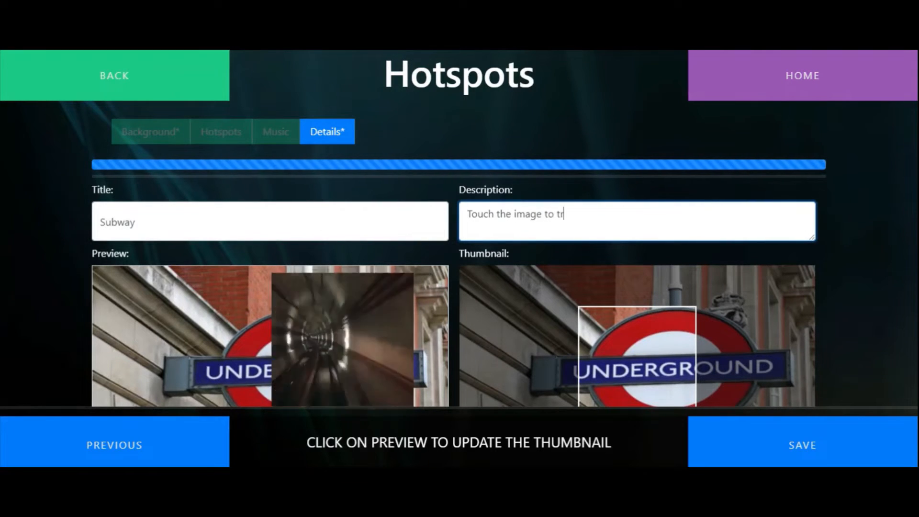
type("igger a v")
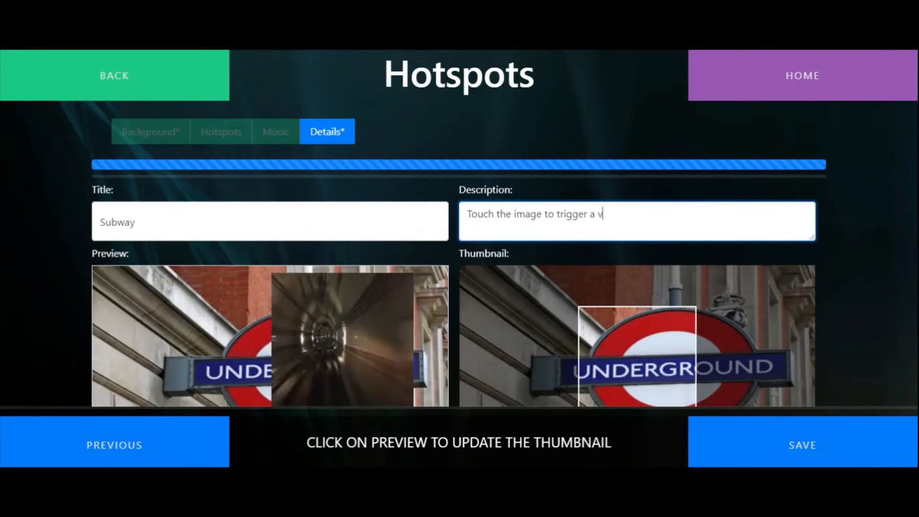
type("ideo and tex")
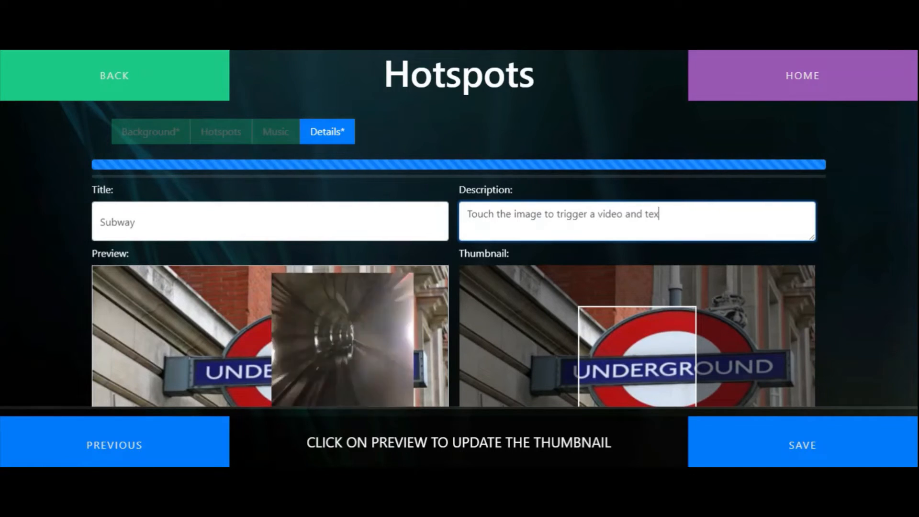
type("t on the Und")
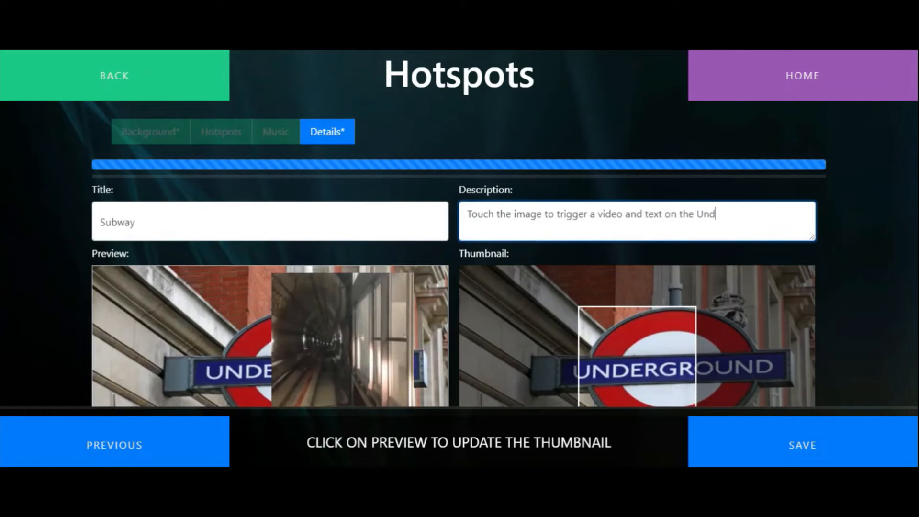
type("erground")
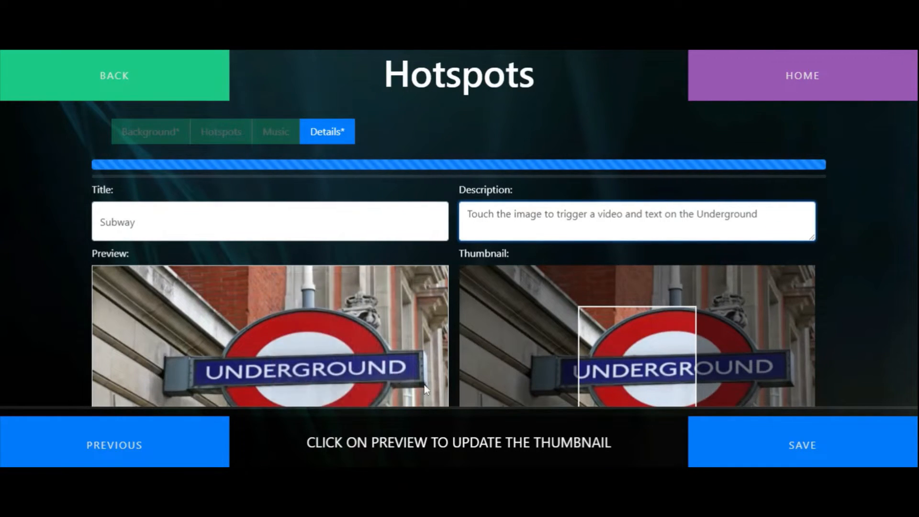
Save the activity with a thumbnail updated from the preview of the tunnel video, and return to the home page
left_click(277, 352)
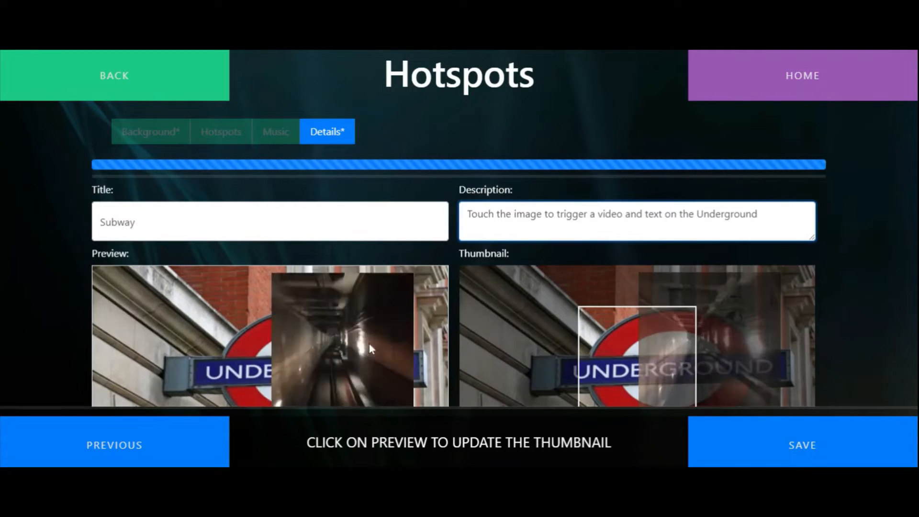
left_click(828, 451)
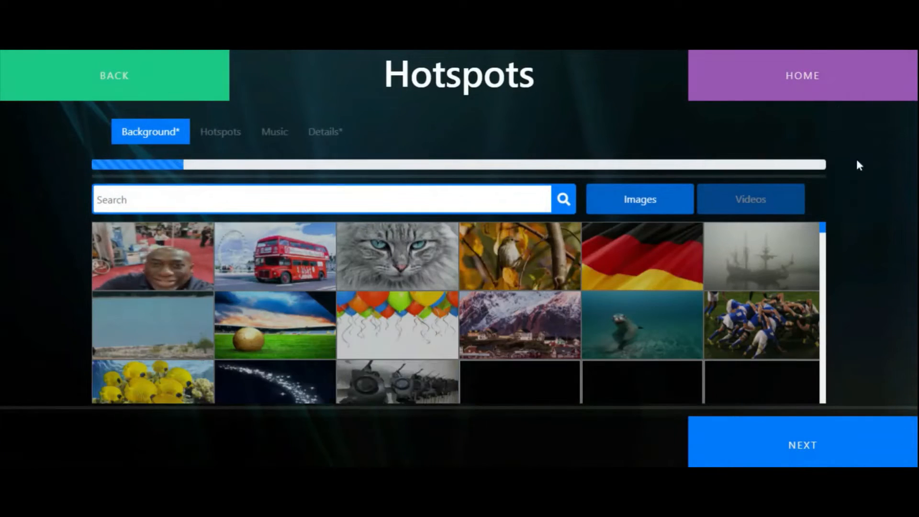
left_click(826, 76)
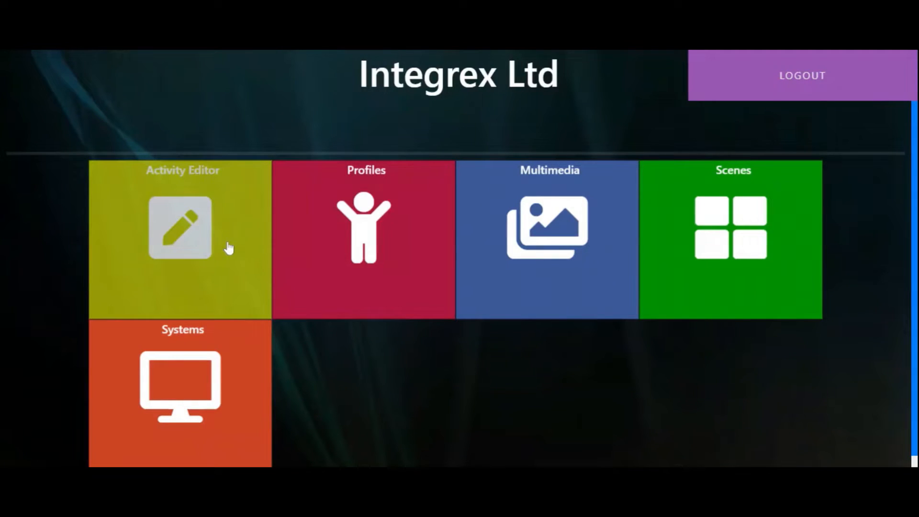
Start creating a new activity of the Particles type
left_click(228, 248)
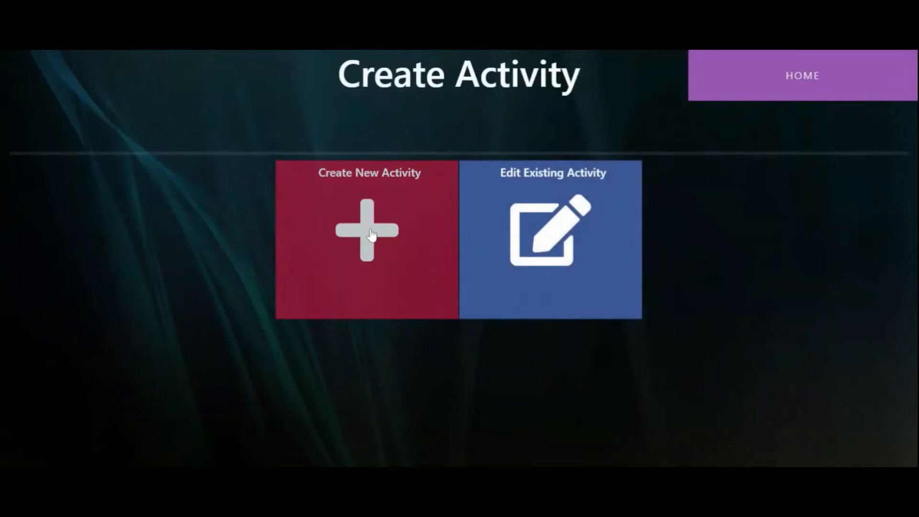
left_click(371, 234)
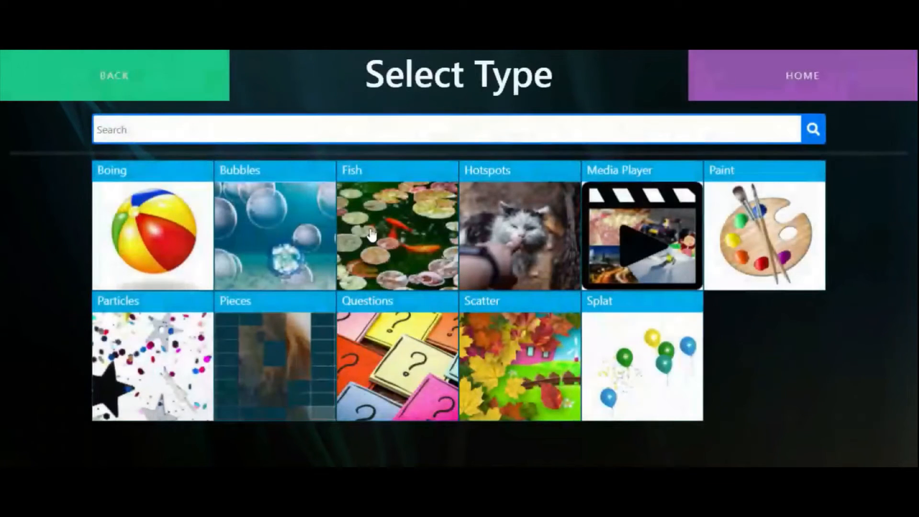
left_click(131, 364)
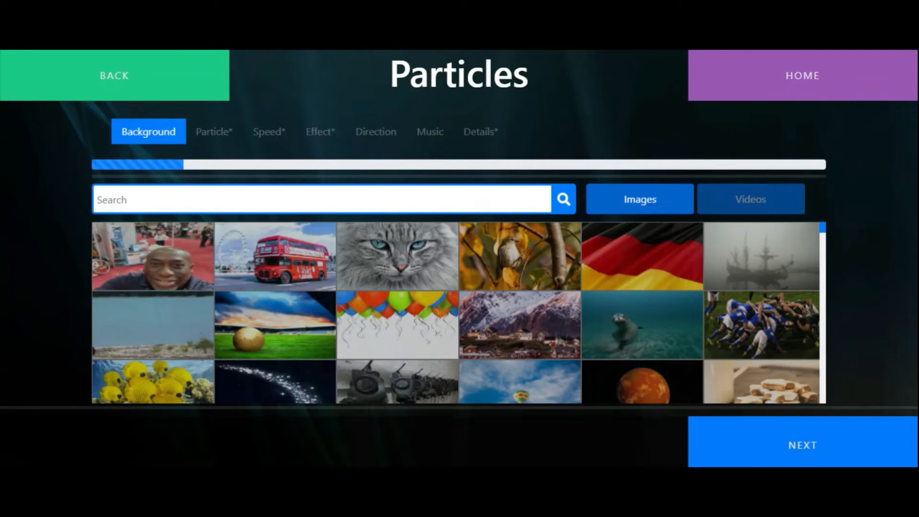
Search the images for "background" and use the red mushroom picture as the Particles activity's background
type("background")
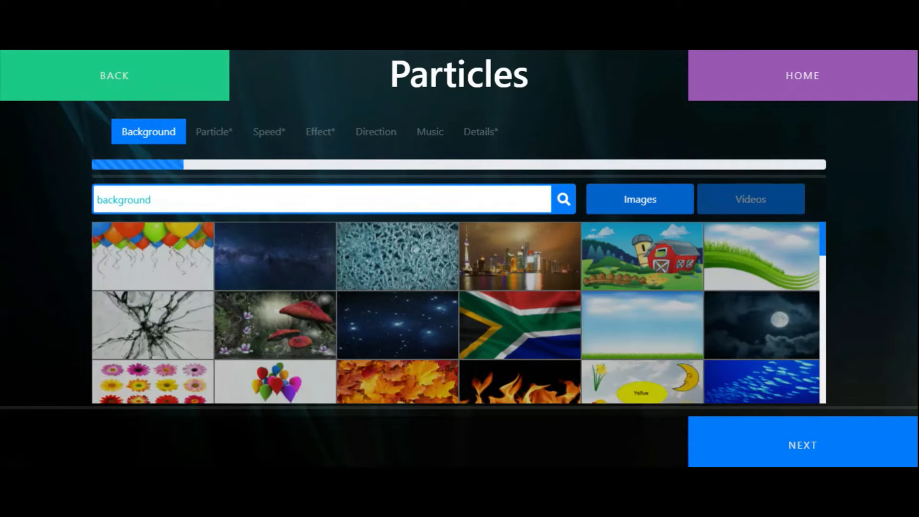
scroll(595, 329, "down", 1)
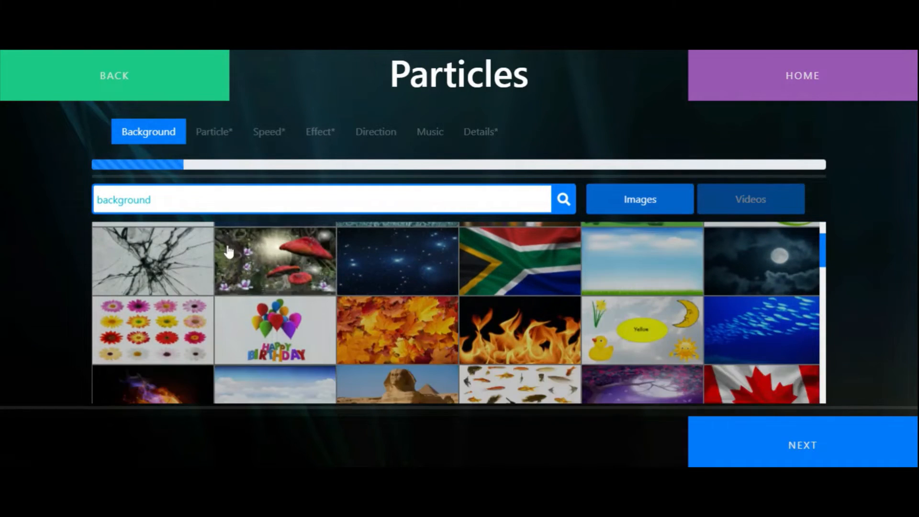
left_click(257, 259)
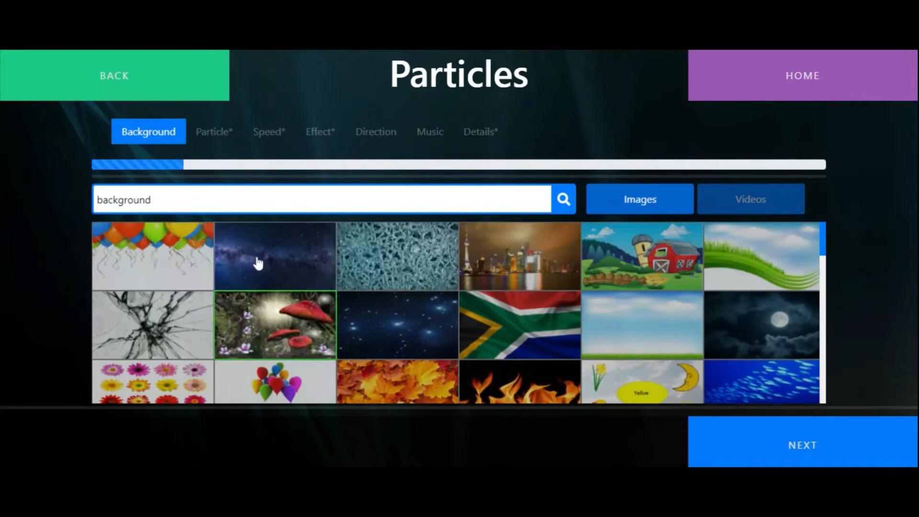
left_click(849, 458)
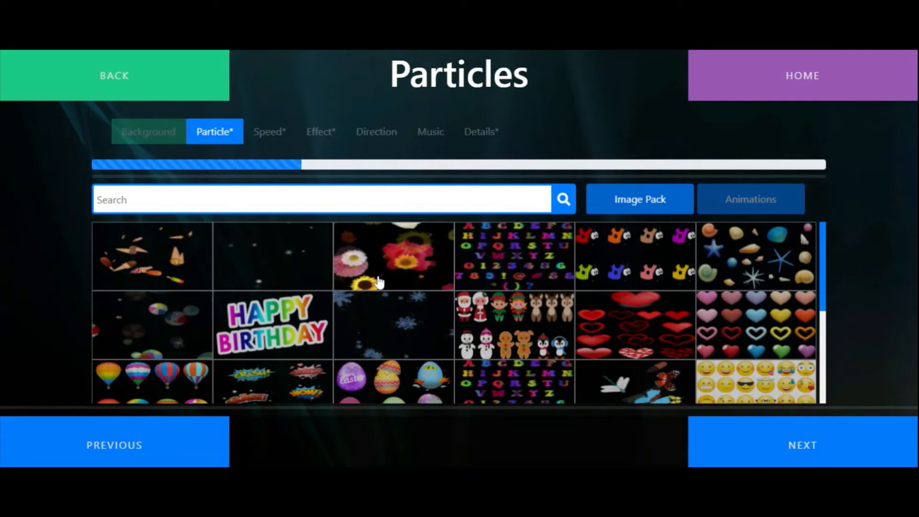
Choose an image pack as the particle for the activity and continue to the speed choice
scroll(377, 291, "down", 2)
scroll(377, 290, "down", 2)
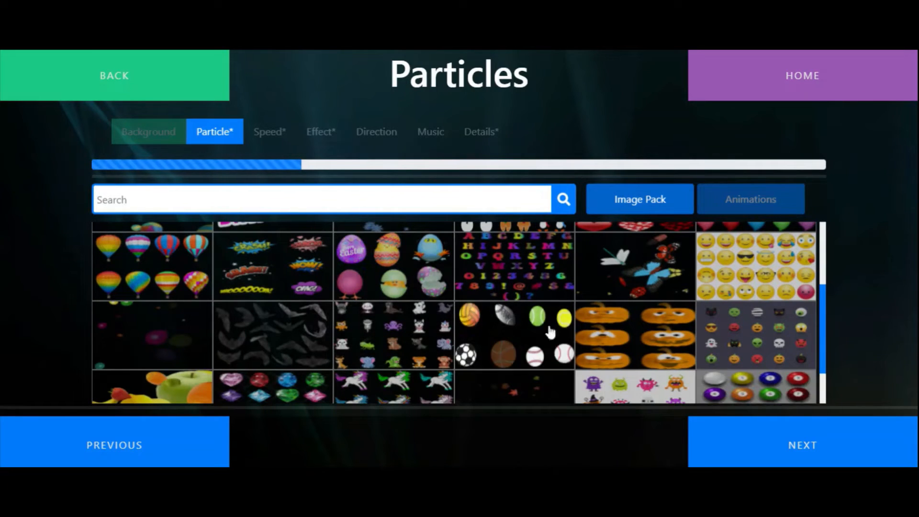
left_click(790, 445)
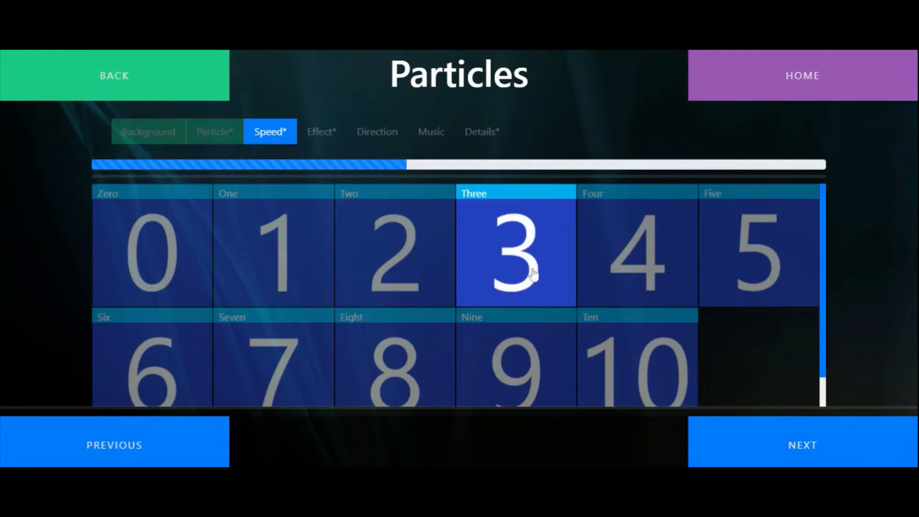
Confirm the particle speed and set the particle effect to Fade
left_click(787, 438)
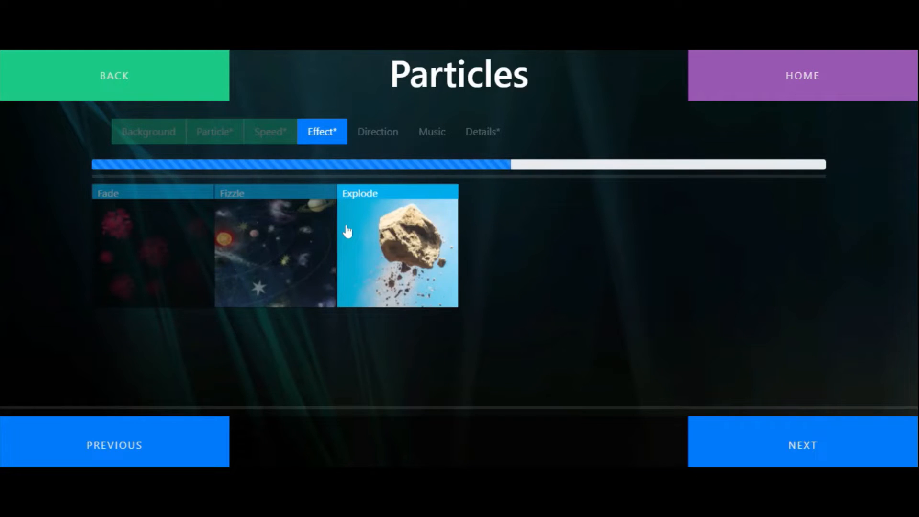
left_click(125, 234)
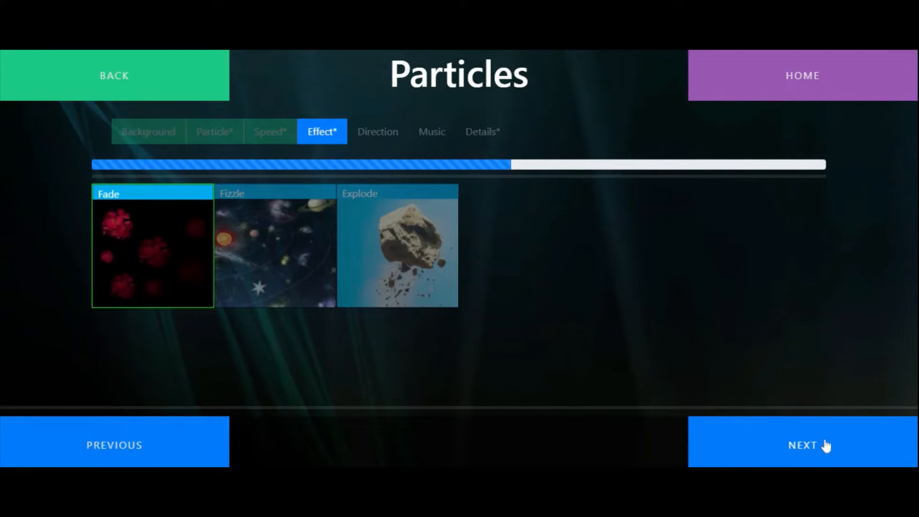
left_click(830, 448)
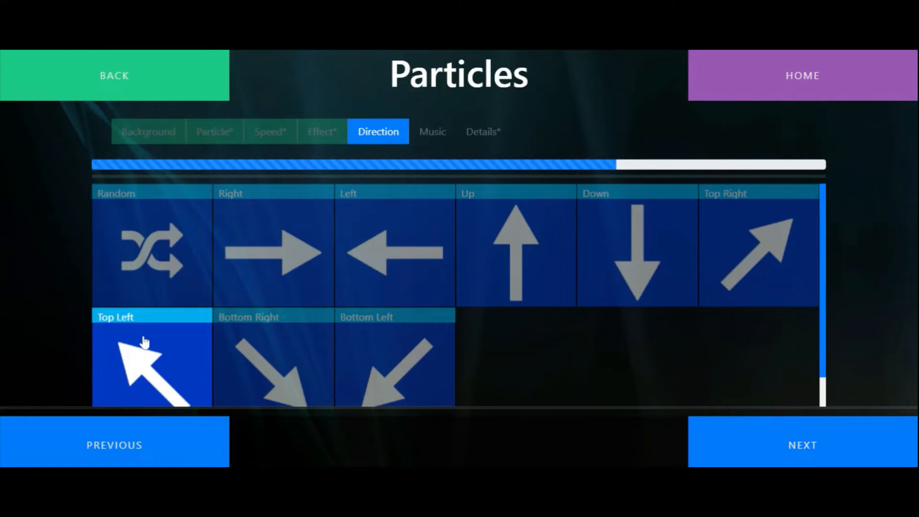
Set the particle direction to Top Right and choose the Fairy track as music after searching for "fan"
left_click(772, 245)
left_click(792, 444)
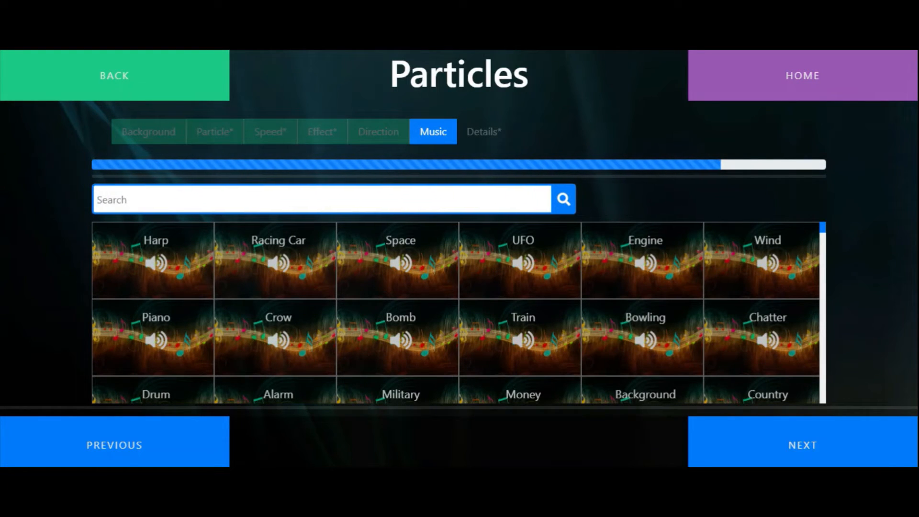
type("fan")
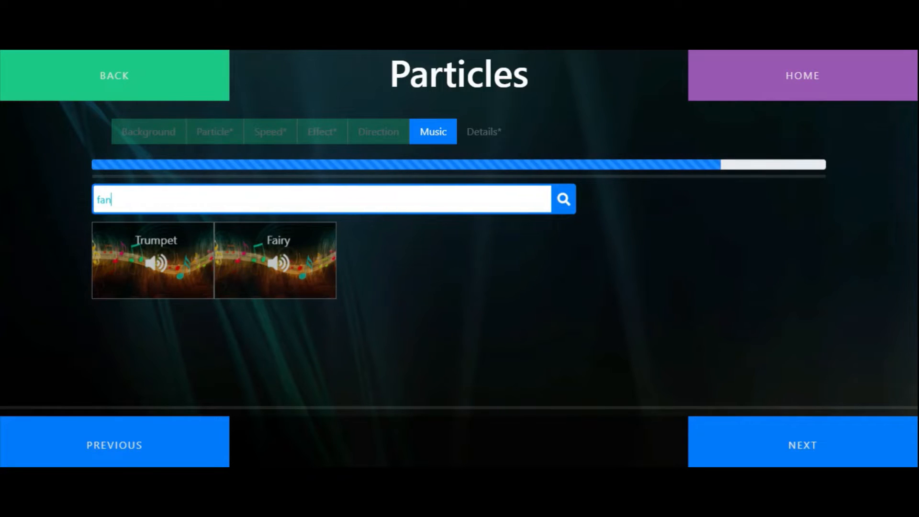
left_click(310, 267)
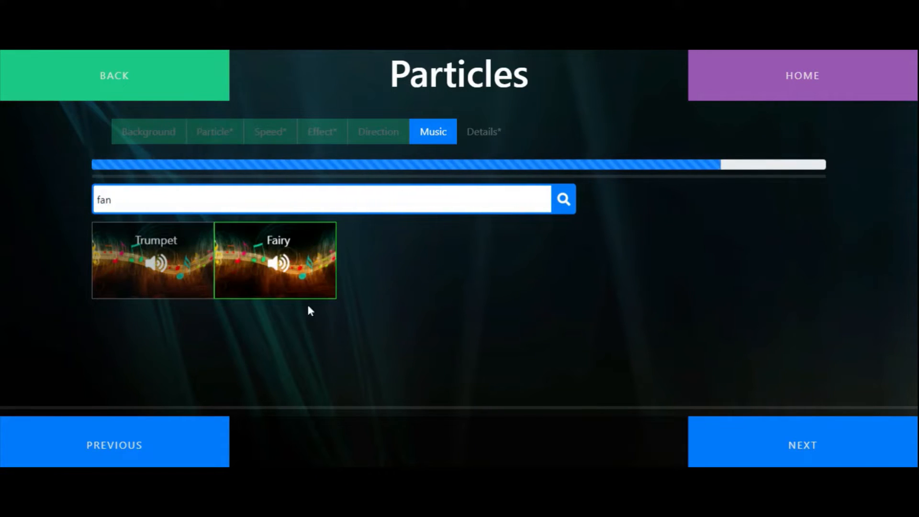
left_click(778, 435)
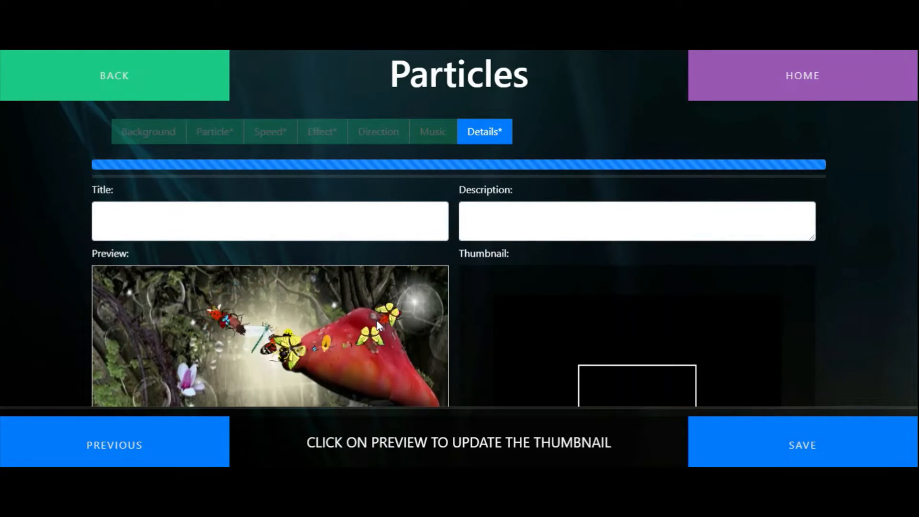
Capture a preview frame as a scaled-down thumbnail and save the activity titled "Insects" with the description "Fading insects in fairyland"
left_click(264, 329)
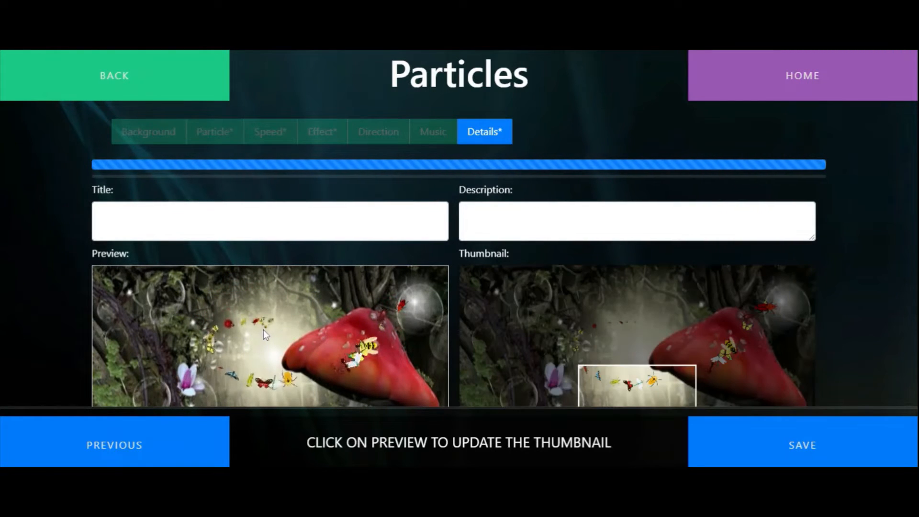
scroll(599, 316, "down", 1)
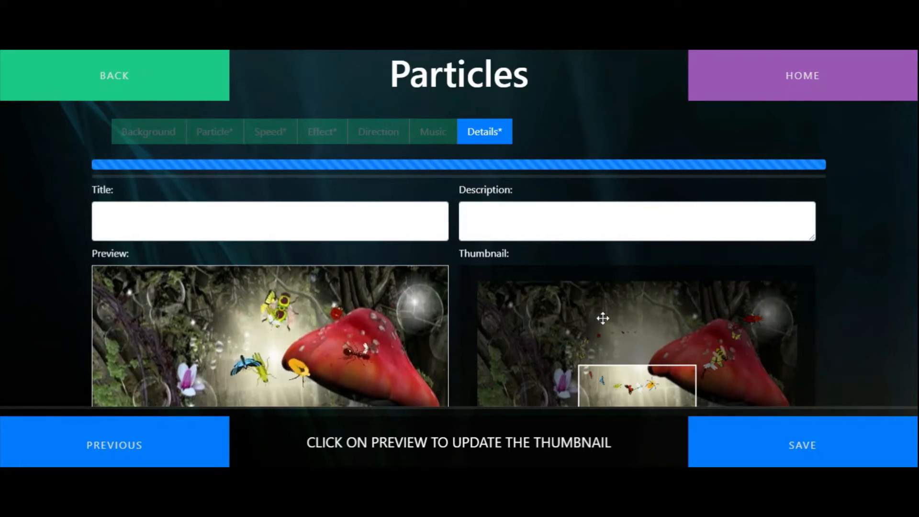
left_click(270, 221)
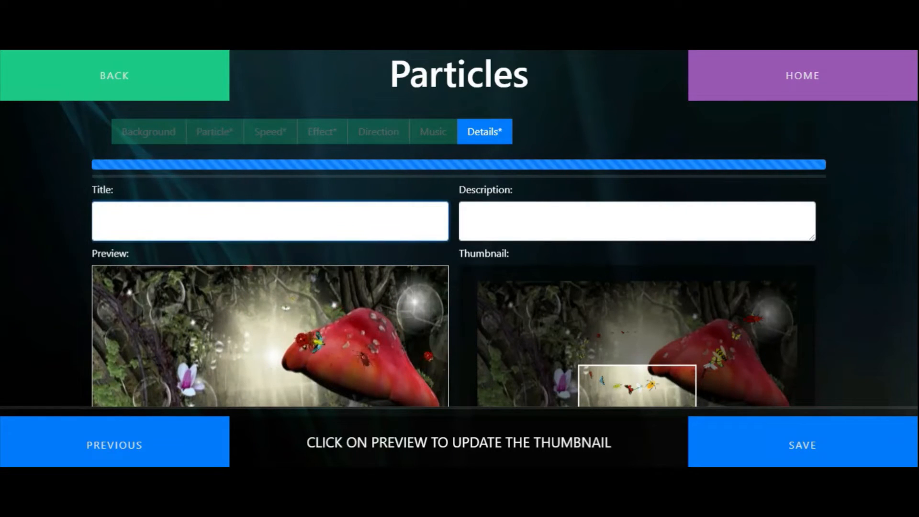
type("Ins")
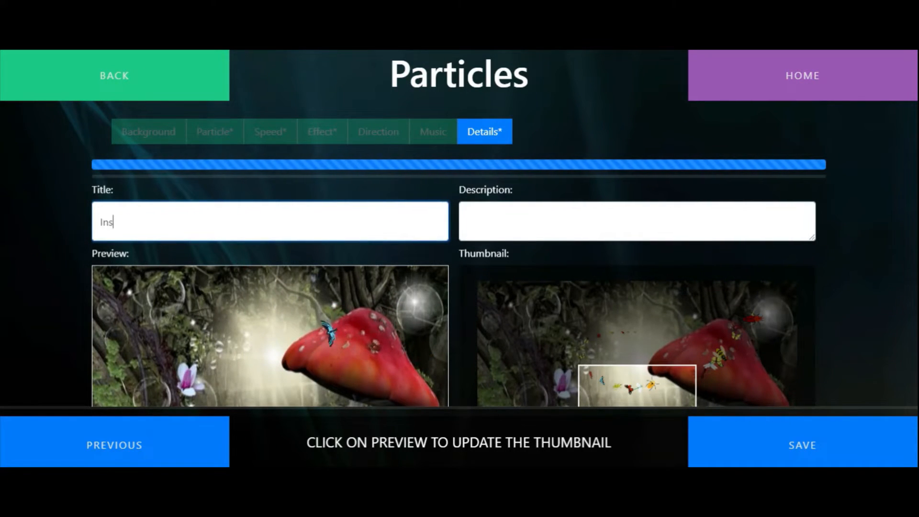
type("ects")
key("Tab")
type("Fa")
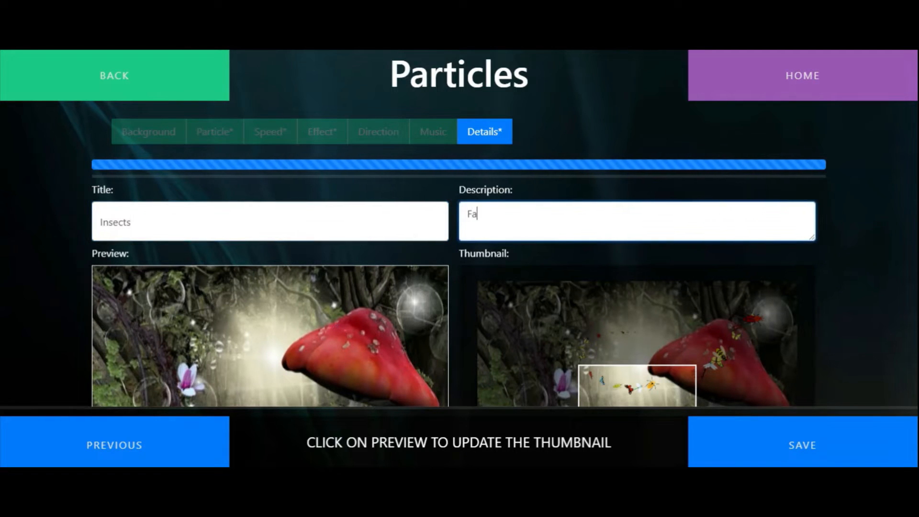
type("ding insects")
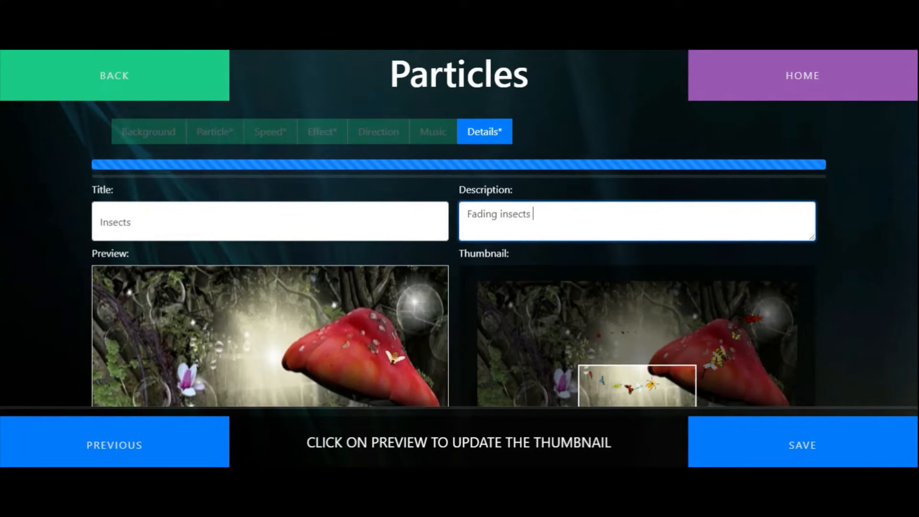
type(" in fairyland")
left_click(775, 455)
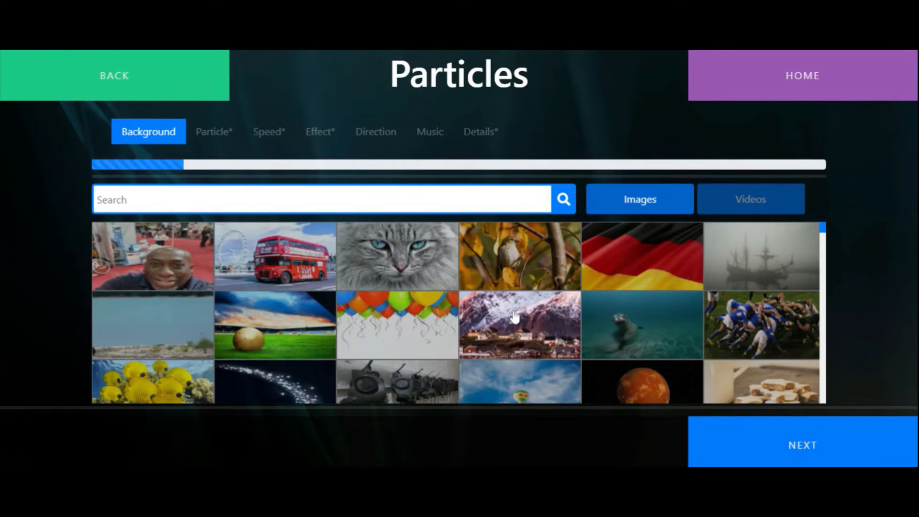
For a new Particles activity, use the red planet image as background and the bats image pack as the particle
scroll(621, 321, "down", 1)
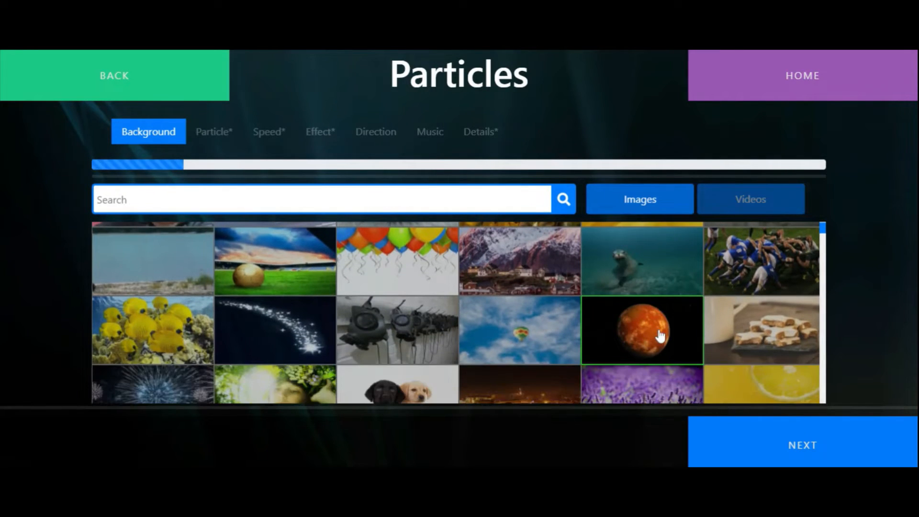
left_click(817, 436)
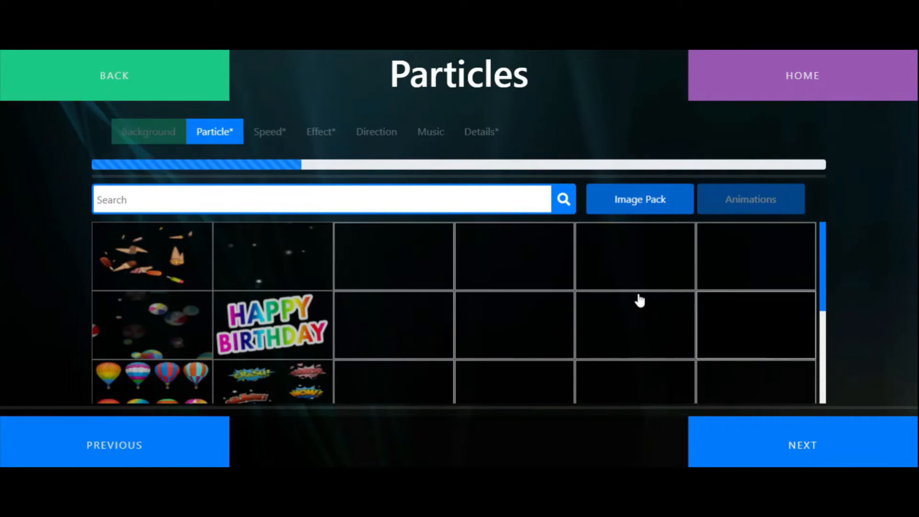
scroll(542, 305, "down", 3)
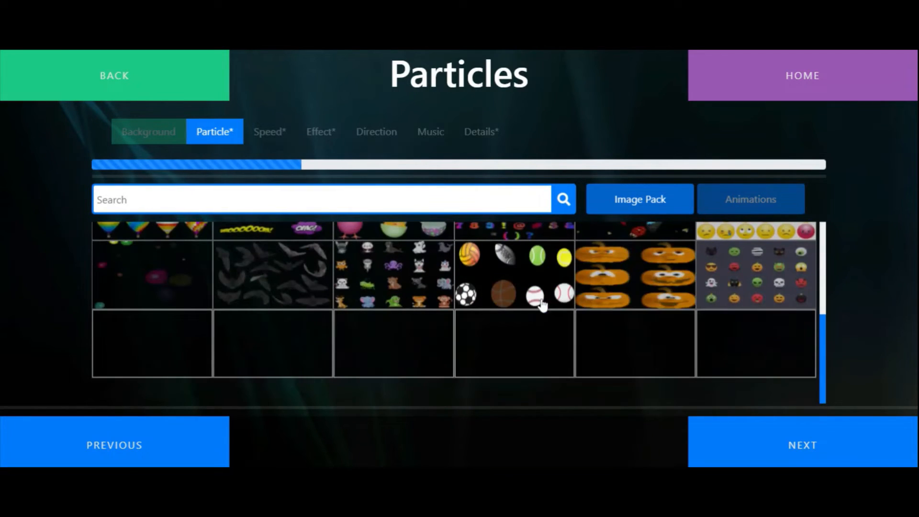
left_click(807, 438)
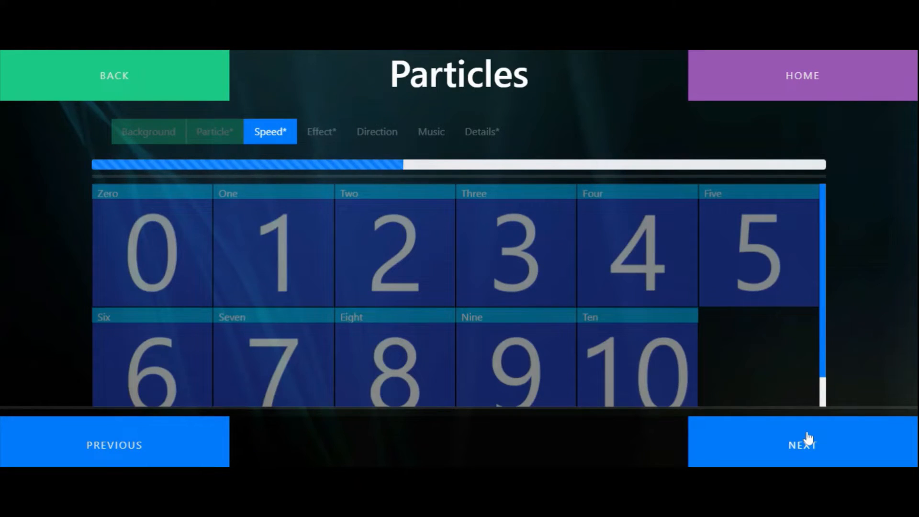
Set the bats' particle speed to Four and the effect to Fizzle
left_click(632, 256)
left_click(839, 447)
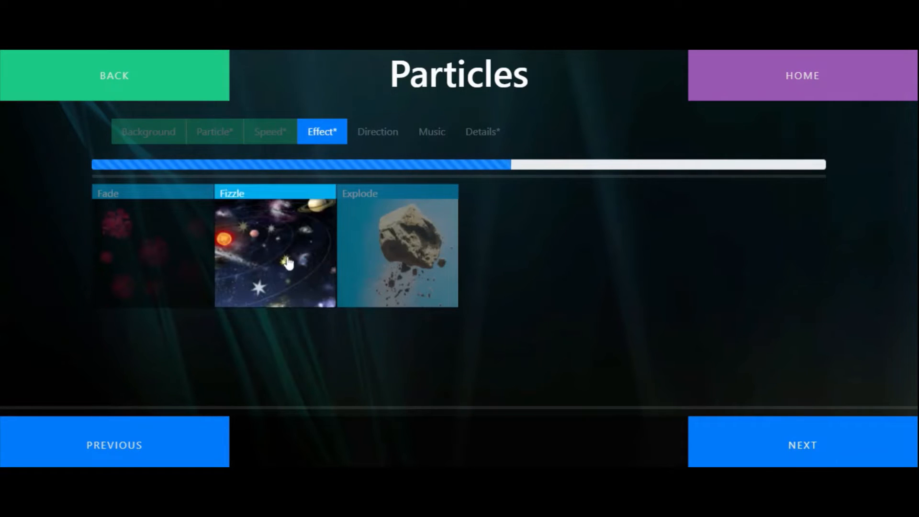
left_click(286, 262)
left_click(827, 443)
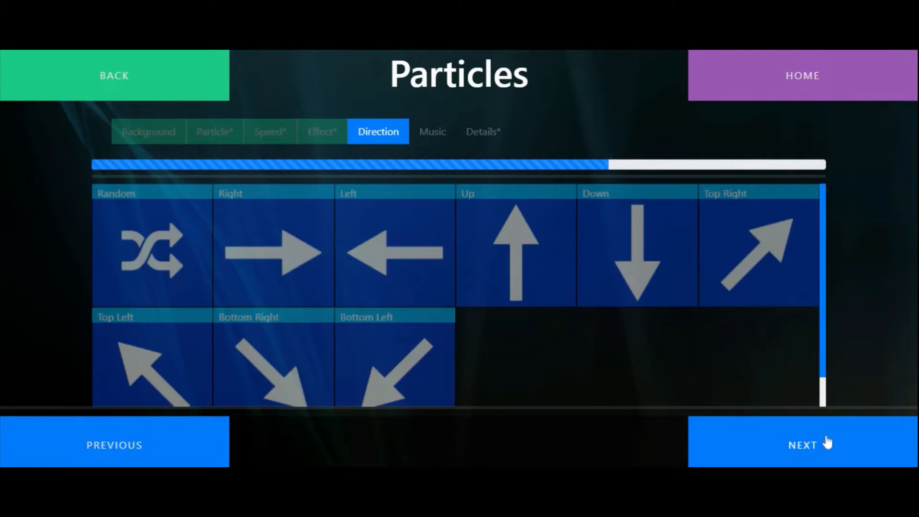
Set the bats' direction to Random and choose the Space track as the activity's music
left_click(149, 241)
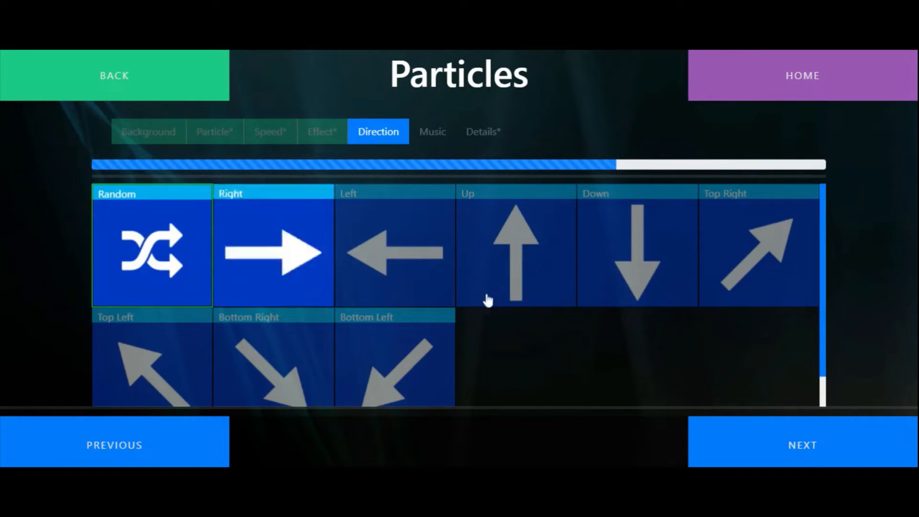
left_click(847, 458)
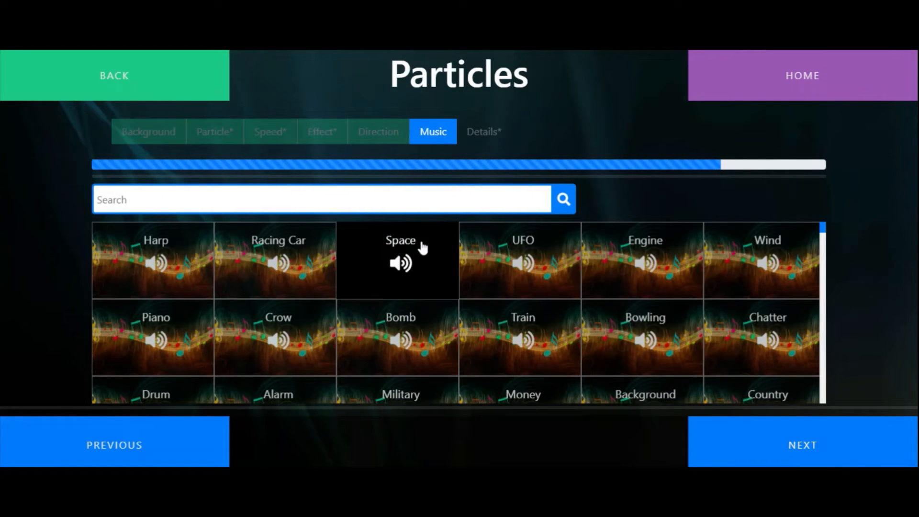
left_click(814, 453)
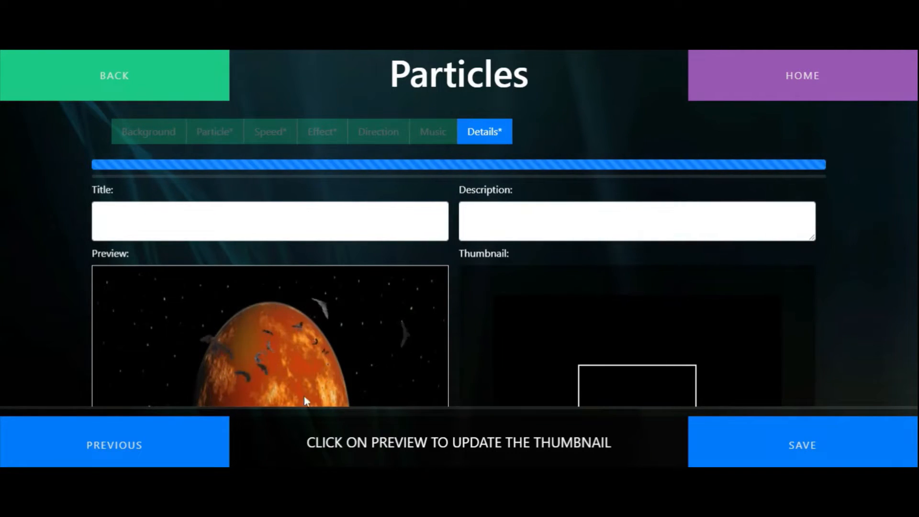
Capture and adjust a thumbnail, and save the activity titled "Bats" with the description "Bat particle over the moon with fizzle"
left_click(266, 352)
left_click_drag(615, 373, 602, 402)
left_click(306, 222)
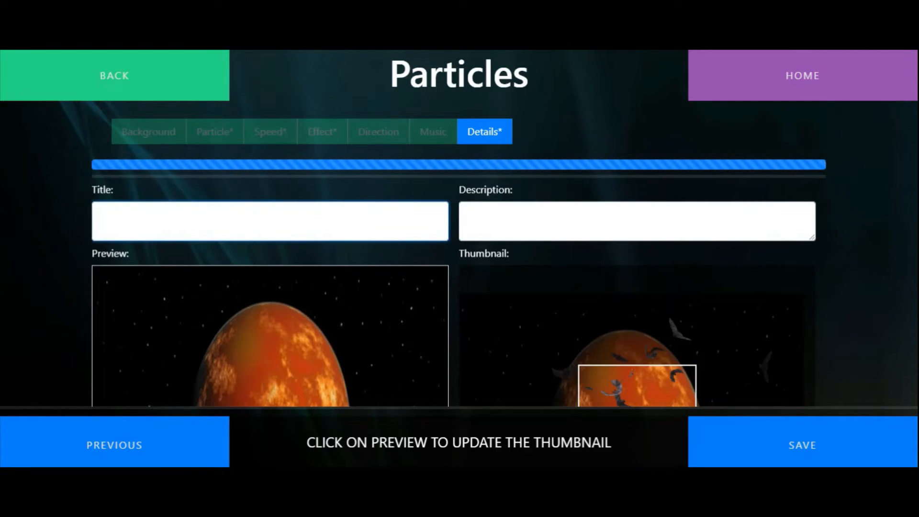
key("Tab")
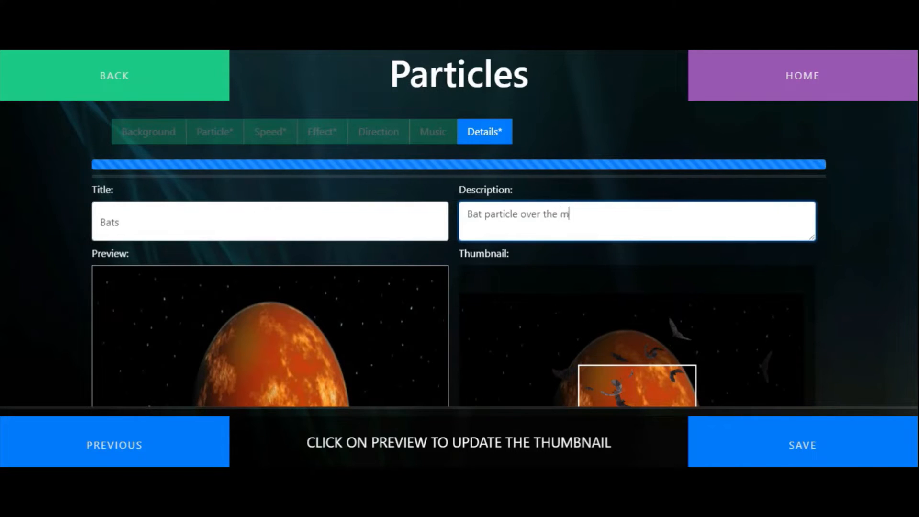
type("Bat particle over the moon with fizzle")
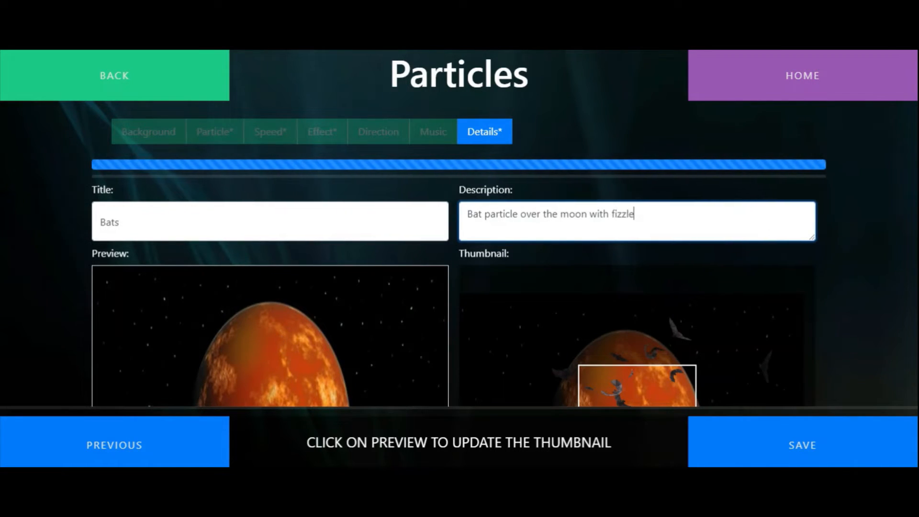
left_click(807, 444)
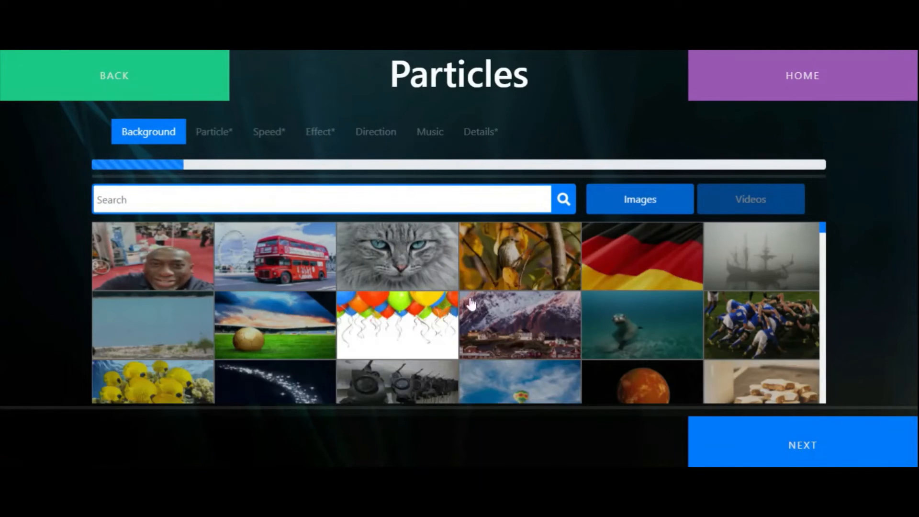
For another Particles activity, use the pale cloudy sky image as background and the flowers image pack as the particle
left_click(779, 207)
left_click(665, 204)
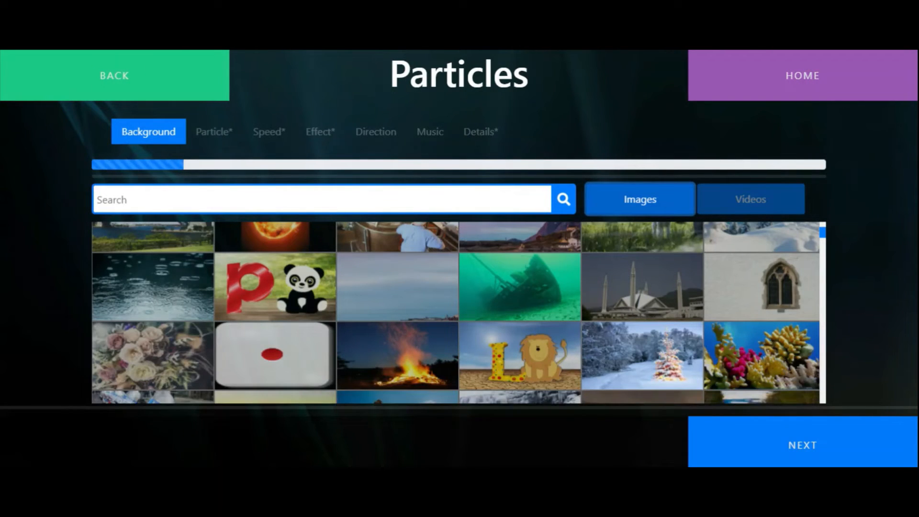
left_click(375, 297)
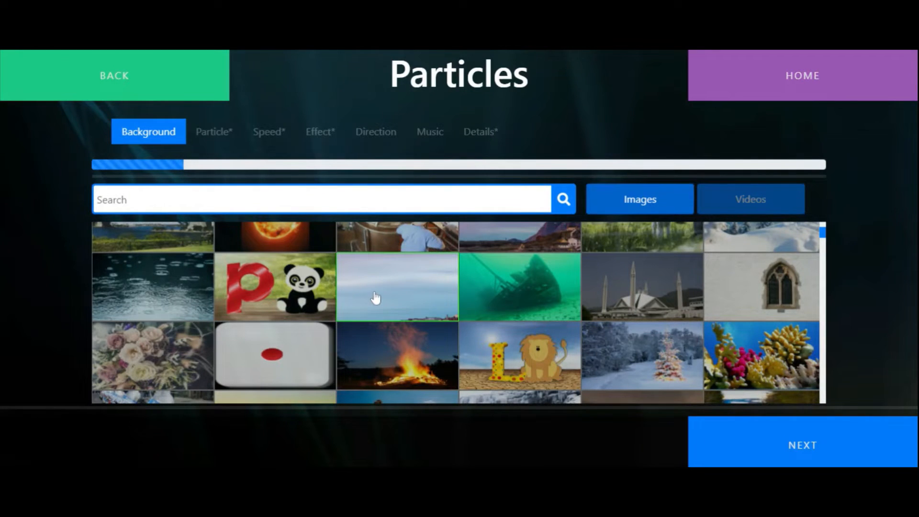
left_click(828, 454)
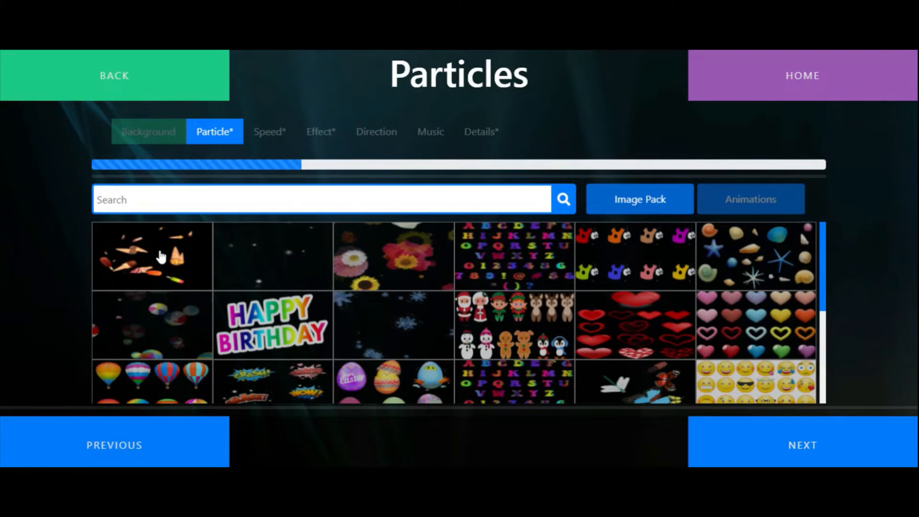
left_click(386, 254)
left_click(812, 452)
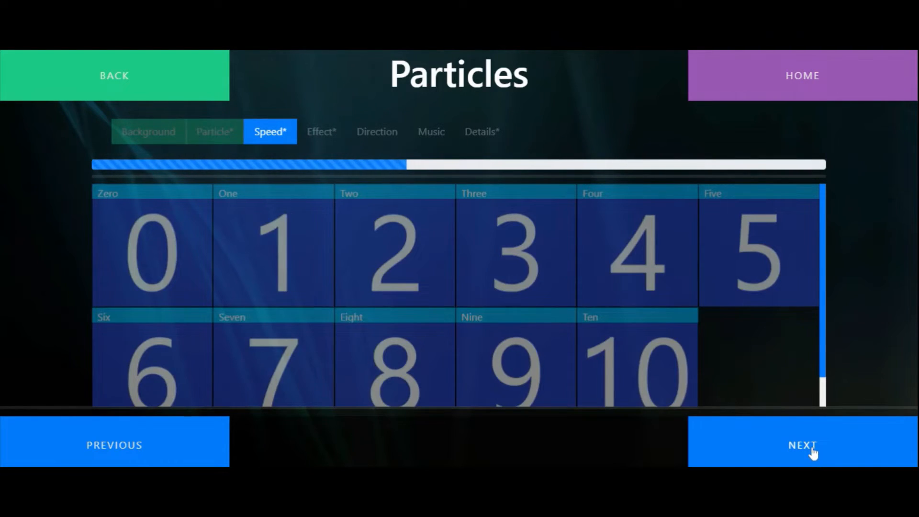
Set the flowers' particle speed to Nine and the effect to Explode
left_click(543, 376)
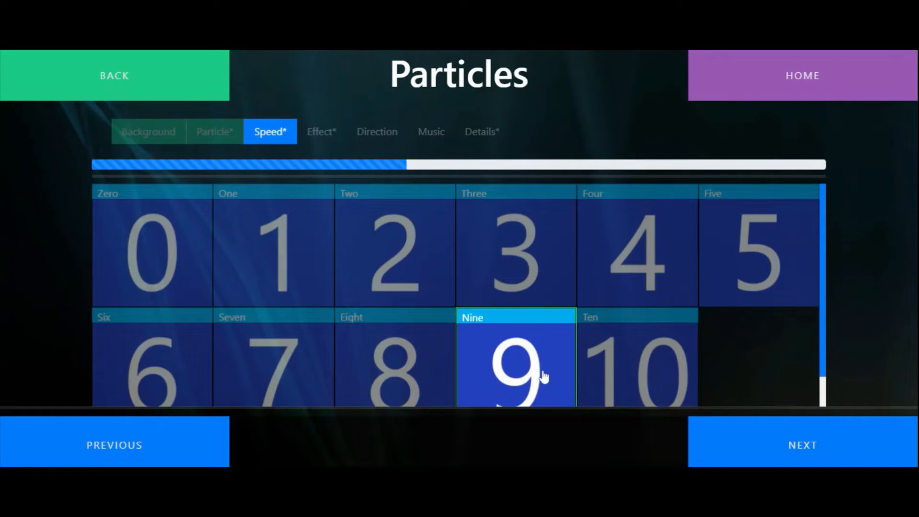
left_click(835, 437)
left_click(353, 242)
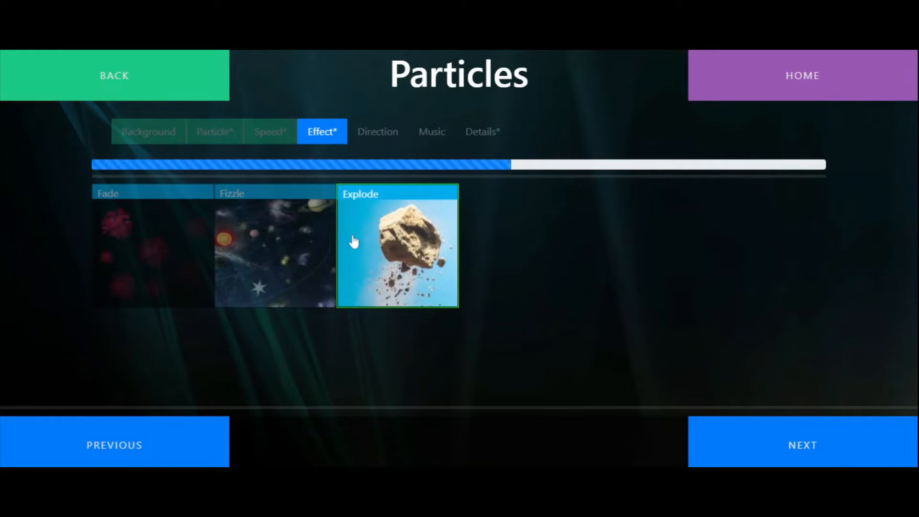
left_click(802, 445)
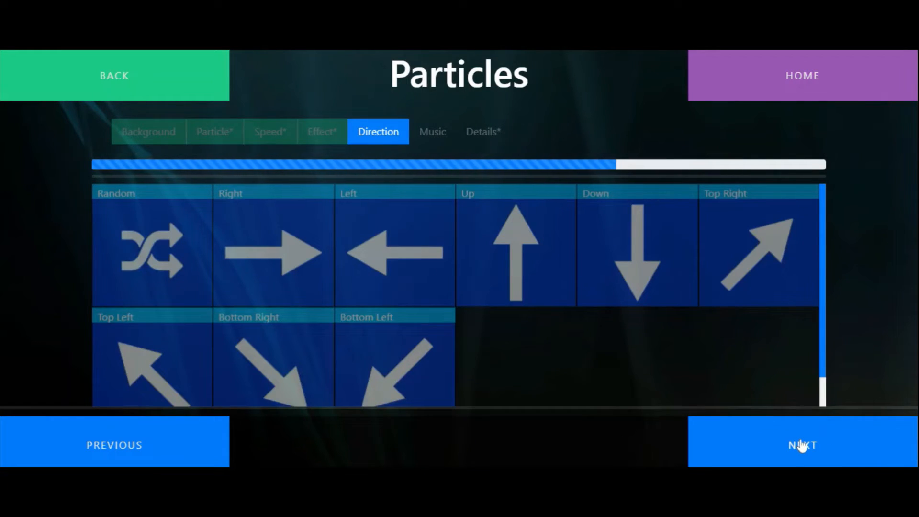
Set the flowers' direction to Random, choose the Wind track as music and continue to the activity details
left_click(120, 233)
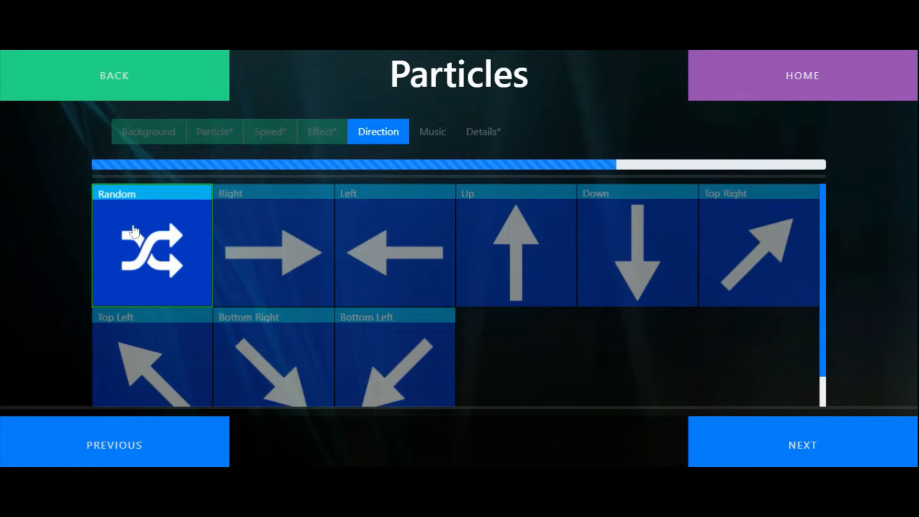
left_click(818, 455)
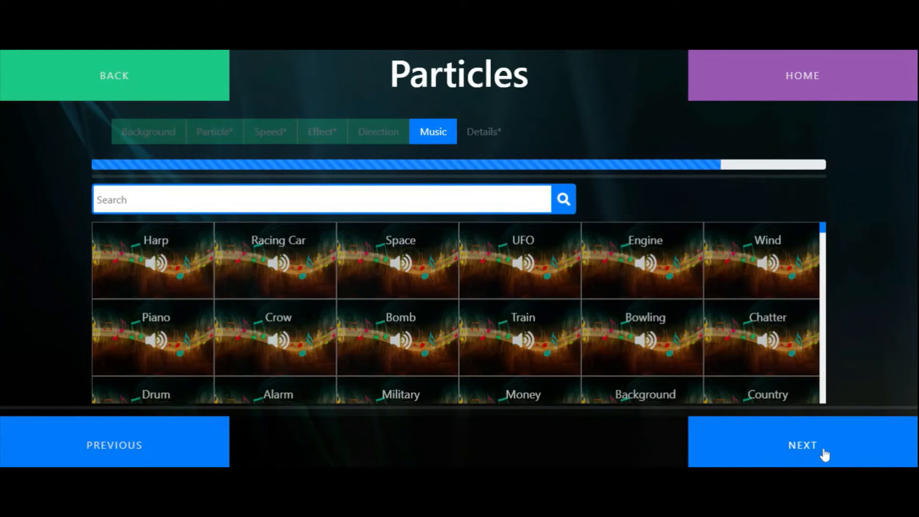
left_click(770, 263)
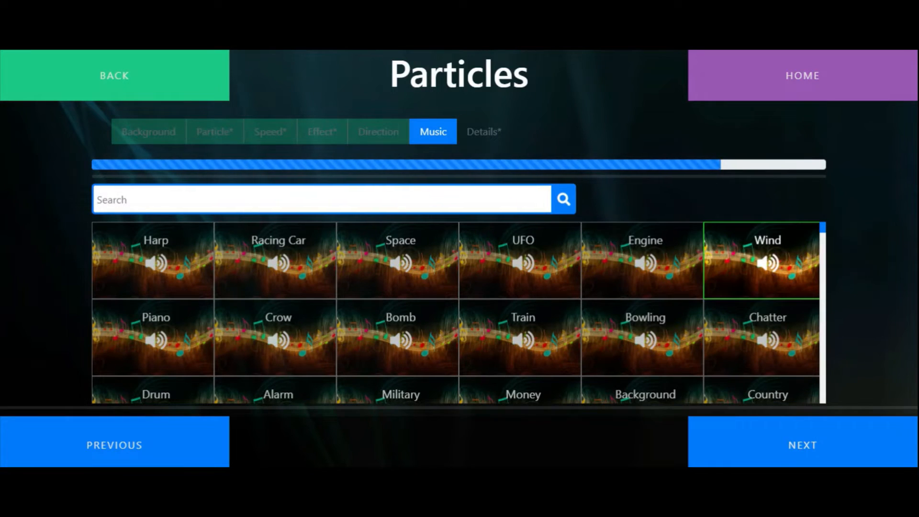
left_click(826, 454)
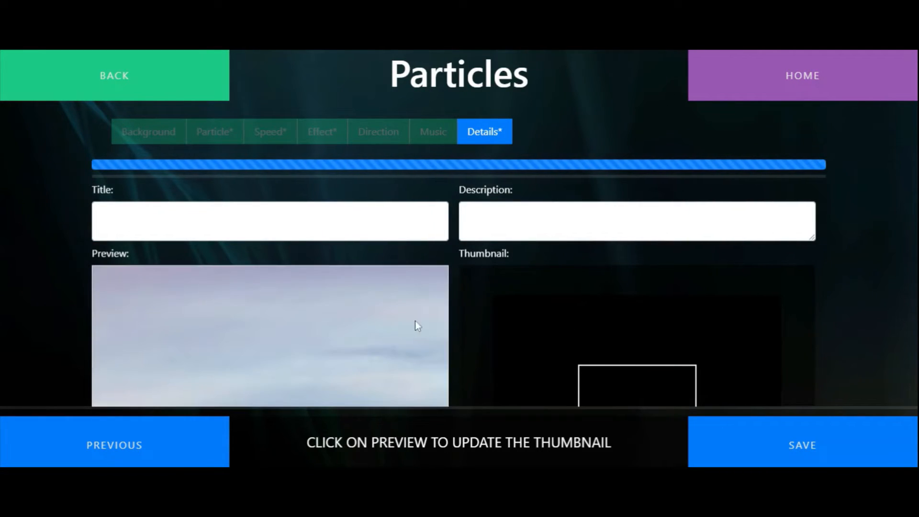
Capture a thumbnail from the flowers preview and title the activity "Flowers"
scroll(287, 340, "down", 2)
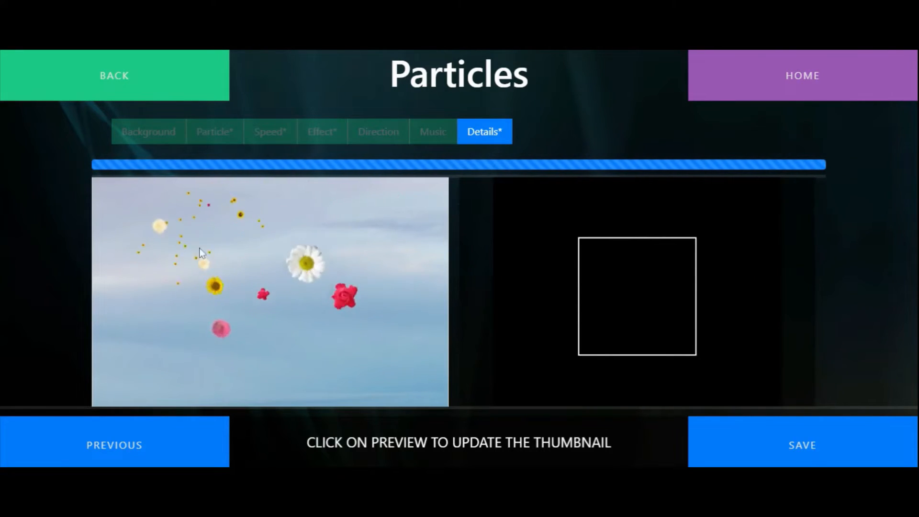
left_click(250, 234)
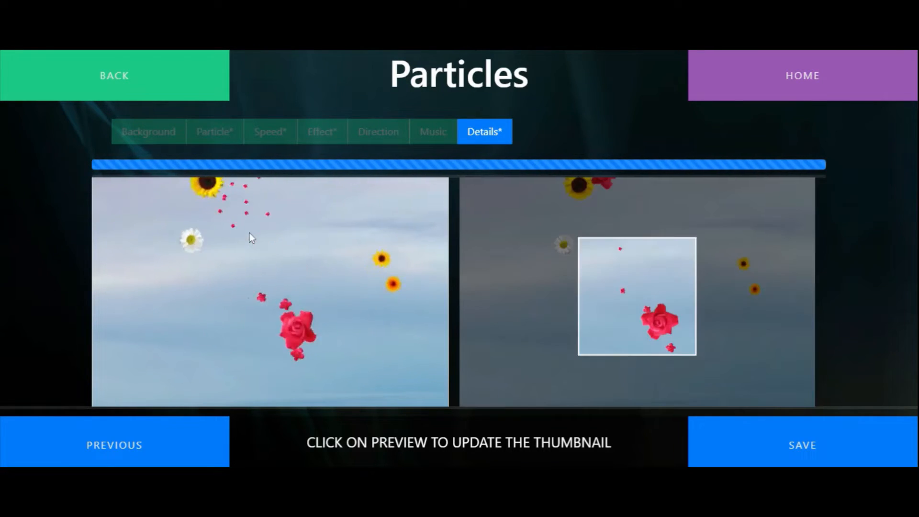
scroll(449, 260, "up", 2)
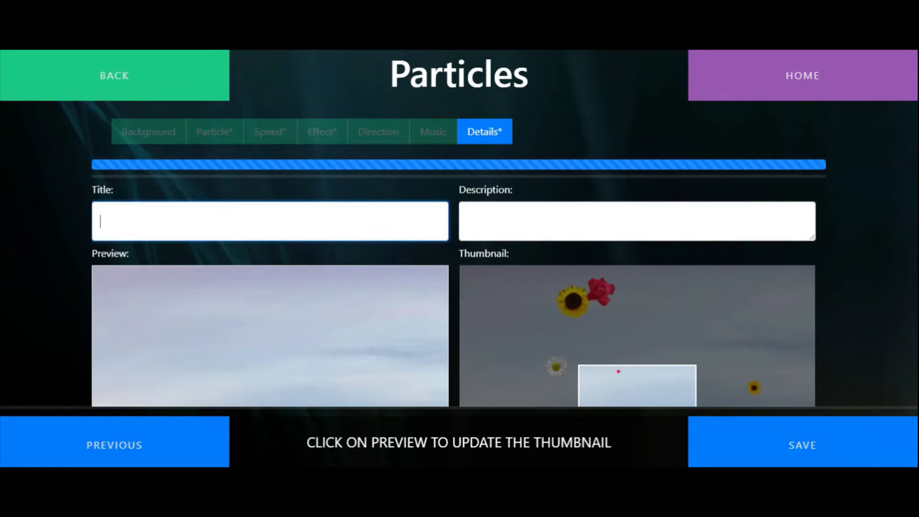
type("Flowers")
key("Tab")
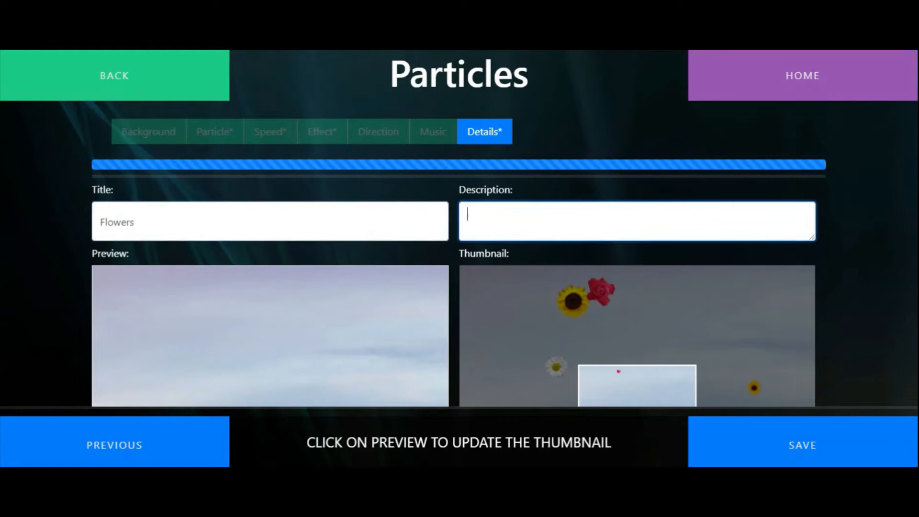
Describe the activity as "Flower particle with explosion" and save it
type("Flower particle with ex")
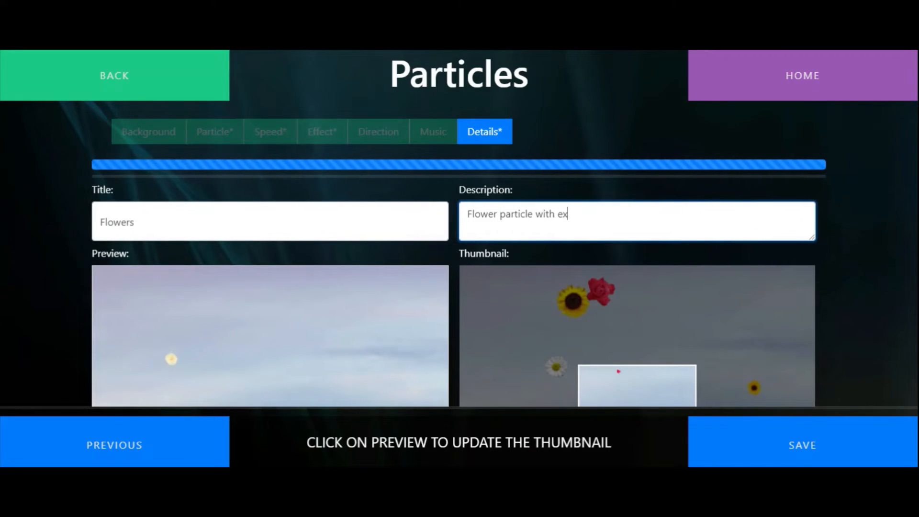
type("plosion")
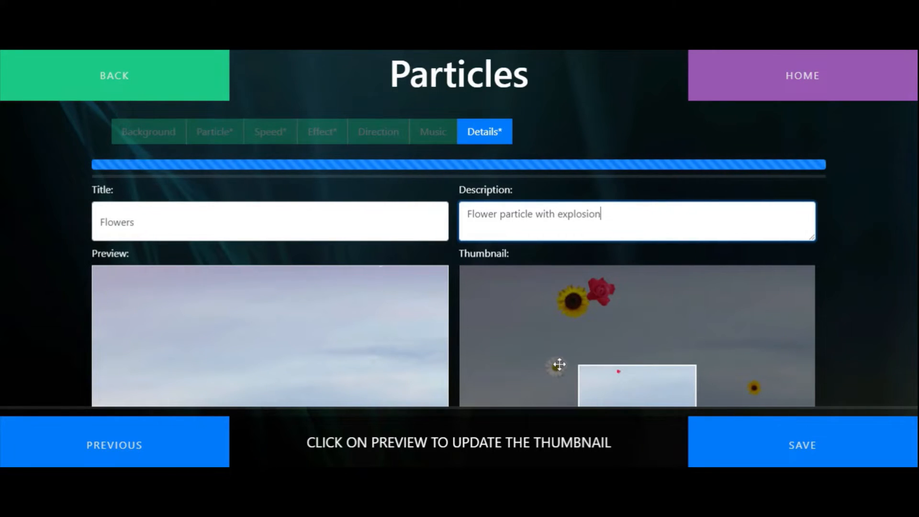
left_click(837, 463)
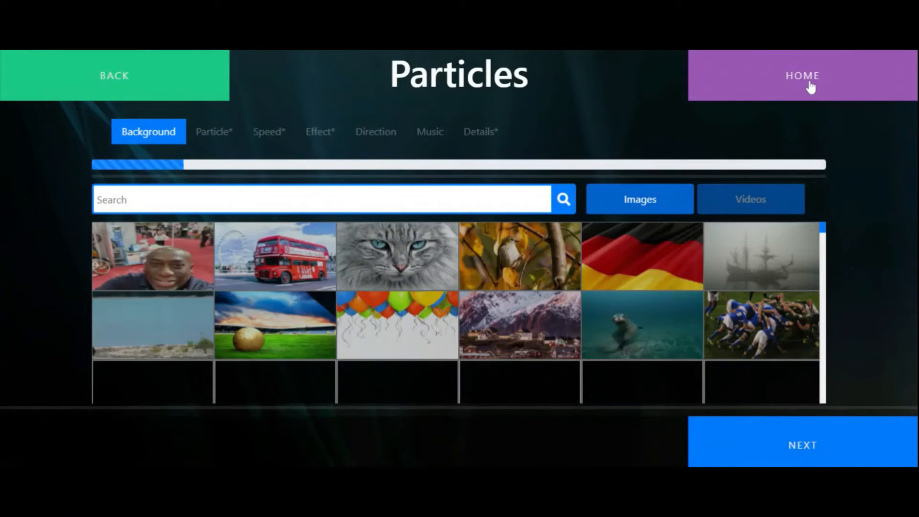
Leave the Particles editor for the home page and start creating a new Pieces activity
left_click(809, 86)
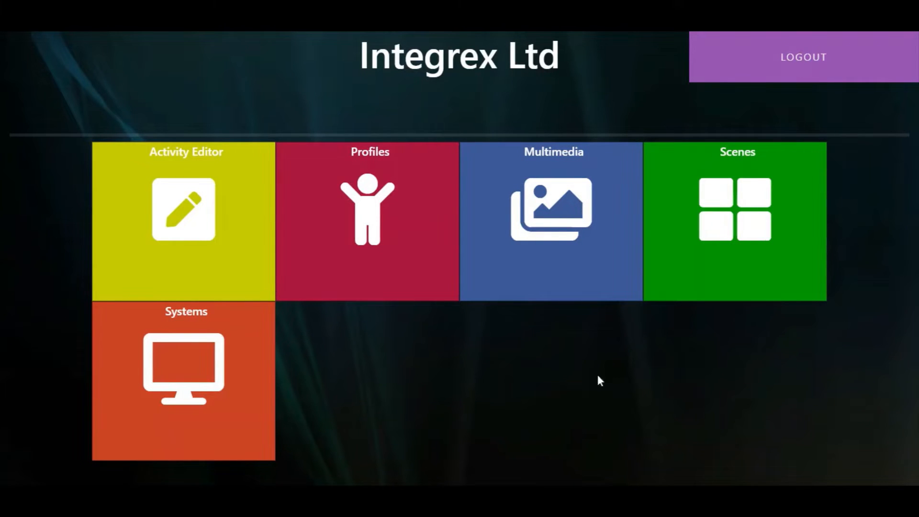
left_click(217, 232)
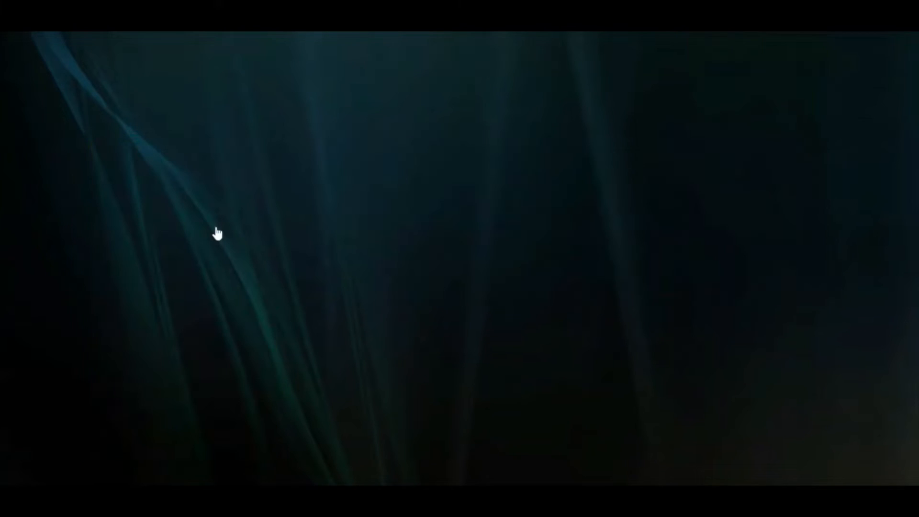
left_click(379, 229)
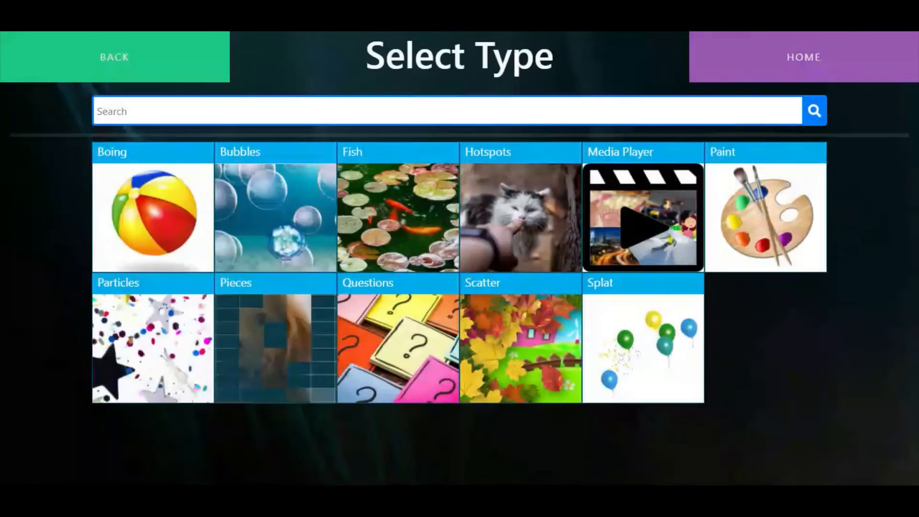
left_click(262, 324)
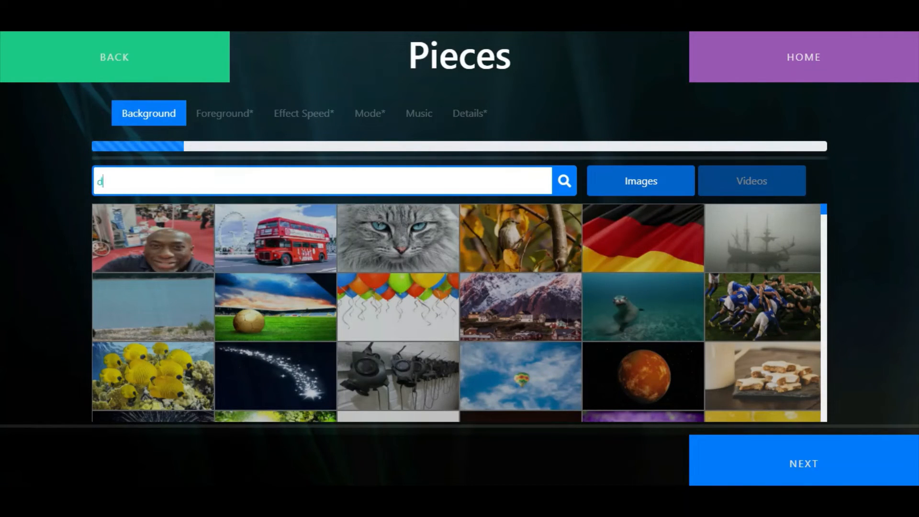
Search the background images for "dog" and use the row of puppies on white as the background
type("og")
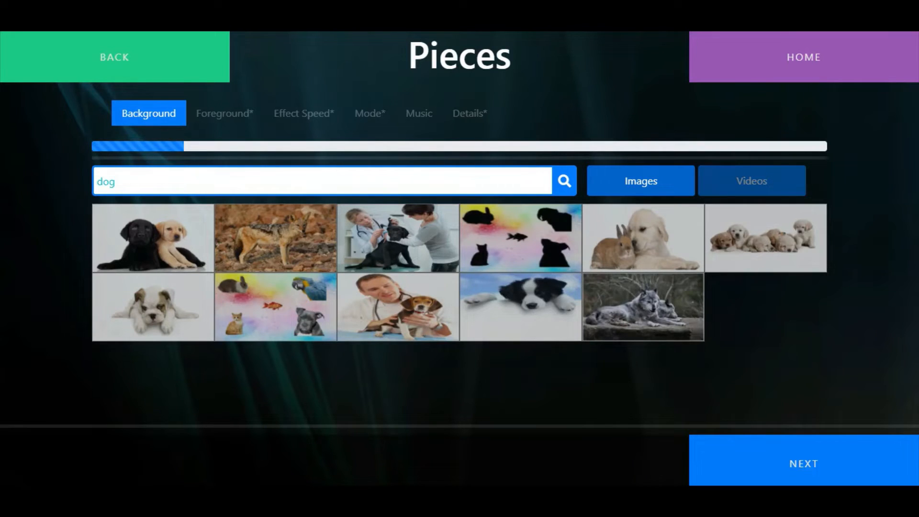
left_click(807, 246)
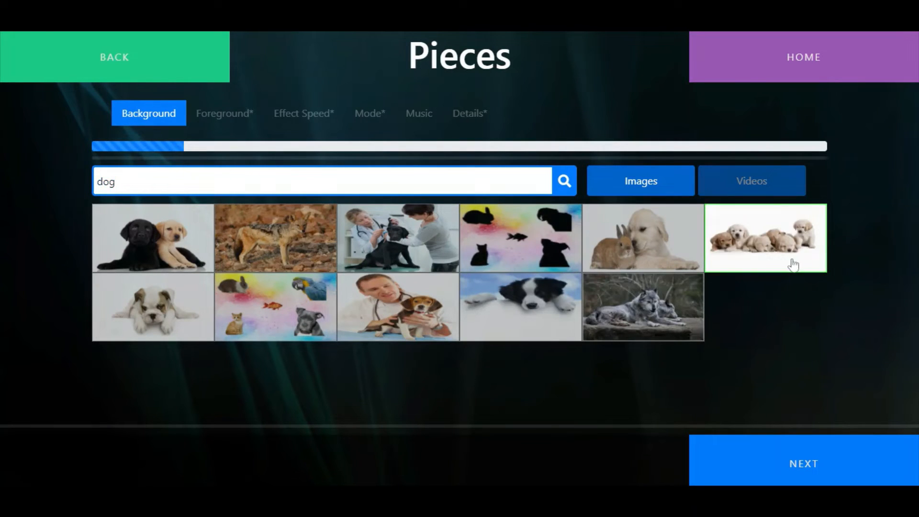
left_click(850, 474)
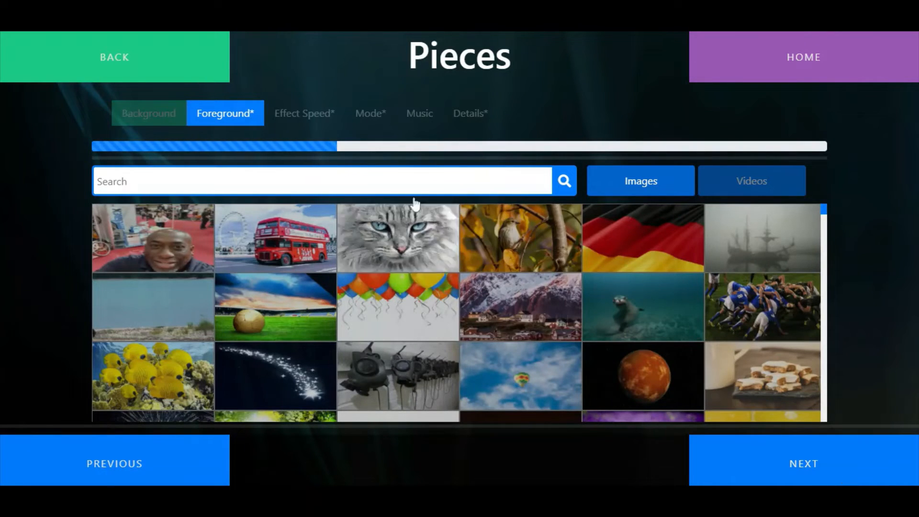
Search the foreground images for "cat" and use the grey blue-eyed cat as the foreground
left_click(98, 181)
type("d")
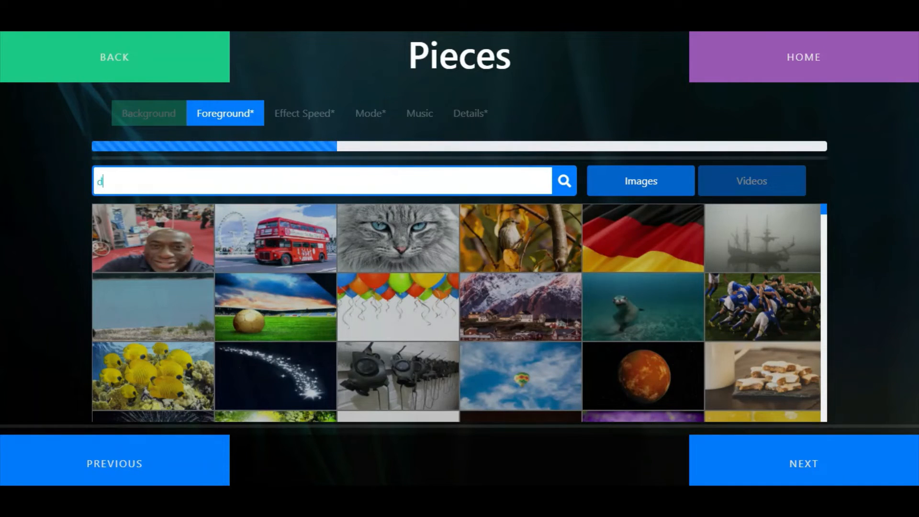
key("BackSpace")
type("cat")
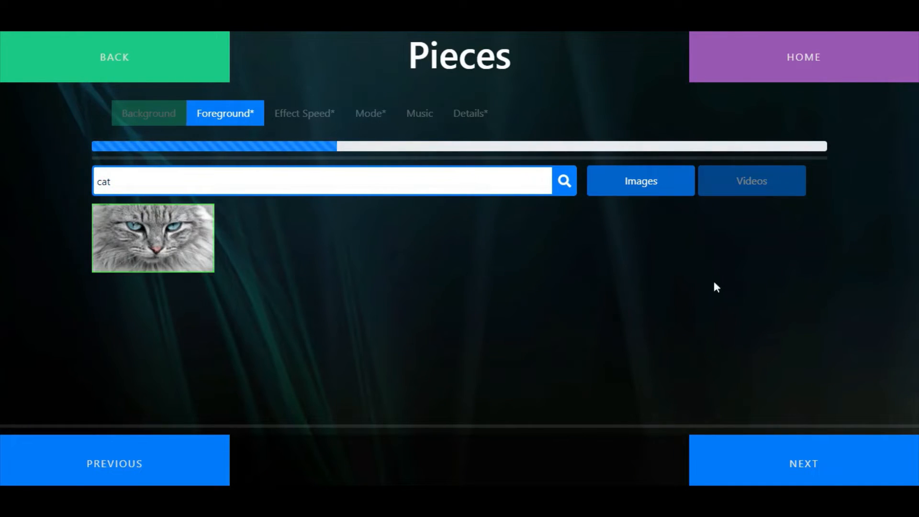
left_click(820, 466)
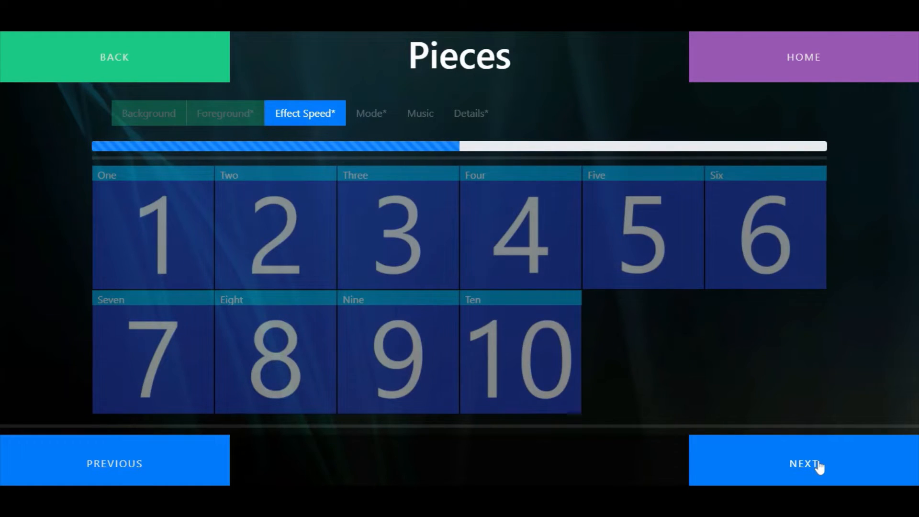
Set the effect speed to Five and the mode to Flip for the Pieces activity
left_click(687, 234)
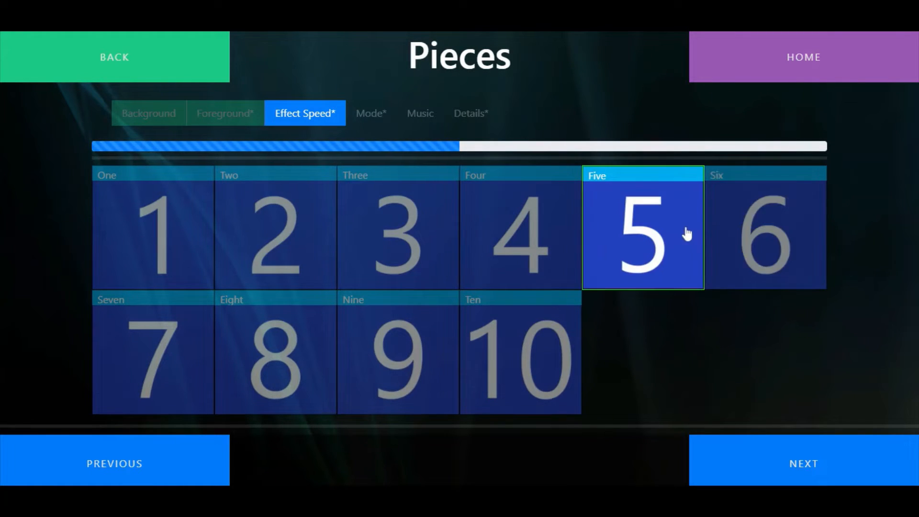
left_click(830, 465)
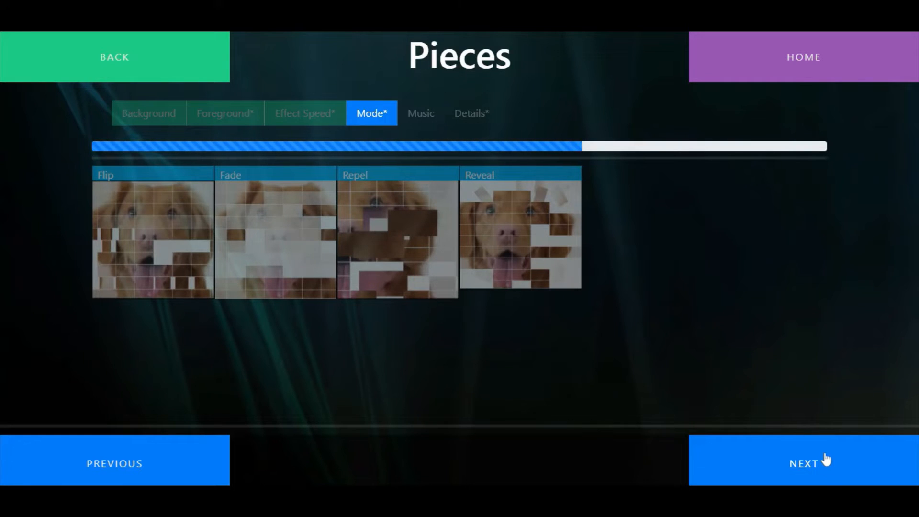
left_click(166, 236)
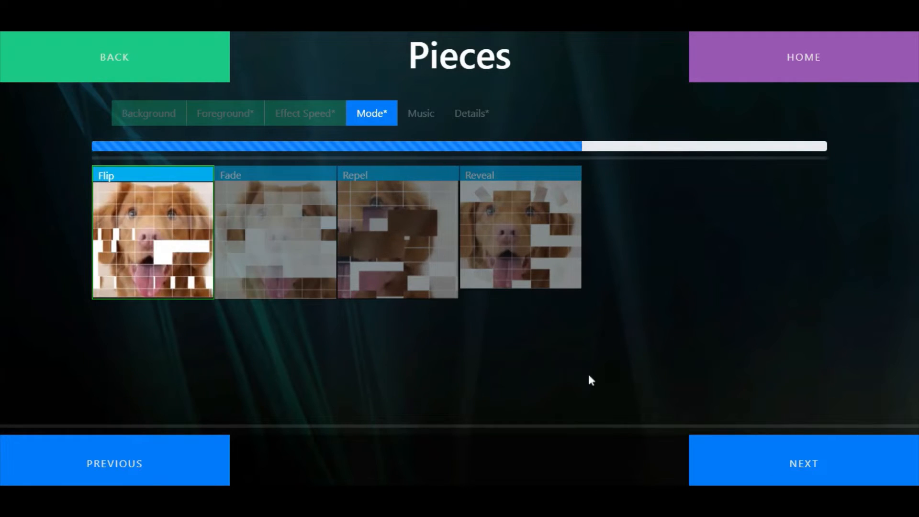
left_click(833, 475)
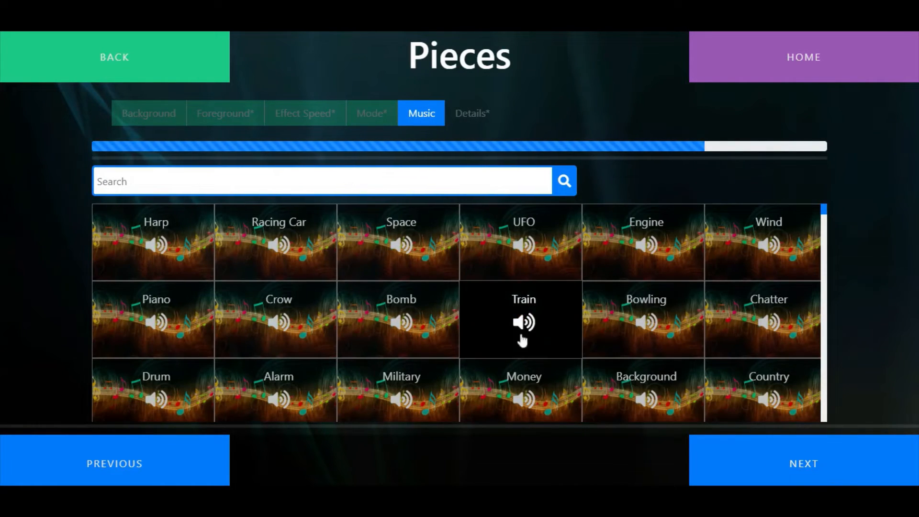
Search the music for "dog", choose the Dogs track and continue to the activity details
type("dog")
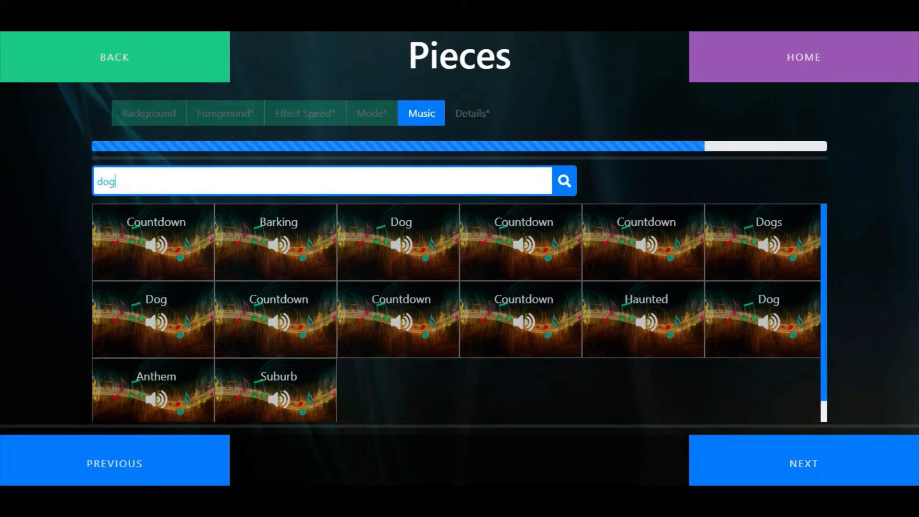
left_click(418, 260)
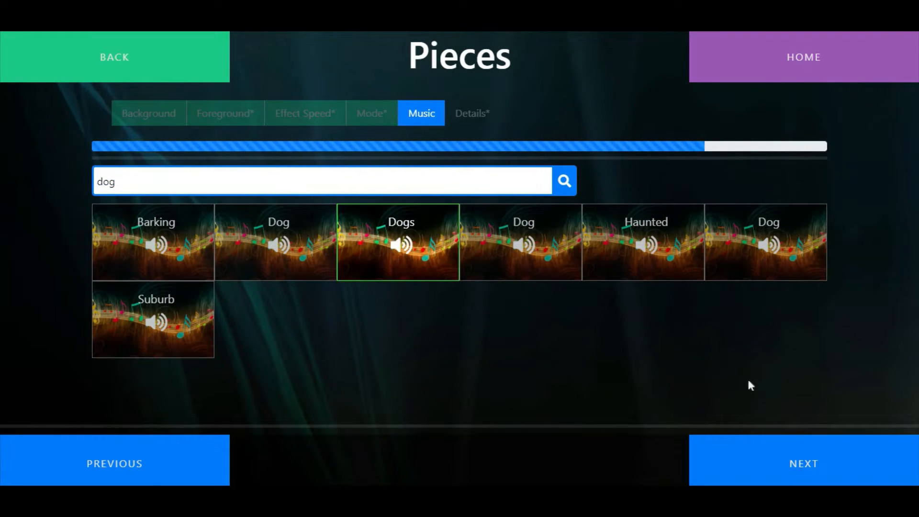
left_click(857, 465)
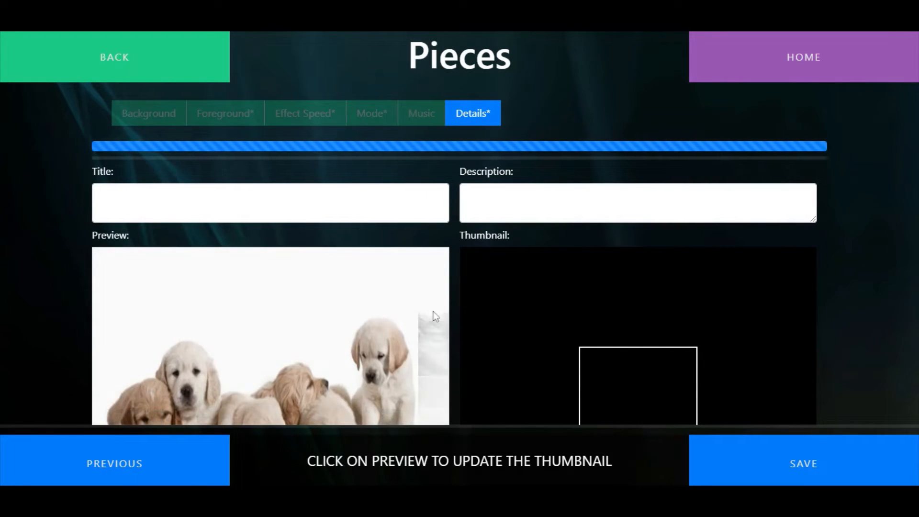
Title the activity "Dogs and Cats", describe it as "Flip the image of the cat to see the image of the puppies", capture a thumbnail and save
left_click(180, 206)
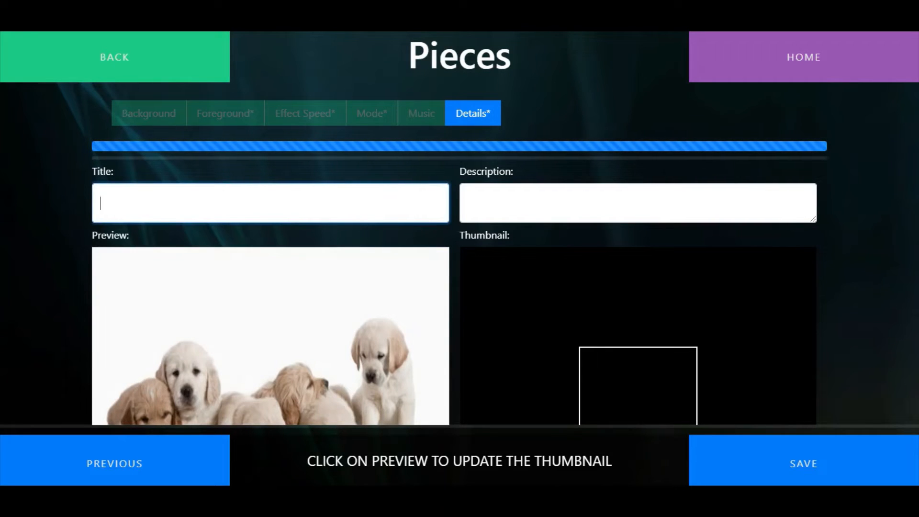
type("Dogs and Cats")
key("Tab")
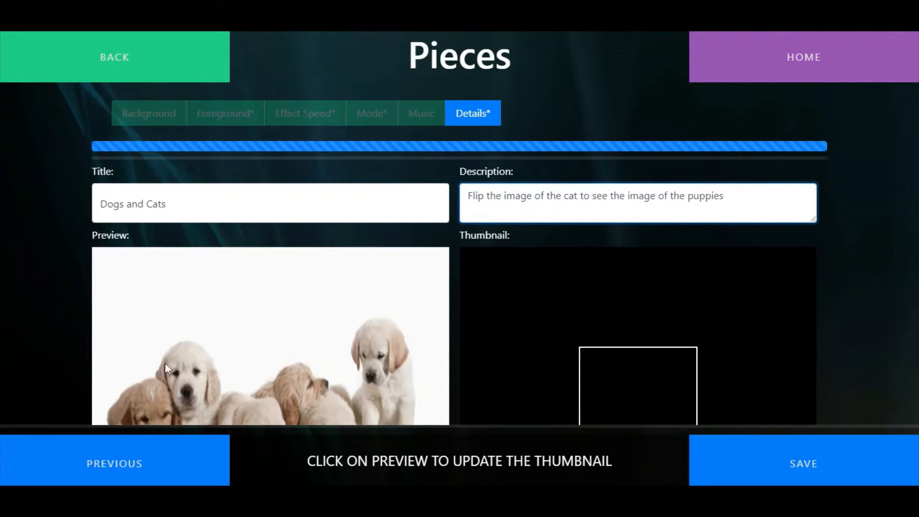
left_click(328, 375)
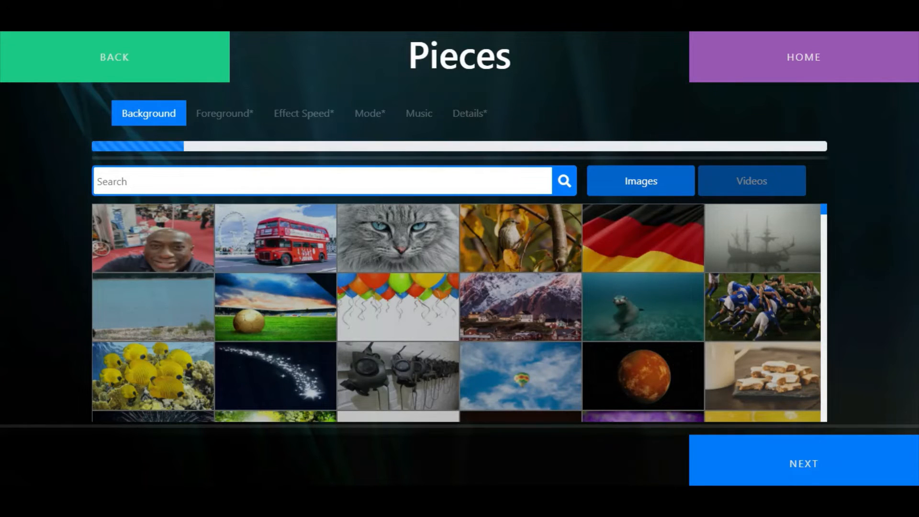
For another Pieces activity, search images for "para" and use the palm tree sunset as the background
type("pa")
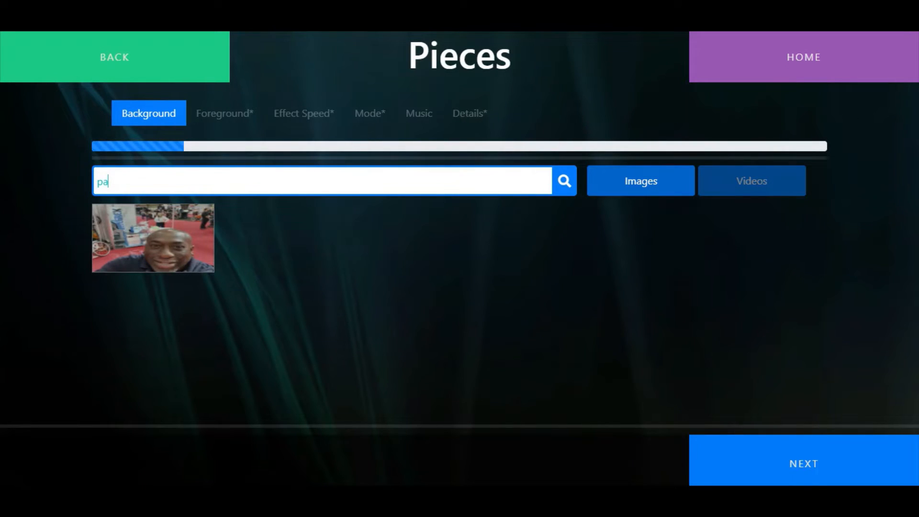
type("ra")
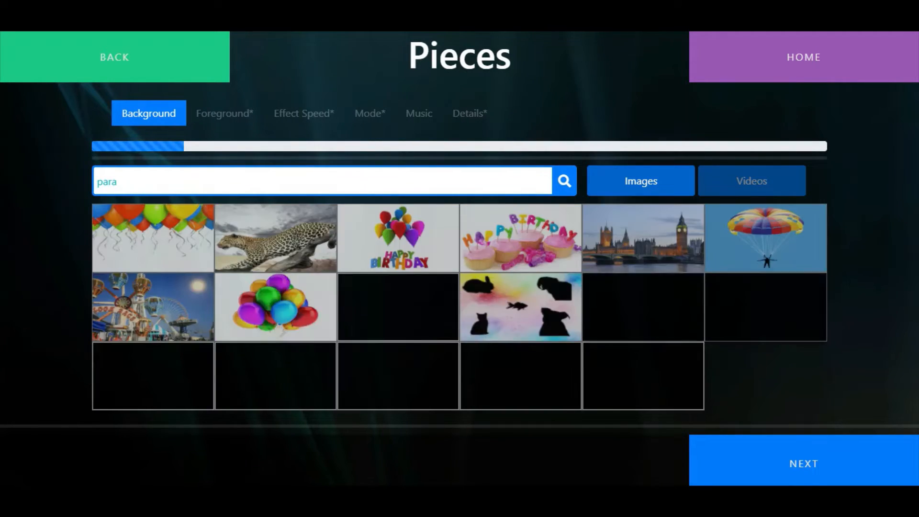
left_click(306, 246)
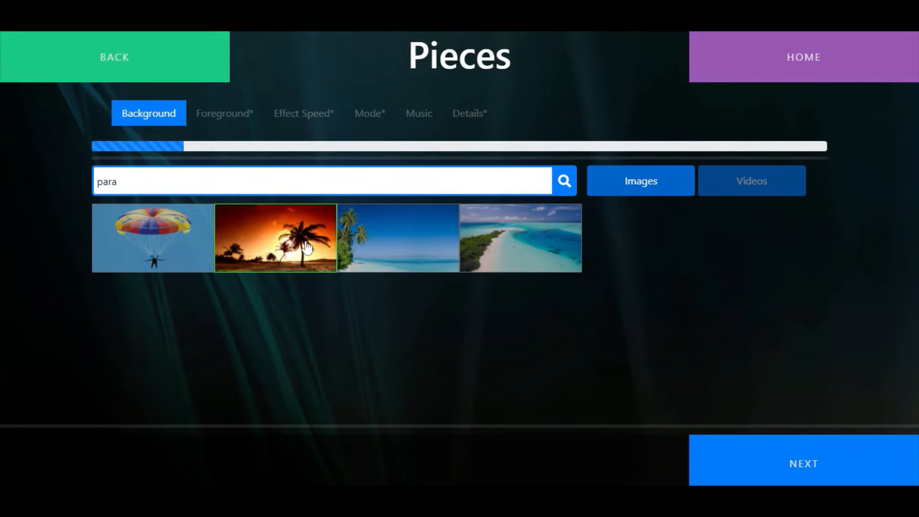
left_click(834, 475)
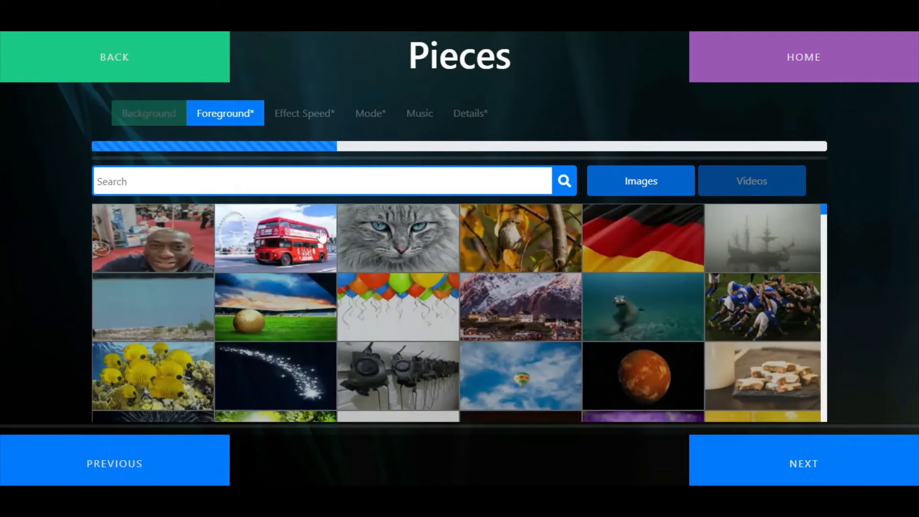
Search the foreground images for "ocean" and use the golden kitesurfer image as the foreground
type("cean")
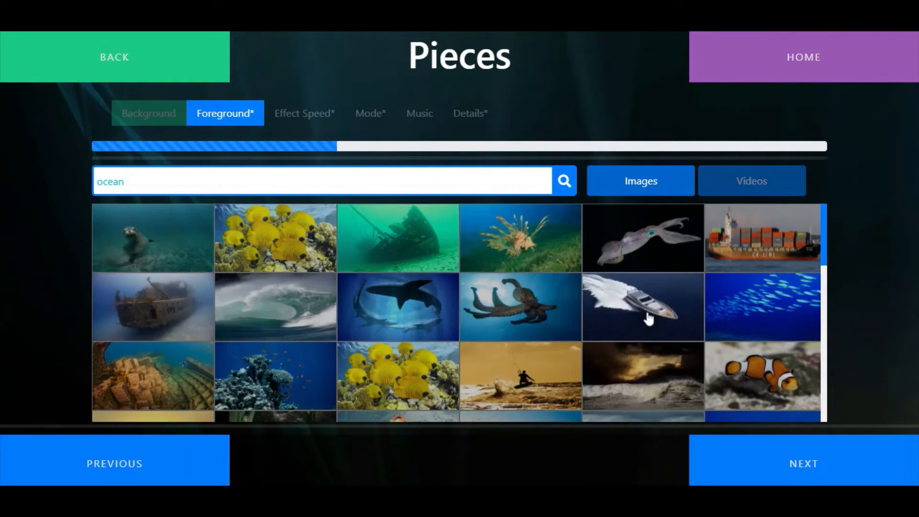
left_click(567, 390)
left_click(855, 466)
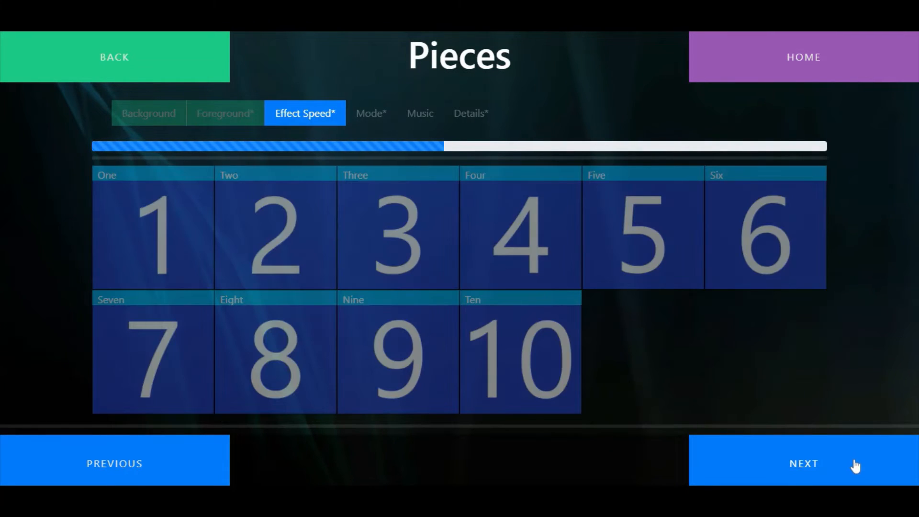
Set the second Pieces activity's effect speed to Four and its mode to Fade
left_click(521, 230)
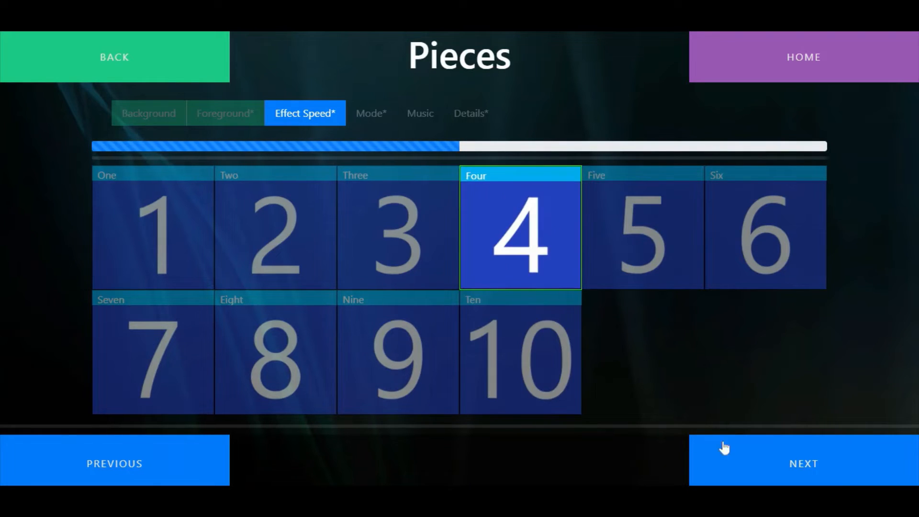
left_click(787, 462)
left_click(286, 236)
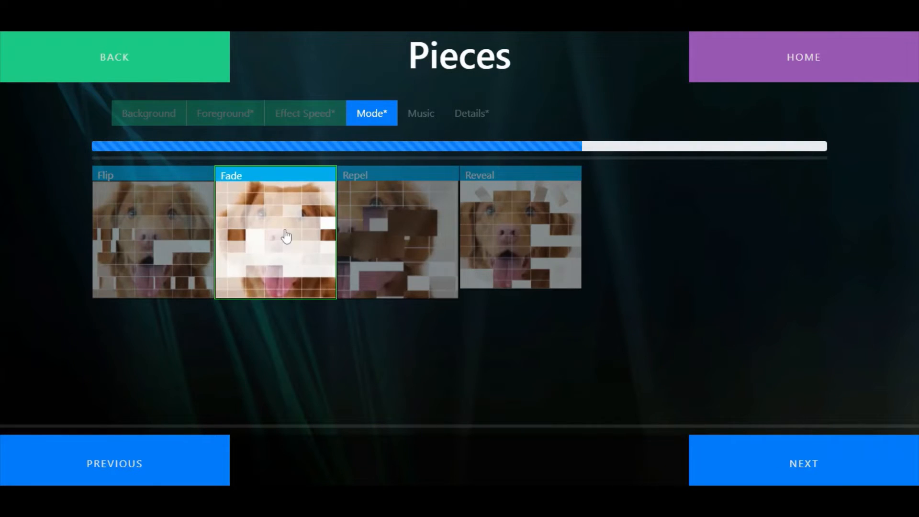
Search the music for "wav" and use the Waves sound for the second Pieces activity
left_click(808, 461)
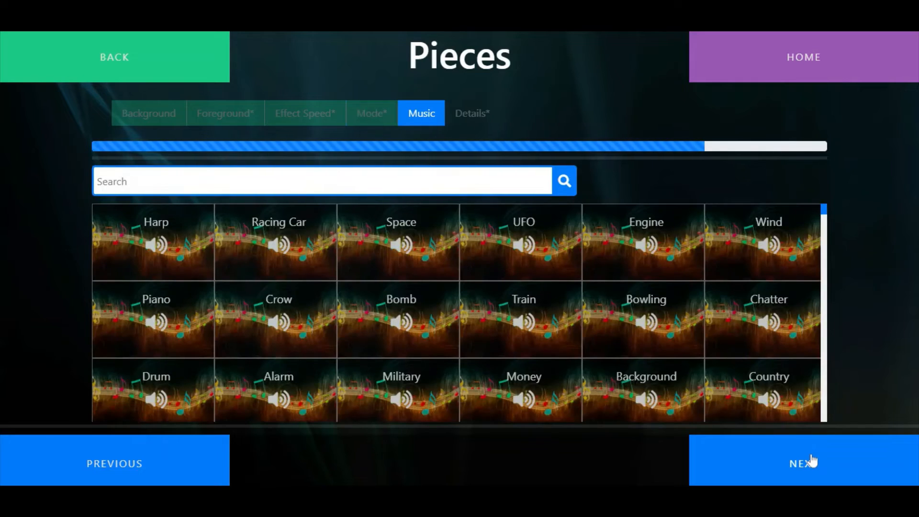
type("wav")
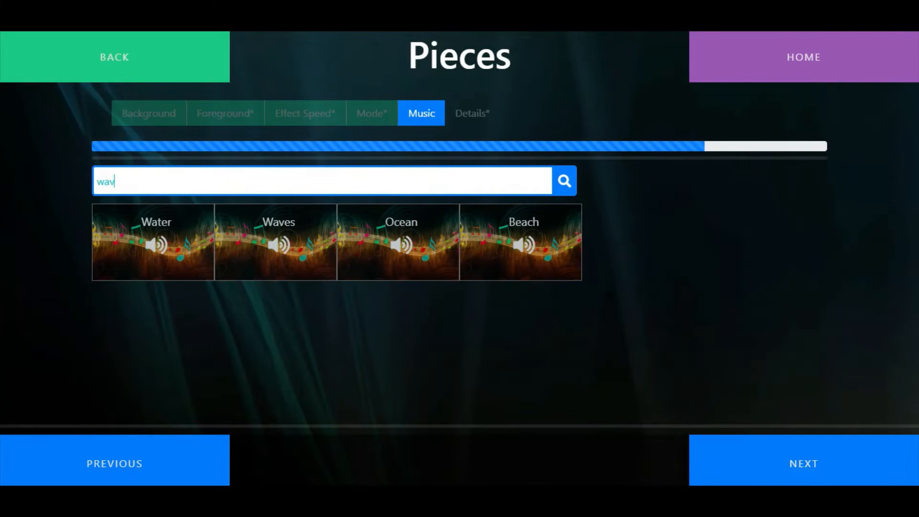
left_click(291, 262)
left_click(758, 455)
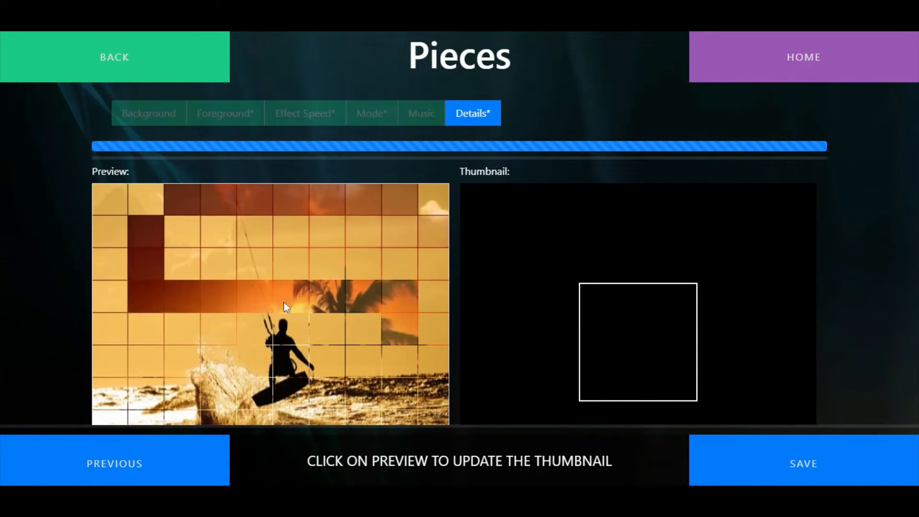
Capture a thumbnail from the kitesurfer preview and title the activity "Surfer and paradise"
left_click(307, 319)
scroll(317, 199, "up", 2)
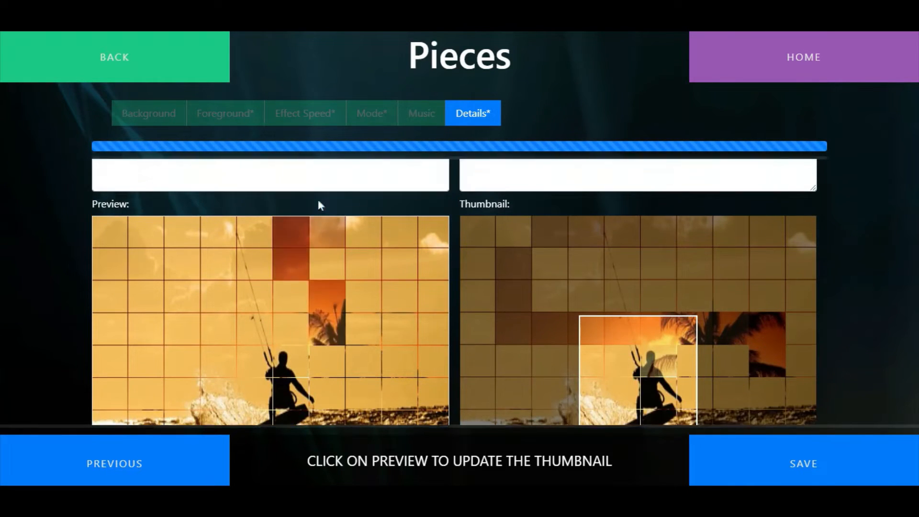
left_click(163, 205)
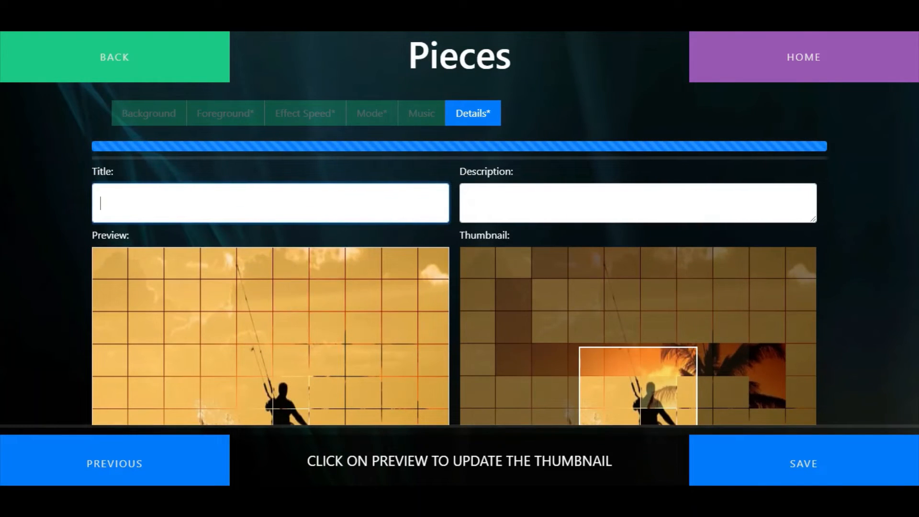
type("Surfer and paradise")
key("Tab")
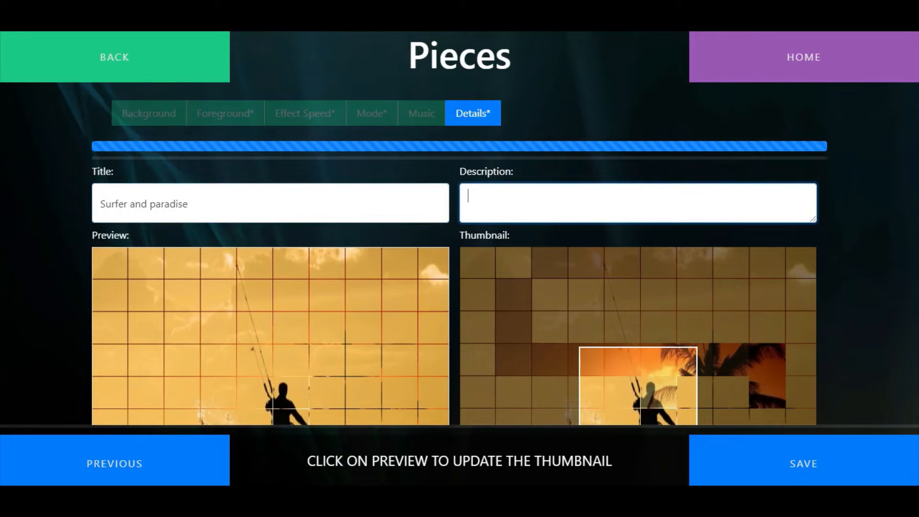
Describe the activity as "Wipe the image to see paradise underneath" and save it
type("Wipe the image to ")
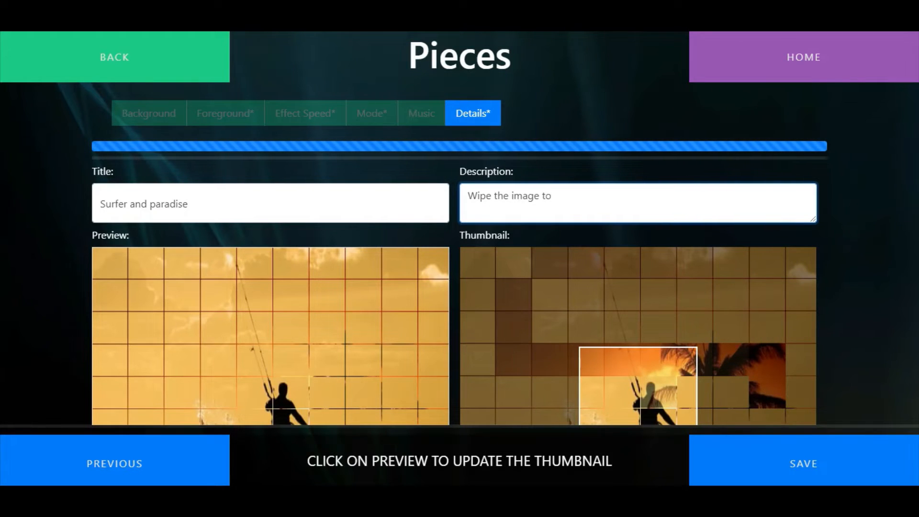
type("see paradise underneath")
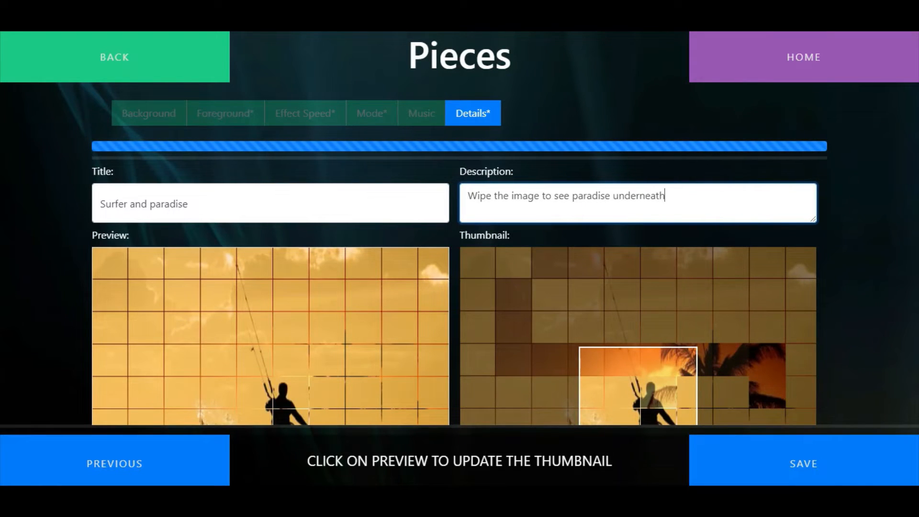
left_click(802, 468)
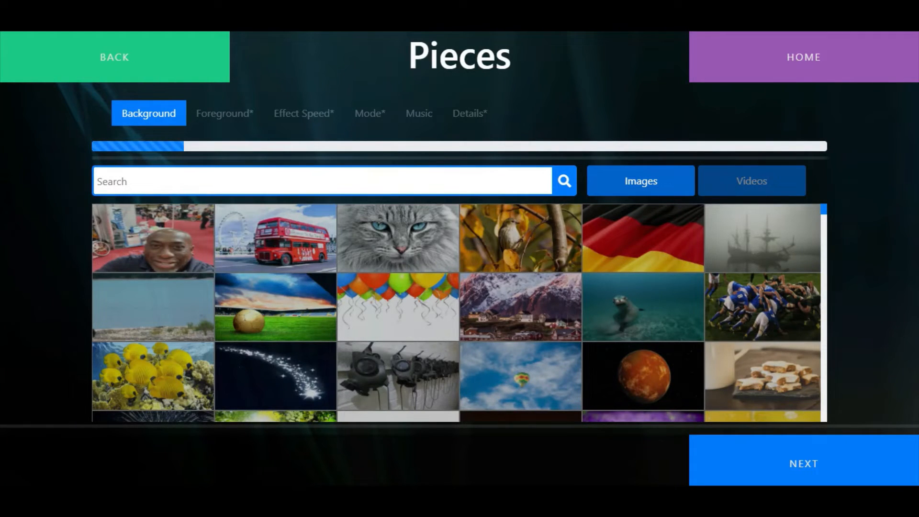
For a third Pieces activity, search images for "car" and use the red and yellow dodgem car as the background
type("ar")
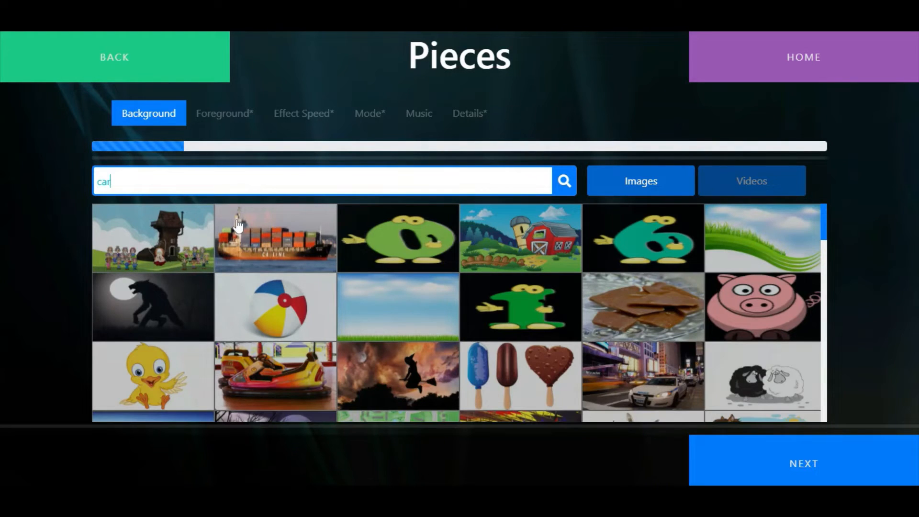
left_click(275, 376)
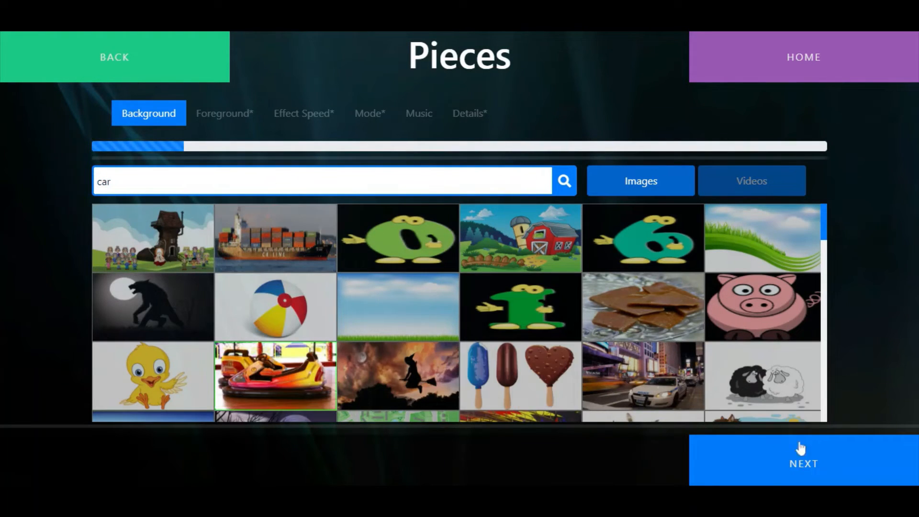
left_click(827, 477)
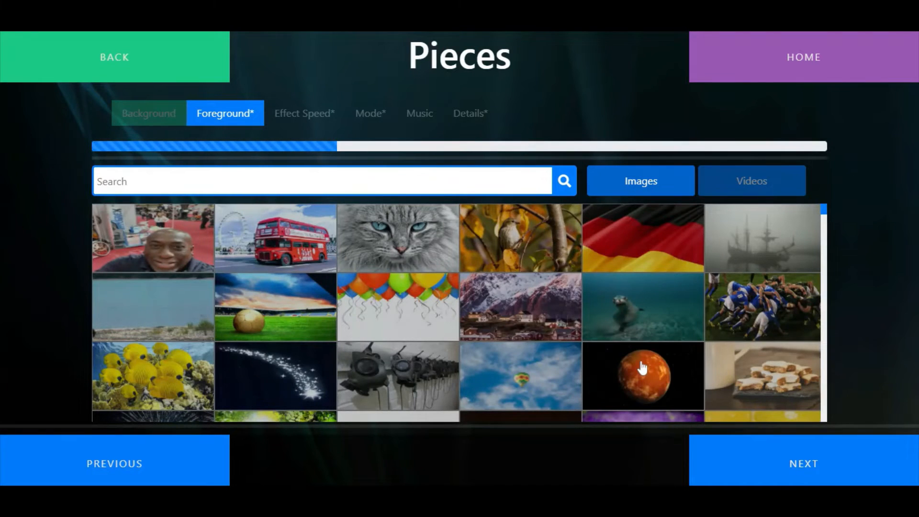
Search the foreground images for "fair" and use the daytime Ferris wheel image as the foreground
type("fairgr")
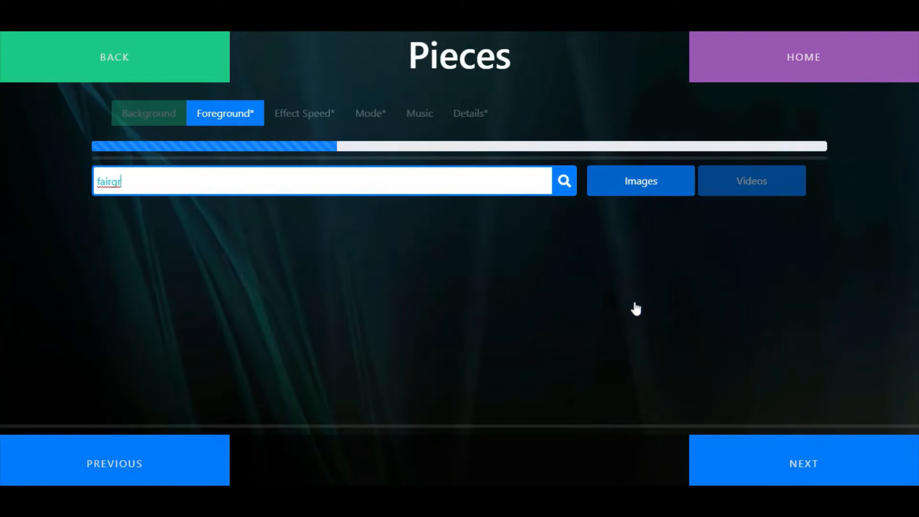
key("BackSpace")
key("BackSpace")
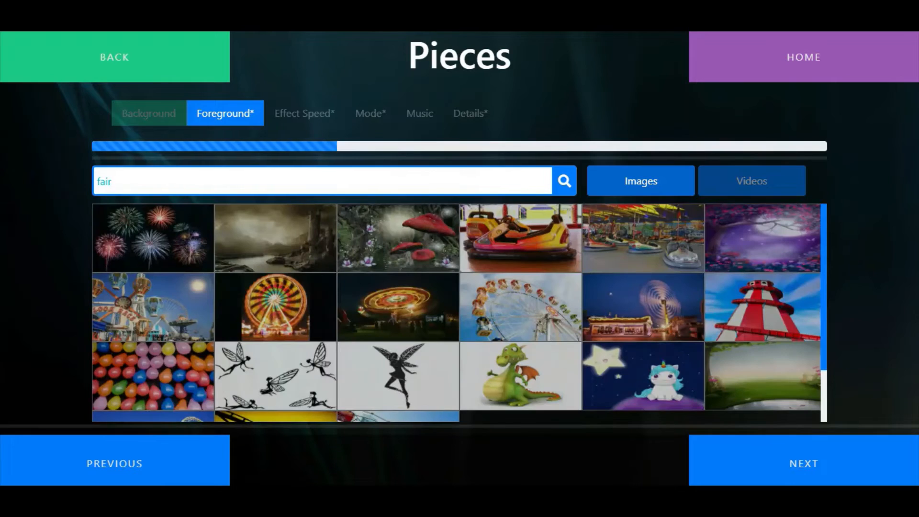
left_click(822, 462)
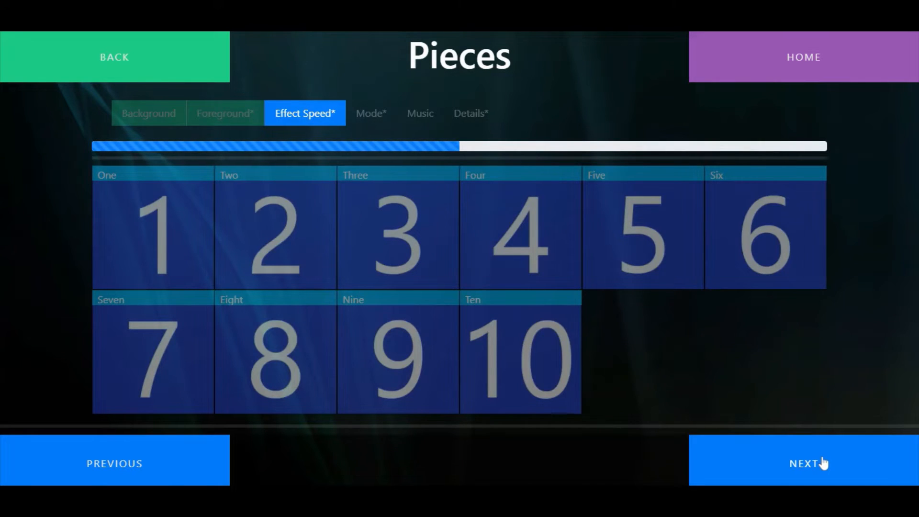
Set the third Pieces activity's effect speed to Nine and its mode to Repel, and leave out music
left_click(395, 348)
left_click(781, 475)
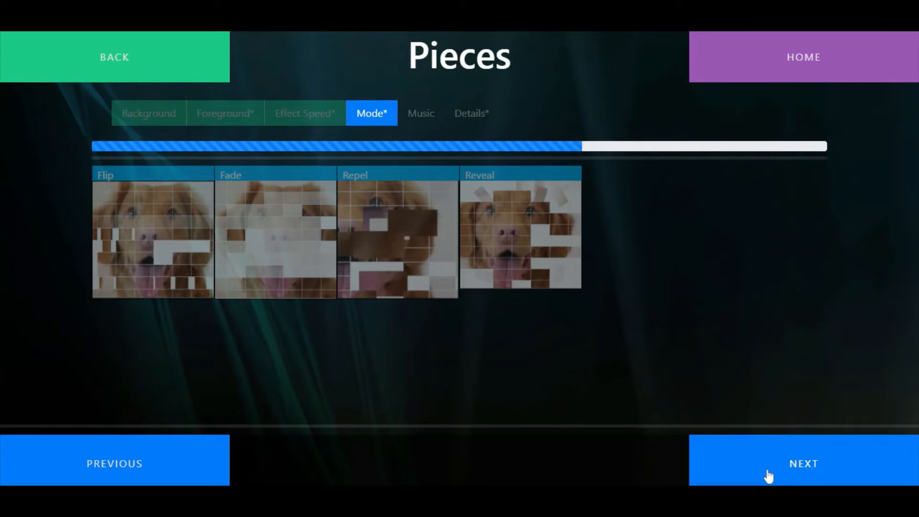
left_click(400, 242)
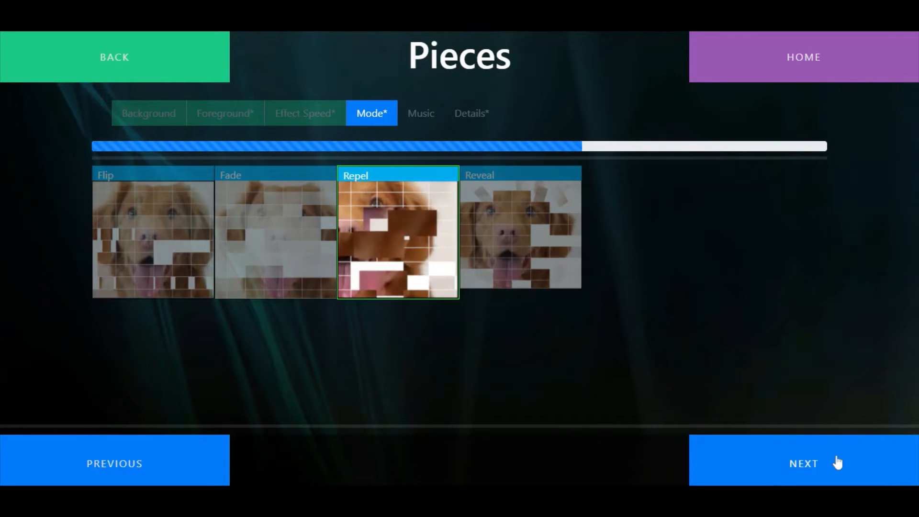
left_click(782, 464)
left_click(837, 462)
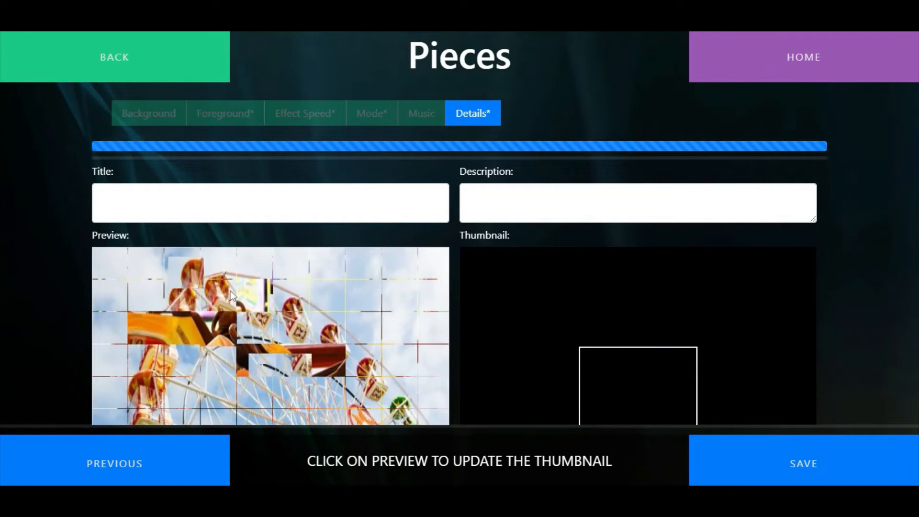
Capture a thumbnail, title the activity "Fairground", describe it as "touch the image to see the dodgem car" and save
left_click(210, 322)
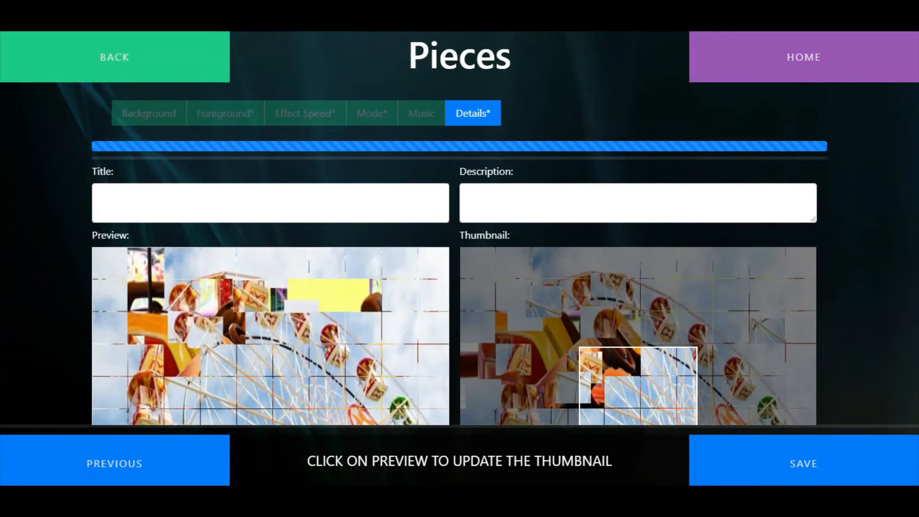
left_click(186, 203)
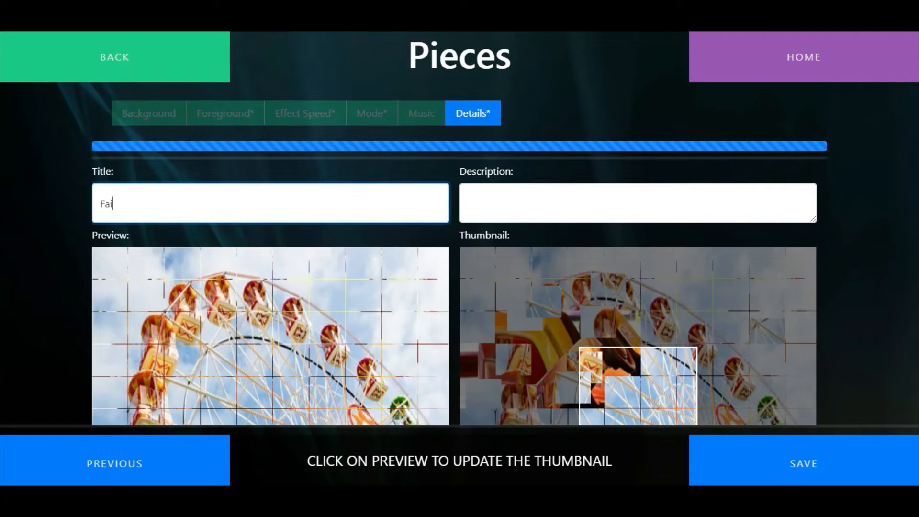
key("Tab")
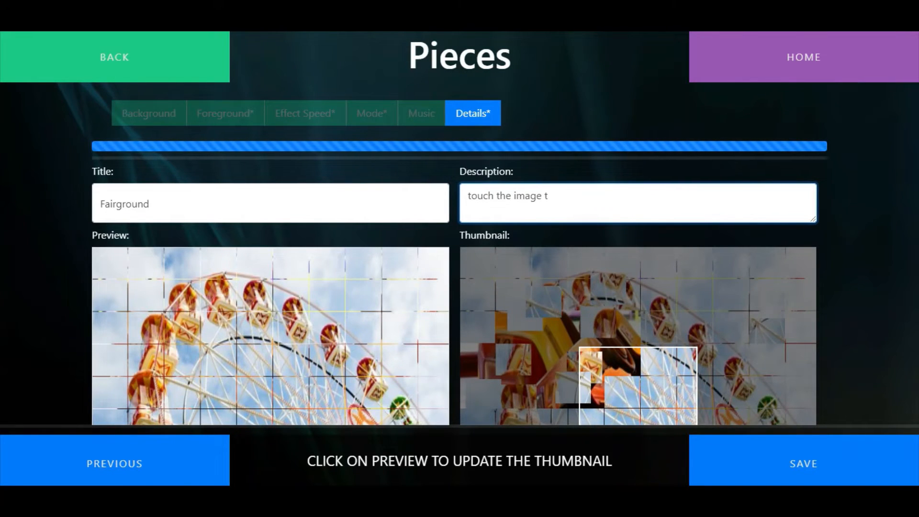
type("touch the image to see the dodgem car")
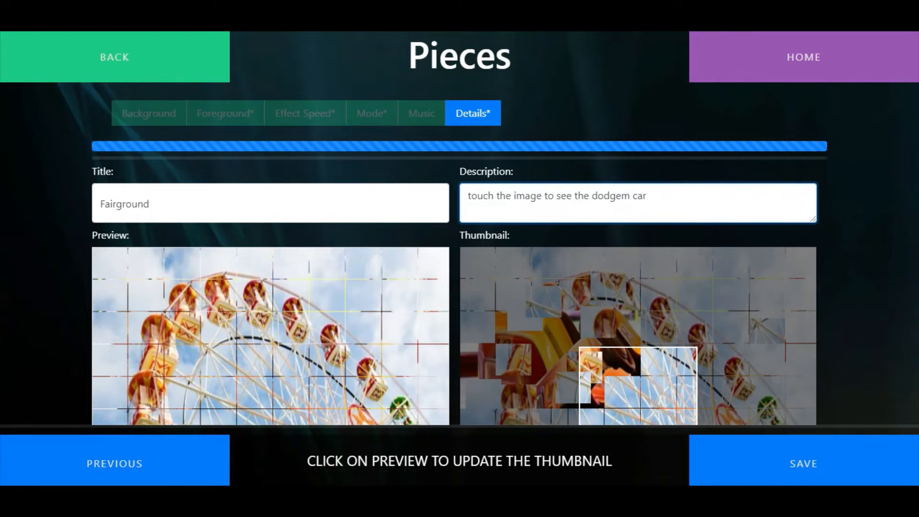
left_click(850, 466)
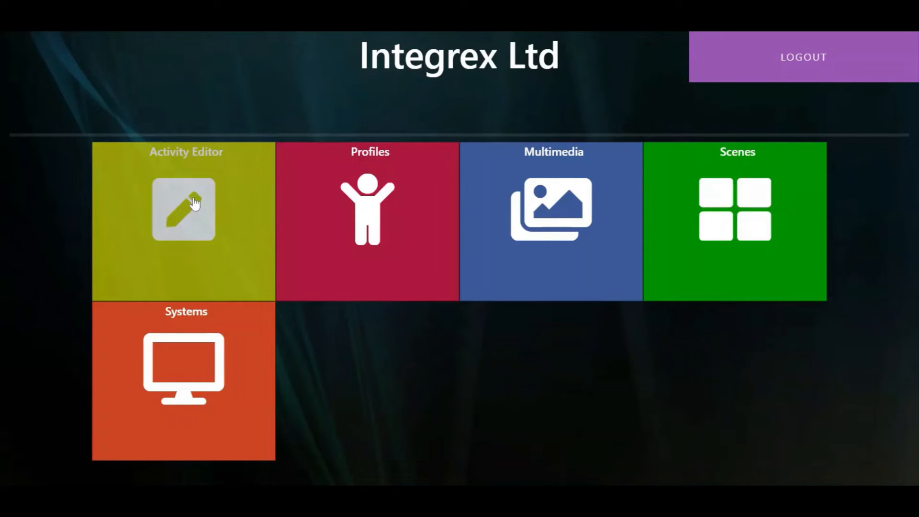
Start a new activity of the Questions type from the Activity Editor
left_click(195, 204)
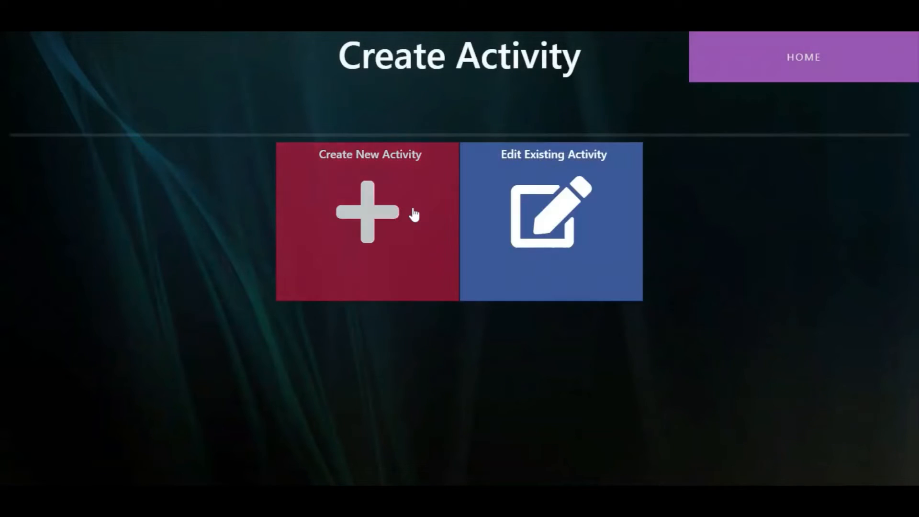
left_click(414, 212)
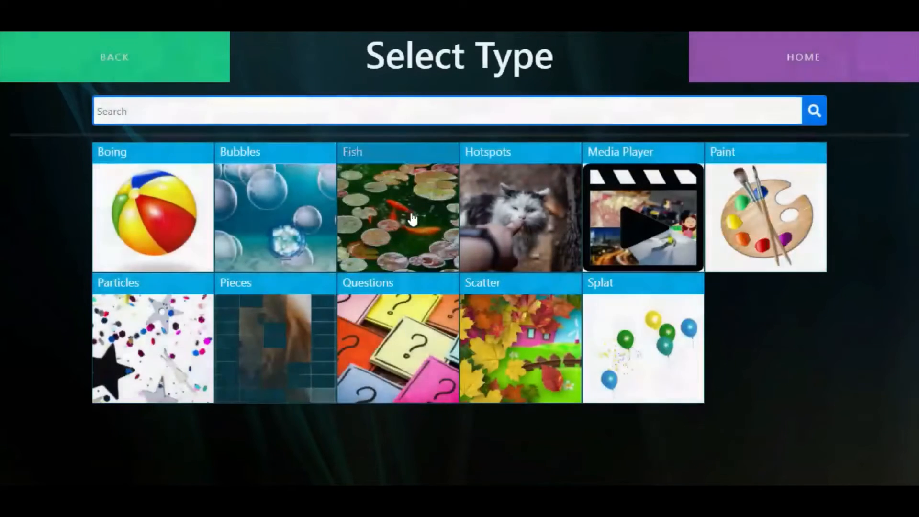
left_click(387, 332)
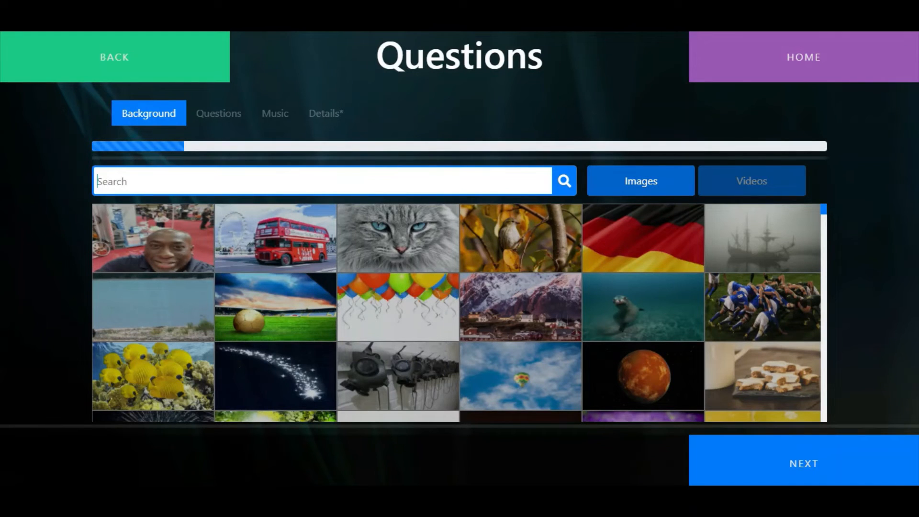
Search the background images for "grass" and use the blue sky with tall grass blades as the background
type("grass")
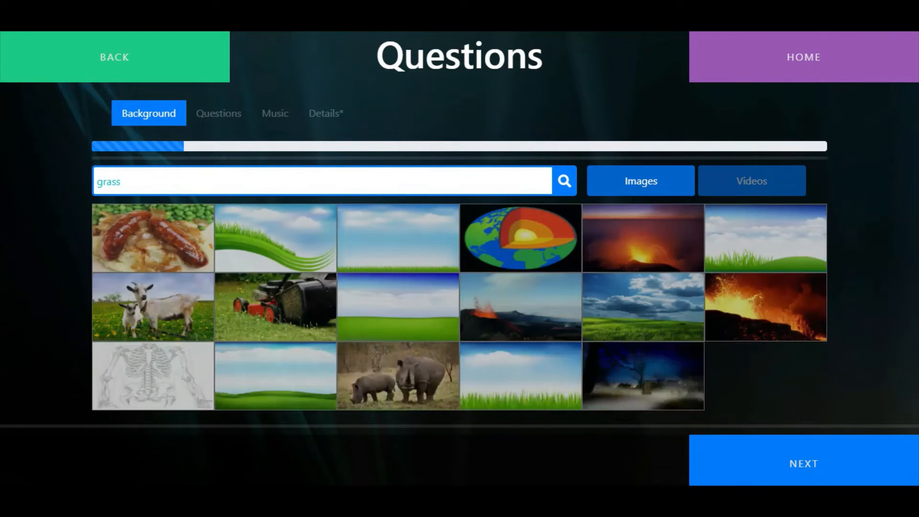
left_click(525, 323)
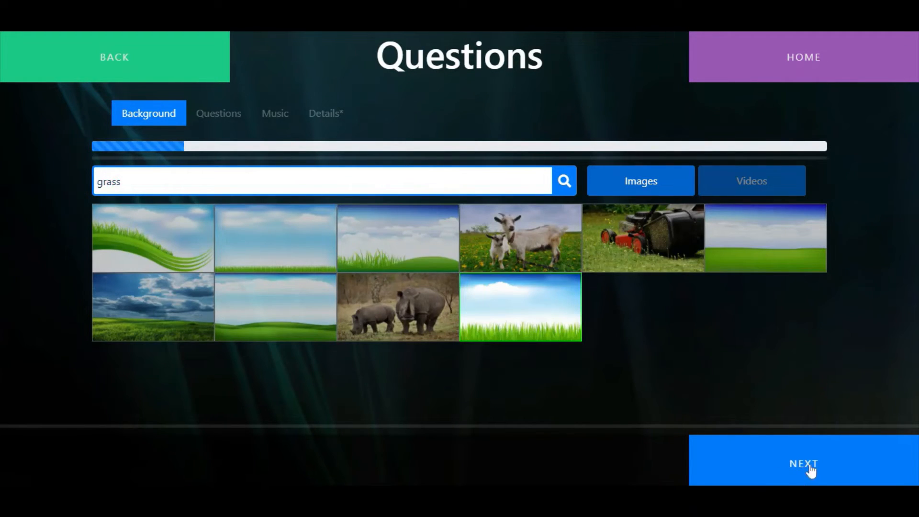
left_click(810, 471)
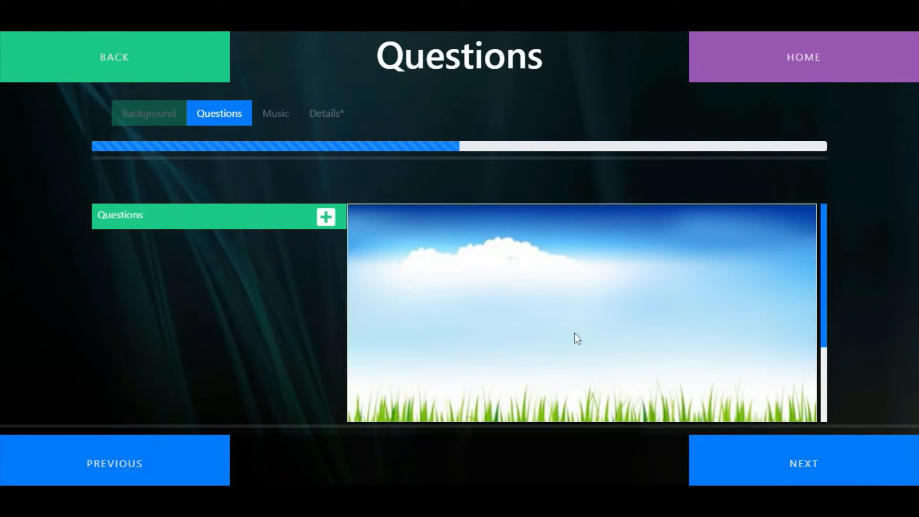
Add the text question "Animals need food for......." and place it near the upper edge of the scene
left_click(327, 215)
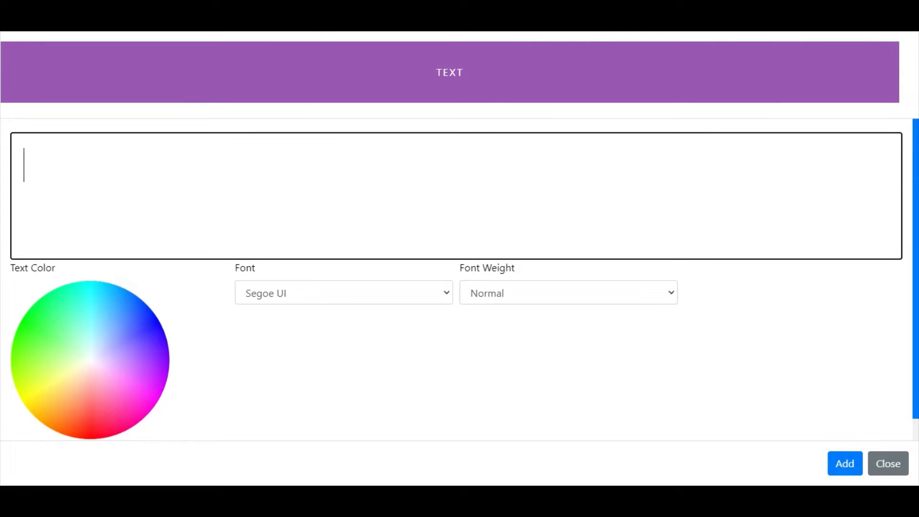
type("Animals need food for.......")
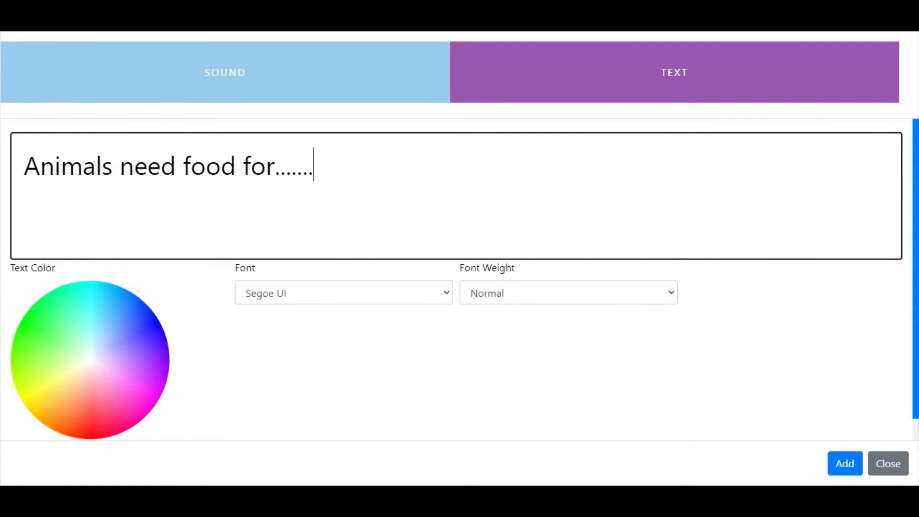
left_click(843, 470)
left_click_drag(648, 334, 601, 239)
Add the text answer "To give them energy" to the question and place it in the lower left of the scene
left_click(326, 281)
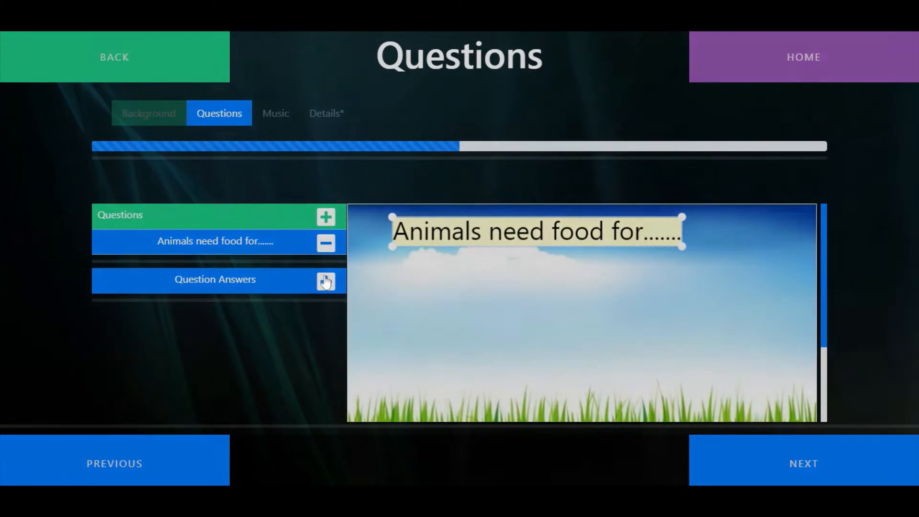
left_click(409, 277)
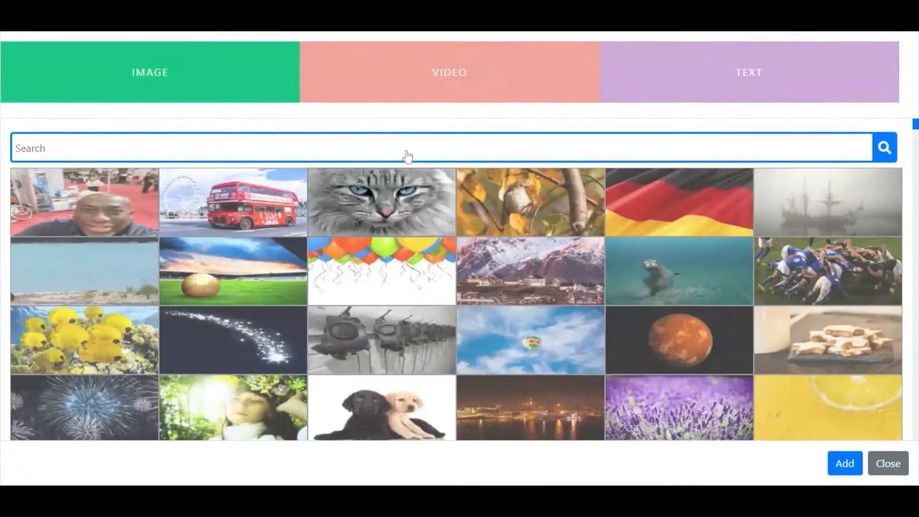
left_click(724, 79)
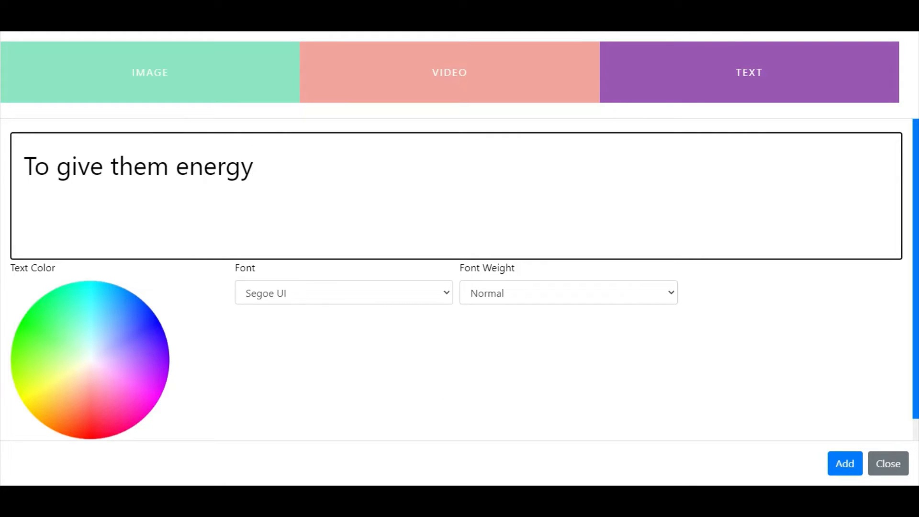
left_click(841, 463)
left_click_drag(769, 372, 421, 348)
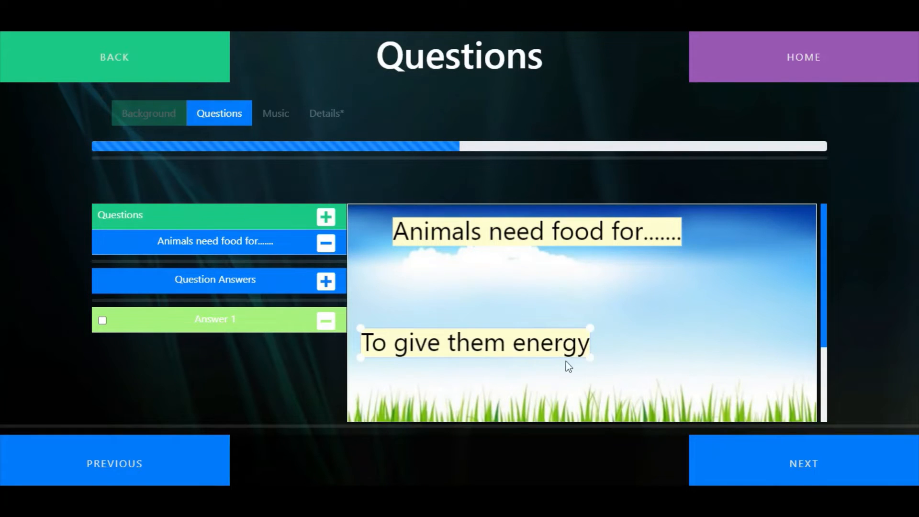
Shrink the "To give them energy" answer, and add the text answer "For shelter" beside it at a matching size just above the grass
left_click_drag(592, 357, 454, 379)
left_click(326, 288)
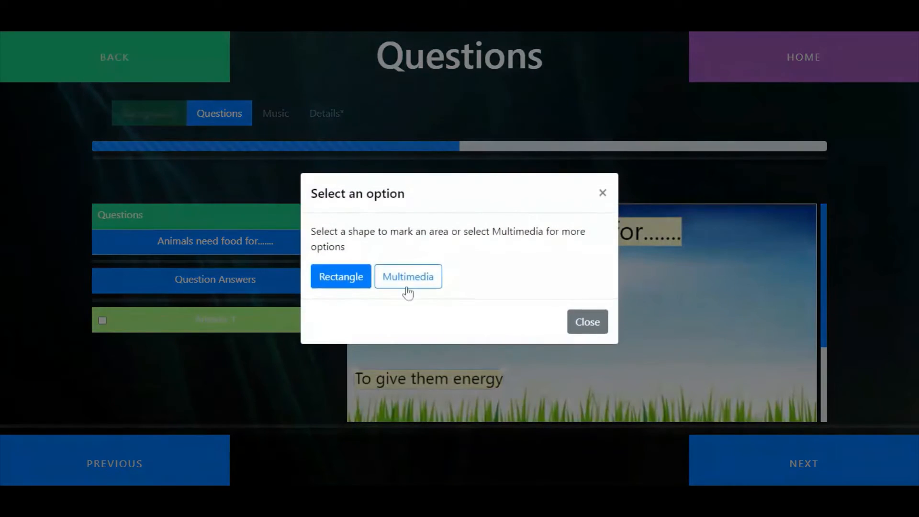
left_click(432, 281)
left_click(765, 71)
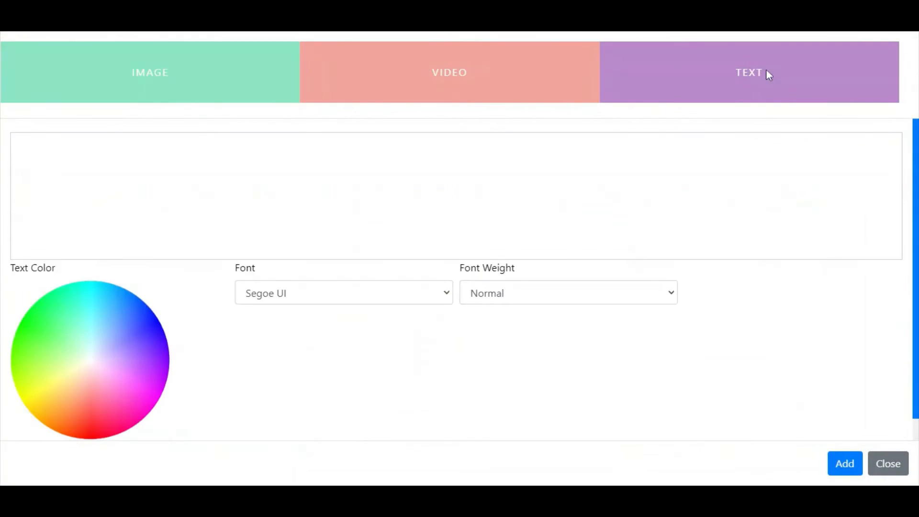
left_click(838, 457)
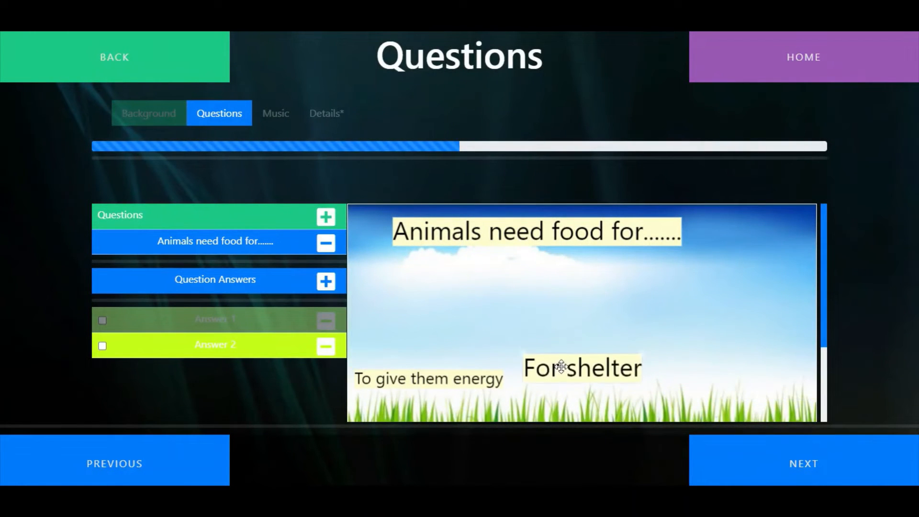
left_click_drag(561, 366, 577, 372)
left_click_drag(646, 392, 602, 381)
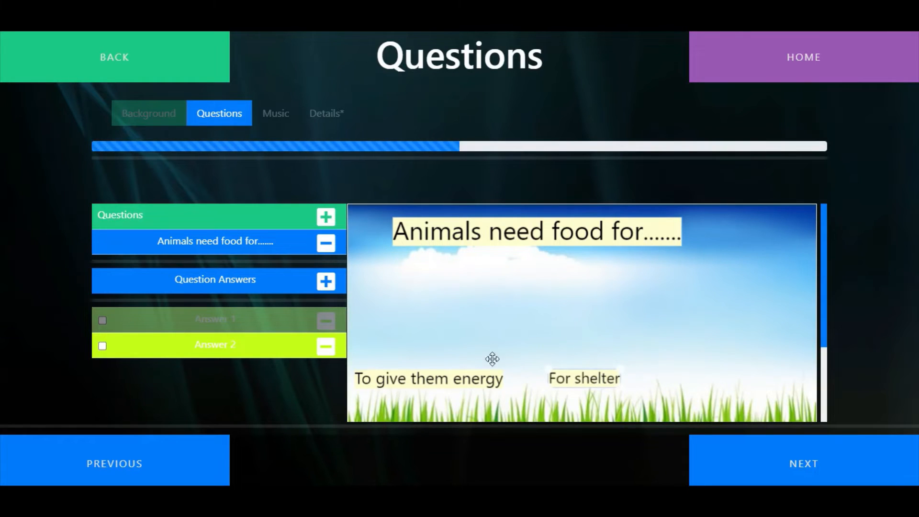
Start adding a third answer to the "Animals need food for......." question as multimedia text
left_click(326, 282)
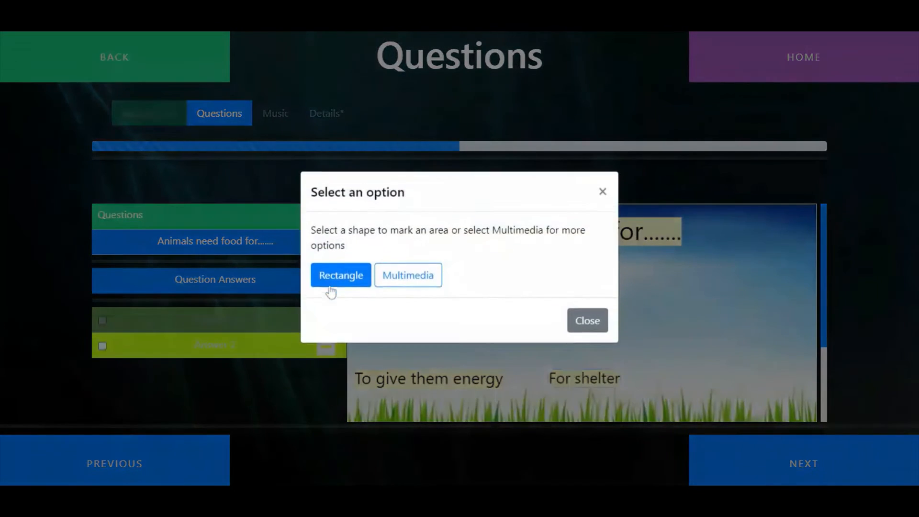
left_click(413, 277)
left_click(714, 98)
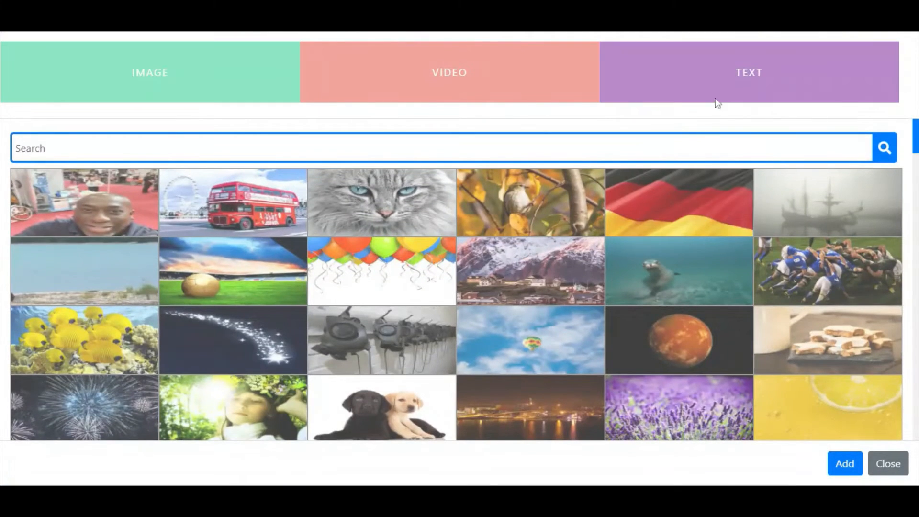
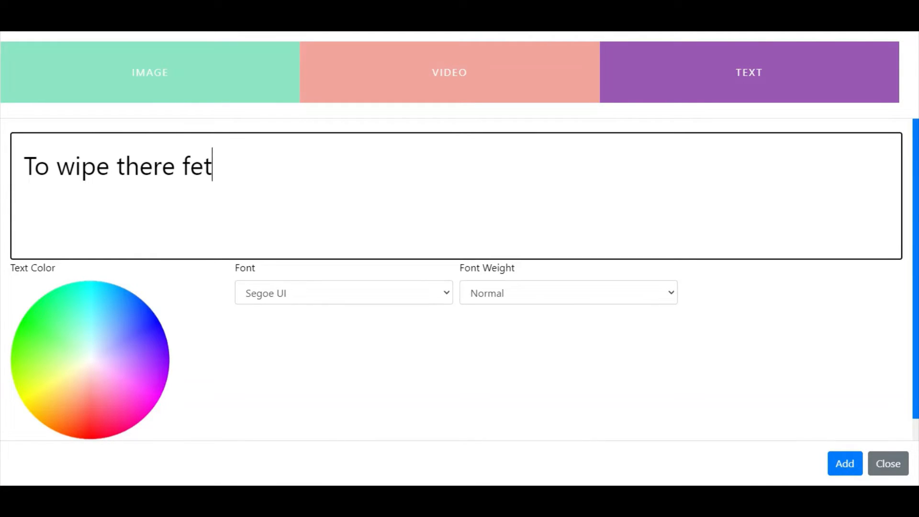
Add the text answer "To wipe there feet", shrink it to match the others, and place it just above the grass beside "For shelter"
left_click(844, 463)
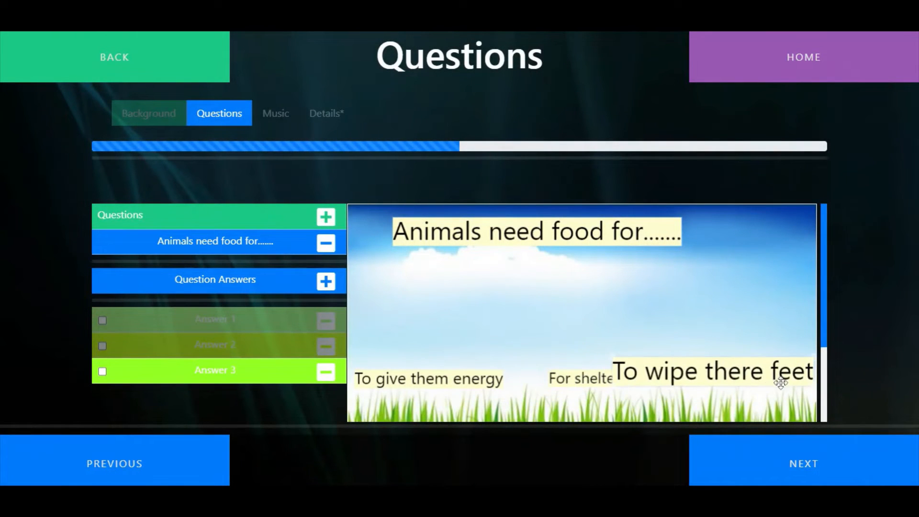
left_click_drag(615, 365, 667, 381)
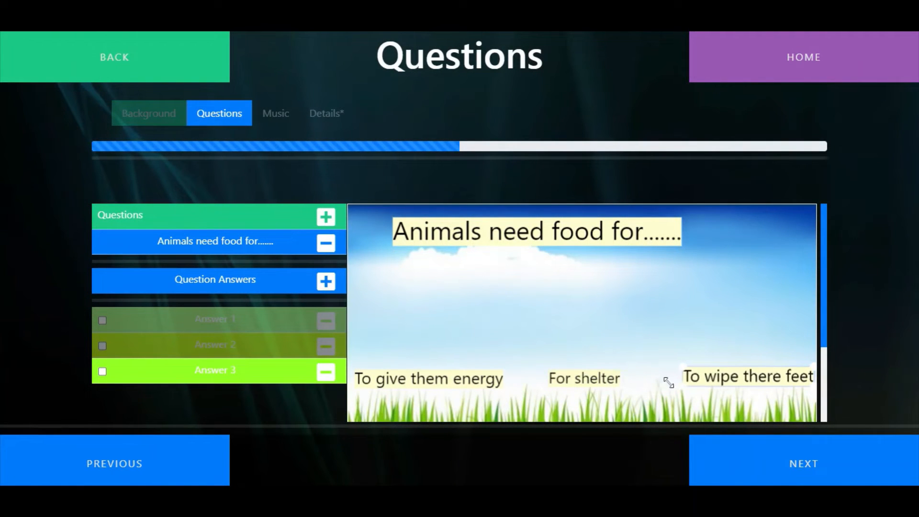
left_click_drag(749, 383, 733, 381)
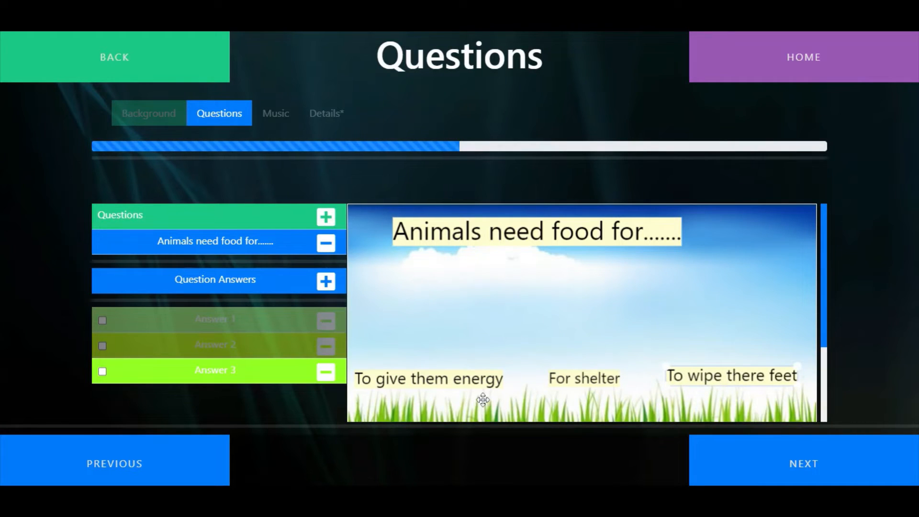
Mark the "To give them energy" answer as the correct one
left_click(481, 383)
left_click(710, 377)
left_click(446, 383)
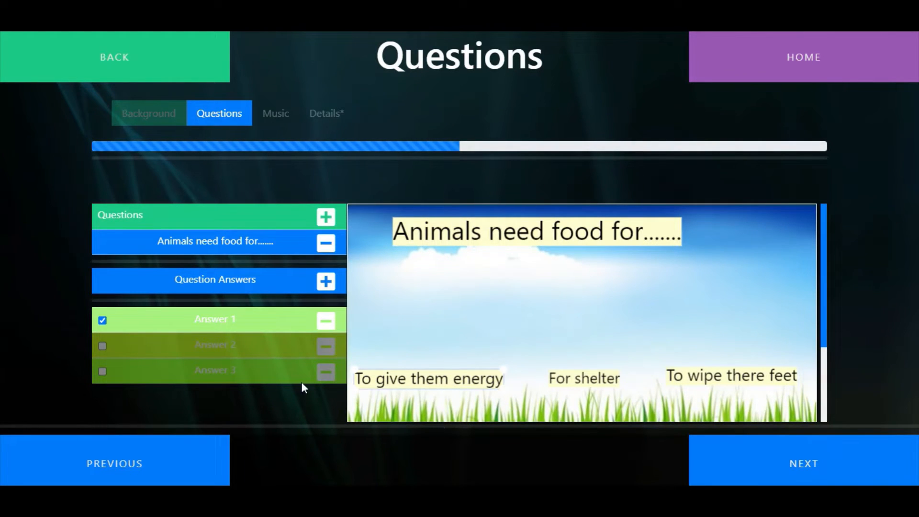
Start a second question and search its background images for animal and fox pictures
left_click(326, 217)
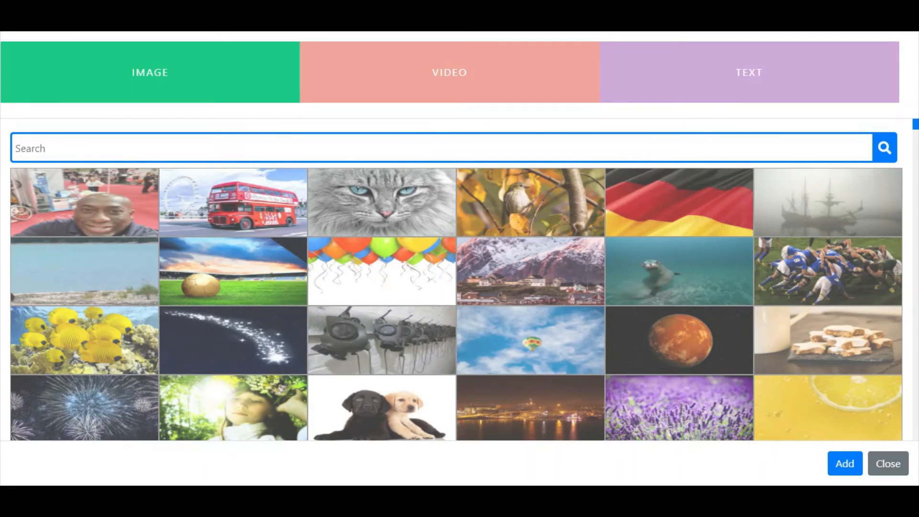
type("imal")
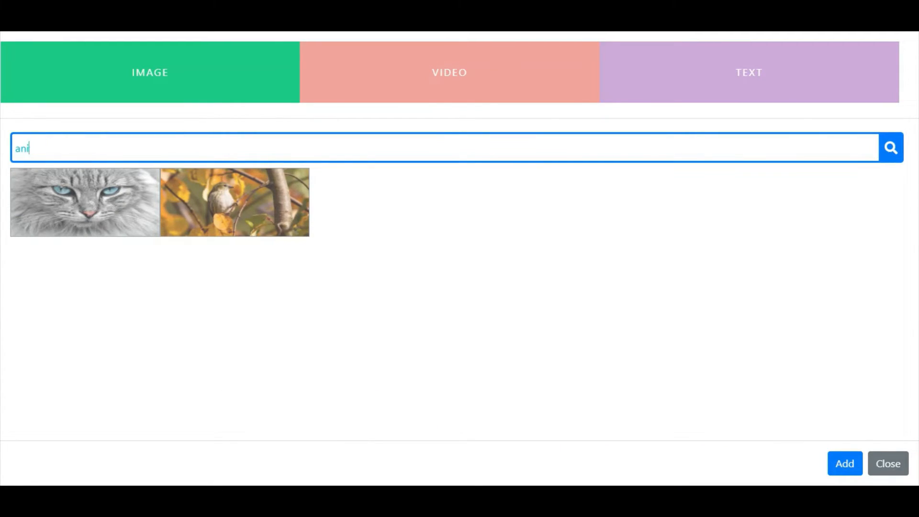
key("BackSpace")
key("BackSpace")
key("BackSpace")
type("fox")
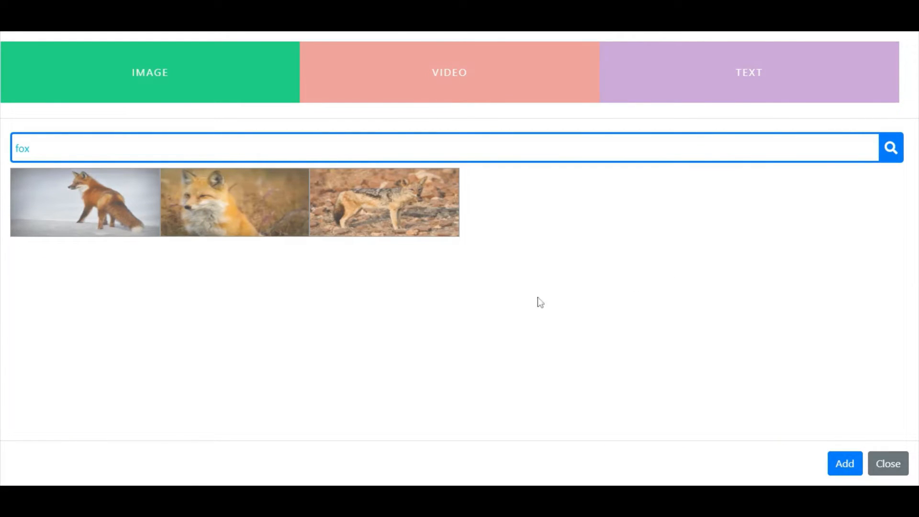
left_click(359, 229)
key("BackSpace")
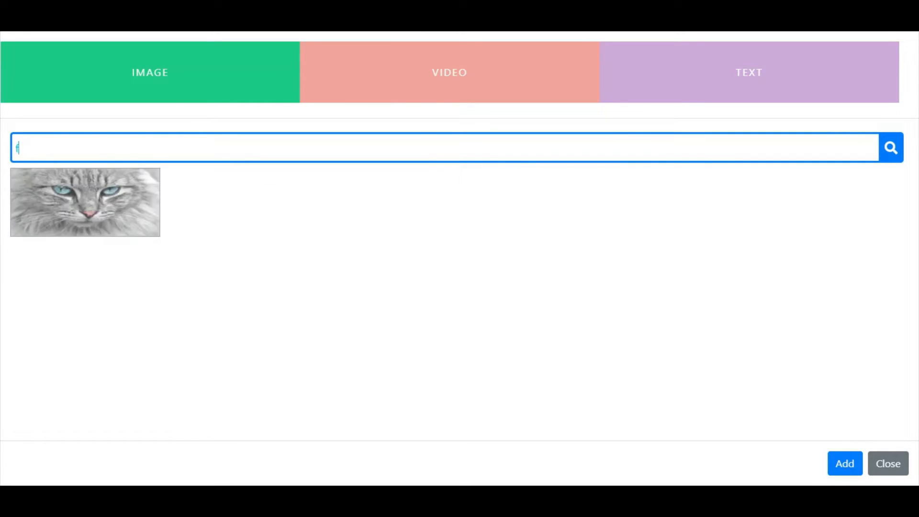
Set the collage of fox, giraffe, eagle, lion and cheetah as the second question's background
scroll(537, 273, "down", 4)
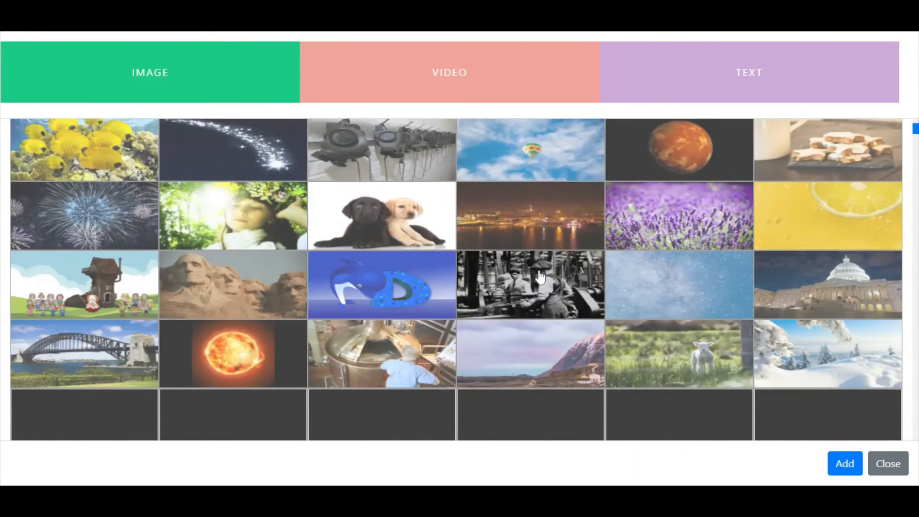
scroll(540, 277, "down", 5)
scroll(539, 276, "down", 5)
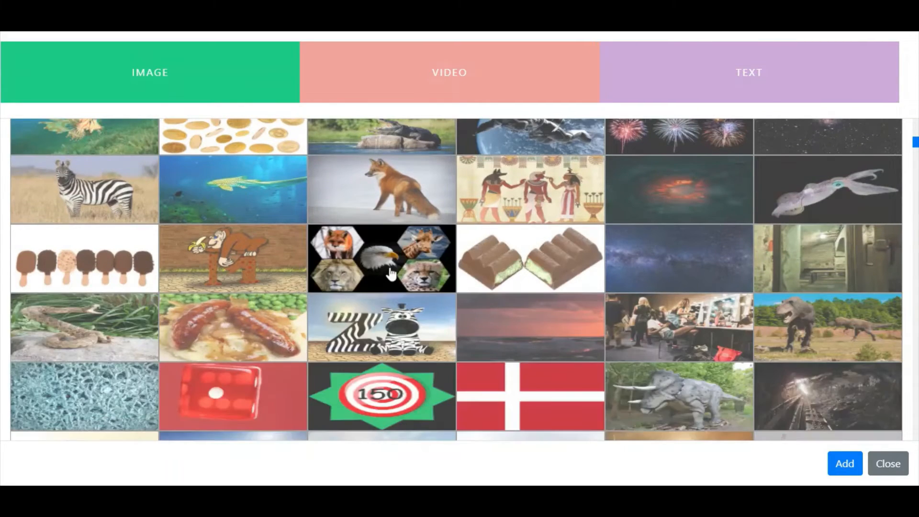
left_click(391, 273)
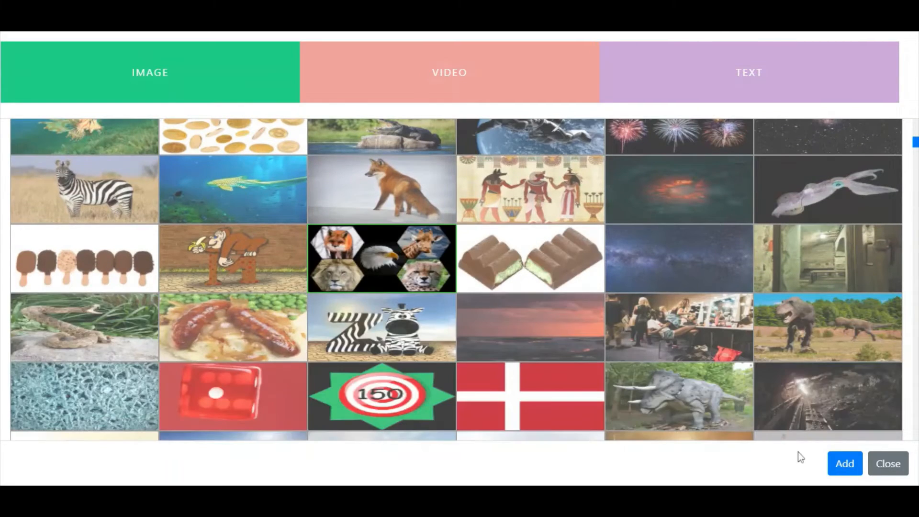
left_click(845, 464)
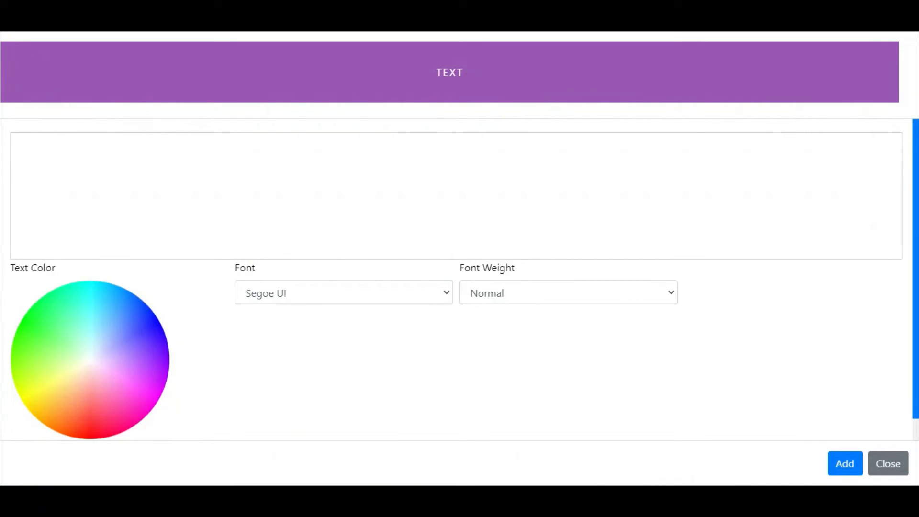
Add the text question "Which animal is the fox?" and place it along the upper edge of the collage
left_click(24, 165)
type("Which animal is the fox?")
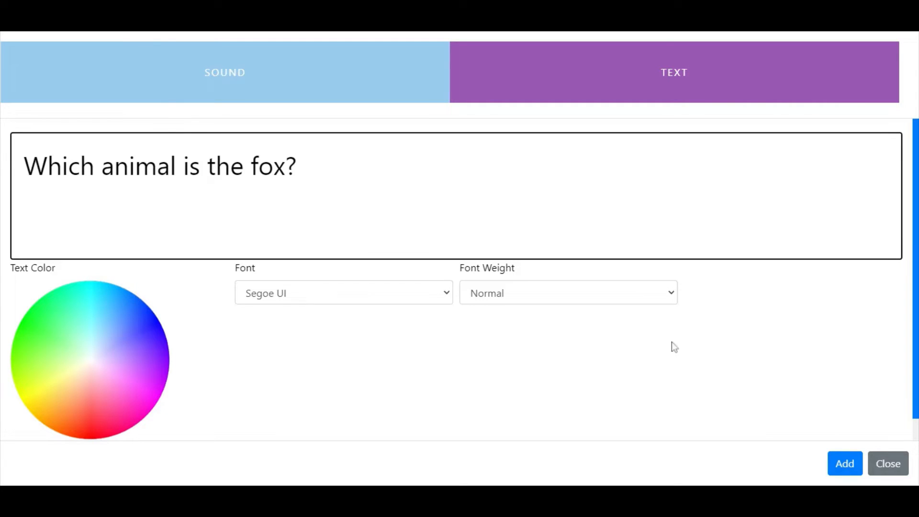
left_click(844, 463)
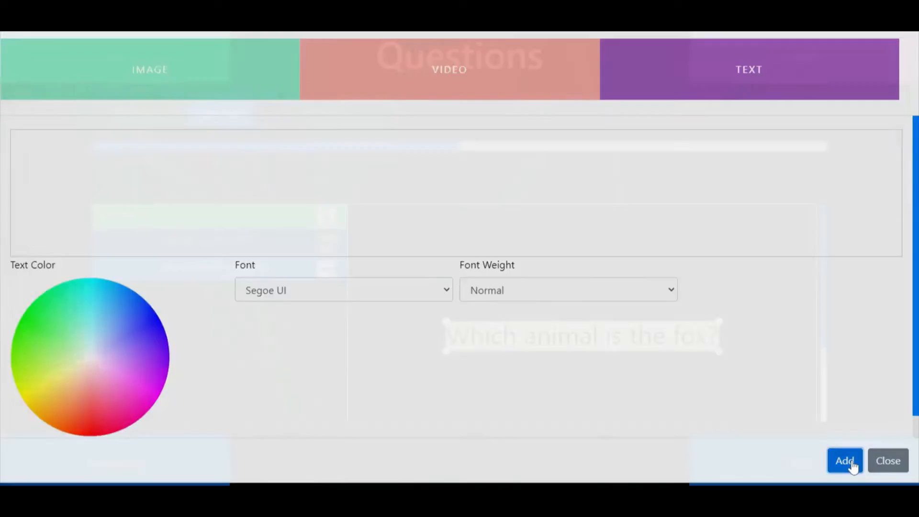
left_click_drag(624, 340, 681, 227)
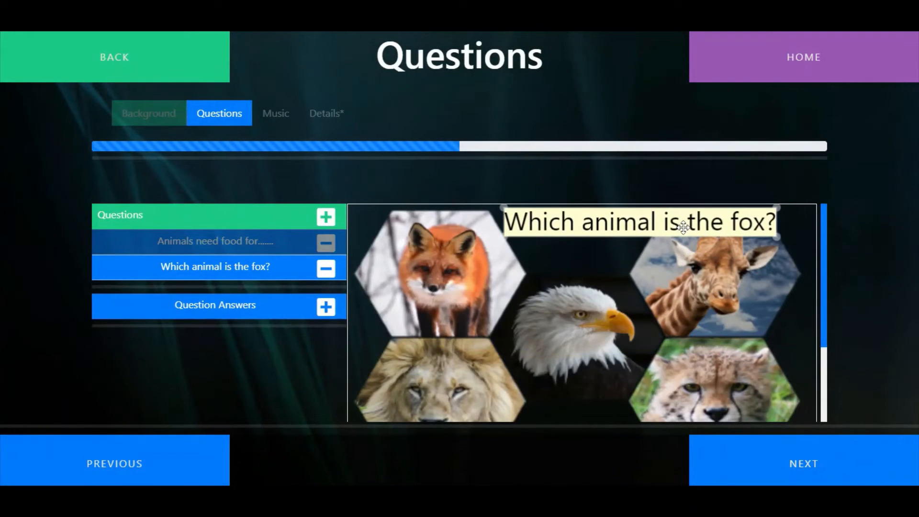
Add a rectangle answer area, enlarge it over the fox, and mark it as the correct answer
left_click(323, 312)
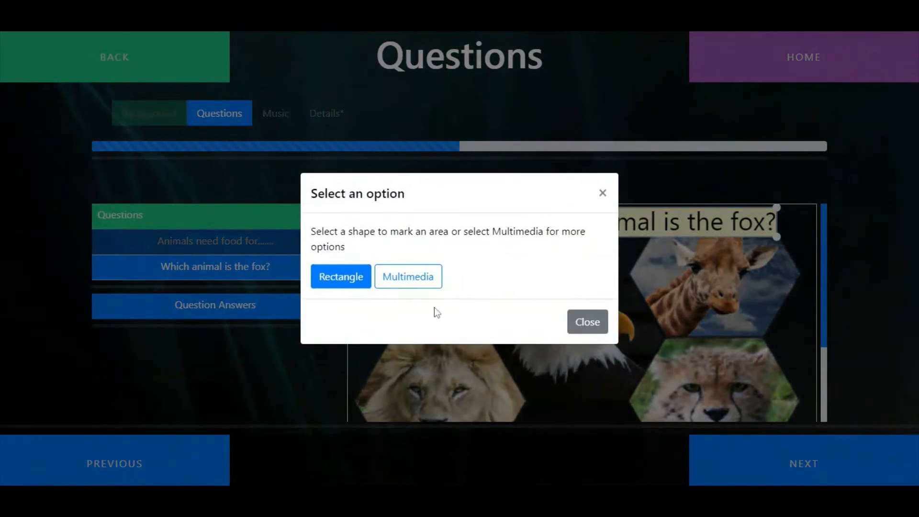
left_click(322, 286)
left_click_drag(716, 411, 432, 268)
left_click_drag(471, 303, 447, 277)
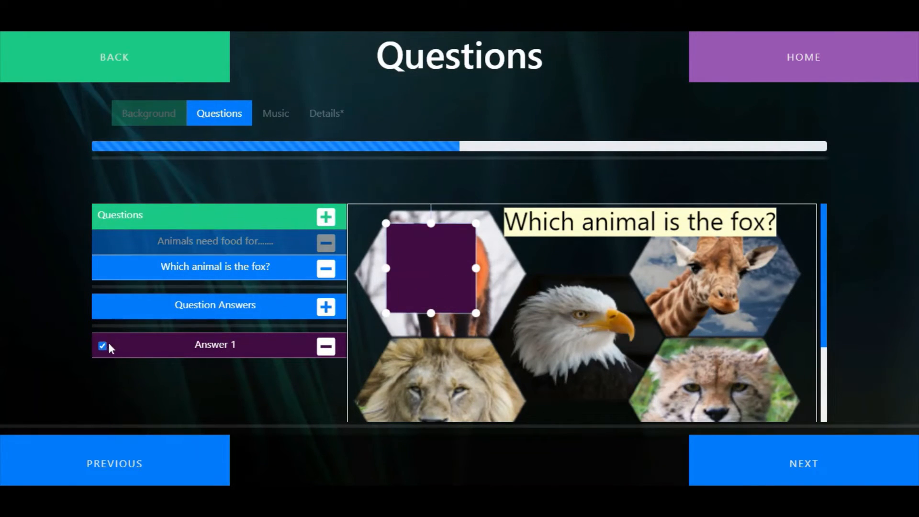
Add two more rectangle answer areas, placing one over the giraffe and one over the eagle
left_click(327, 308)
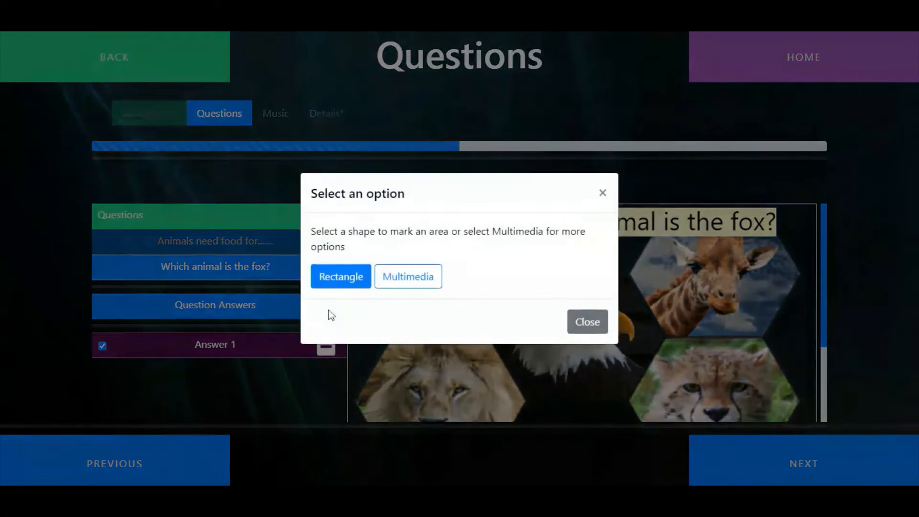
left_click(340, 280)
left_click_drag(662, 394, 725, 282)
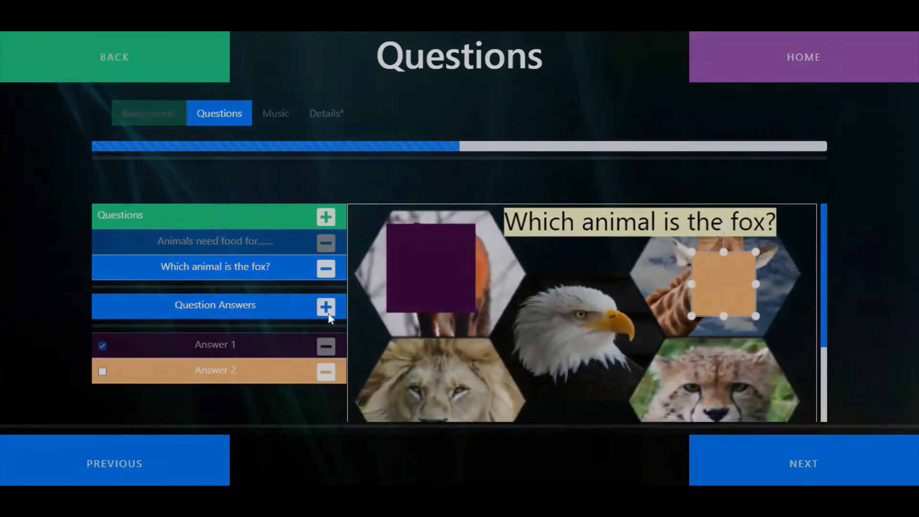
left_click(326, 307)
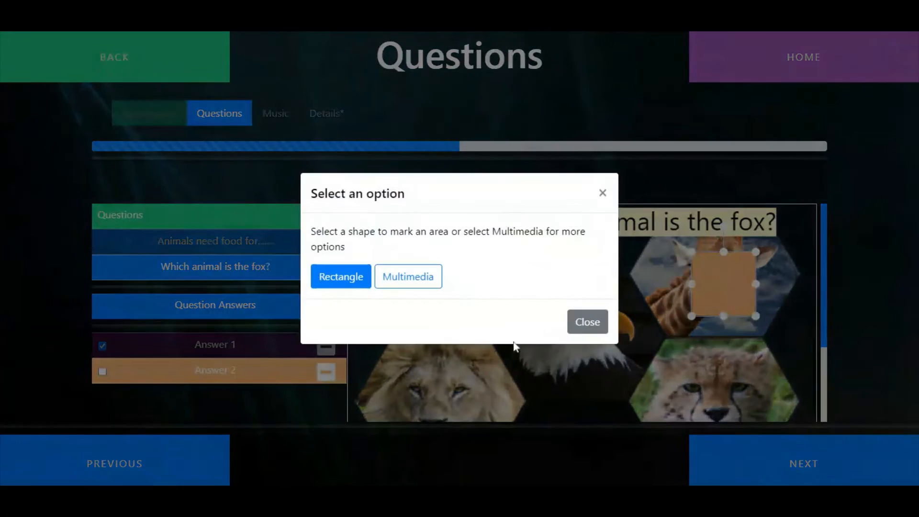
left_click(353, 283)
left_click_drag(519, 314, 585, 345)
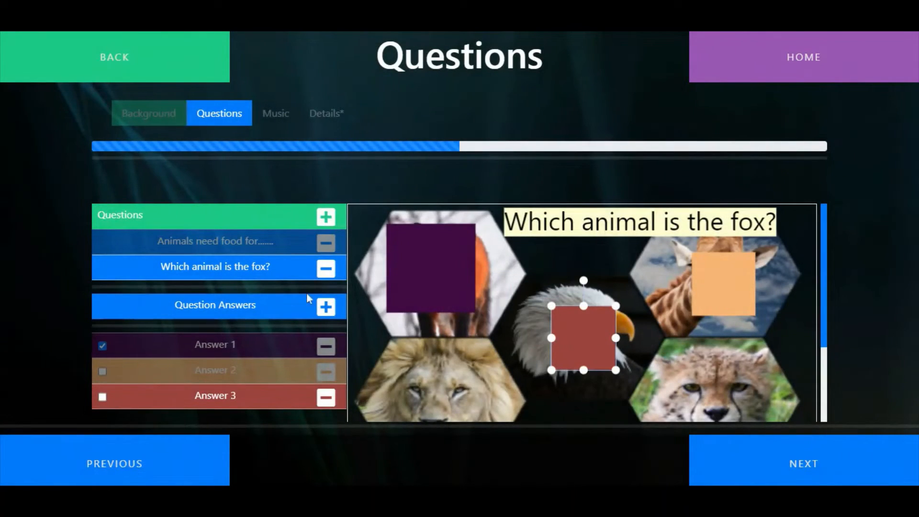
Add two further rectangle answer areas, placing one over the lion and one over the cheetah
left_click(326, 306)
left_click(344, 282)
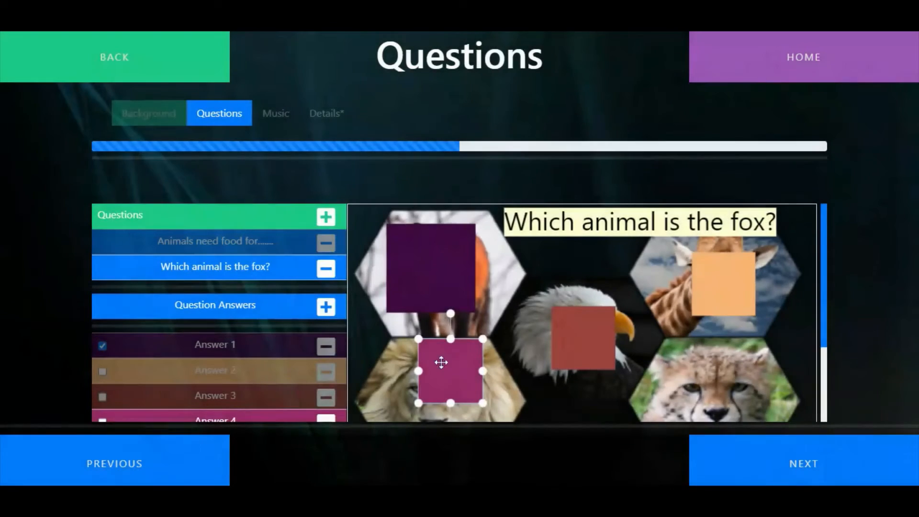
left_click_drag(441, 362, 439, 396)
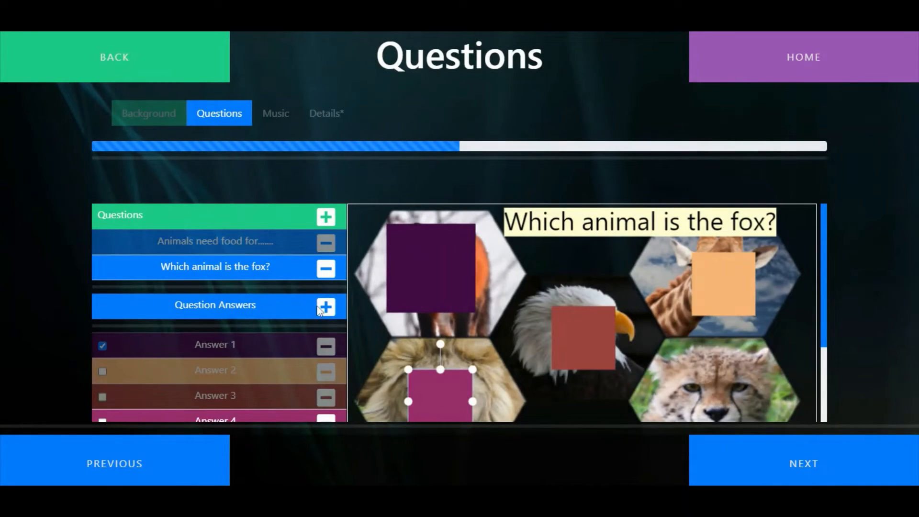
left_click(327, 307)
left_click(348, 284)
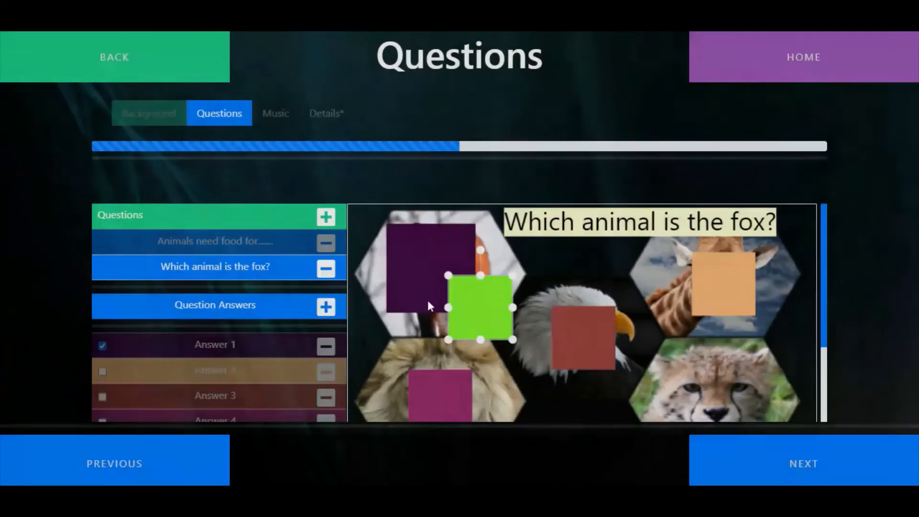
left_click_drag(487, 316, 733, 402)
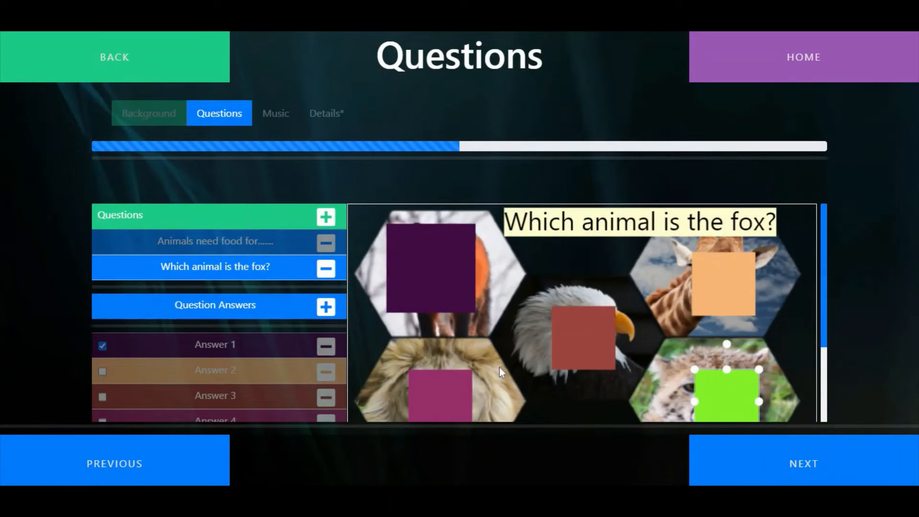
scroll(617, 208, "down", 2)
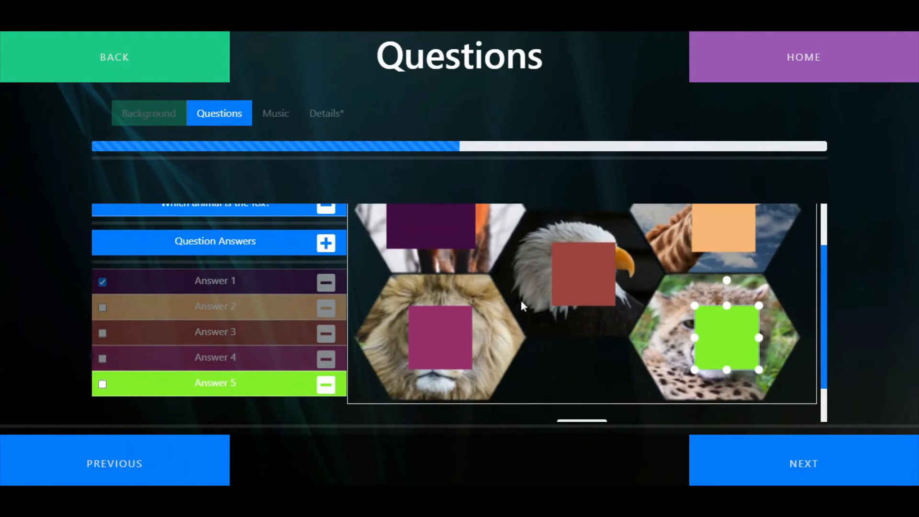
scroll(642, 318, "up", 2)
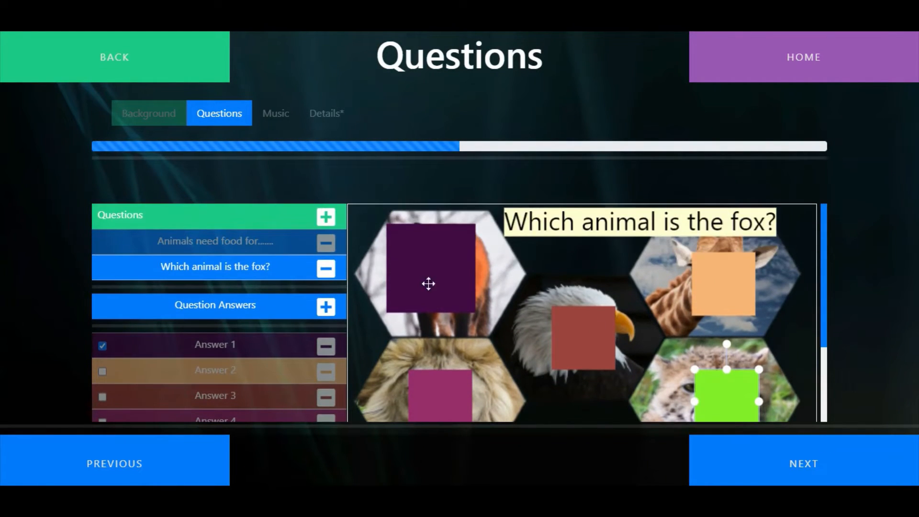
Start a third question using the same five-animal collage as its background
left_click(326, 219)
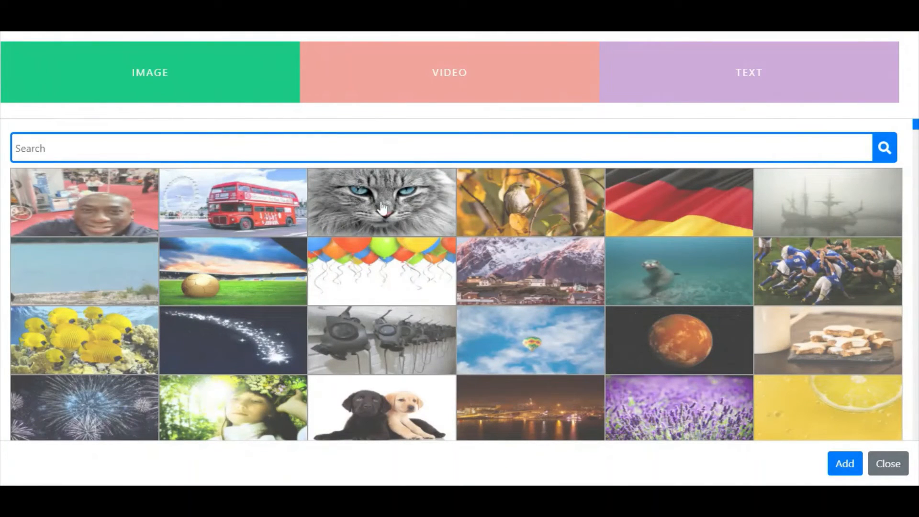
scroll(620, 292, "down", 9)
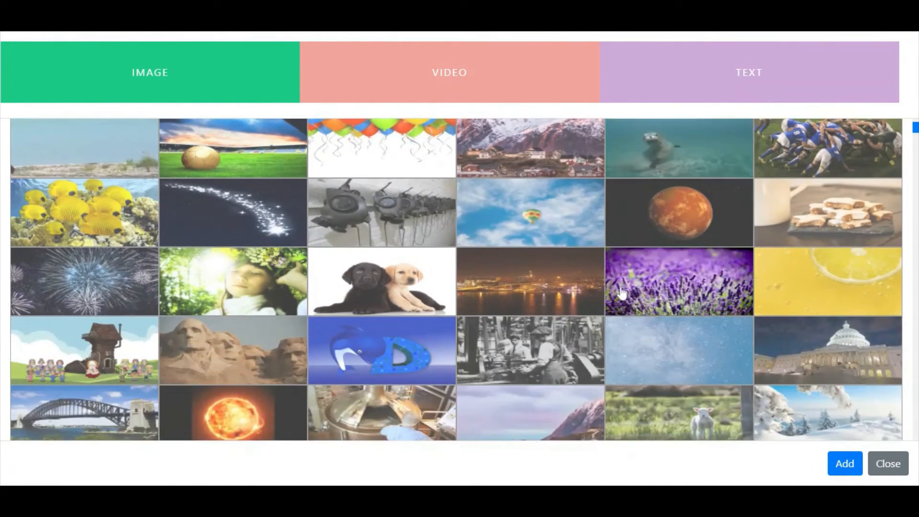
scroll(621, 292, "down", 4)
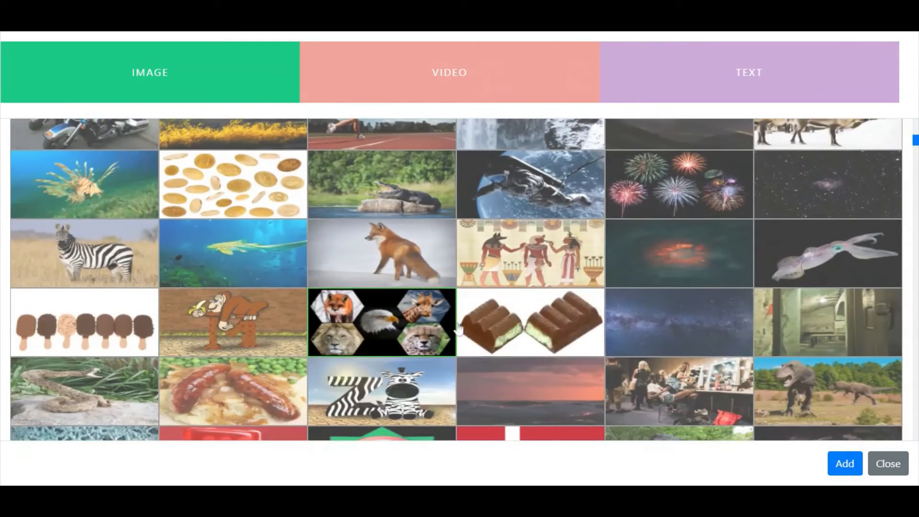
left_click(412, 335)
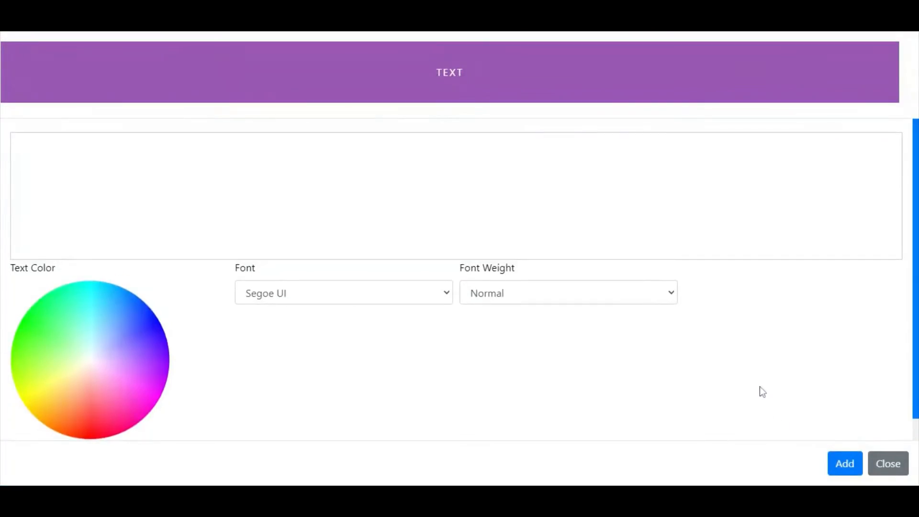
Add the text question "Who is making this noise?" together with a sound found by searching for "lion"
left_click(24, 165)
type("Who is making this noise?")
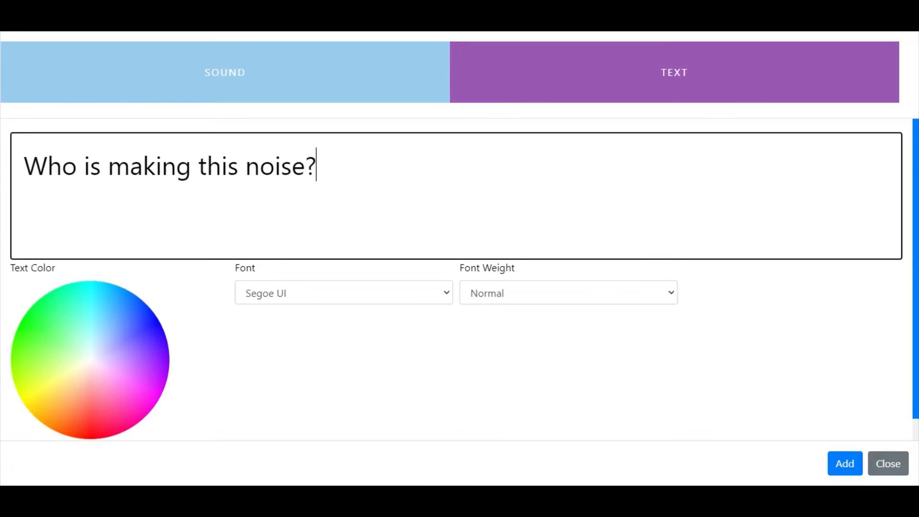
left_click(208, 63)
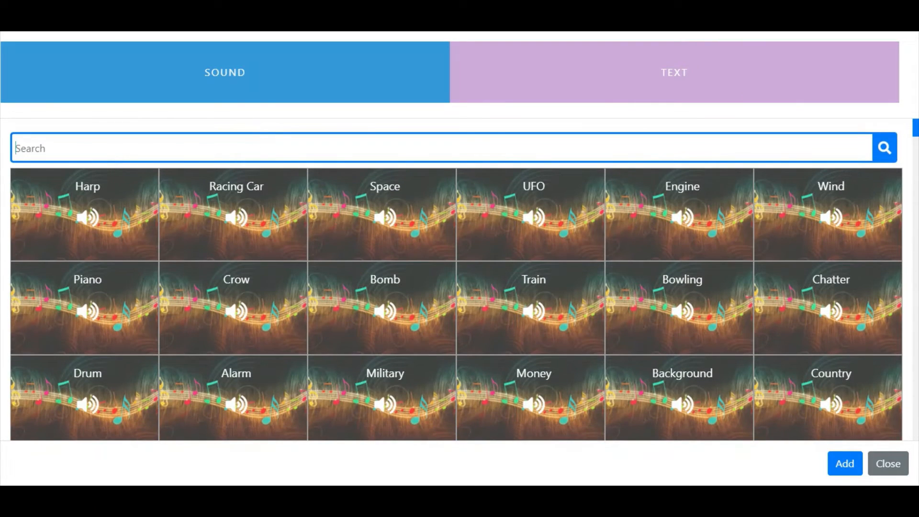
type("lion")
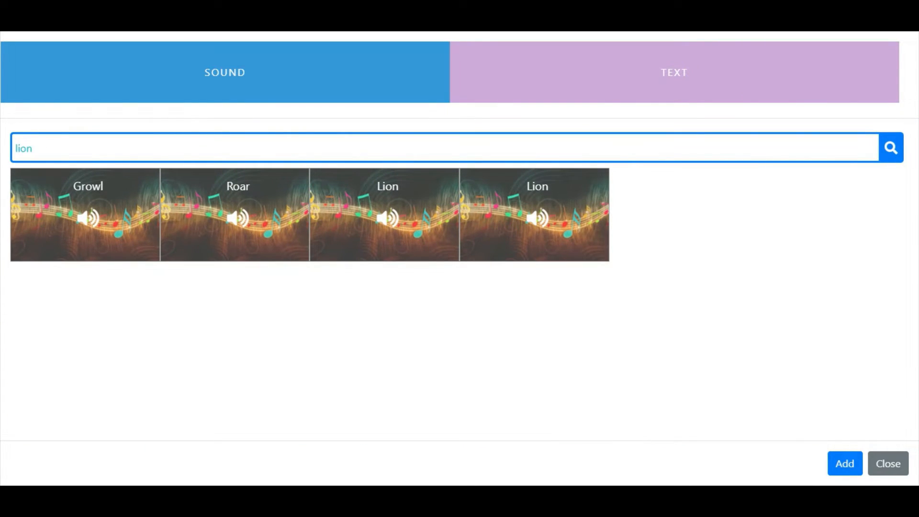
left_click(303, 221)
left_click(839, 470)
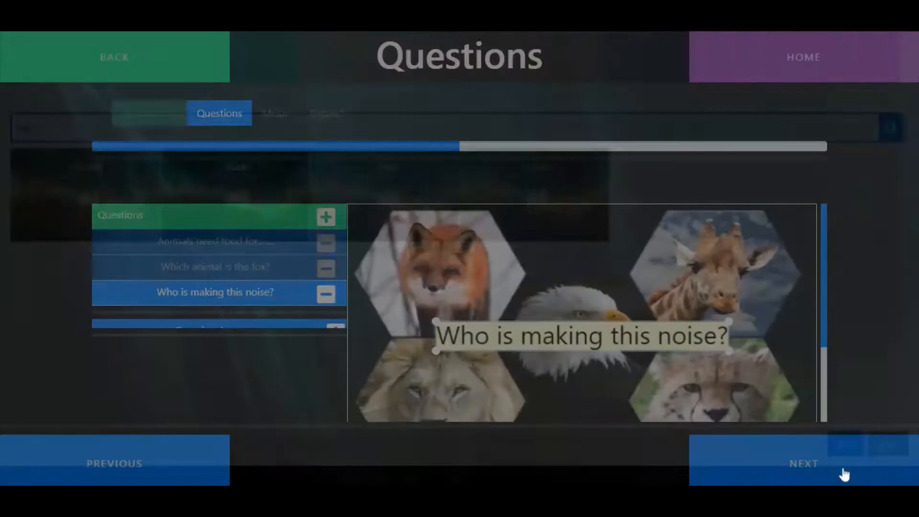
Move the question text above the giraffe and place a rectangle answer area over the lion, marked as the correct answer
left_click_drag(627, 344, 702, 226)
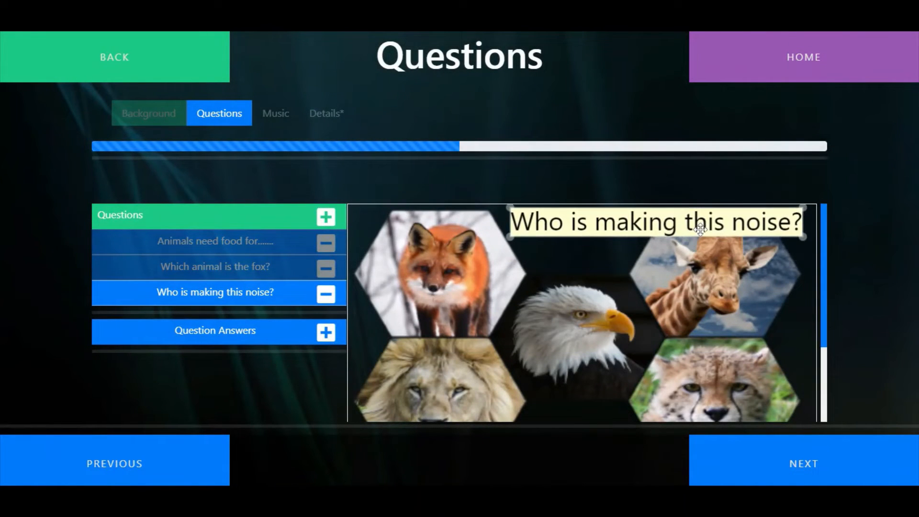
scroll(528, 349, "down", 2)
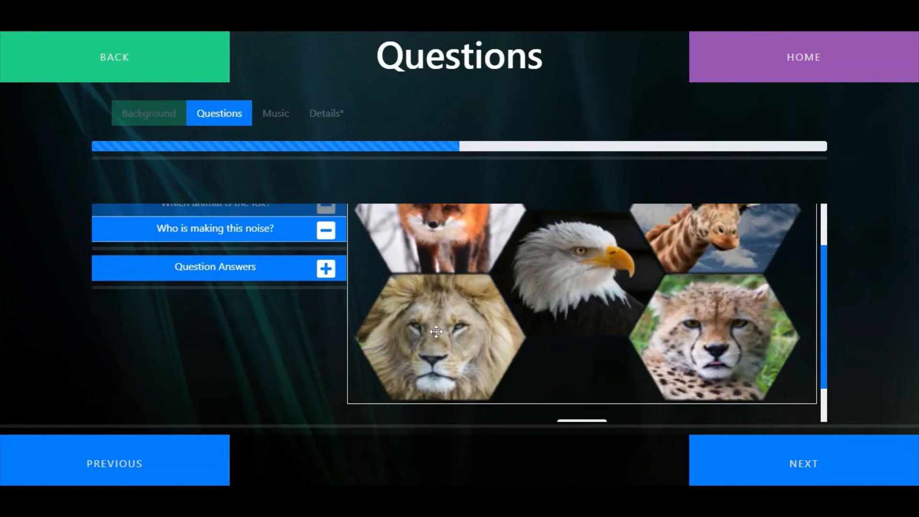
left_click(325, 268)
left_click(341, 276)
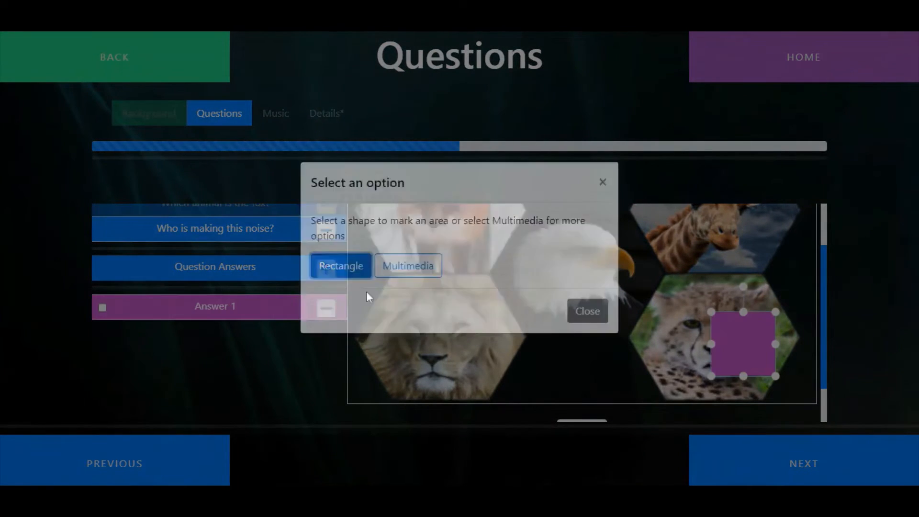
left_click_drag(722, 352, 419, 338)
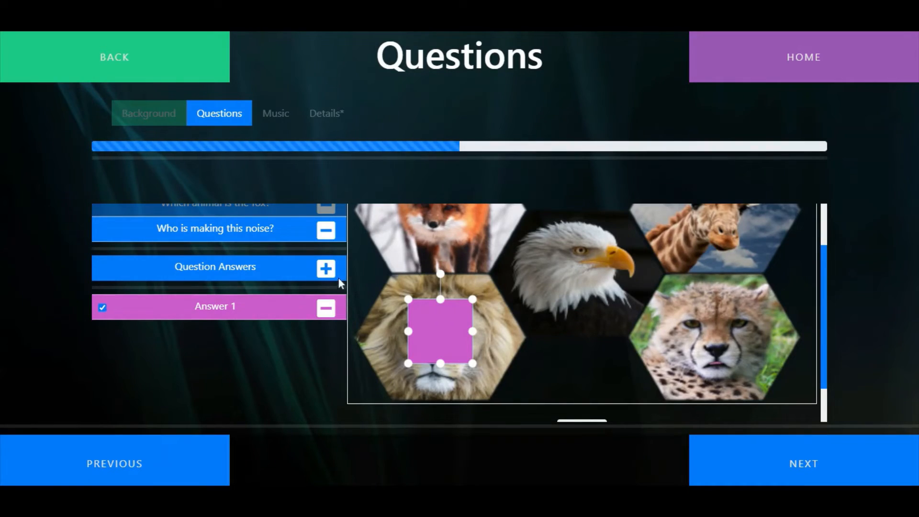
Add two more rectangle answer areas, one over the cheetah and one over the eagle
left_click(325, 268)
left_click(353, 277)
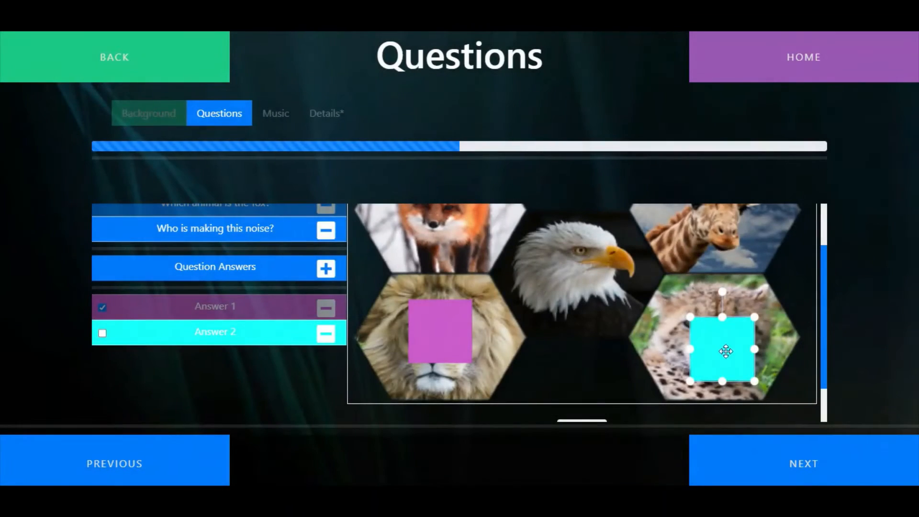
left_click(324, 268)
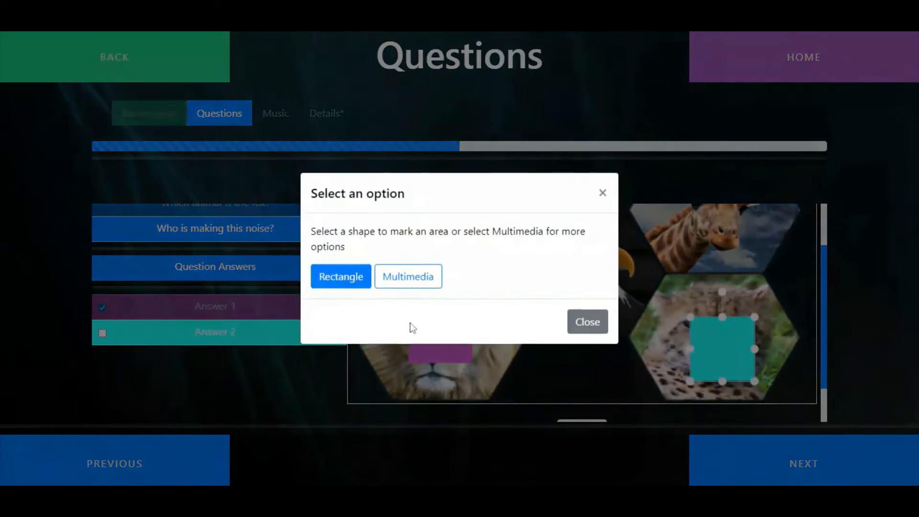
left_click(343, 276)
left_click_drag(633, 346, 584, 268)
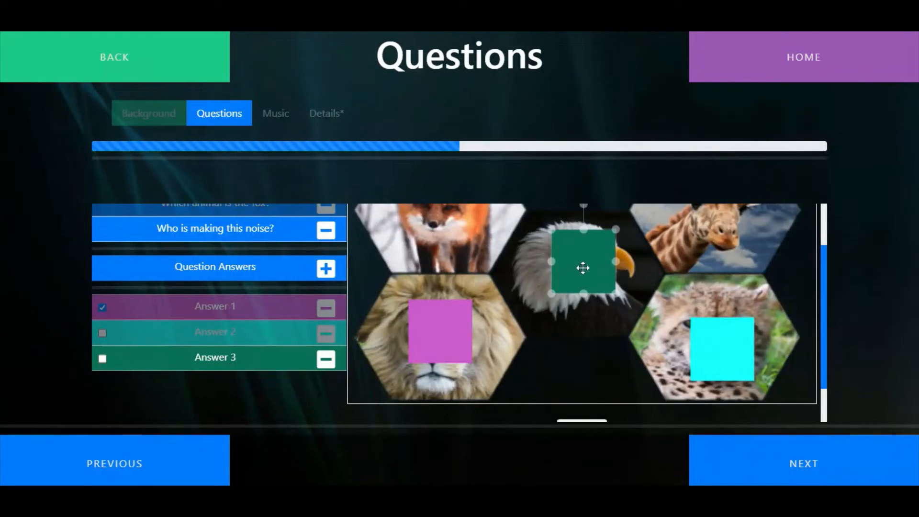
Add rectangle answer areas over the fox and the giraffe, and select the lion's answer area
scroll(248, 318, "up", 2)
left_click(326, 332)
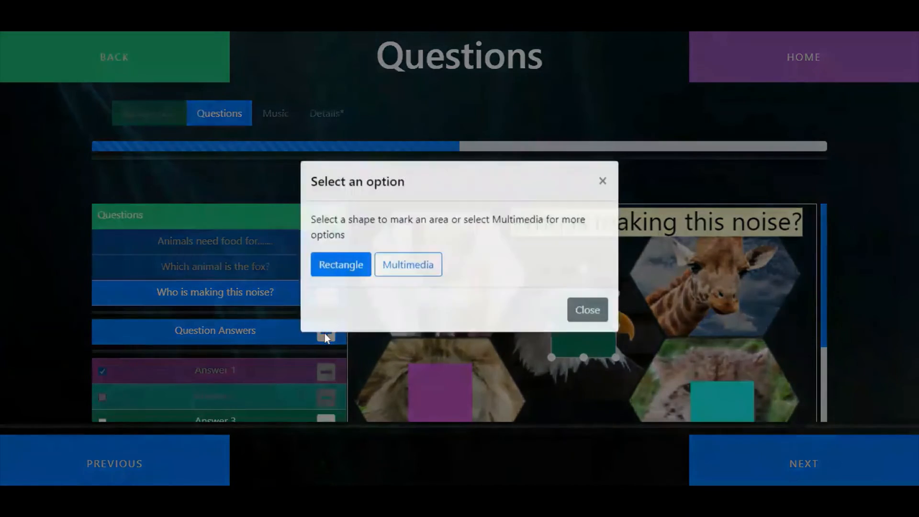
left_click(340, 274)
left_click_drag(484, 337, 437, 264)
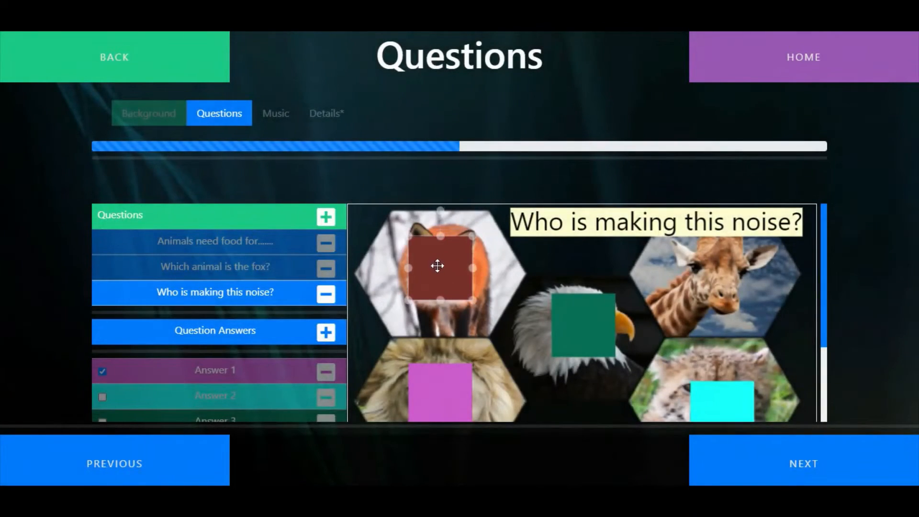
left_click(325, 333)
left_click(354, 282)
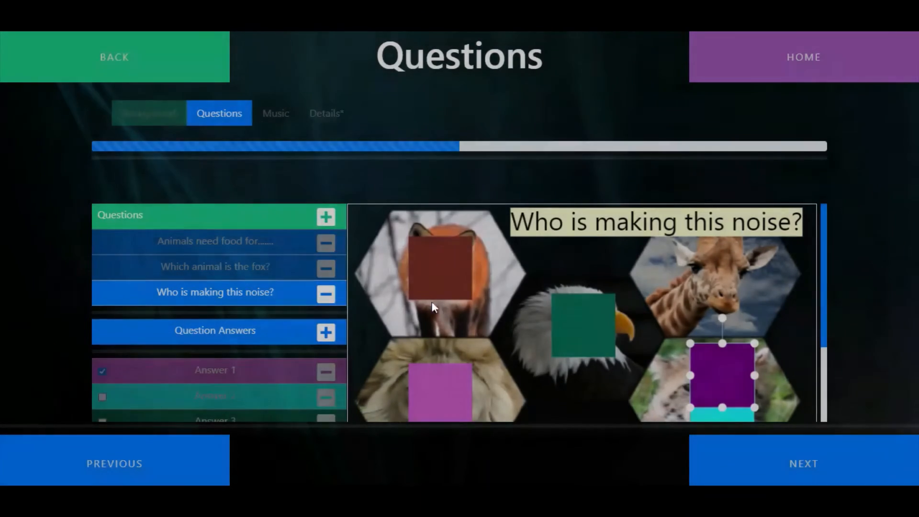
left_click_drag(718, 368, 717, 273)
scroll(443, 316, "down", 2)
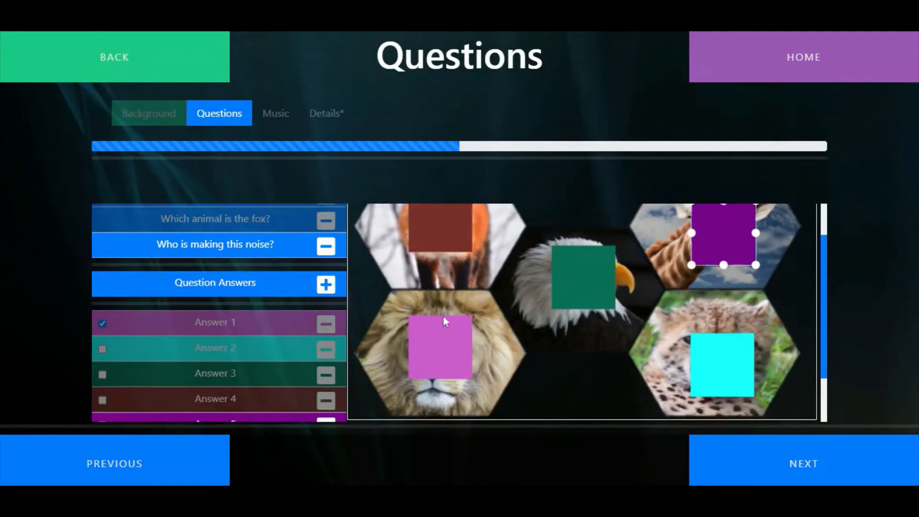
left_click(452, 333)
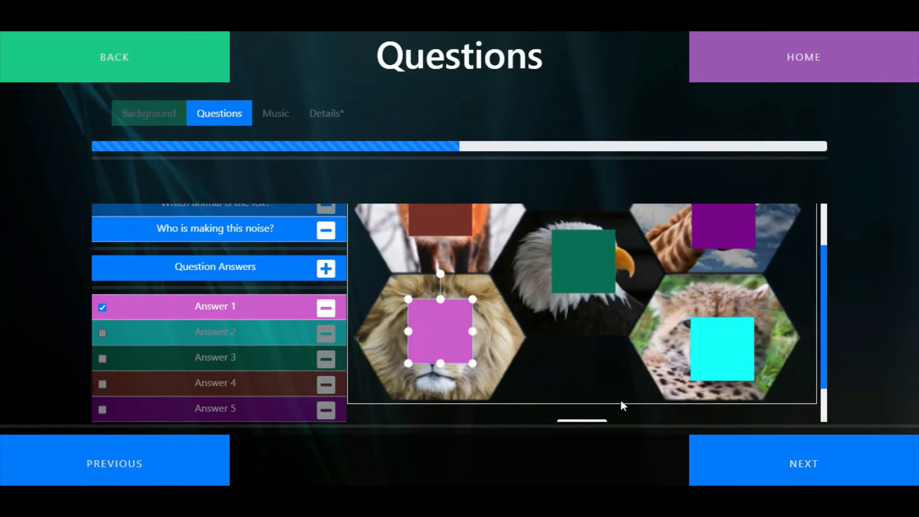
scroll(485, 351, "up", 2)
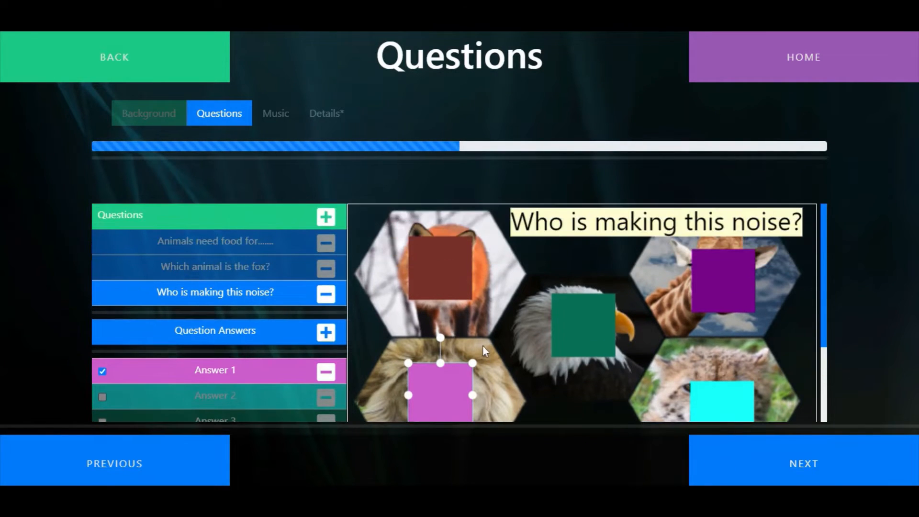
Start a fourth question with the blue starry-sky image, found by searching for "background", as its background
left_click(327, 216)
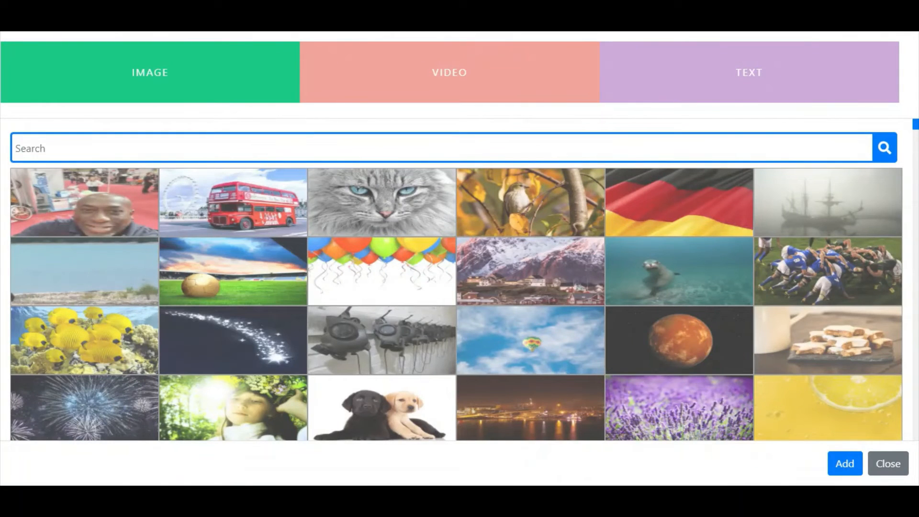
type("background")
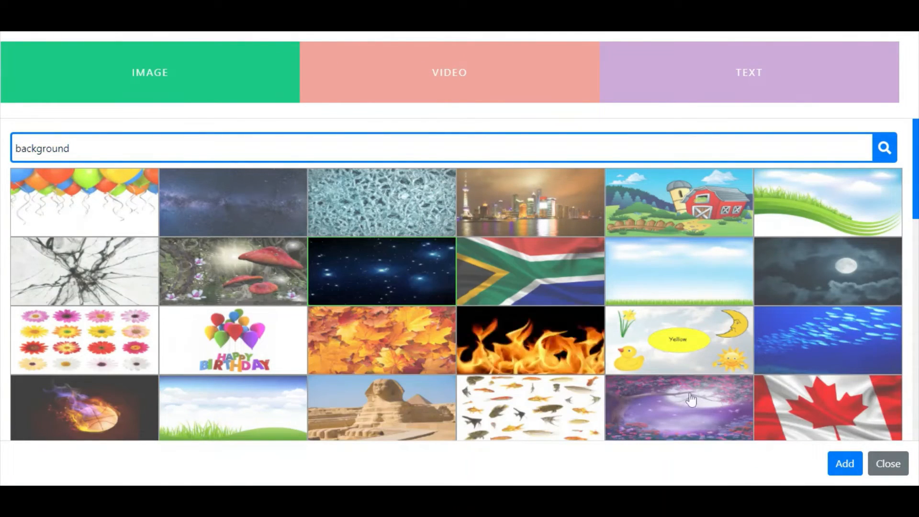
left_click(845, 462)
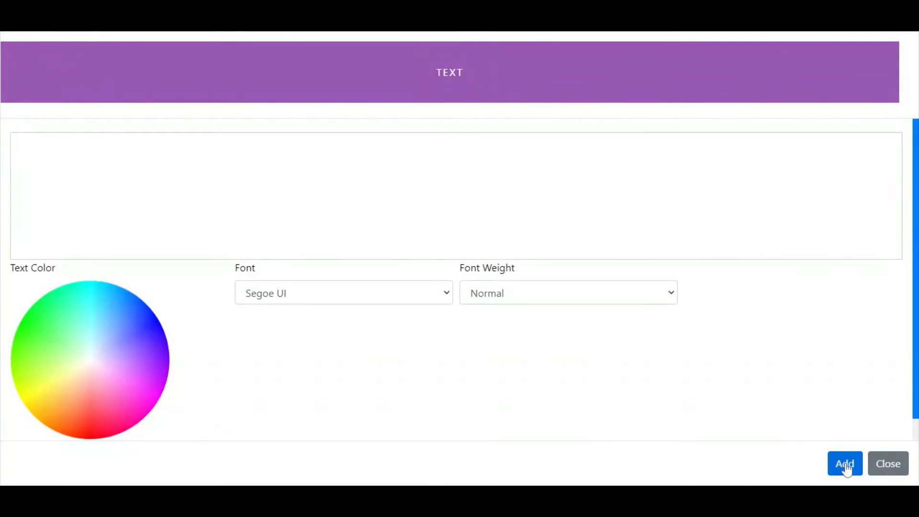
Add the text question "What is 1+1?" and position it near the upper edge of the starry background
left_click(24, 165)
type("W")
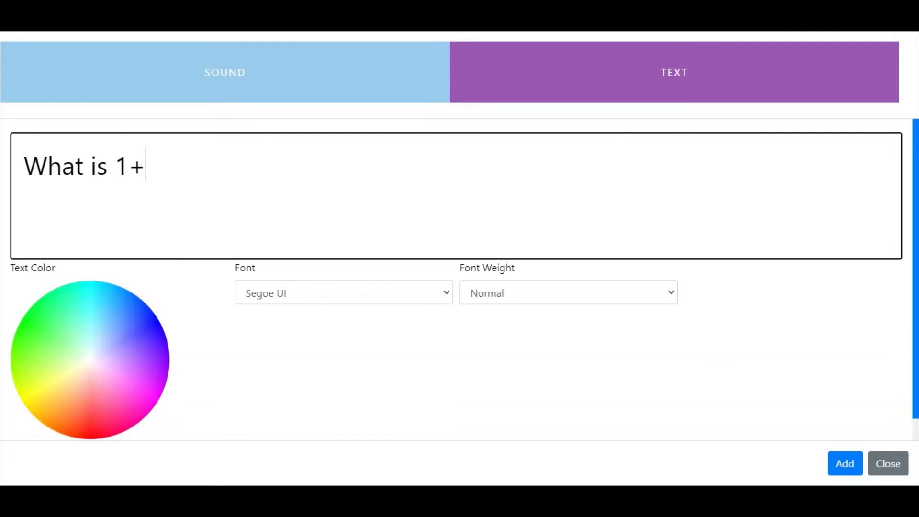
left_click(845, 463)
left_click_drag(616, 245, 629, 262)
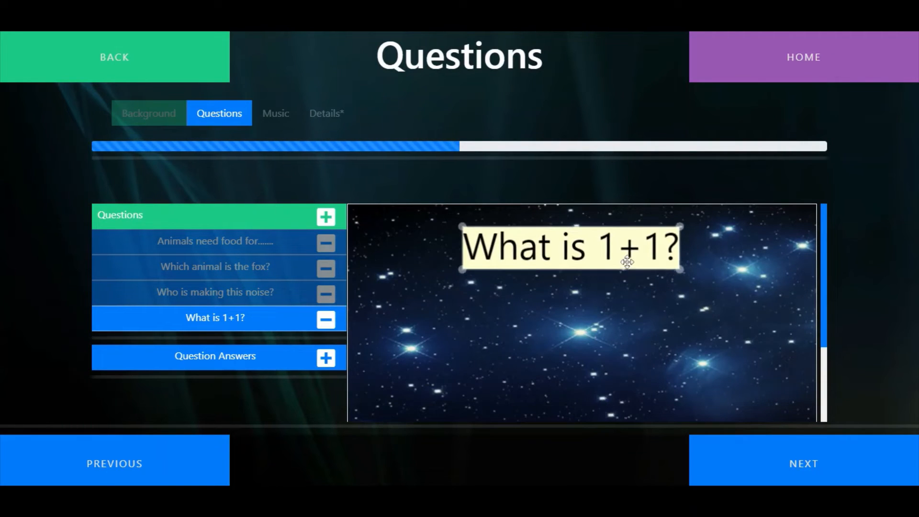
Add a multimedia text answer reading "one" and place it below and to the left of the question text
left_click(333, 363)
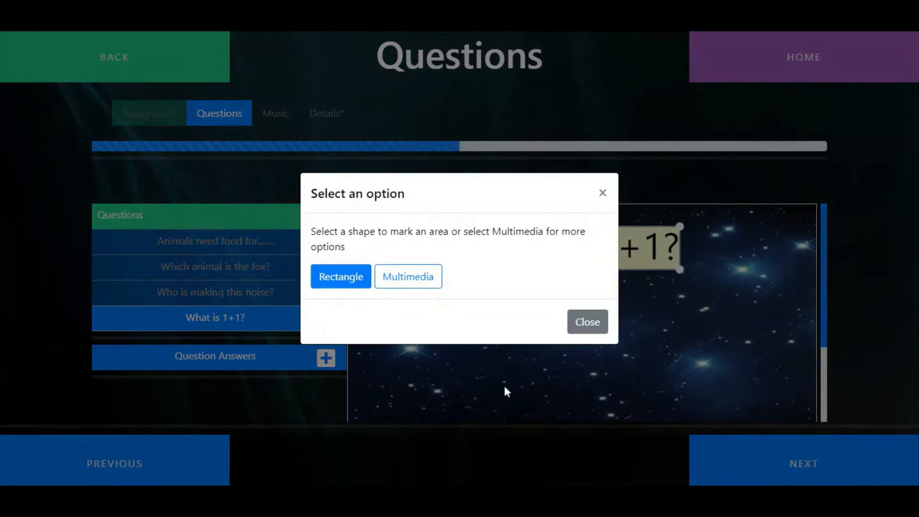
left_click(383, 286)
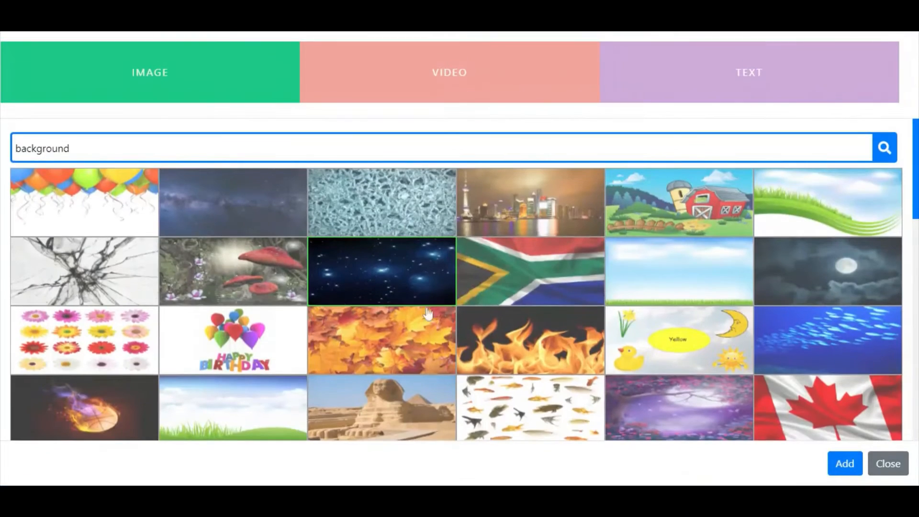
left_click(777, 85)
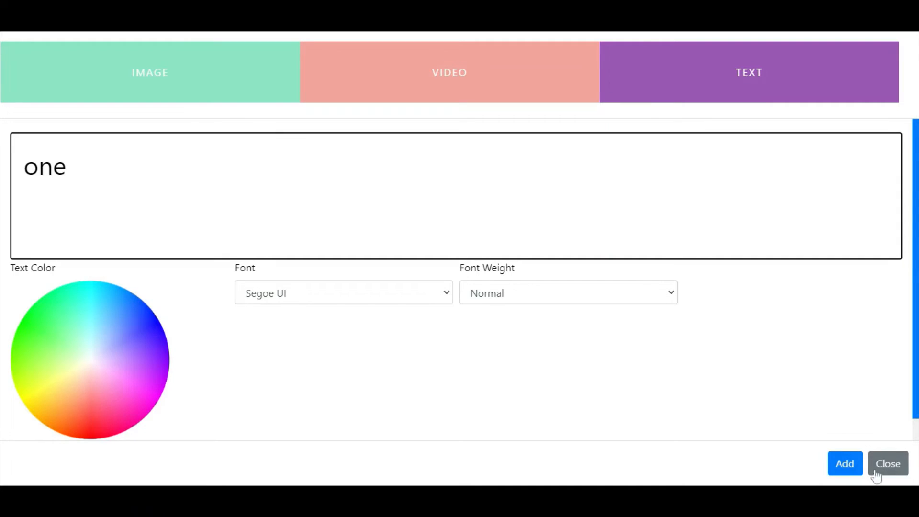
left_click(848, 465)
left_click_drag(702, 384, 441, 378)
Add the orange number 2 image, found by searching for "number", as the second answer and place it beside "one"
left_click(325, 361)
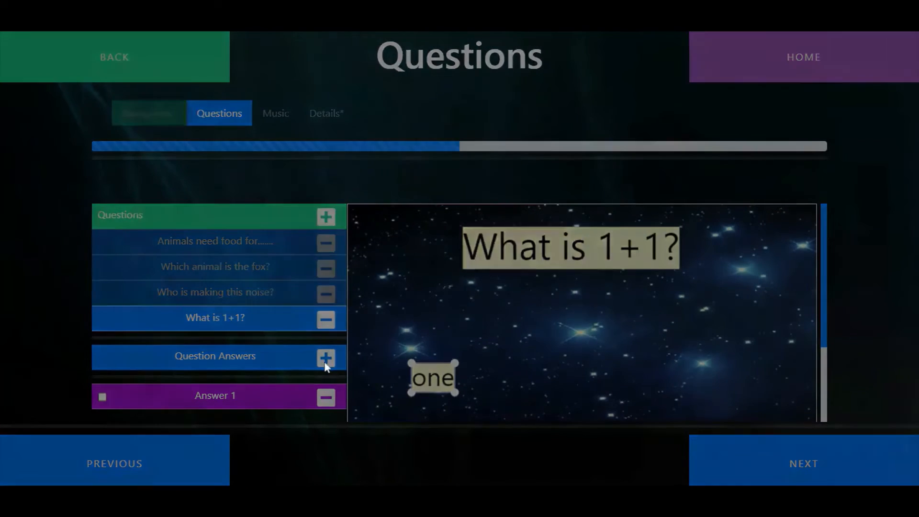
left_click(400, 279)
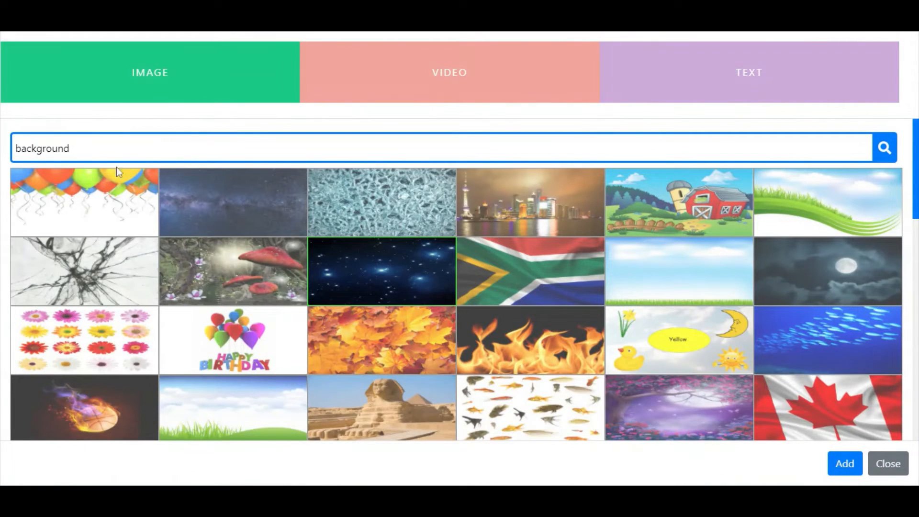
left_click_drag(91, 149, 2, 145)
type("number")
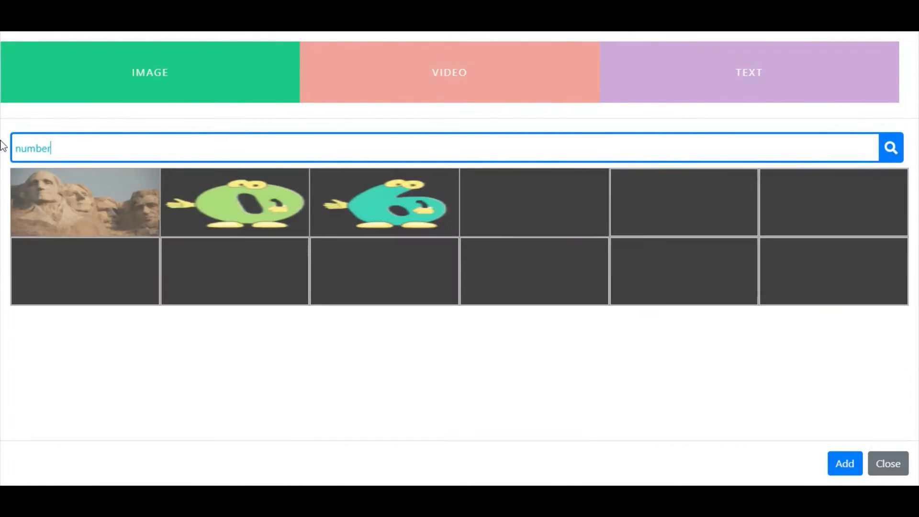
left_click(585, 218)
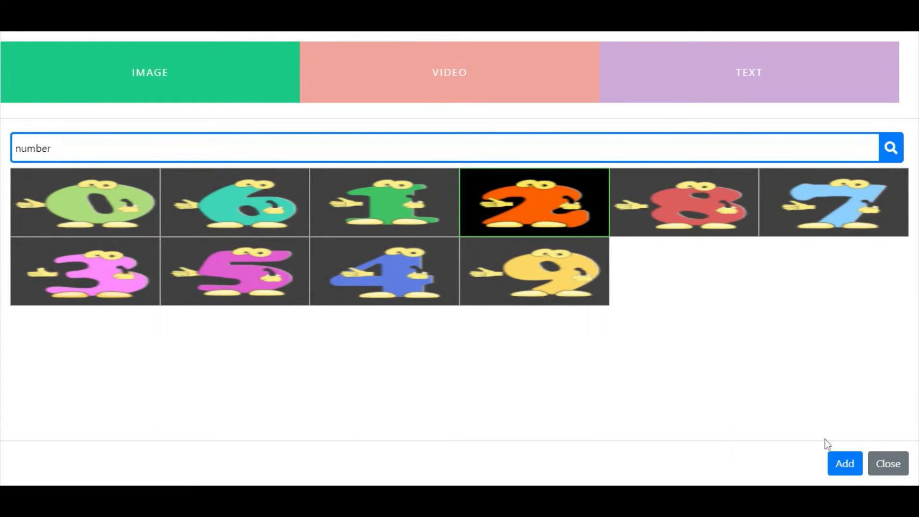
left_click(845, 464)
left_click_drag(703, 369, 573, 367)
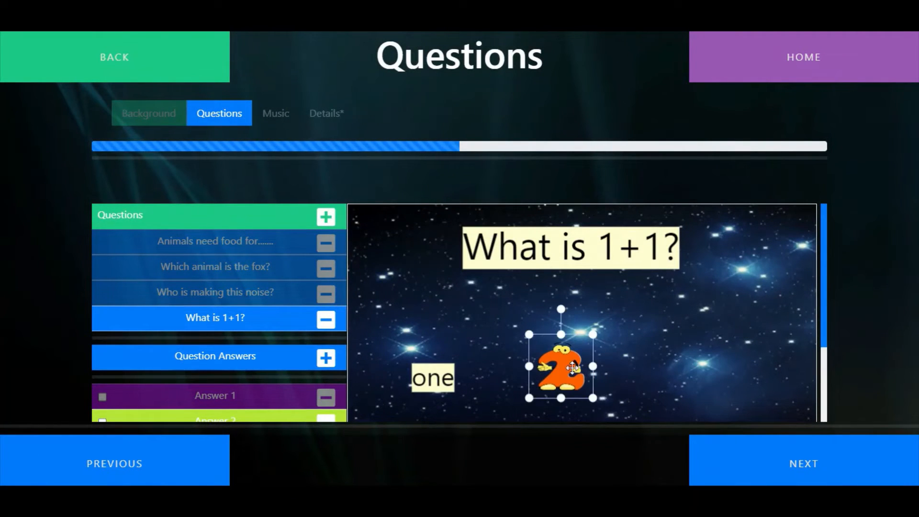
left_click(686, 368)
Add the pink number 3 image as the third answer and place it to the right of the number 2
left_click(326, 357)
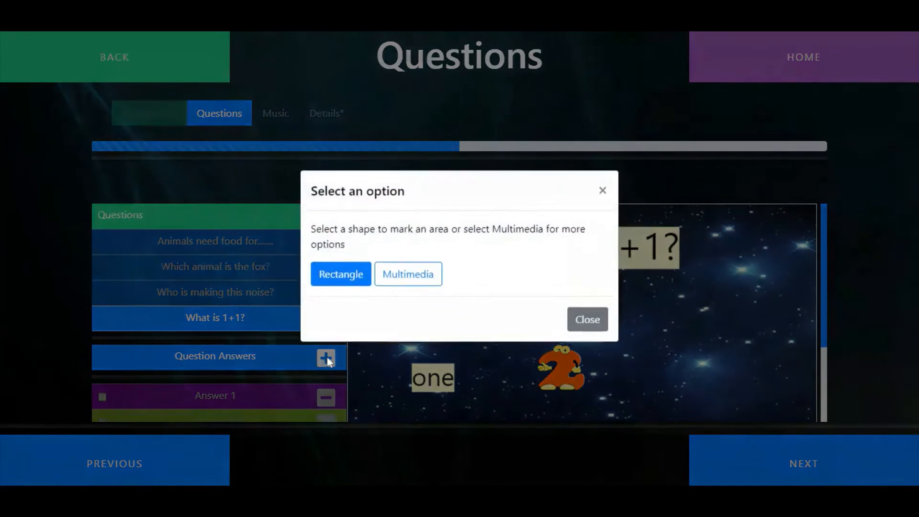
left_click(413, 276)
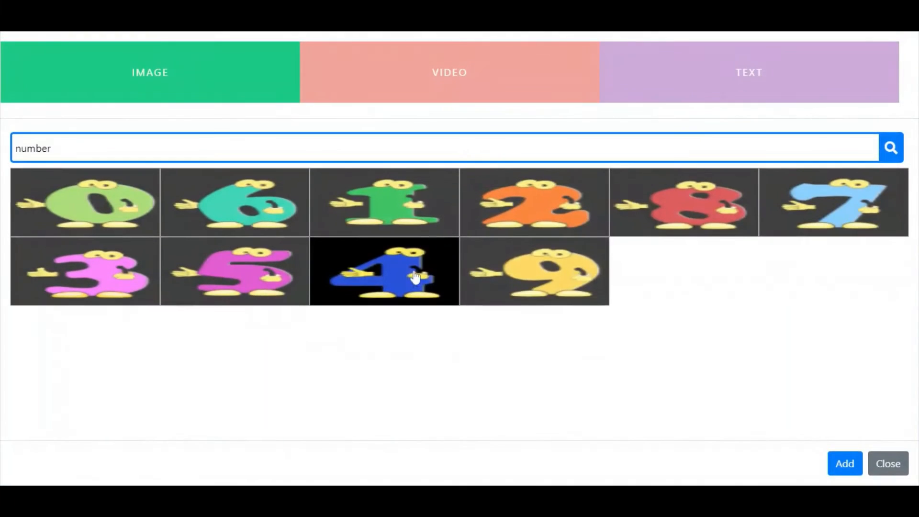
left_click(133, 283)
left_click(845, 464)
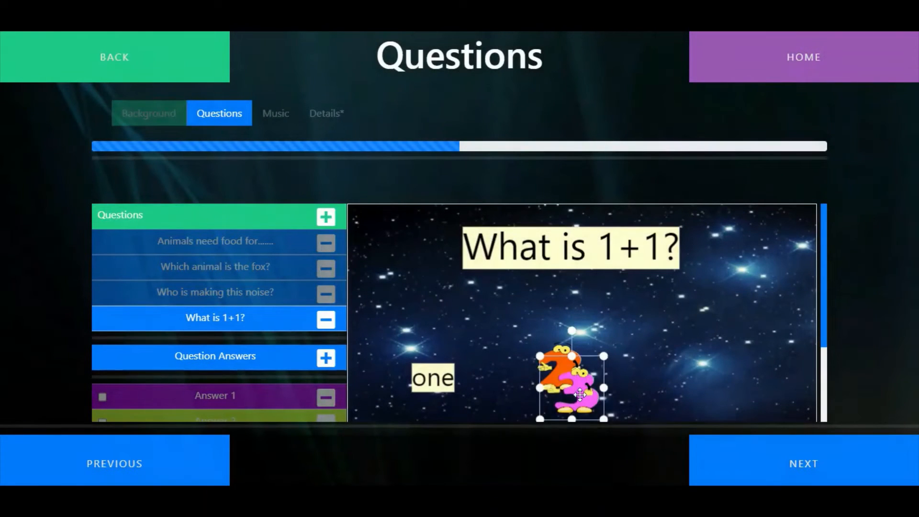
left_click_drag(580, 393, 705, 374)
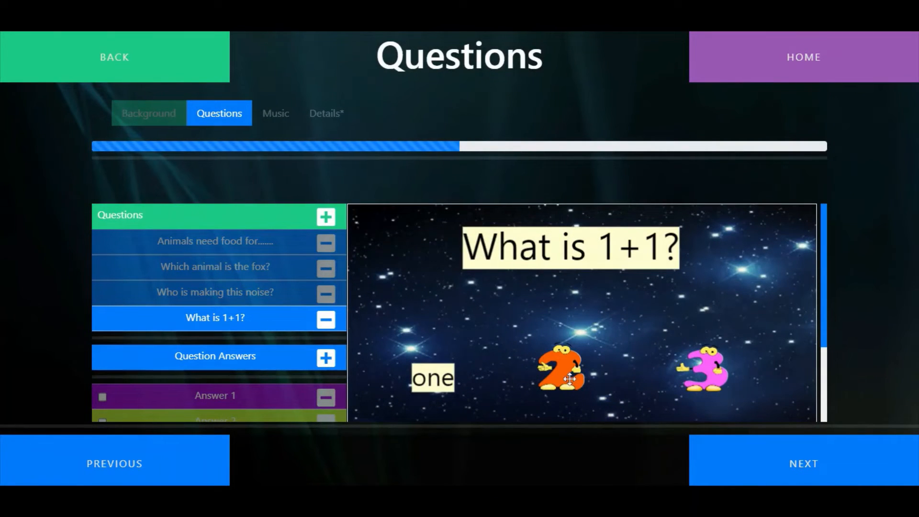
Mark Answer 2, the number 2 image, as the correct answer to "What is 1+1?"
scroll(201, 383, "down", 2)
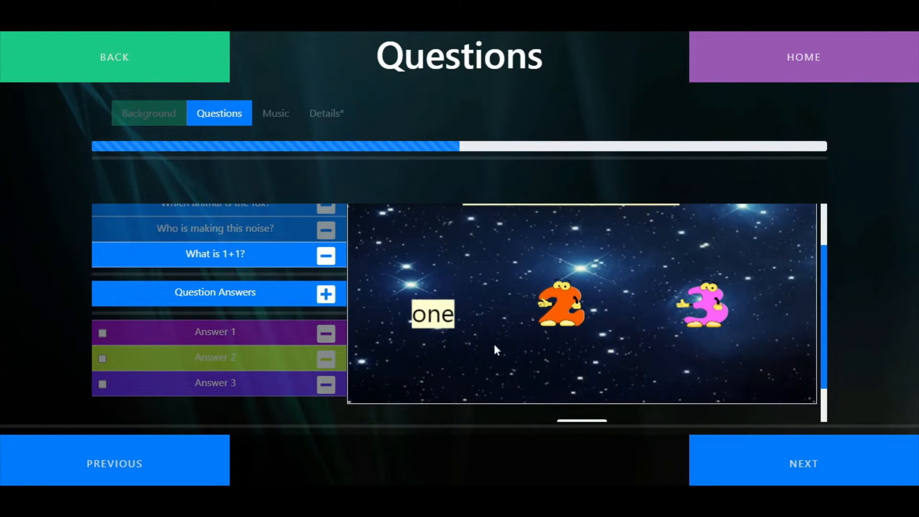
scroll(561, 326, "up", 2)
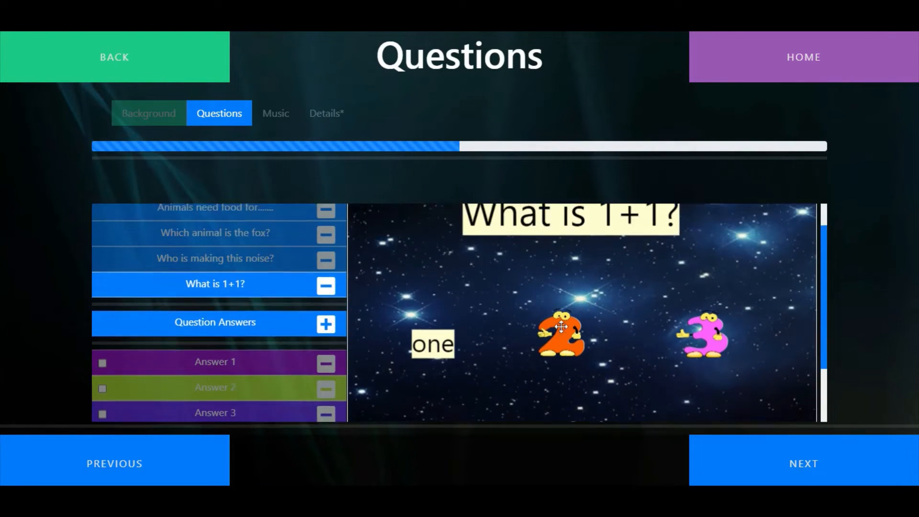
scroll(558, 324, "down", 4)
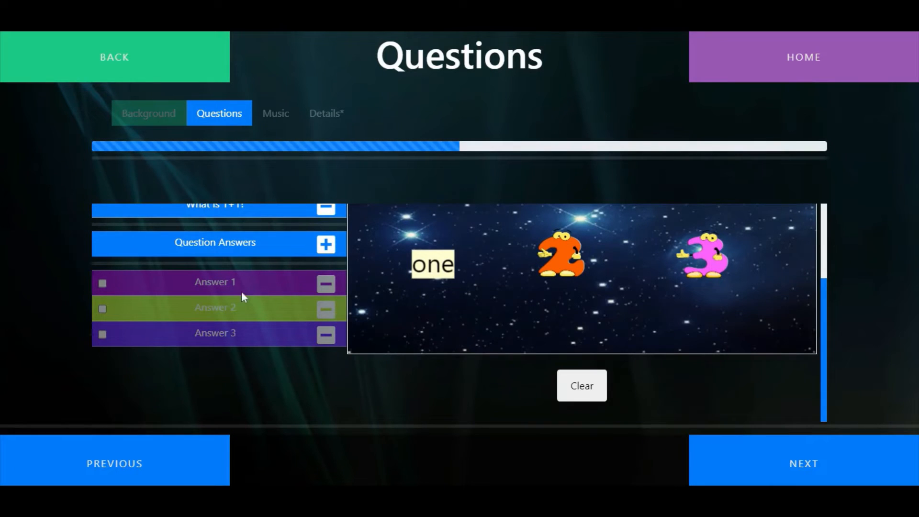
left_click(226, 300)
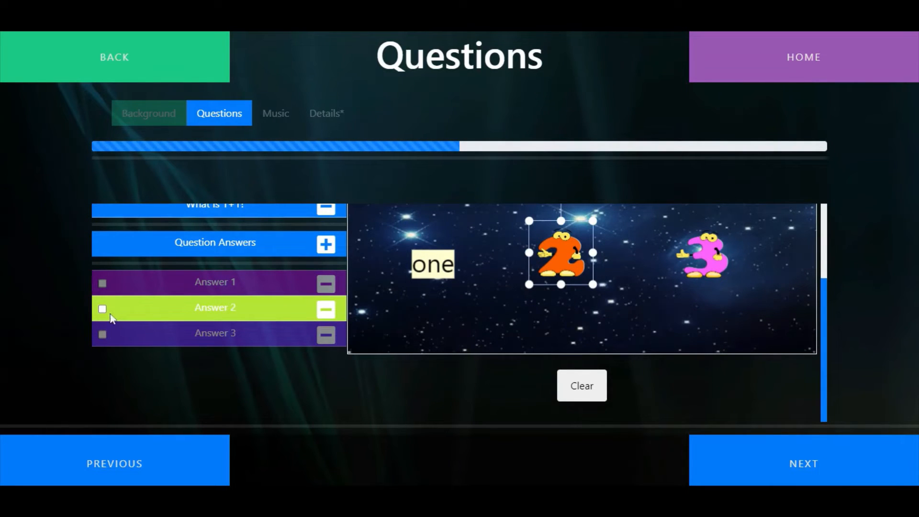
scroll(754, 349, "up", 3)
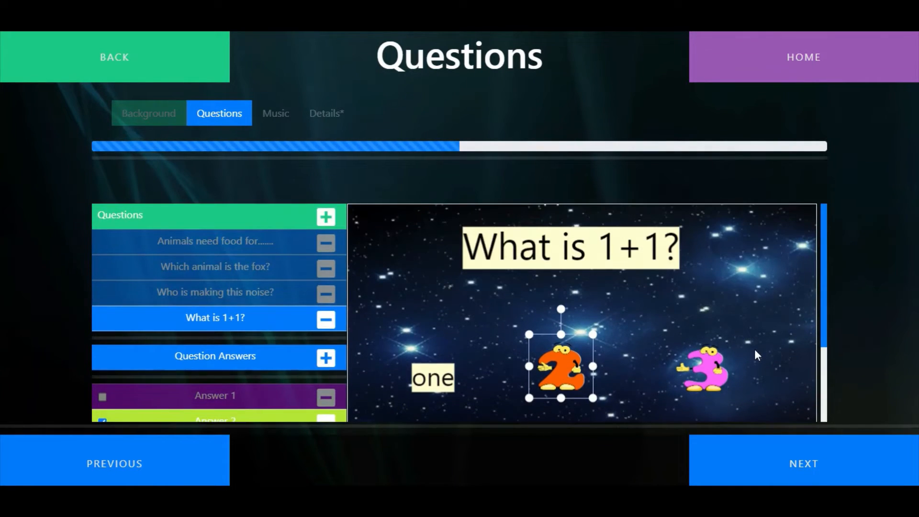
Leave the quiz without music, title it "Animals" and describe it as "Quiz on animals"
scroll(754, 348, "down", 2)
left_click(844, 464)
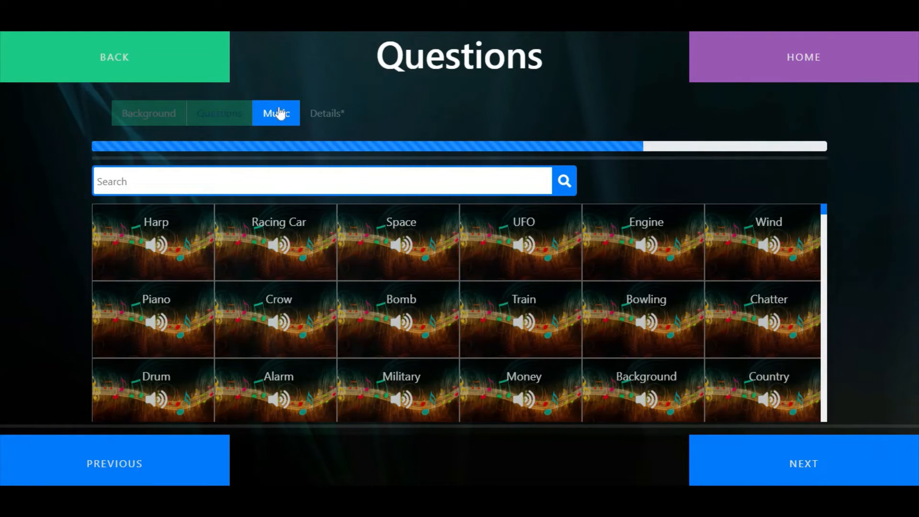
left_click(825, 469)
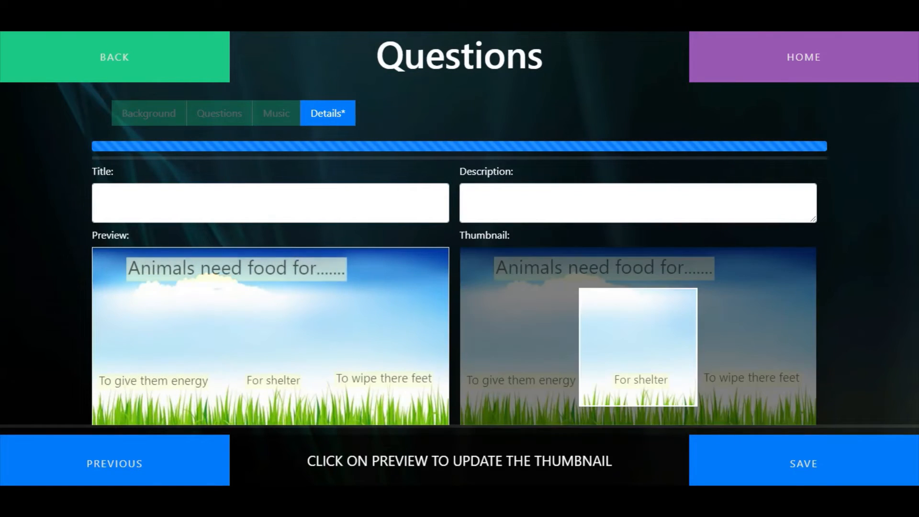
left_click(297, 204)
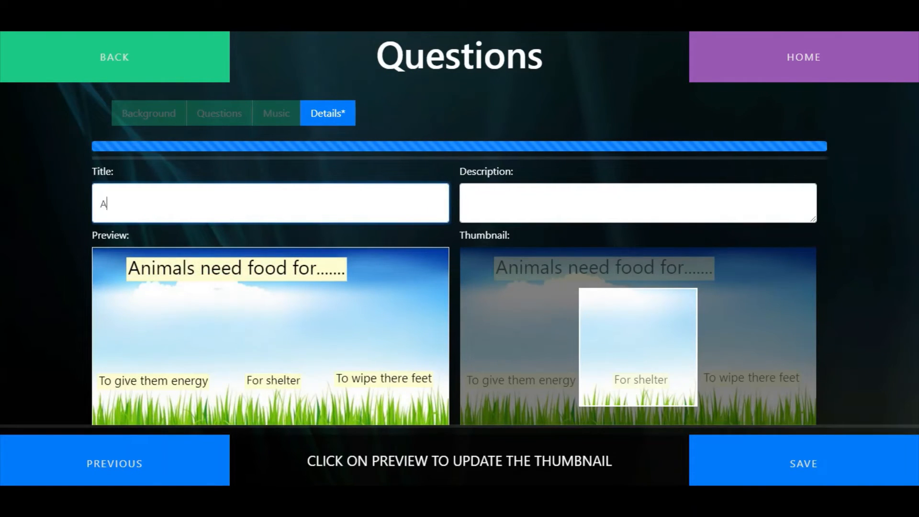
left_click(468, 196)
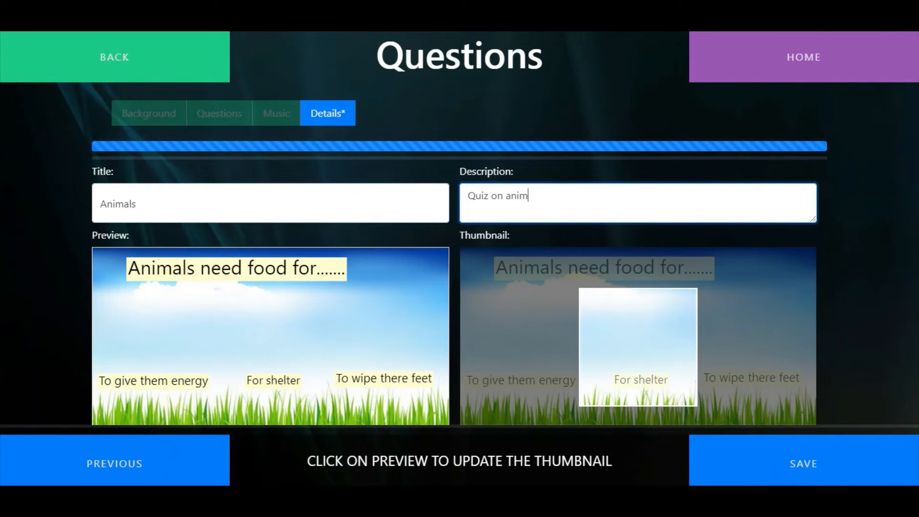
Answer "To give them energy" in the preview, capture the eagle picture of the fox question as the thumbnail, and save the quiz
left_click(174, 378)
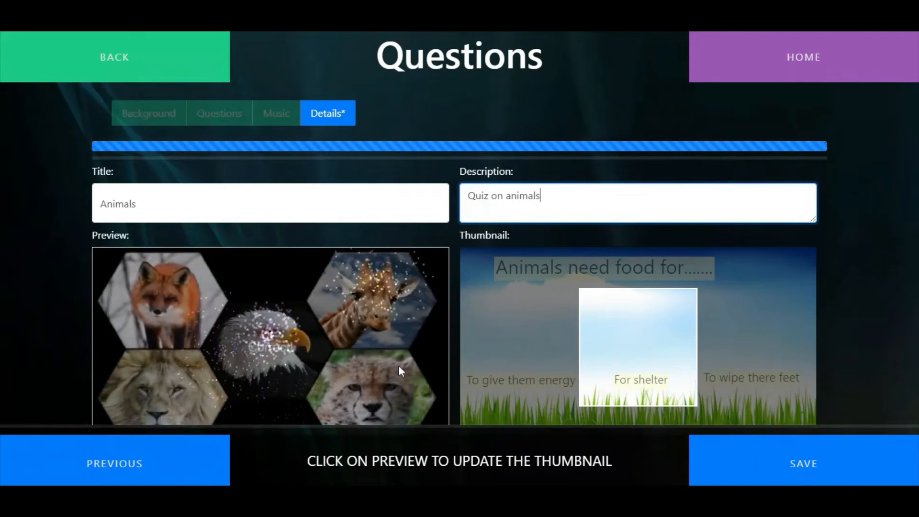
left_click(283, 299)
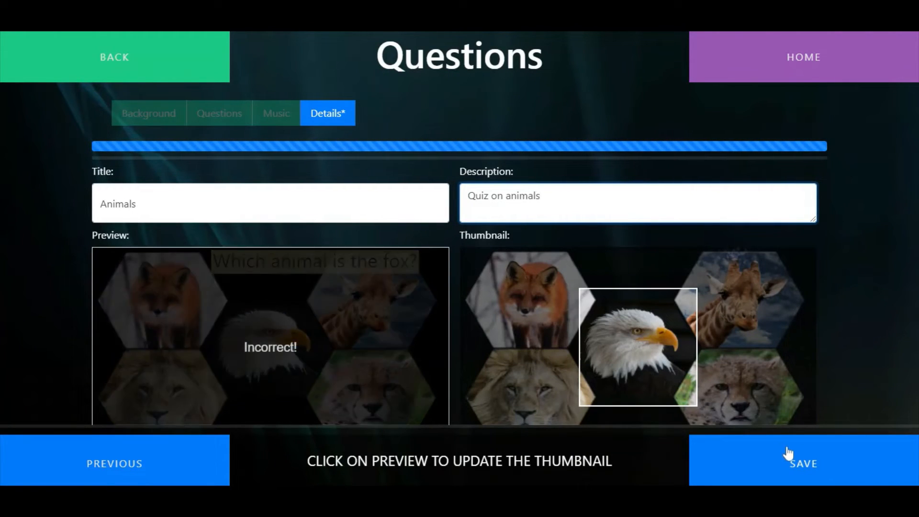
left_click(789, 453)
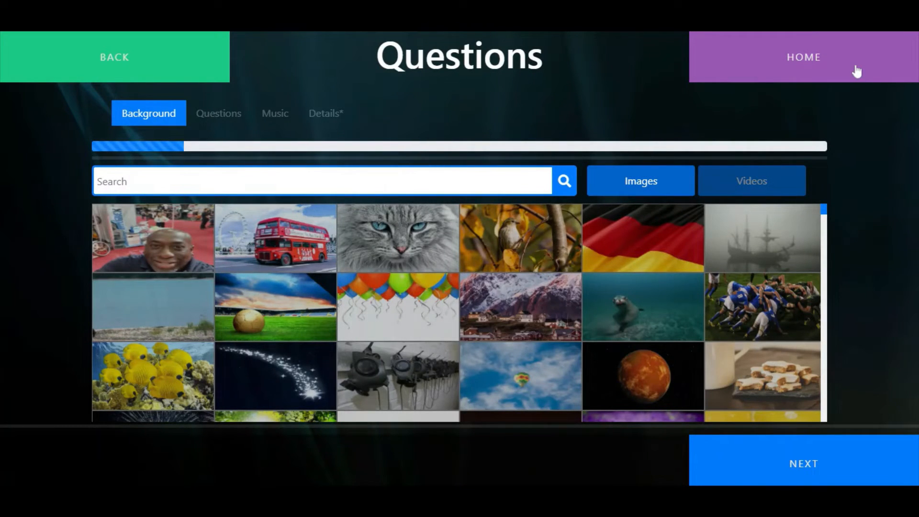
Leave the Questions editor and start a new Scatter activity
left_click(856, 71)
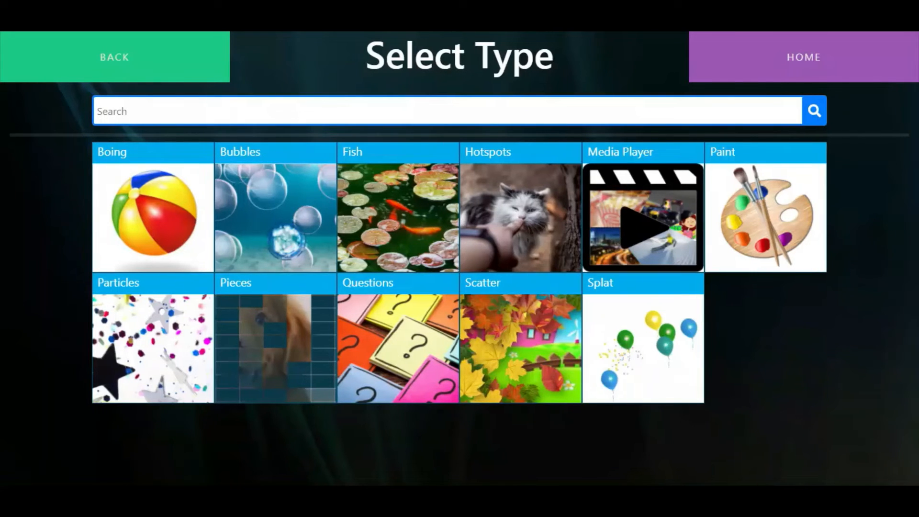
left_click(516, 343)
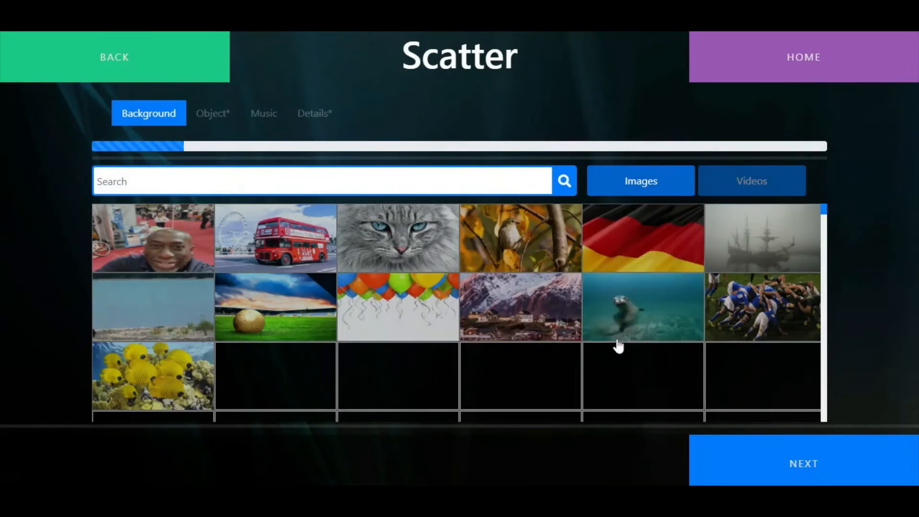
Look through the video and image backgrounds available for the Scatter activity
left_click(754, 188)
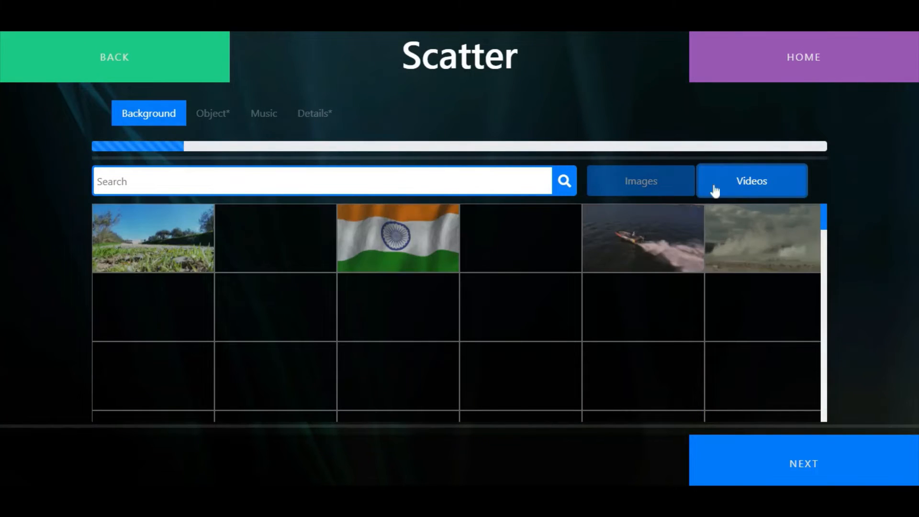
left_click(677, 189)
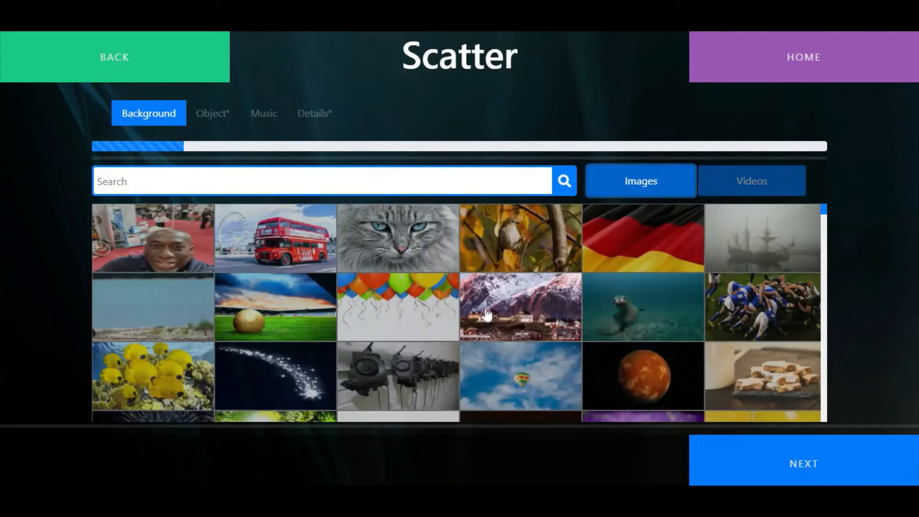
scroll(487, 314, "down", 5)
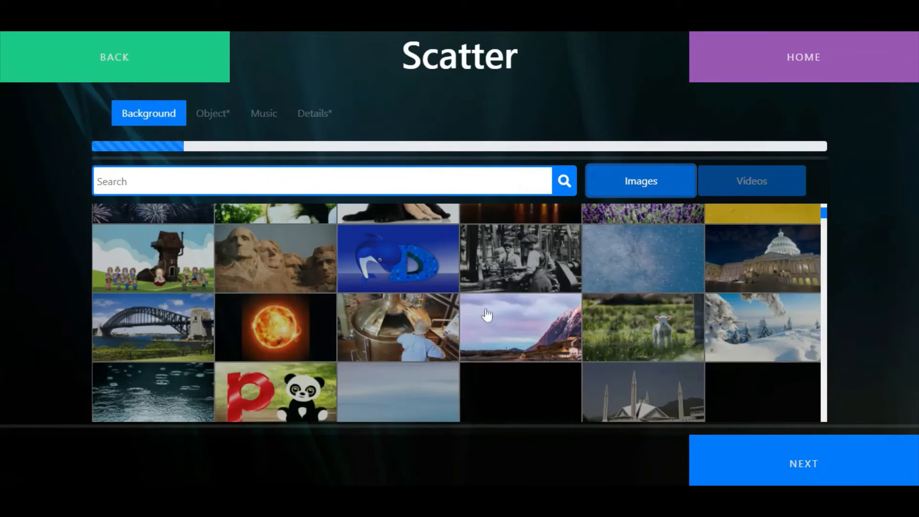
scroll(487, 314, "down", 3)
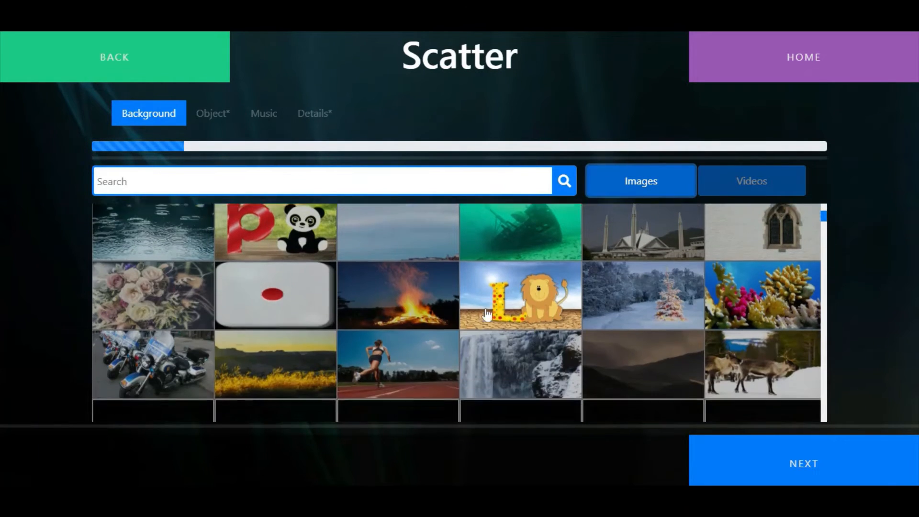
scroll(487, 314, "down", 1)
scroll(487, 314, "down", 2)
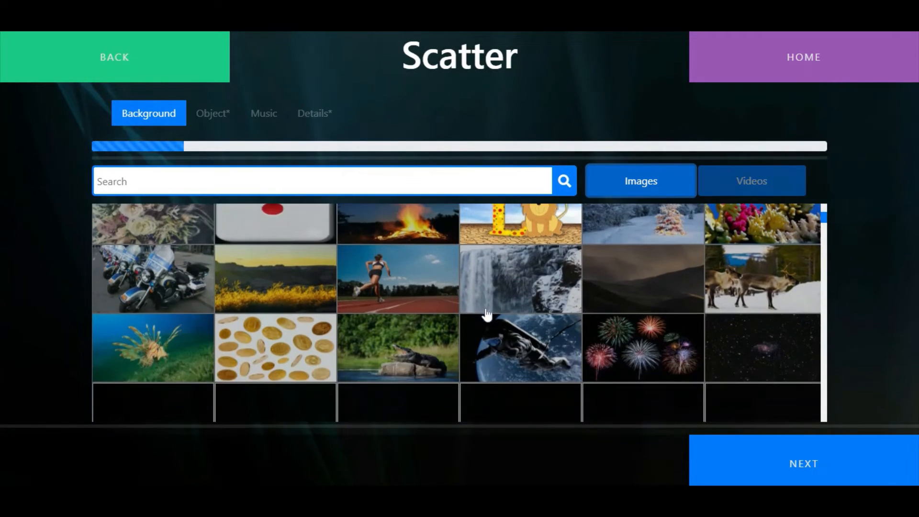
scroll(487, 314, "down", 2)
scroll(487, 314, "down", 1)
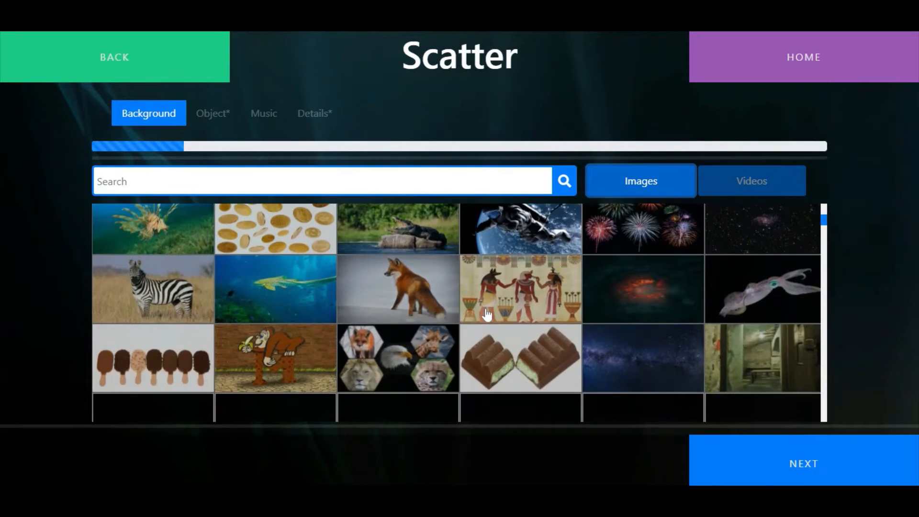
scroll(487, 313, "down", 2)
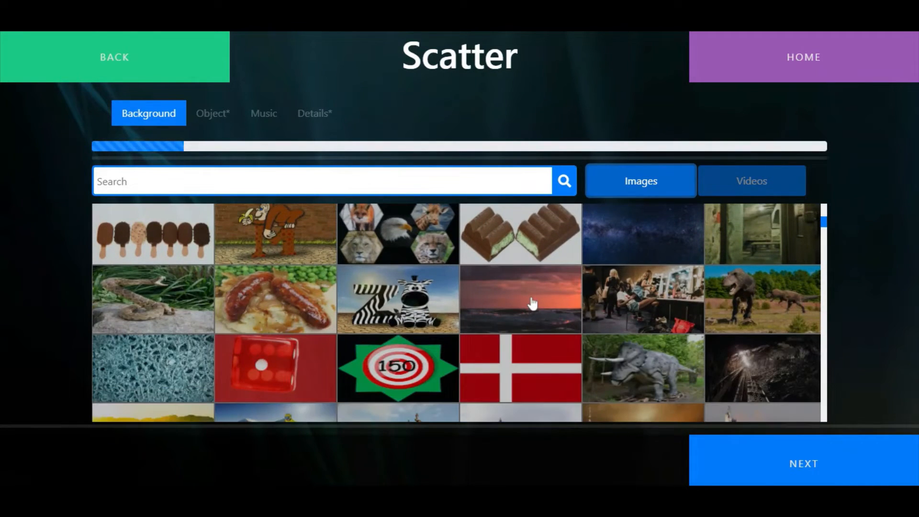
Browse the image packs and choose the flowers pack as the Scatter objects
left_click(807, 464)
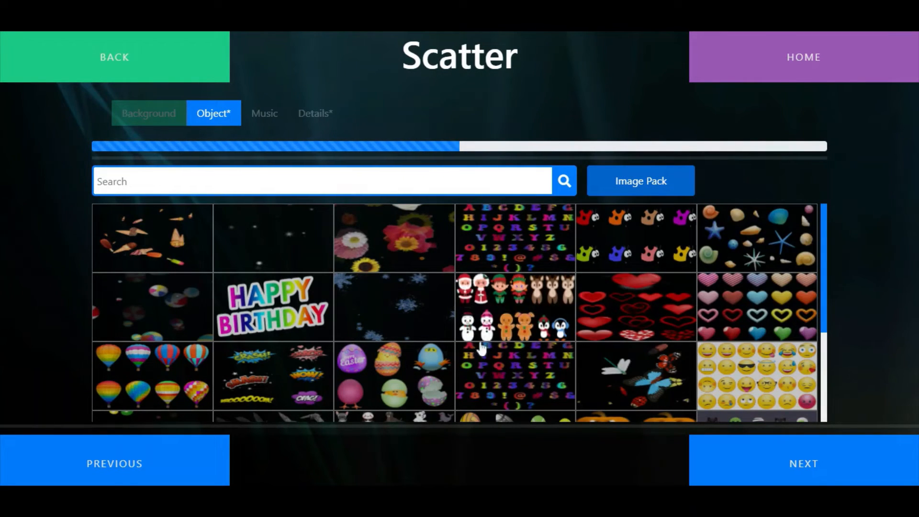
scroll(498, 356, "down", 3)
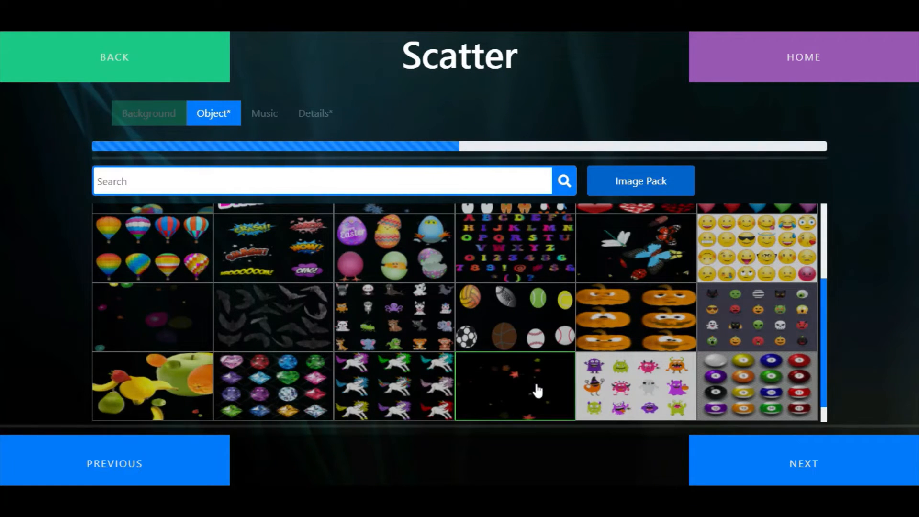
scroll(537, 390, "up", 3)
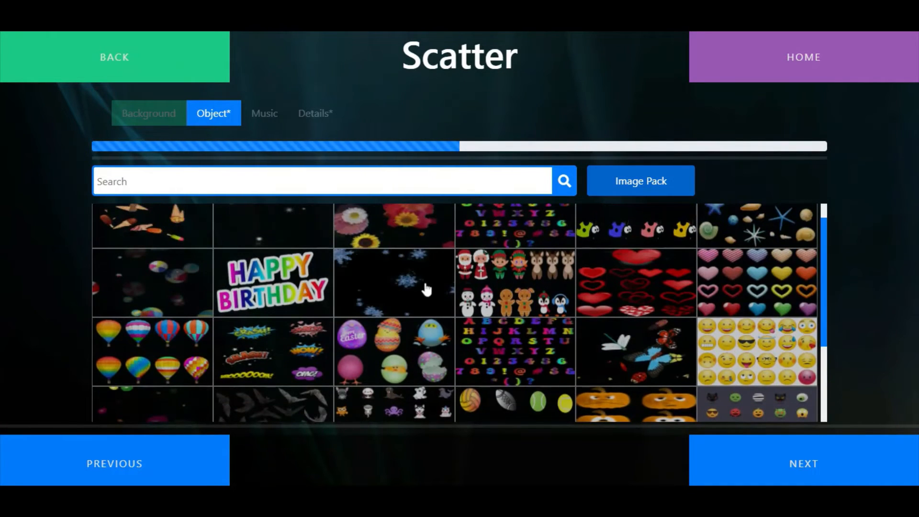
scroll(418, 245, "up", 1)
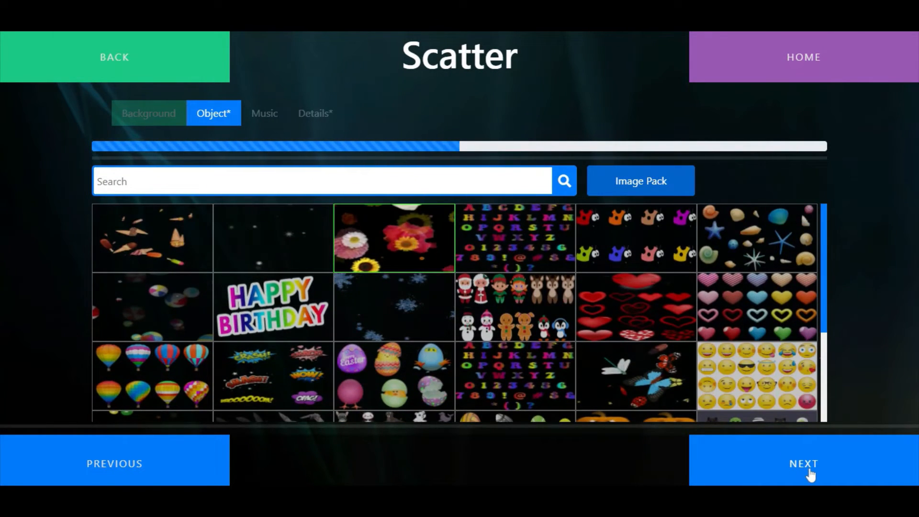
Set the Wind sound as the Scatter activity's music and continue to its details
left_click(808, 474)
left_click(779, 271)
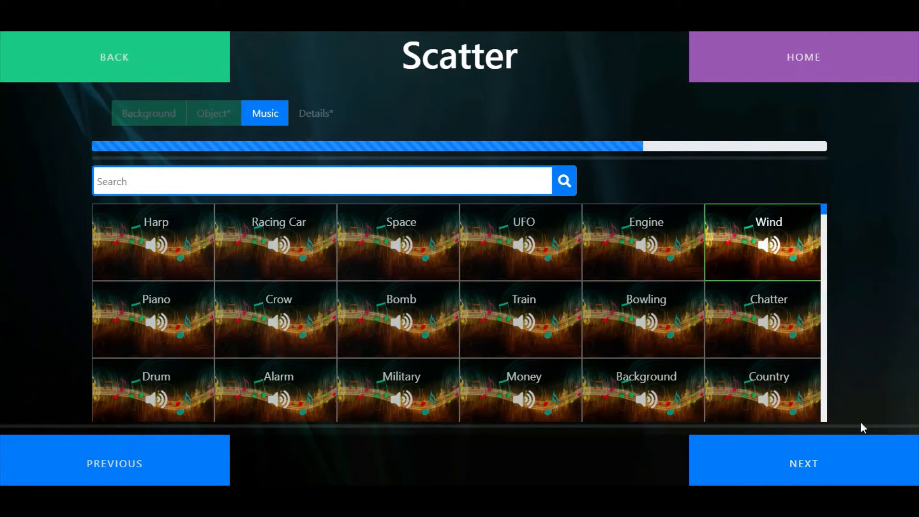
left_click(816, 475)
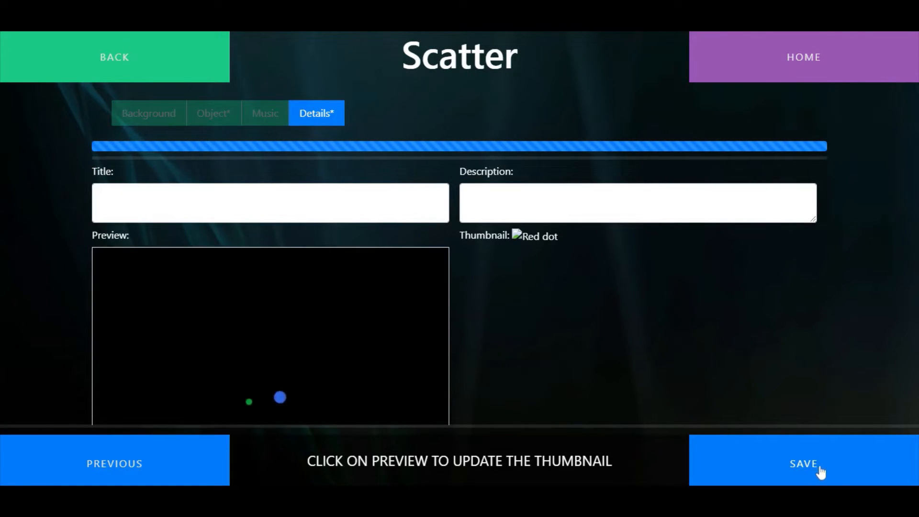